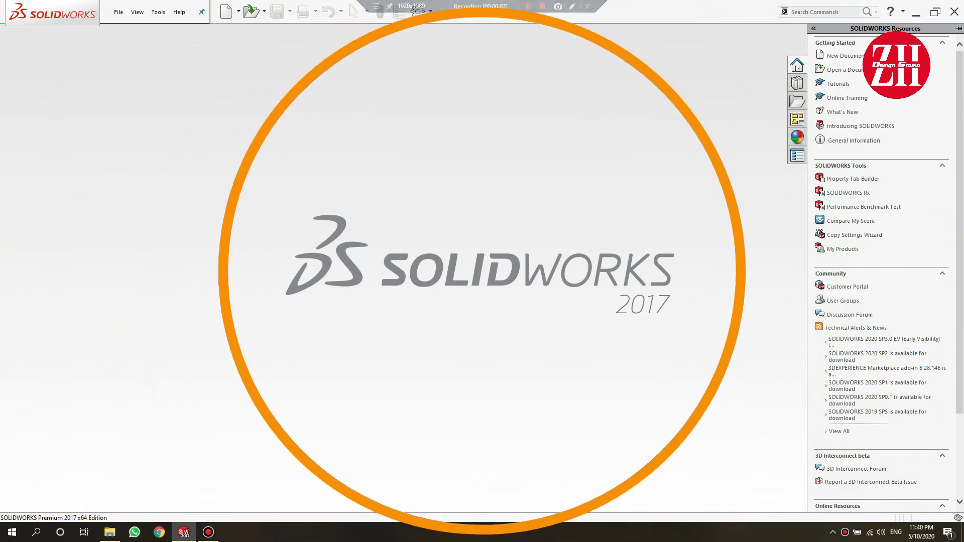
- Create a new empty part and start a sketch on the Top Plane
{"action": "left_click", "coordinate": [119, 11]}
{"action": "left_click", "coordinate": [130, 28]}
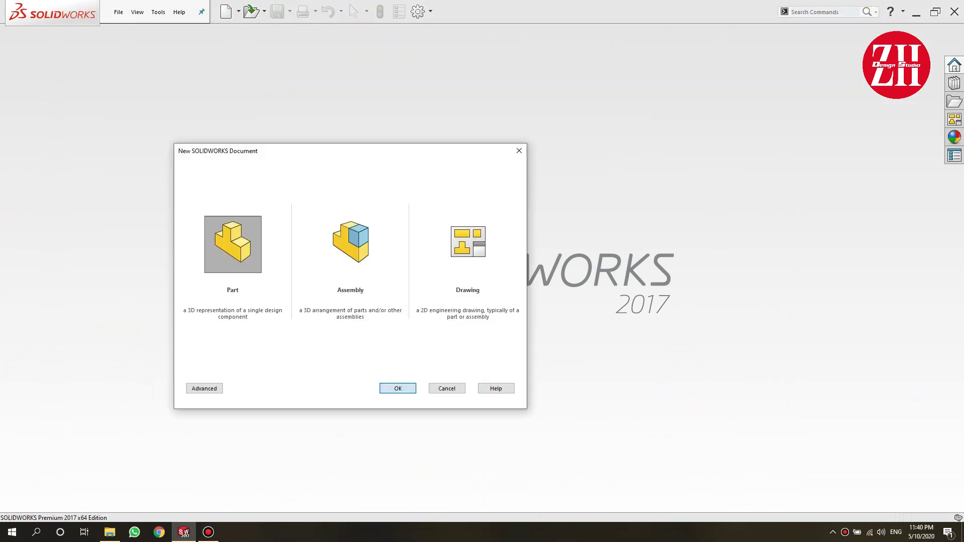
{"action": "key", "text": "Return"}
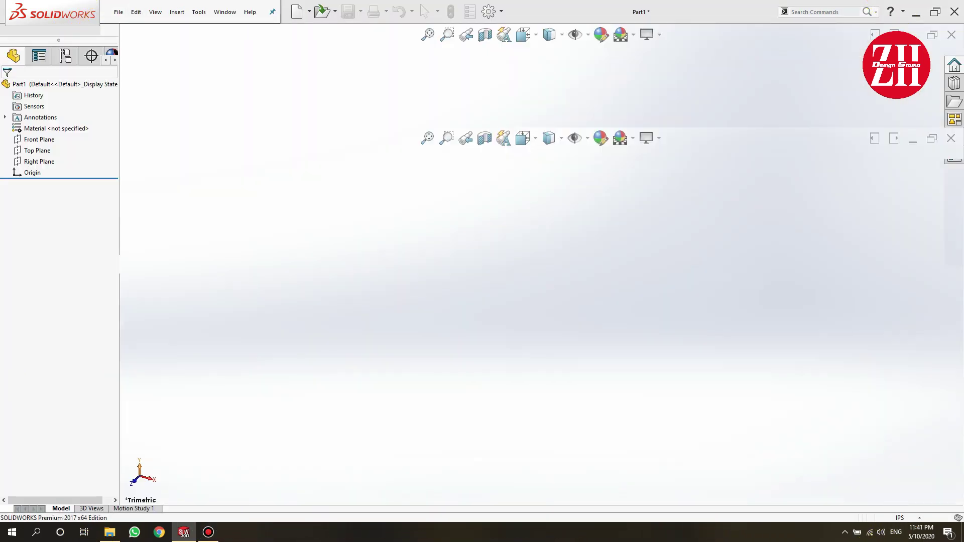
{"action": "left_click", "coordinate": [37, 254]}
- Insert the lure photo from the Order 497 folder into Sketch1 as a sketch picture
{"action": "left_click", "coordinate": [199, 12]}
{"action": "mouse_move", "coordinate": [221, 305]}
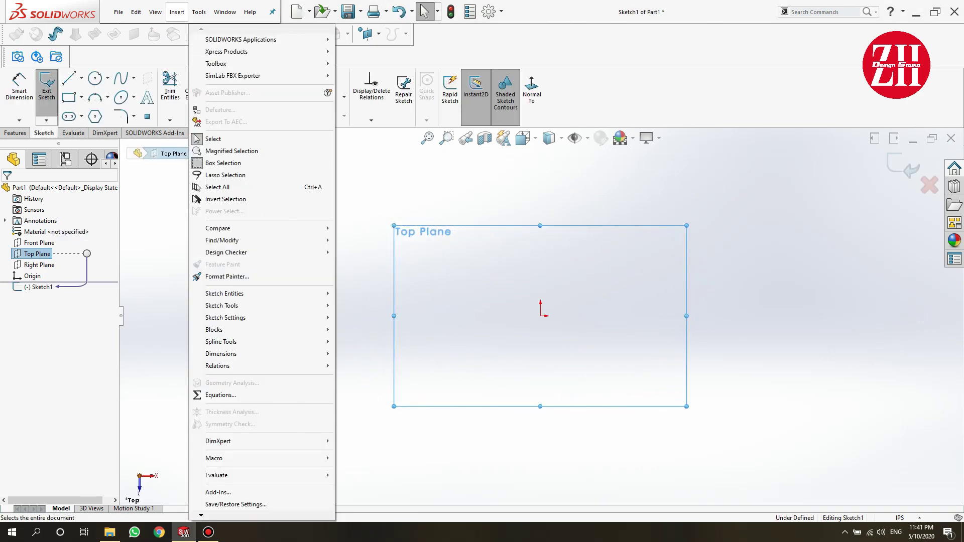
{"action": "left_click", "coordinate": [369, 505]}
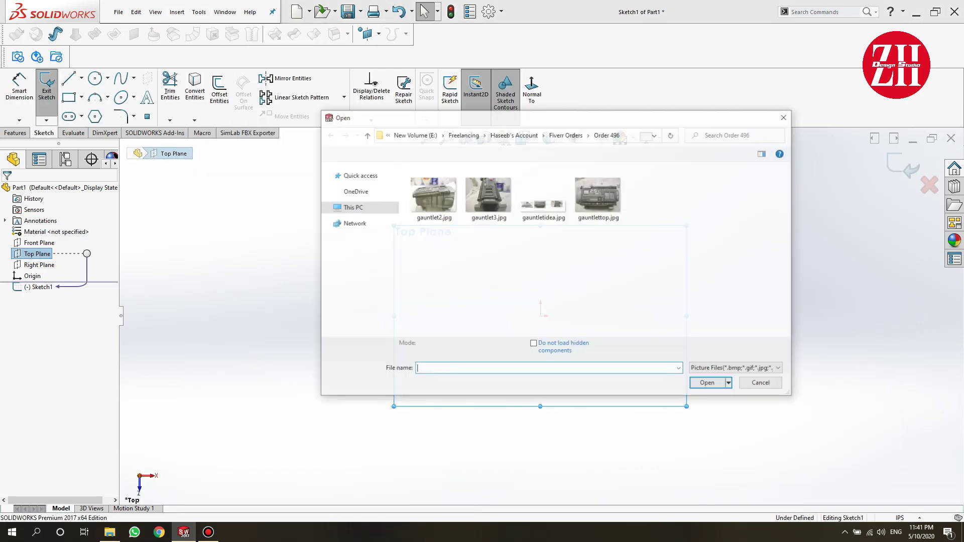
{"action": "double_click", "coordinate": [648, 308]}
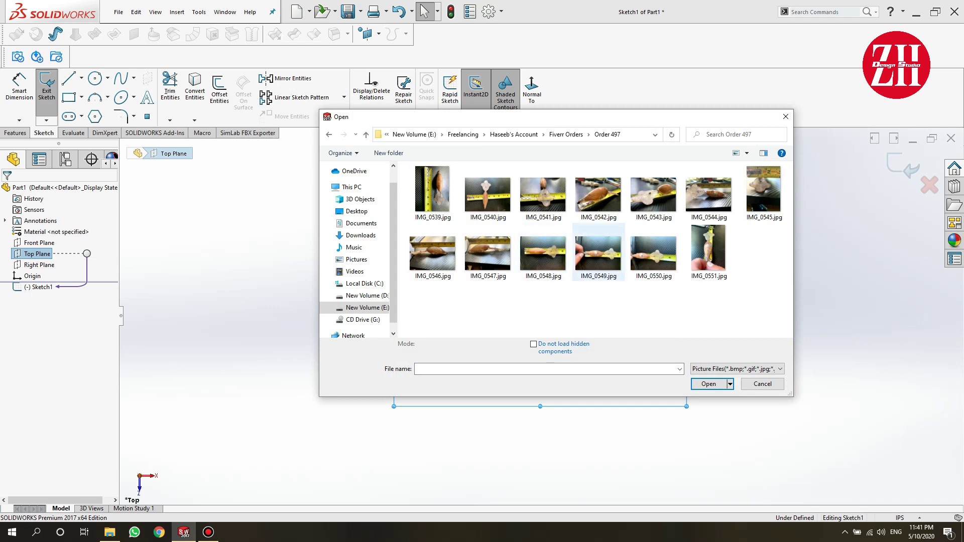
{"action": "double_click", "coordinate": [597, 254]}
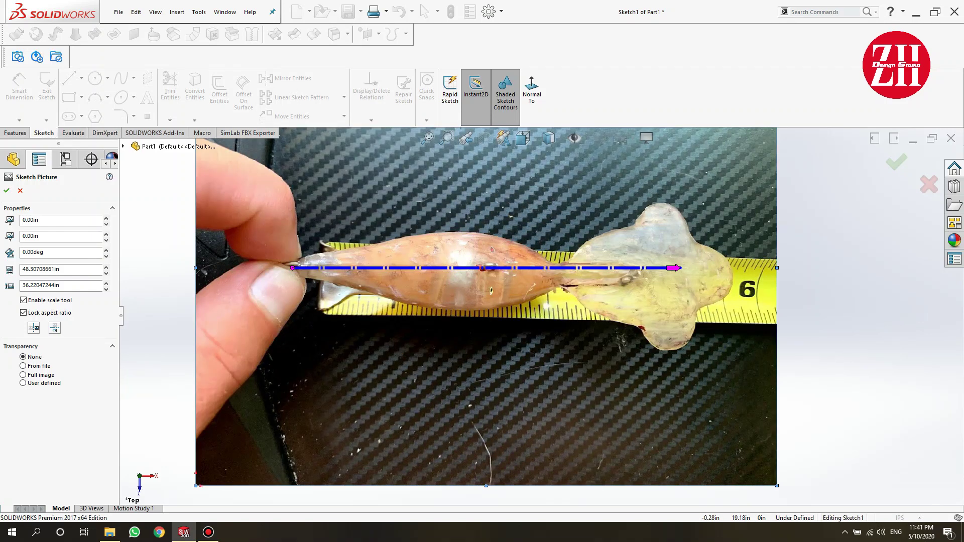
- Draw vertical lines at the lure's nose and tail, dimensioned 36.17 apart
{"action": "left_click", "coordinate": [69, 77]}
{"action": "left_click_drag", "start_coordinate": [298, 241], "coordinate": [298, 326]}
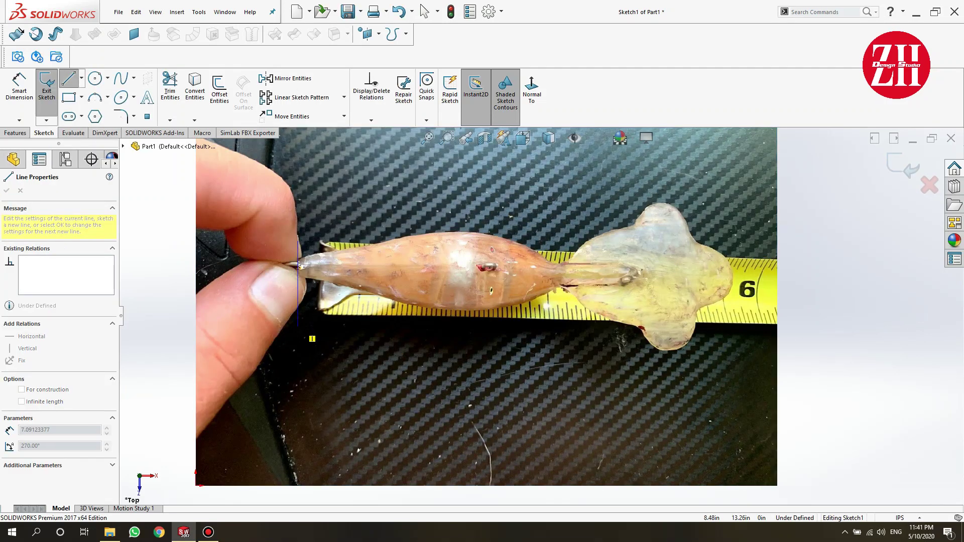
{"action": "left_click_drag", "start_coordinate": [734, 178], "coordinate": [734, 272]}
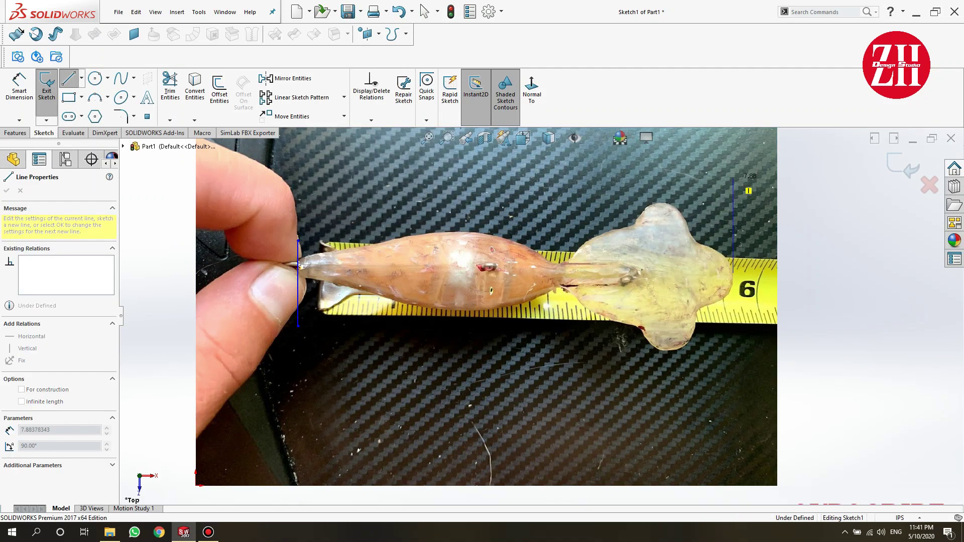
{"action": "key", "text": "Escape"}
{"action": "key", "text": "d"}
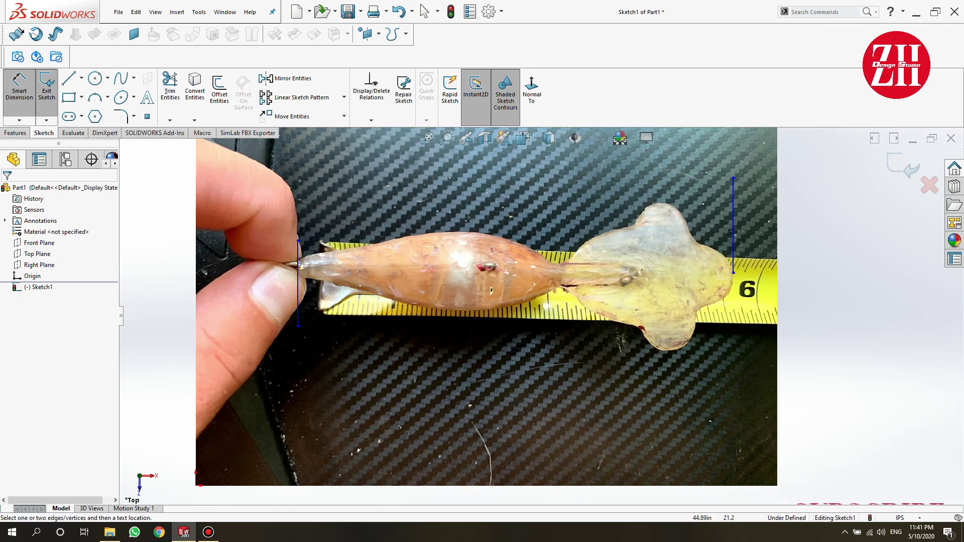
{"action": "left_click", "coordinate": [298, 276]}
{"action": "left_click", "coordinate": [734, 226]}
{"action": "left_click", "coordinate": [445, 328]}
{"action": "key", "text": "Return"}
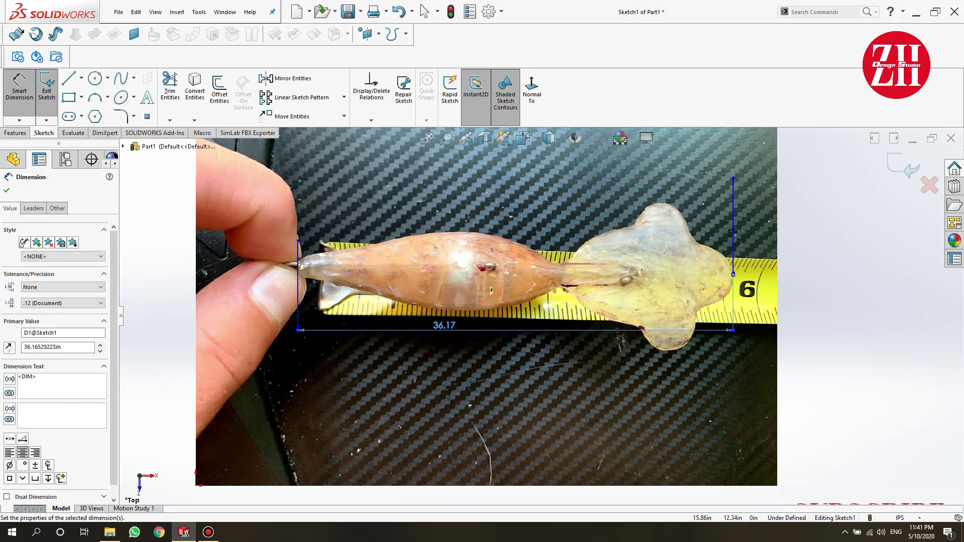
- Compute 5/36.17 in Calculator and scale the picture width by it
{"action": "left_click", "coordinate": [232, 532]}
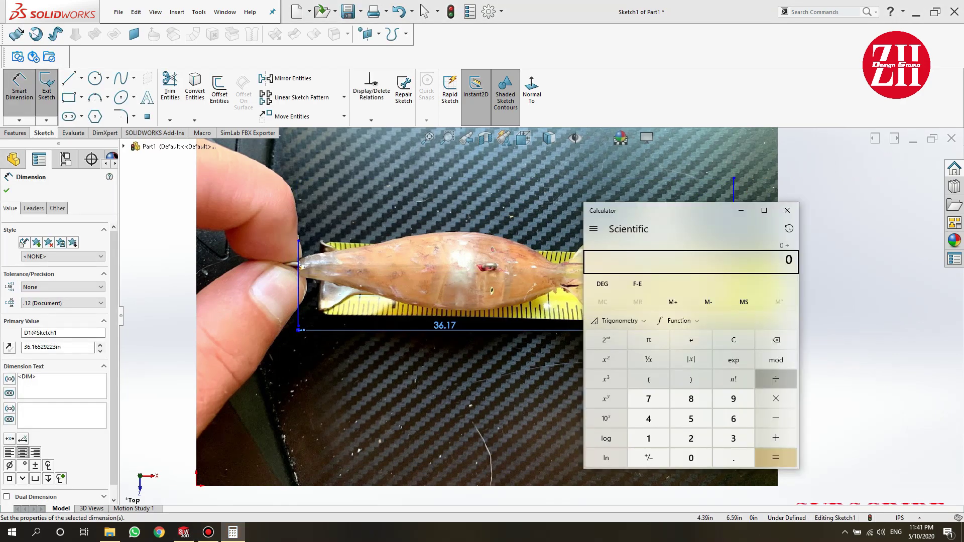
{"action": "type", "text": "5/3"}
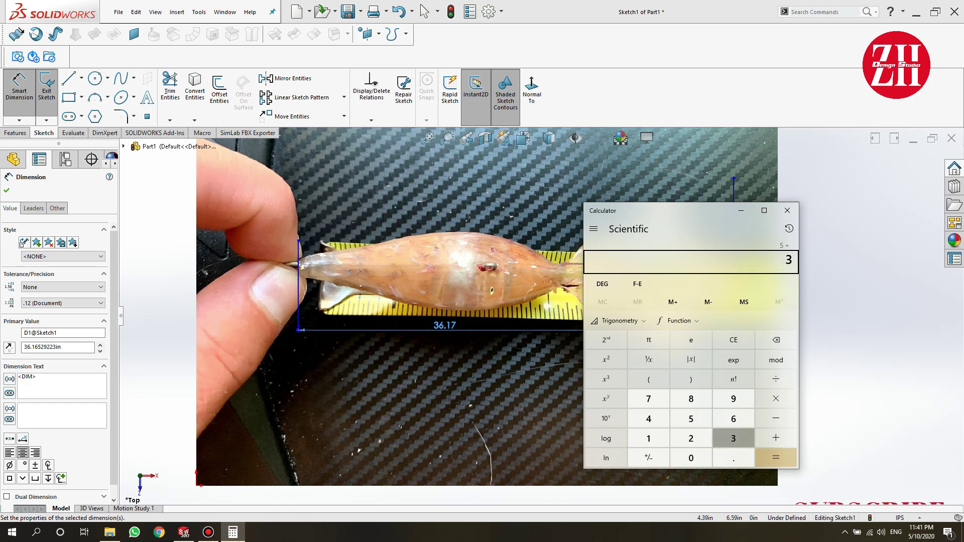
{"action": "type", "text": "6.17"}
{"action": "key", "text": "Return"}
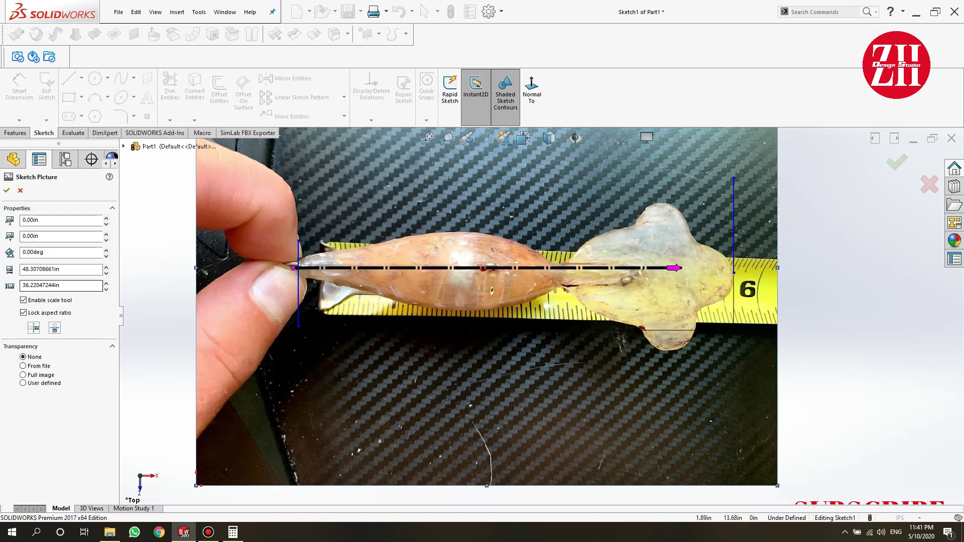
{"action": "key", "text": "Return"}
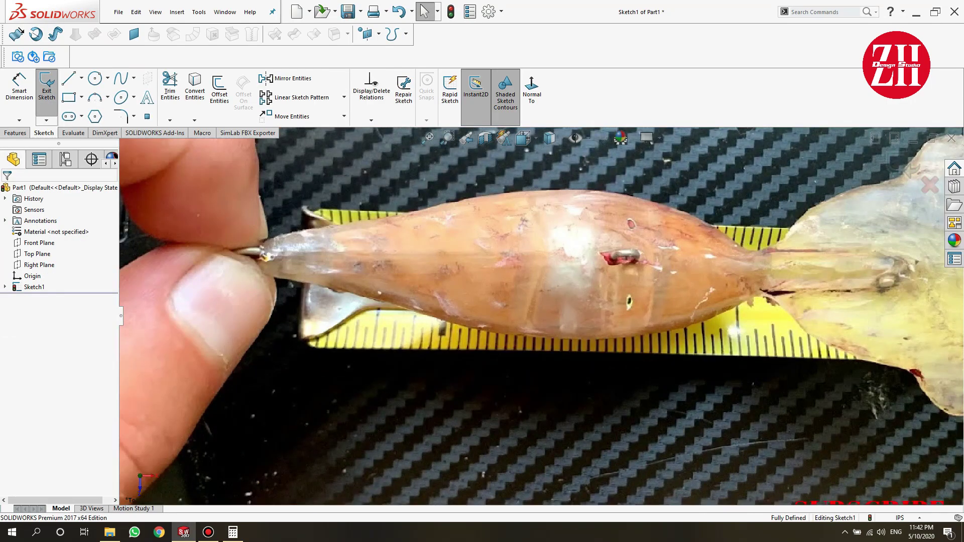
- Draw a vertical nose line and a horizontal line from lure tip to tail
{"action": "left_click", "coordinate": [69, 78]}
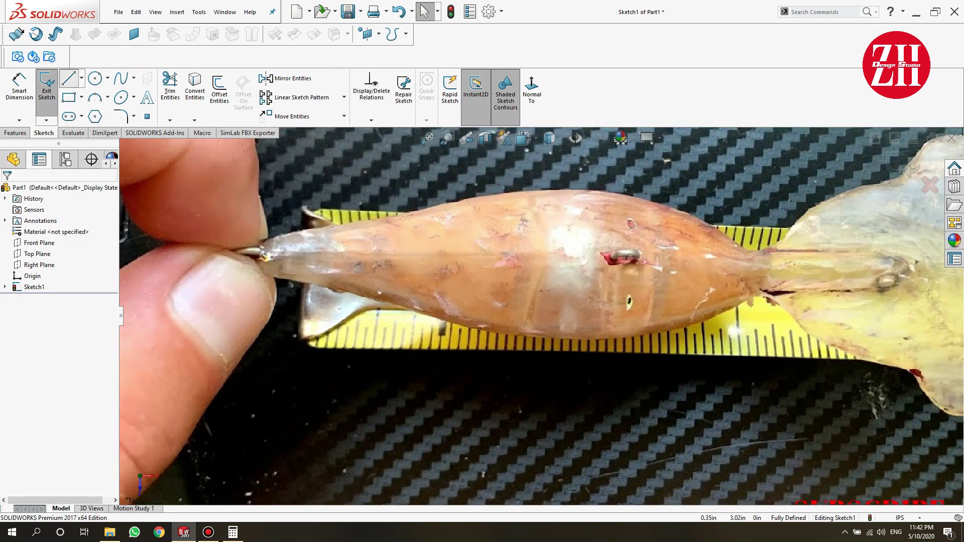
{"action": "left_click_drag", "start_coordinate": [263, 316], "coordinate": [264, 196]}
{"action": "left_click", "coordinate": [219, 90]}
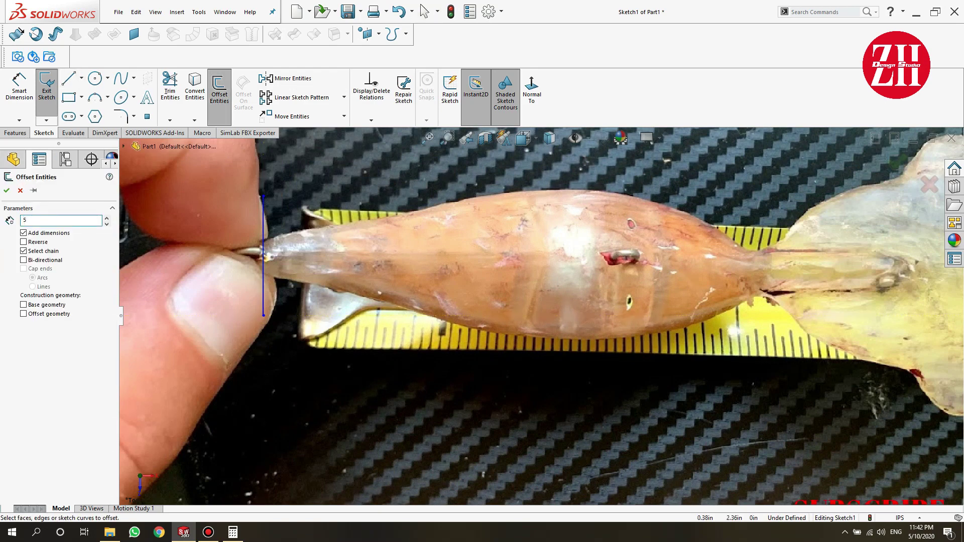
{"action": "left_click", "coordinate": [263, 261]}
{"action": "scroll", "coordinate": [442, 321], "scroll_direction": "down", "scroll_amount": 5}
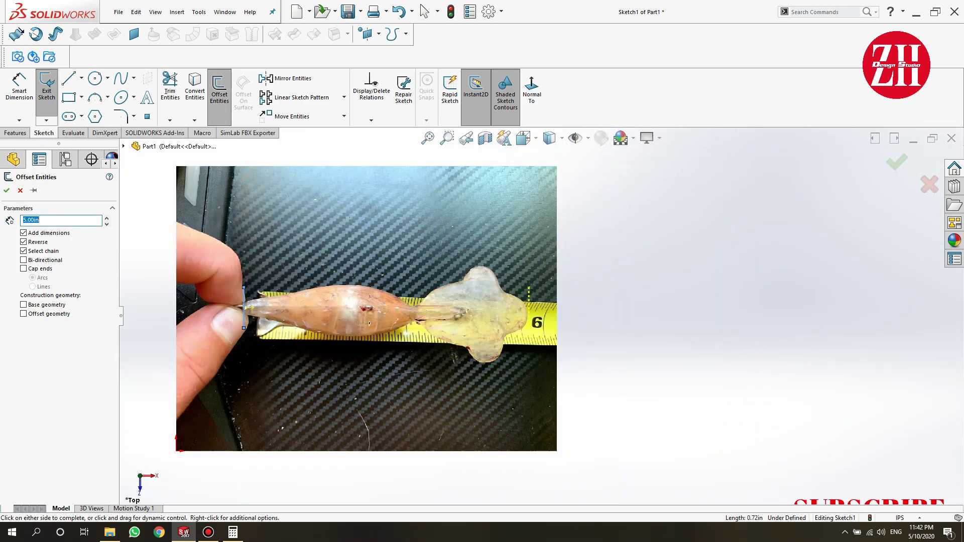
{"action": "key", "text": "Return"}
{"action": "scroll", "coordinate": [603, 321], "scroll_direction": "up", "scroll_amount": 5}
{"action": "left_click", "coordinate": [69, 78]}
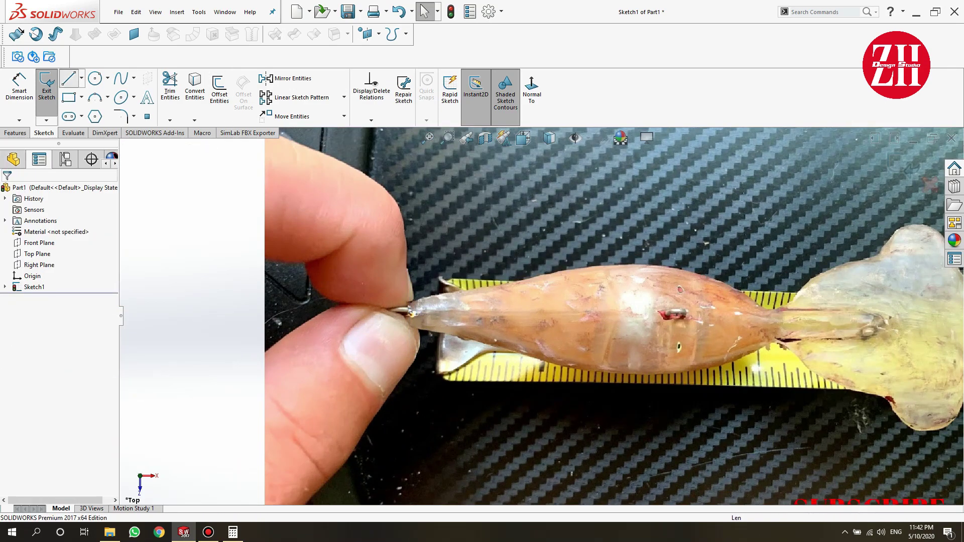
{"action": "left_click_drag", "start_coordinate": [430, 312], "coordinate": [915, 312]}
{"action": "key", "text": "Escape"}
- Rotate the sketch picture to 0.75° to align with the horizontal line
{"action": "left_click", "coordinate": [929, 322]}
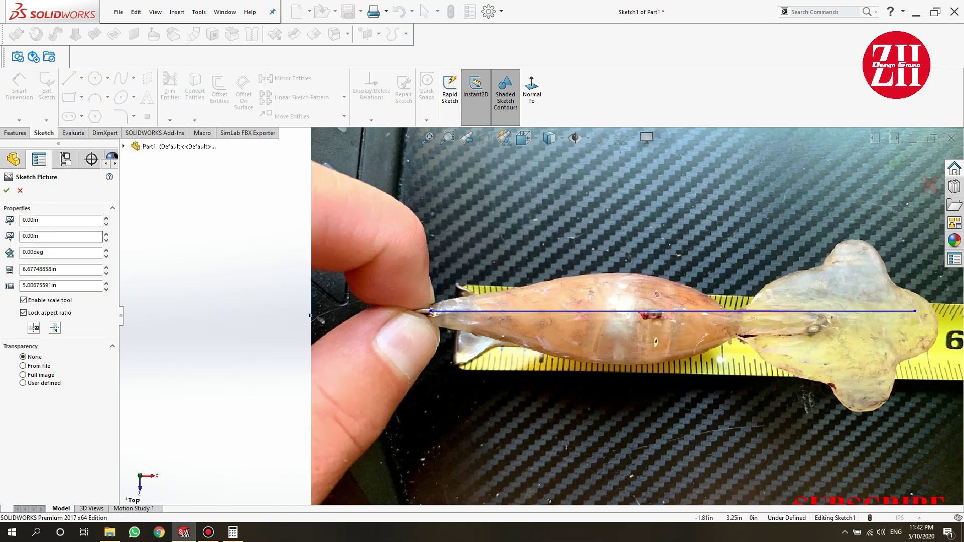
{"action": "type", "text": "1"}
{"action": "key", "text": "Return"}
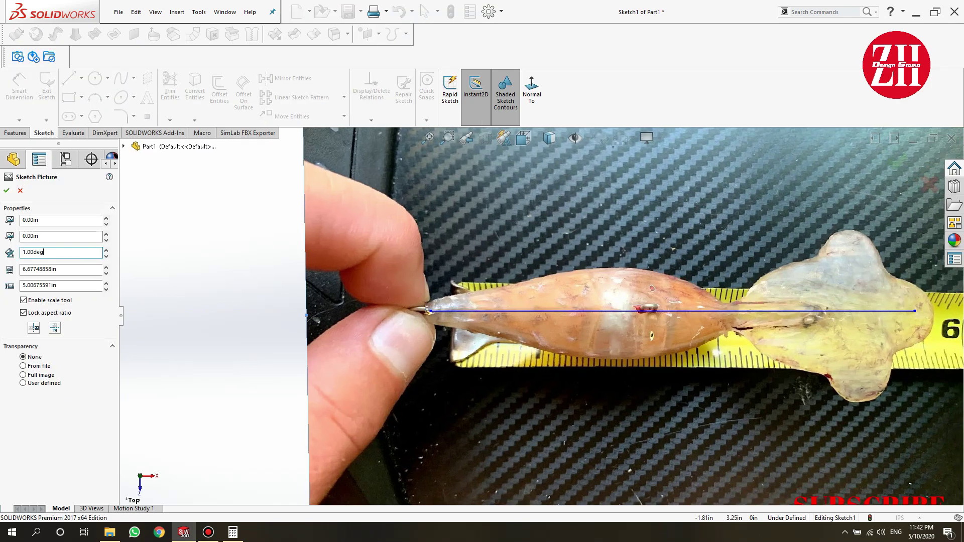
{"action": "key", "text": "Return"}
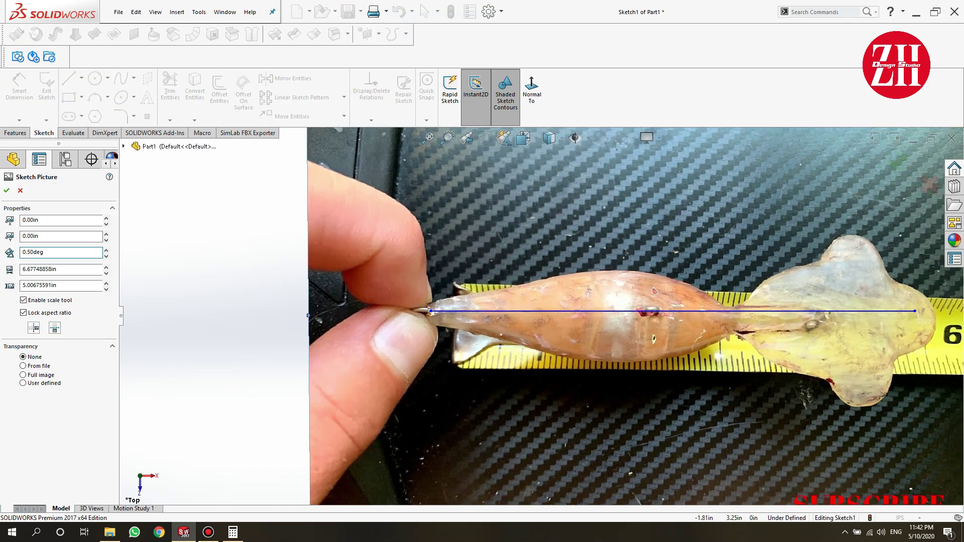
{"action": "type", "text": "0.75"}
{"action": "key", "text": "Return"}
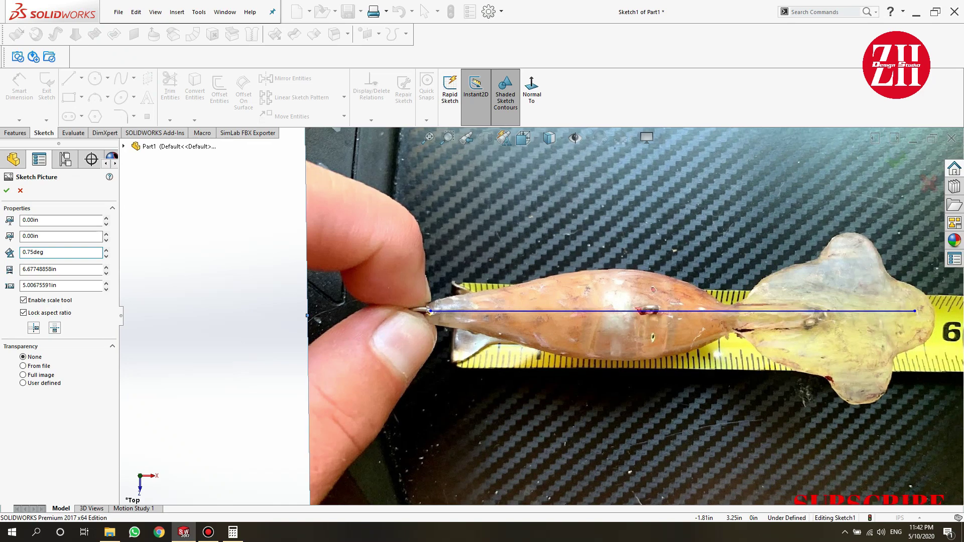
{"action": "left_click", "coordinate": [6, 190]}
- Start tracing the lure's upper outline with three-point arcs toward the tail
{"action": "scroll", "coordinate": [694, 285], "scroll_direction": "down", "scroll_amount": 3}
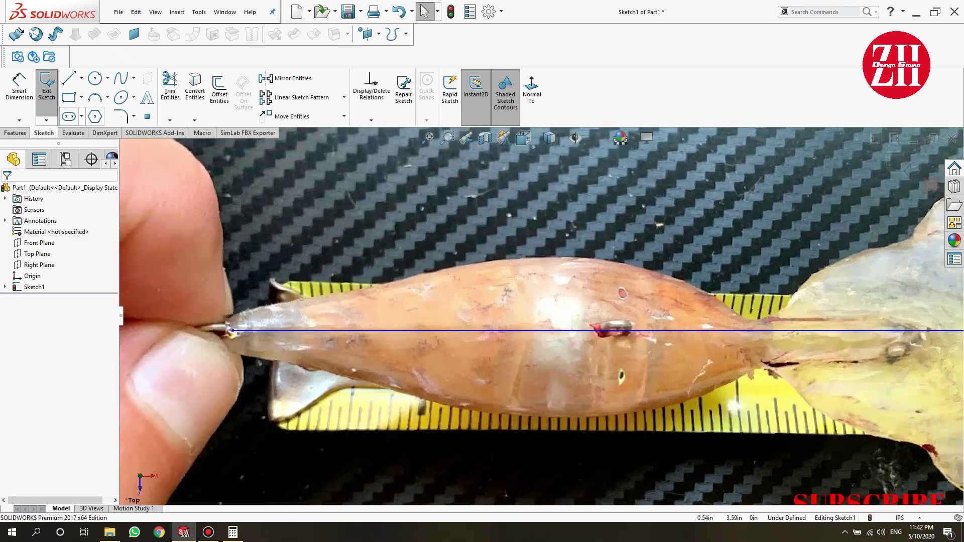
{"action": "left_click", "coordinate": [69, 78]}
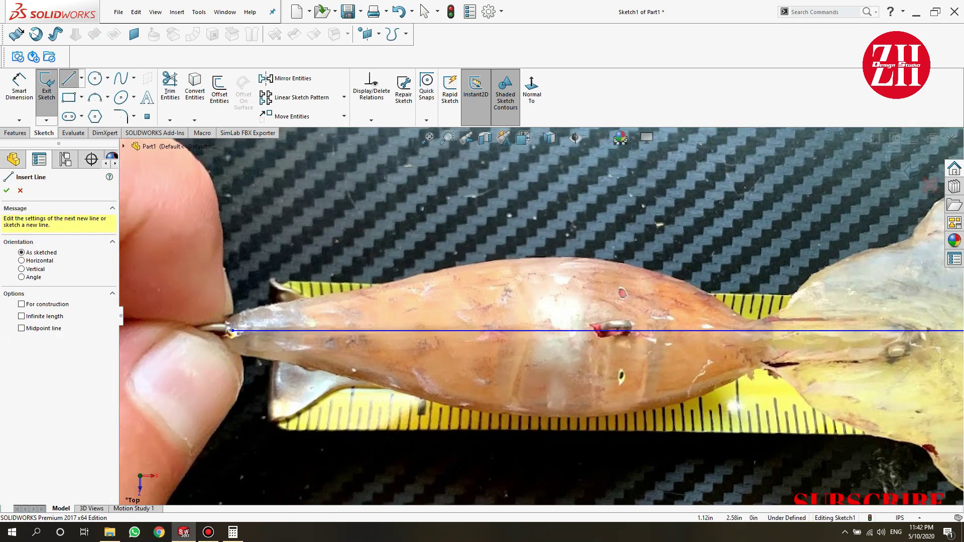
{"action": "key", "text": "Escape"}
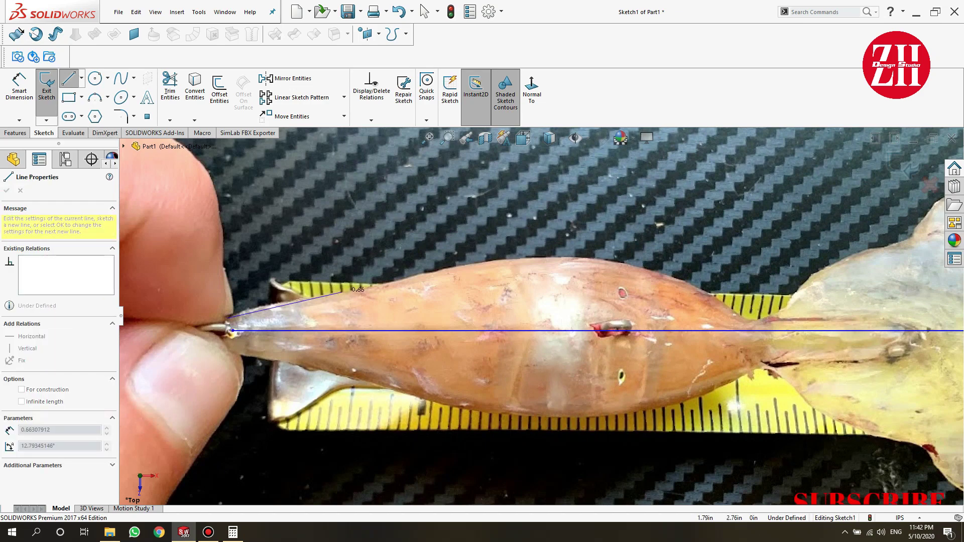
{"action": "key", "text": "Escape"}
{"action": "left_click", "coordinate": [94, 97]}
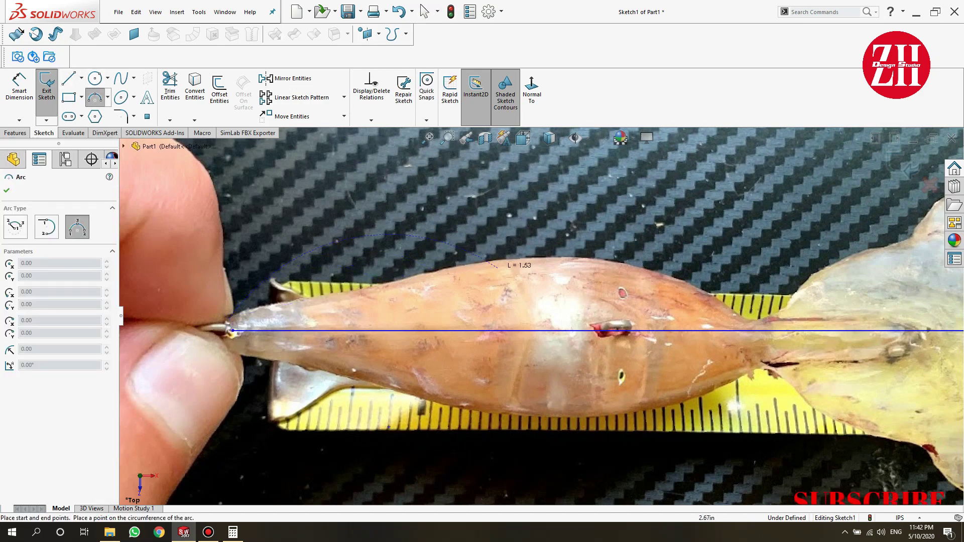
{"action": "left_click", "coordinate": [521, 258]}
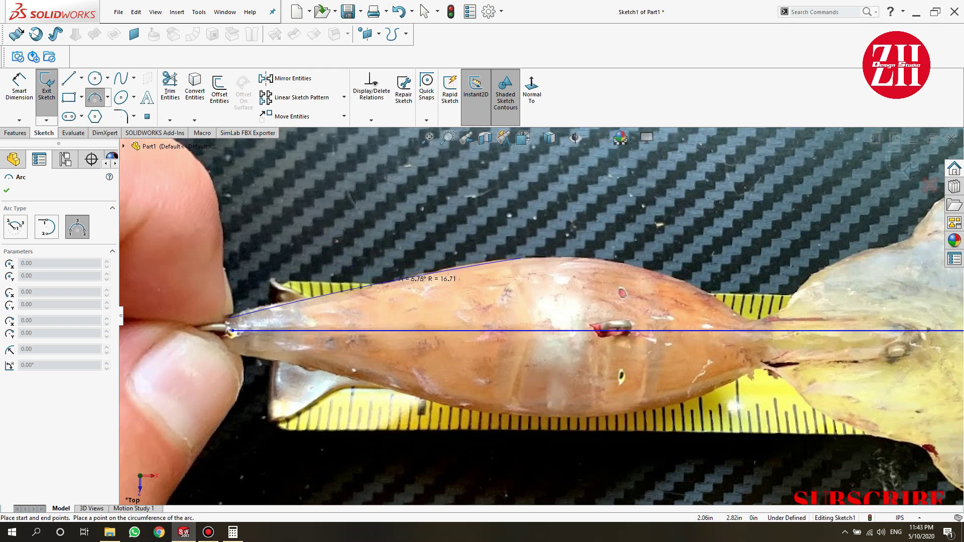
{"action": "key", "text": "Escape"}
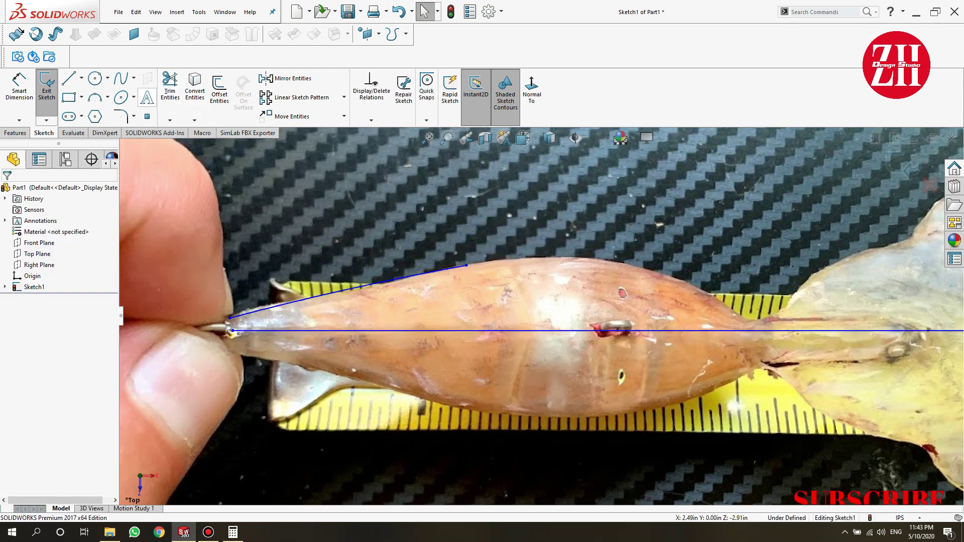
{"action": "key", "text": "Return"}
{"action": "left_click", "coordinate": [466, 265]}
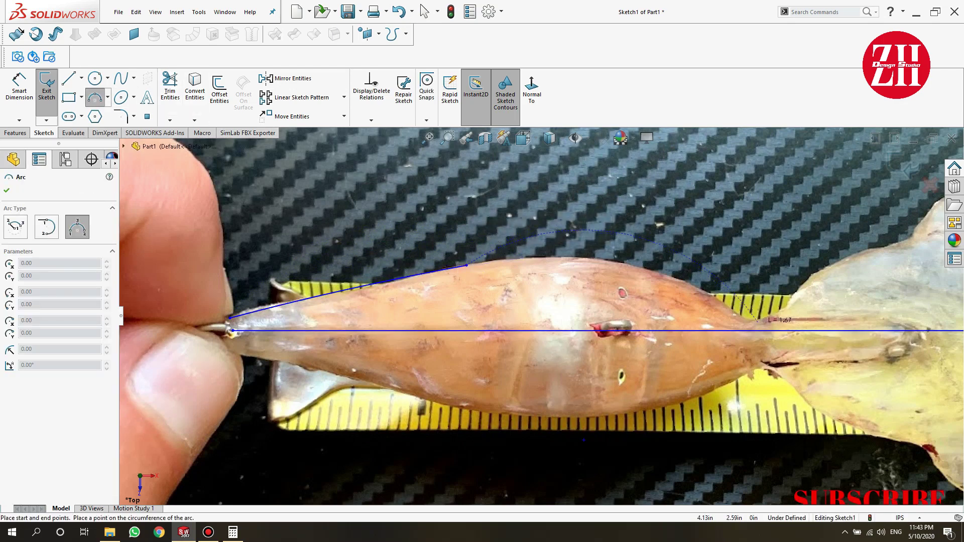
{"action": "left_click", "coordinate": [744, 317]}
{"action": "key", "text": "Escape"}
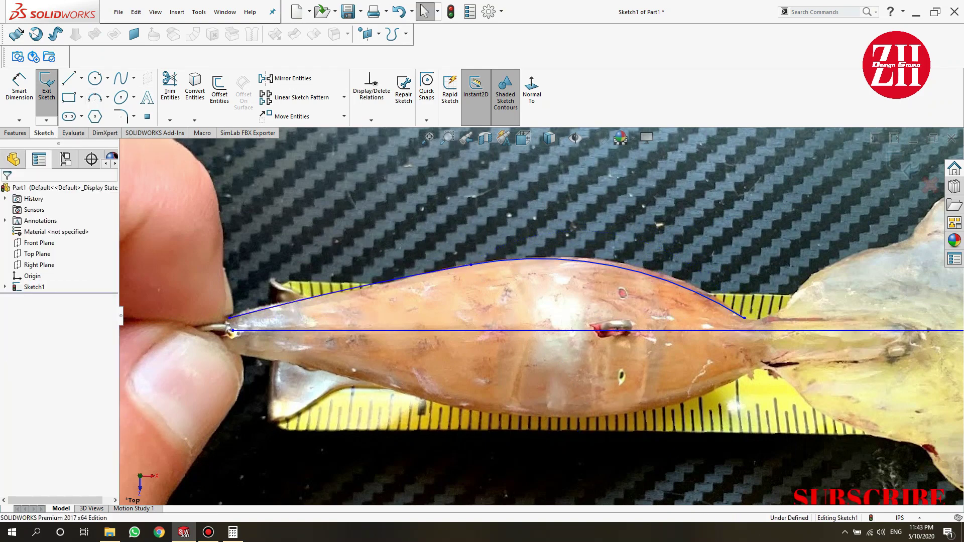
- Add a third arc along the lure's back ending at the tail
{"action": "left_click", "coordinate": [564, 256]}
{"action": "key", "text": "Escape"}
{"action": "left_click", "coordinate": [95, 97]}
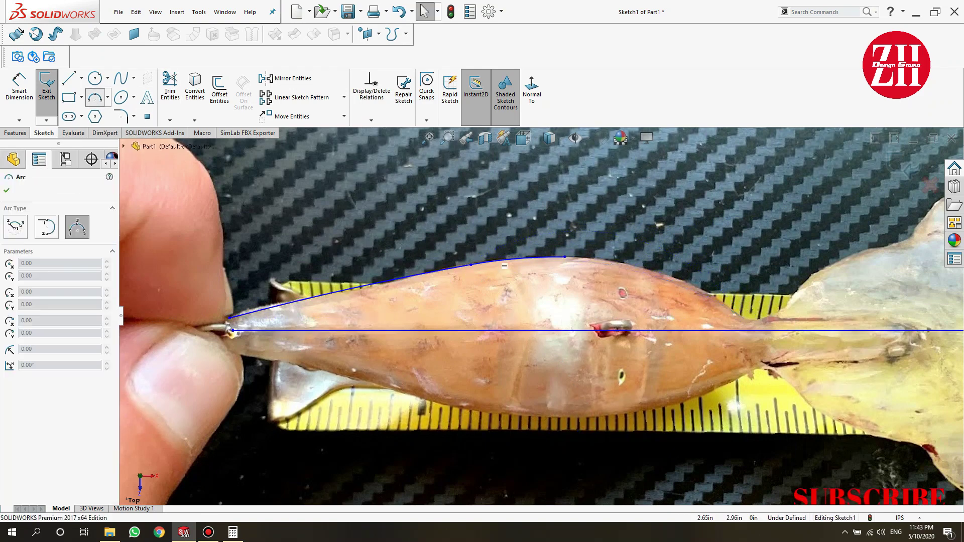
{"action": "left_click", "coordinate": [742, 317]}
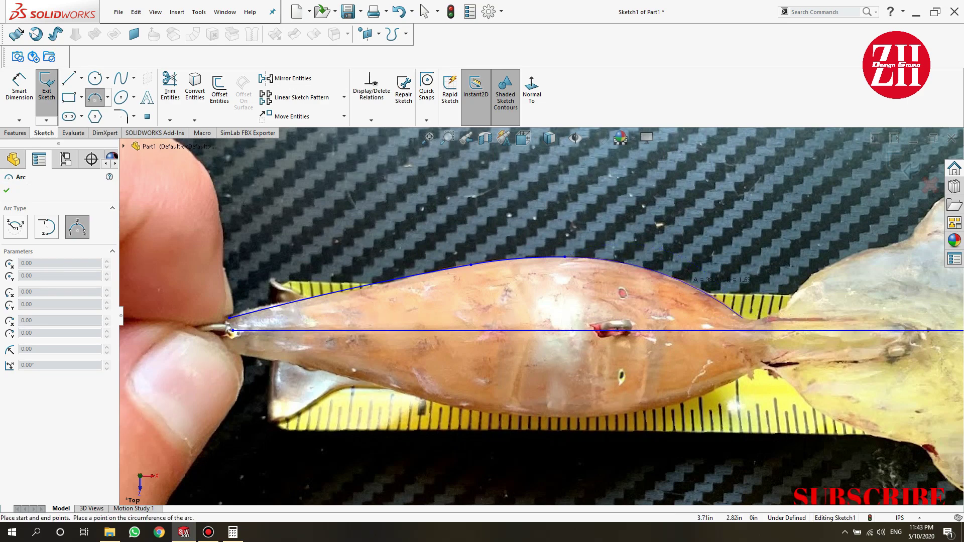
{"action": "left_click", "coordinate": [688, 277]}
{"action": "key", "text": "Escape"}
{"action": "left_click", "coordinate": [558, 257]}
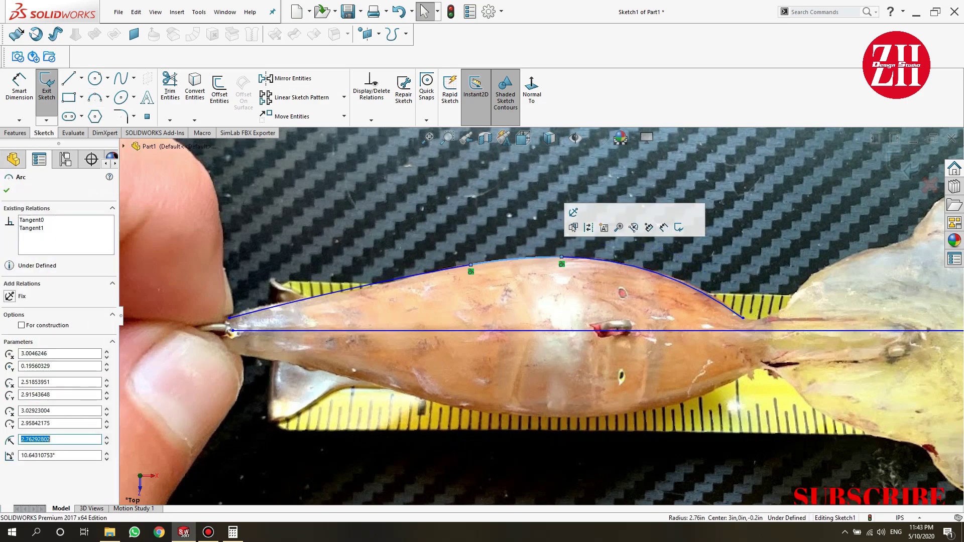
{"action": "left_click", "coordinate": [603, 259], "text": "ctrl"}
- Select the three profile arcs and the centre line to review their relations
{"action": "left_click", "coordinate": [350, 291]}
{"action": "left_click", "coordinate": [518, 258], "text": "ctrl"}
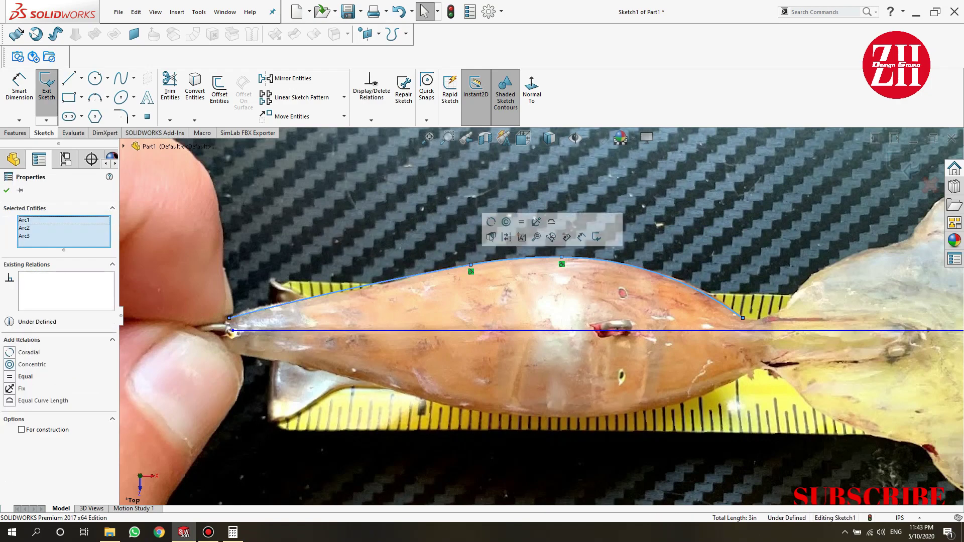
{"action": "left_click", "coordinate": [553, 181]}
{"action": "left_click", "coordinate": [350, 291]}
{"action": "left_click", "coordinate": [517, 258], "text": "ctrl"}
{"action": "key", "text": "Escape"}
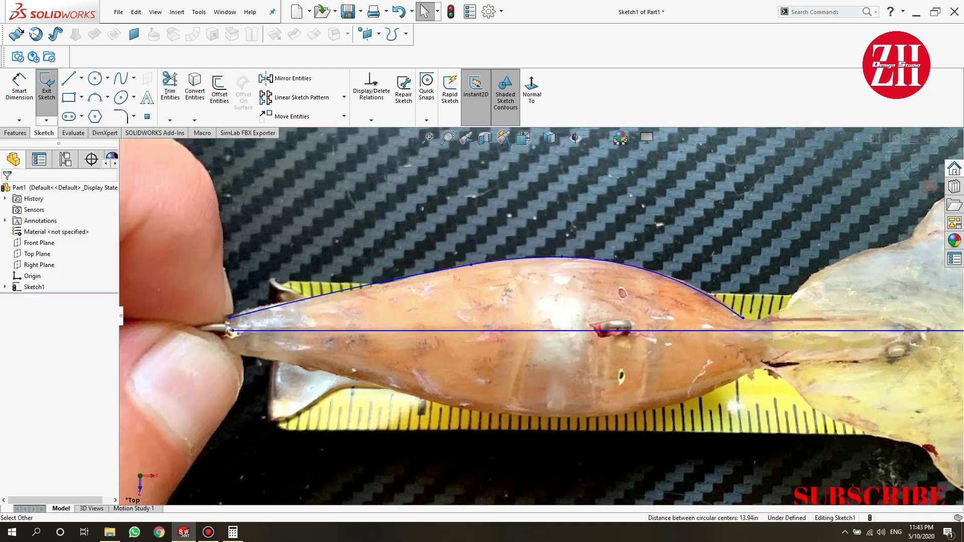
{"action": "left_click", "coordinate": [327, 330]}
{"action": "key", "text": "Escape"}
{"action": "left_click", "coordinate": [232, 331]}
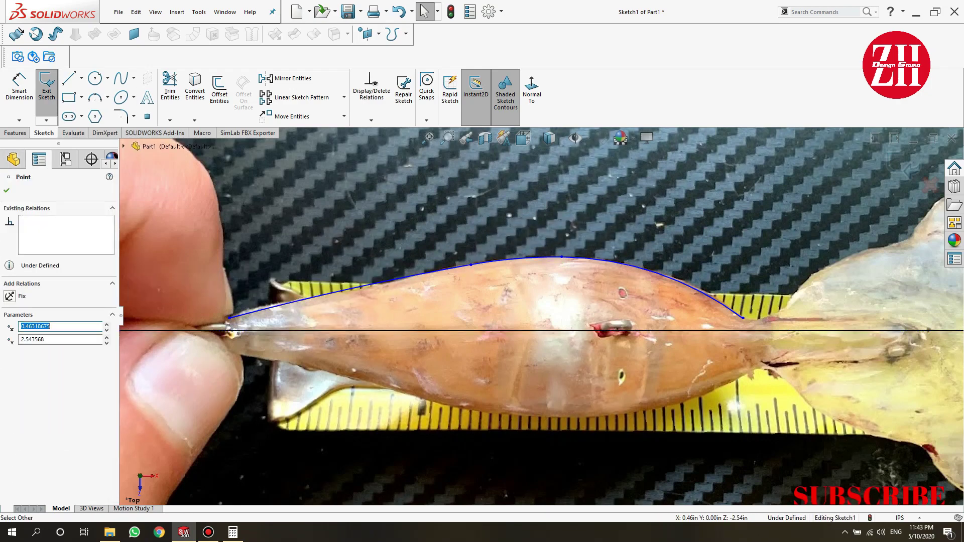
- Drag the profile's nose and tail ends onto the centre line
{"action": "left_click", "coordinate": [170, 121]}
{"action": "left_click_drag", "start_coordinate": [229, 317], "coordinate": [184, 330]}
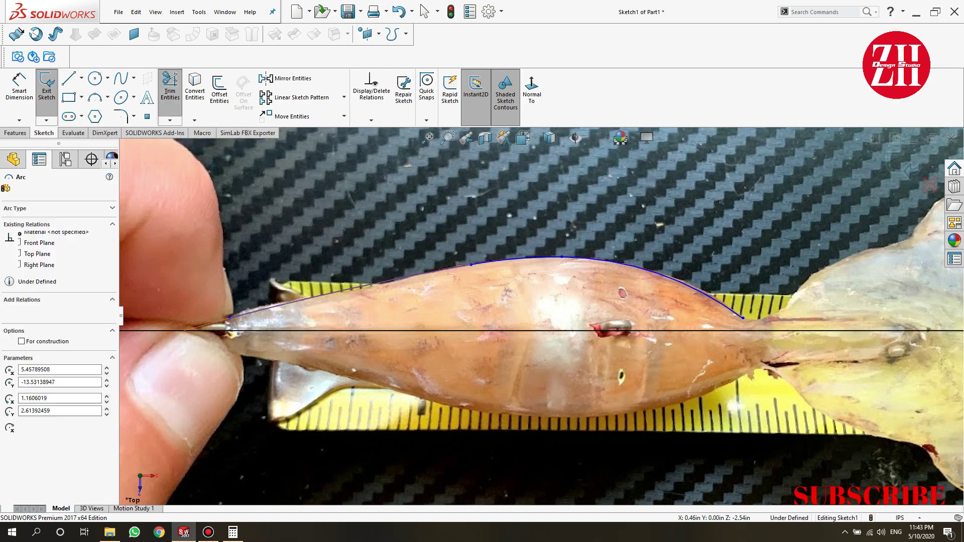
{"action": "left_click_drag", "start_coordinate": [743, 317], "coordinate": [758, 331]}
{"action": "left_click", "coordinate": [170, 88]}
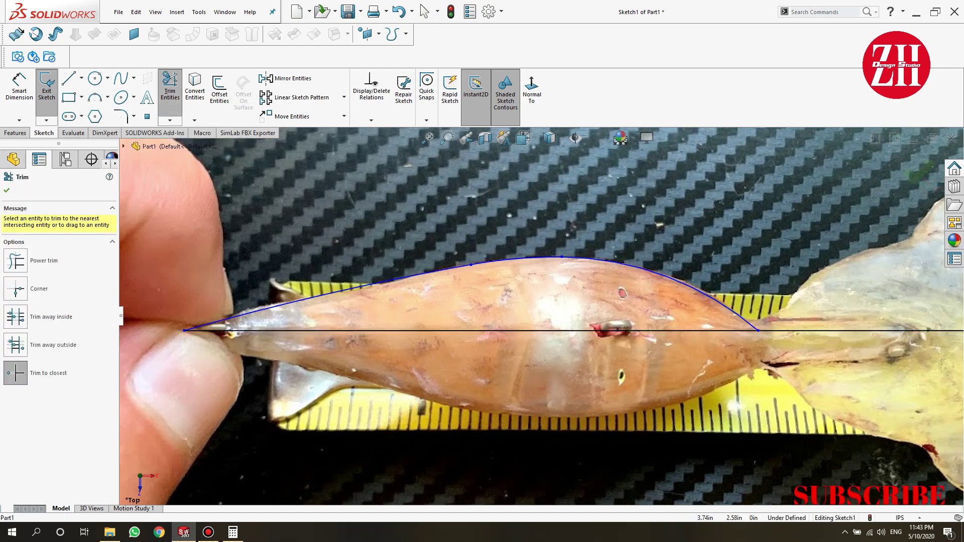
{"action": "scroll", "coordinate": [540, 315], "scroll_direction": "up", "scroll_amount": 2}
{"action": "key", "text": "Escape"}
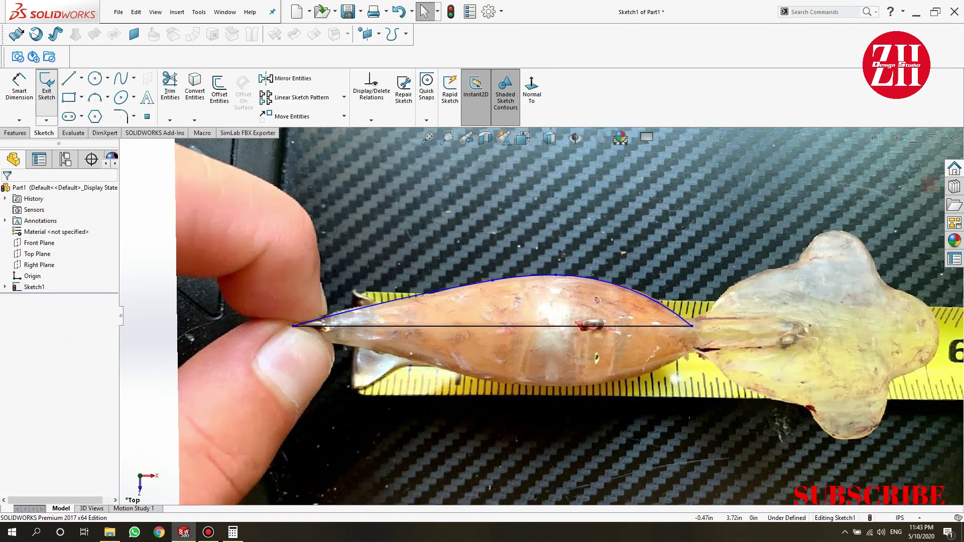
- Revolve the profile about the centre line into Revolve1, then reopen Sketch1
{"action": "left_click", "coordinate": [47, 85]}
{"action": "left_click", "coordinate": [49, 86]}
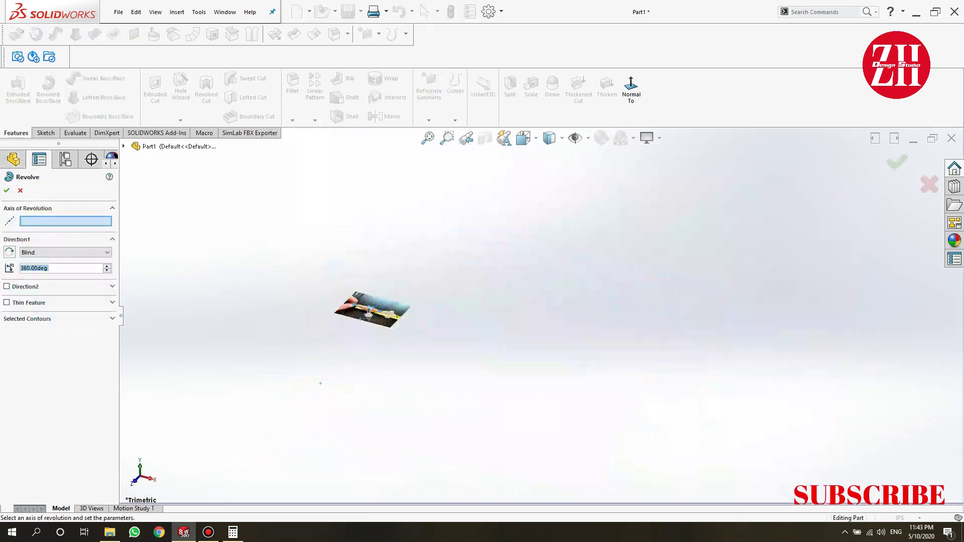
{"action": "left_click", "coordinate": [520, 327]}
{"action": "key", "text": "Return"}
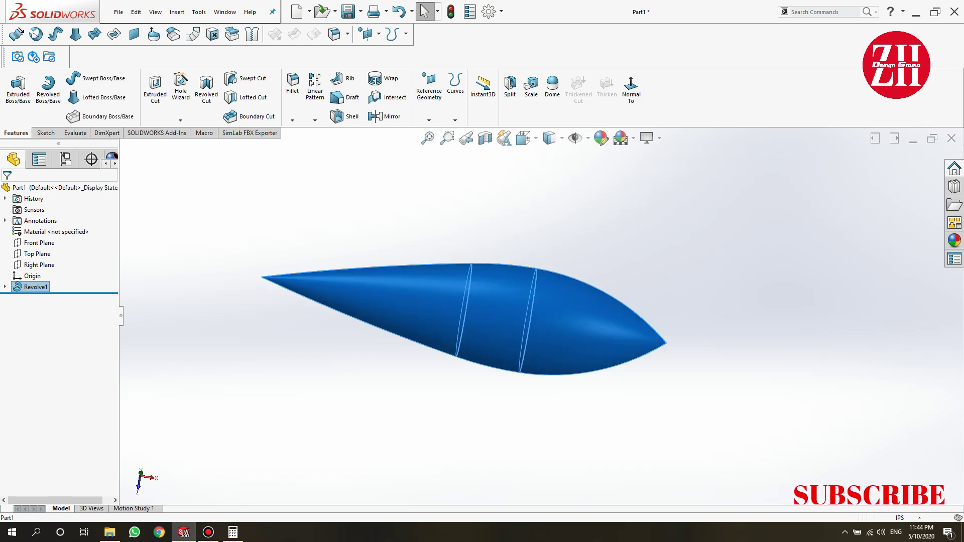
{"action": "left_click", "coordinate": [50, 297]}
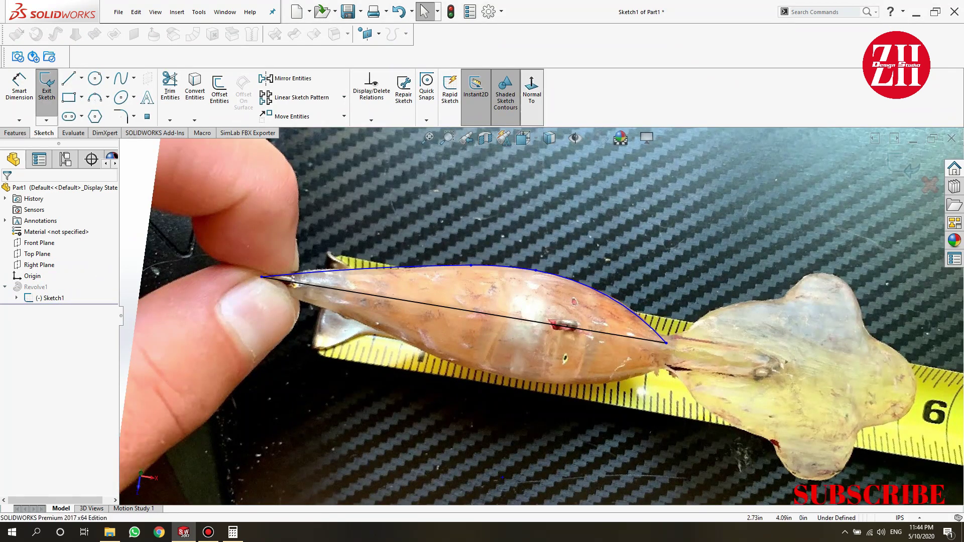
- Draw a horizontal line from the body curve into the tail
{"action": "key", "text": "l"}
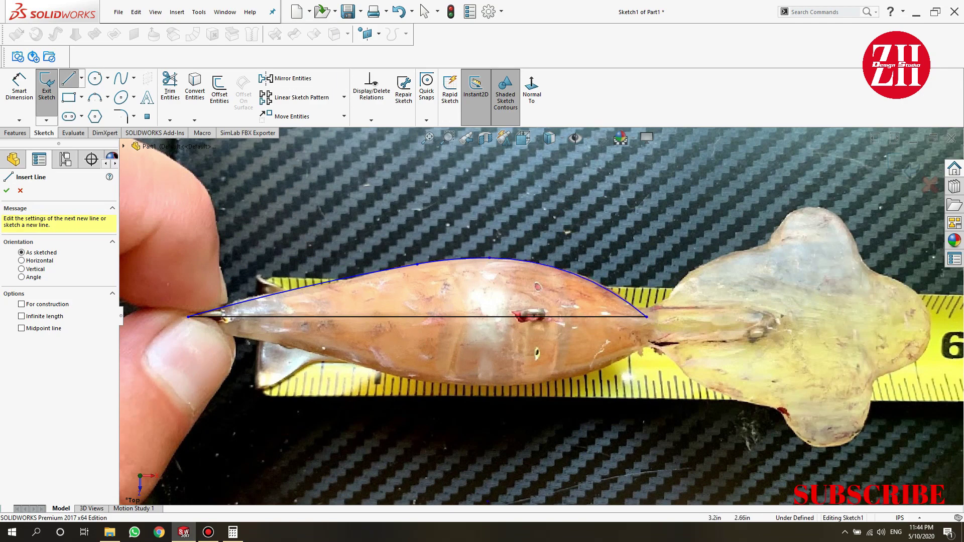
{"action": "double_click", "coordinate": [649, 318]}
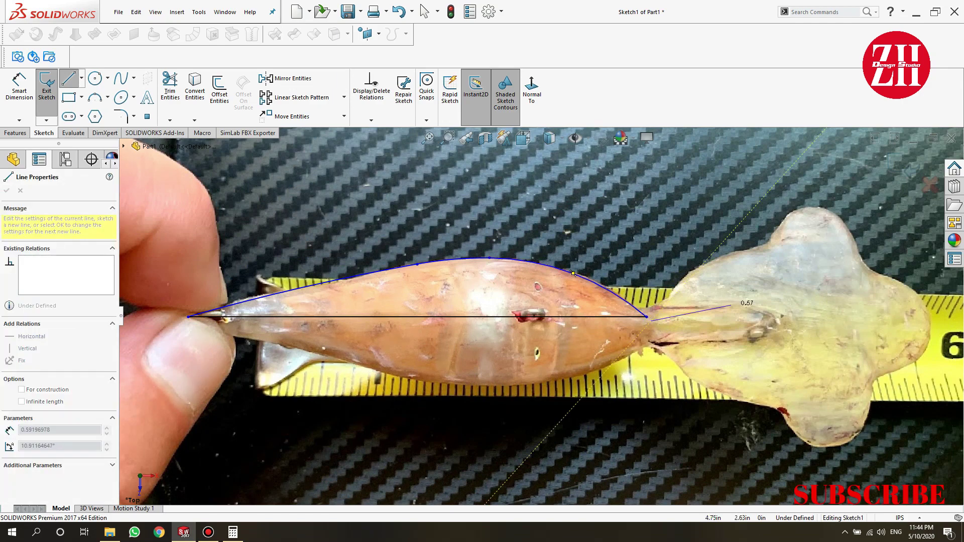
{"action": "key", "text": "Escape"}
{"action": "scroll", "coordinate": [725, 321], "scroll_direction": "down", "scroll_amount": 5}
{"action": "key", "text": "l"}
{"action": "left_click_drag", "start_coordinate": [522, 290], "coordinate": [833, 290]}
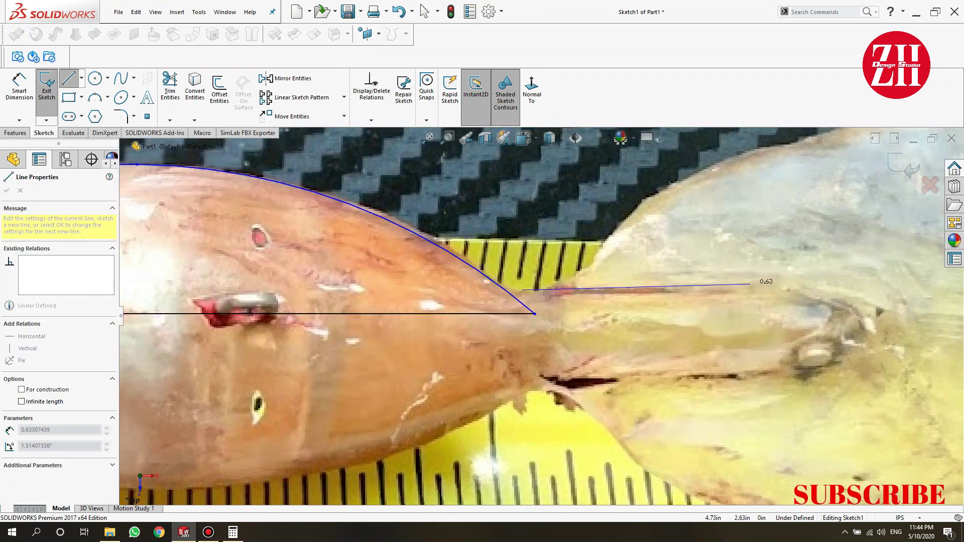
{"action": "key", "text": "Escape"}
- Round the corner between the body curve and tail line with a 0.25in fillet
{"action": "left_click", "coordinate": [120, 117]}
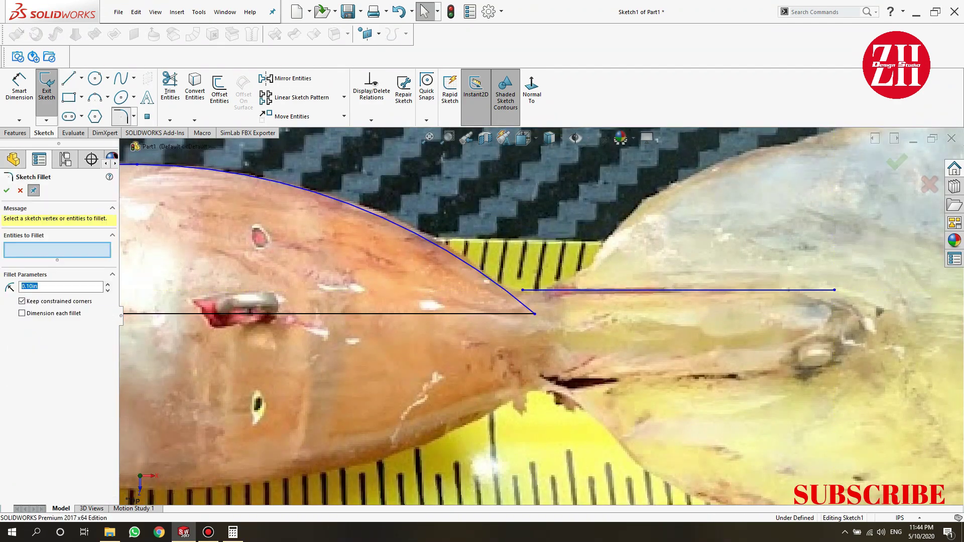
{"action": "left_click", "coordinate": [522, 290]}
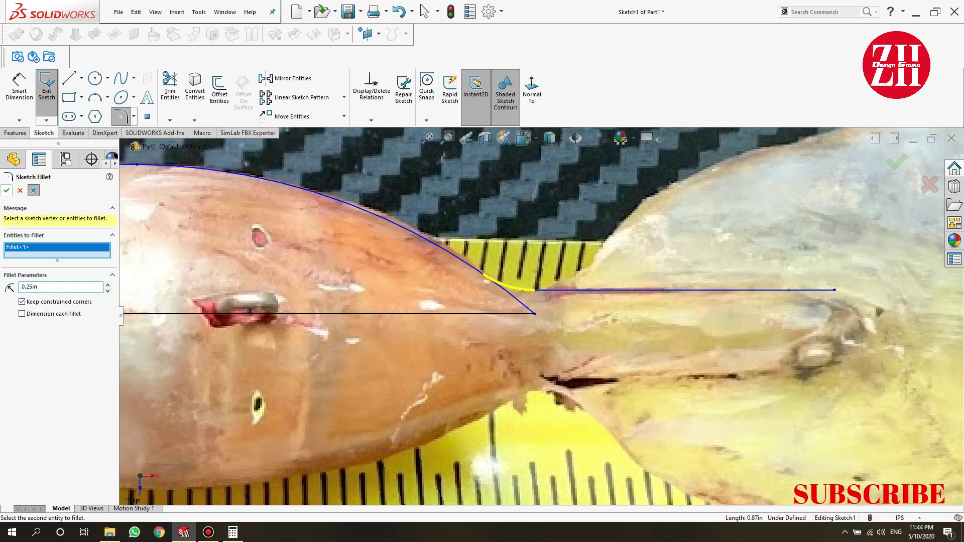
{"action": "scroll", "coordinate": [534, 301], "scroll_direction": "up", "scroll_amount": 5}
{"action": "scroll", "coordinate": [211, 329], "scroll_direction": "down", "scroll_amount": 5}
{"action": "key", "text": "Escape"}
- Add a short vertical line at the nose and trim the tail excess
{"action": "key", "text": "l"}
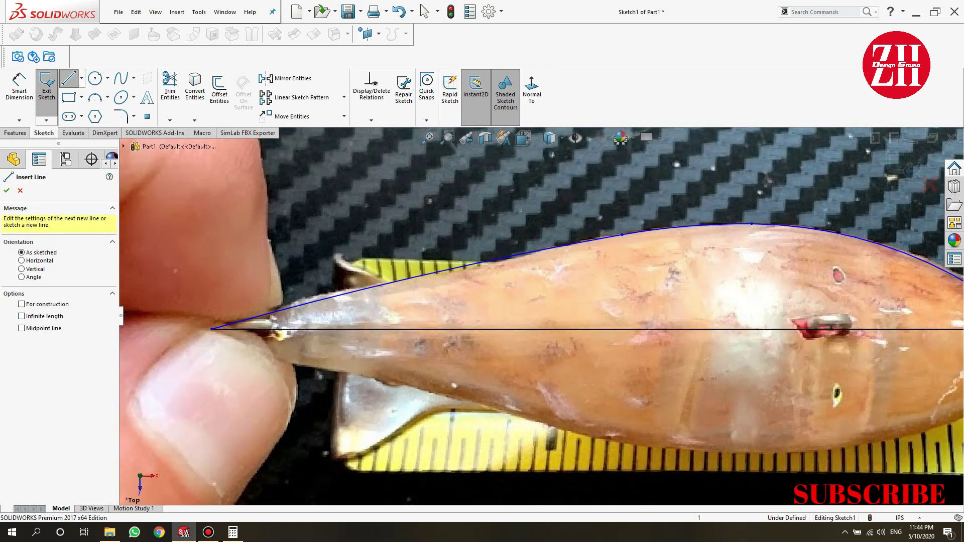
{"action": "left_click_drag", "start_coordinate": [278, 311], "coordinate": [278, 368]}
{"action": "left_click", "coordinate": [170, 86]}
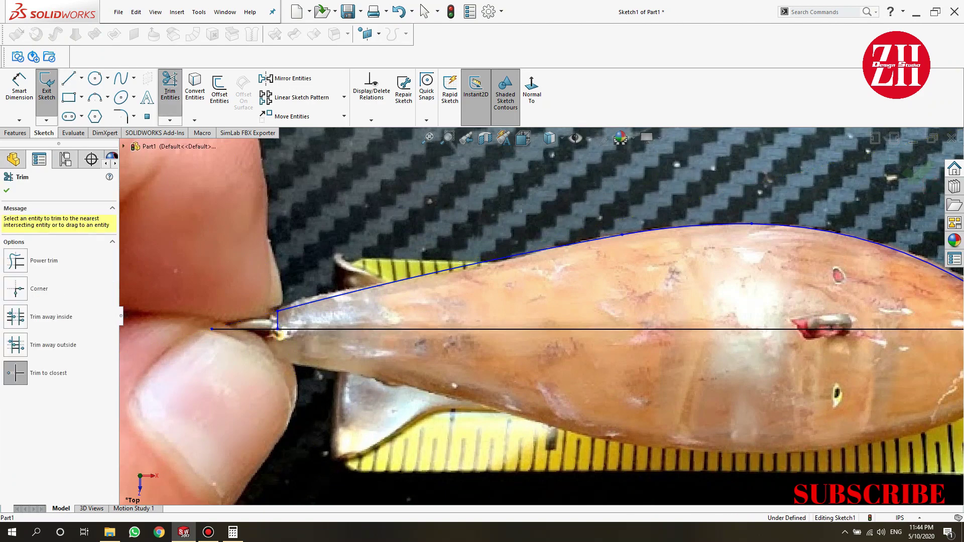
{"action": "scroll", "coordinate": [542, 316], "scroll_direction": "up", "scroll_amount": 3}
{"action": "key", "text": "Escape"}
{"action": "scroll", "coordinate": [653, 302], "scroll_direction": "down", "scroll_amount": 4}
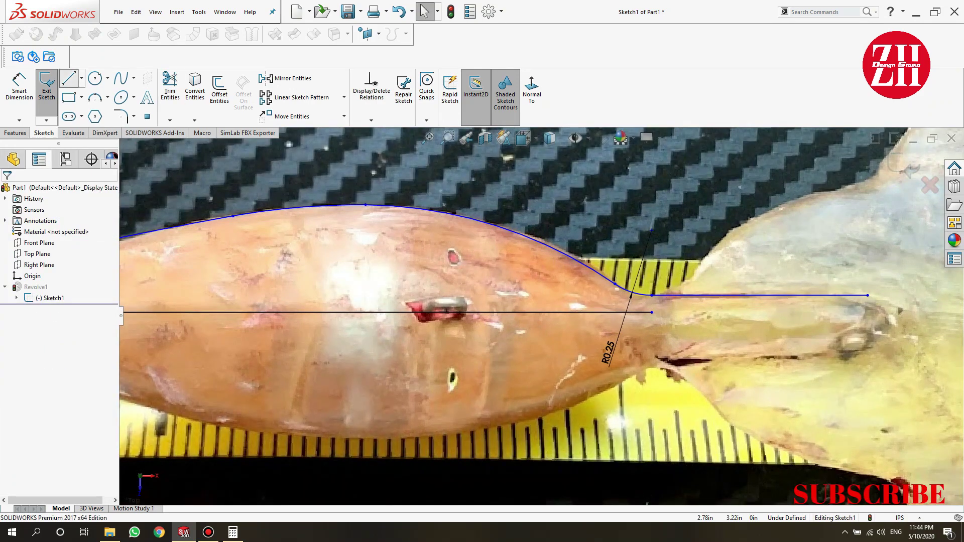
{"action": "left_click", "coordinate": [74, 133]}
{"action": "left_click", "coordinate": [44, 133]}
{"action": "left_click", "coordinate": [169, 120]}
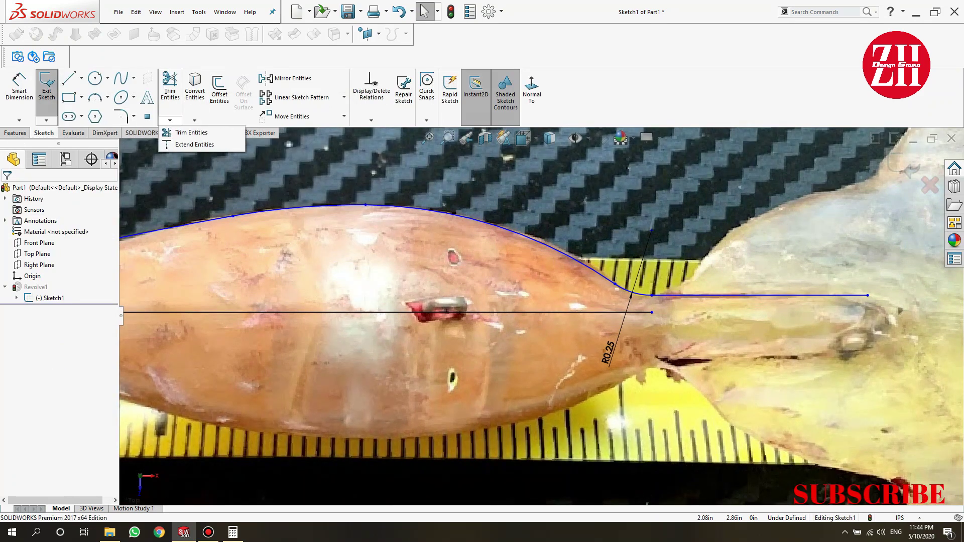
{"action": "left_click", "coordinate": [191, 132]}
{"action": "key", "text": "Escape"}
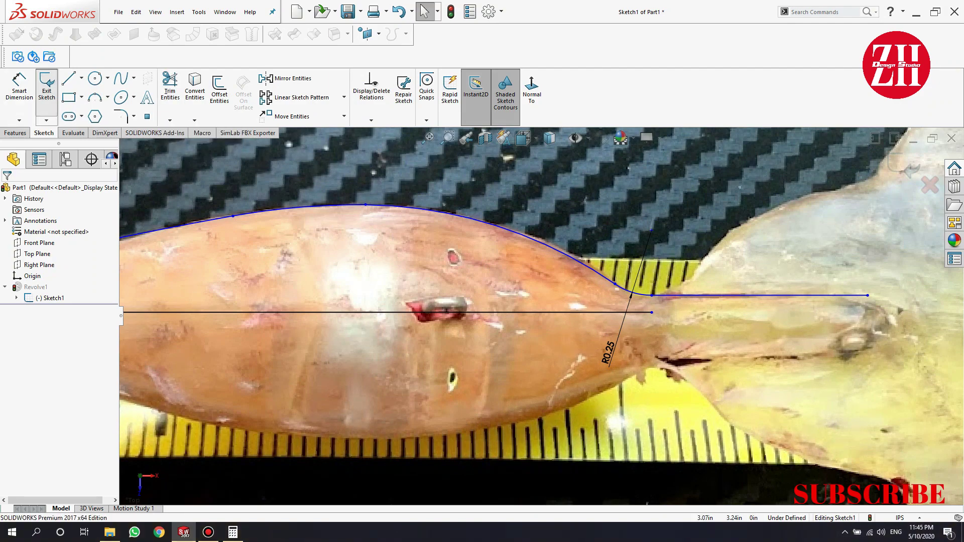
- Draw a vertical tail-end line down to the centre line and extend the centre line to it
{"action": "left_click", "coordinate": [69, 78]}
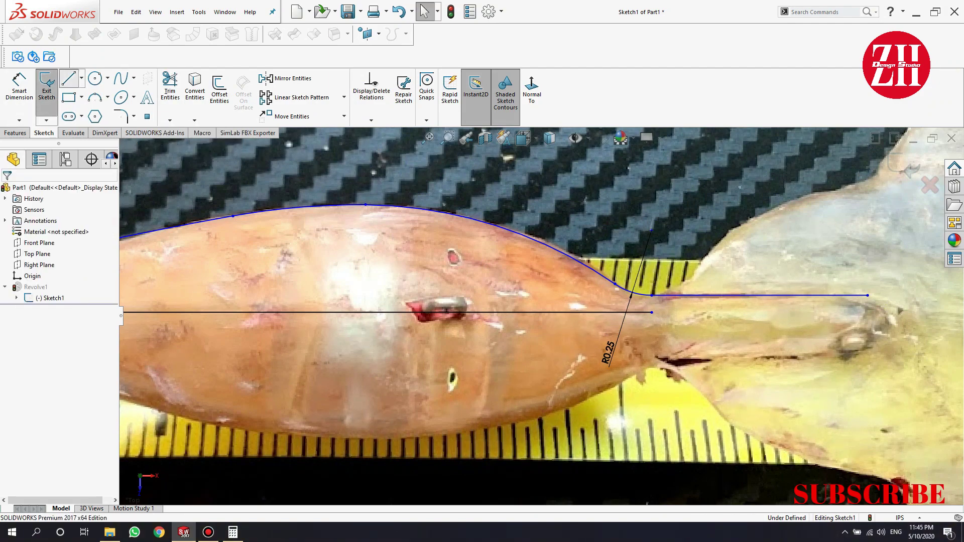
{"action": "left_click", "coordinate": [868, 295]}
{"action": "left_click", "coordinate": [867, 349]}
{"action": "key", "text": "Escape"}
{"action": "left_click", "coordinate": [170, 120]}
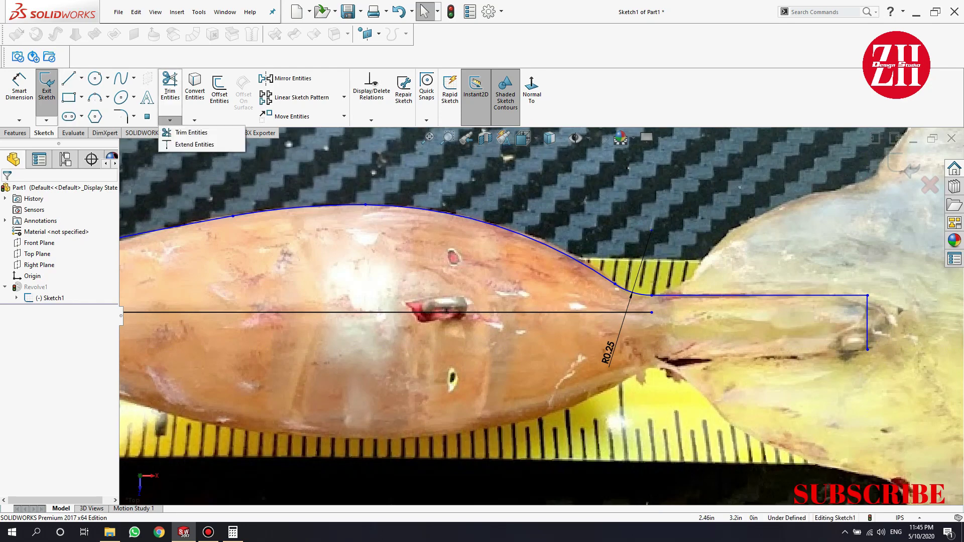
{"action": "left_click", "coordinate": [190, 132]}
{"action": "key", "text": "Escape"}
{"action": "key", "text": "f"}
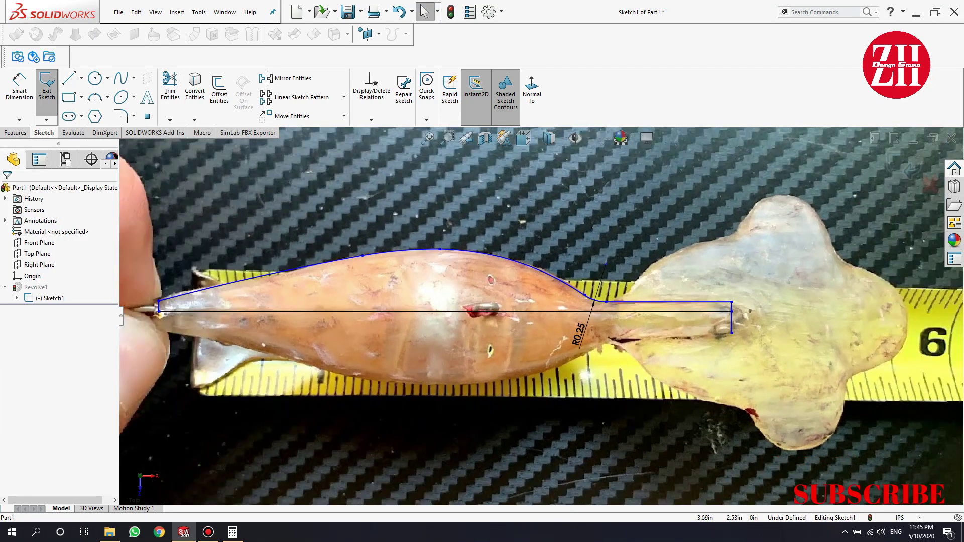
- Mirror the three profile arcs about the centre line
{"action": "left_click", "coordinate": [286, 79]}
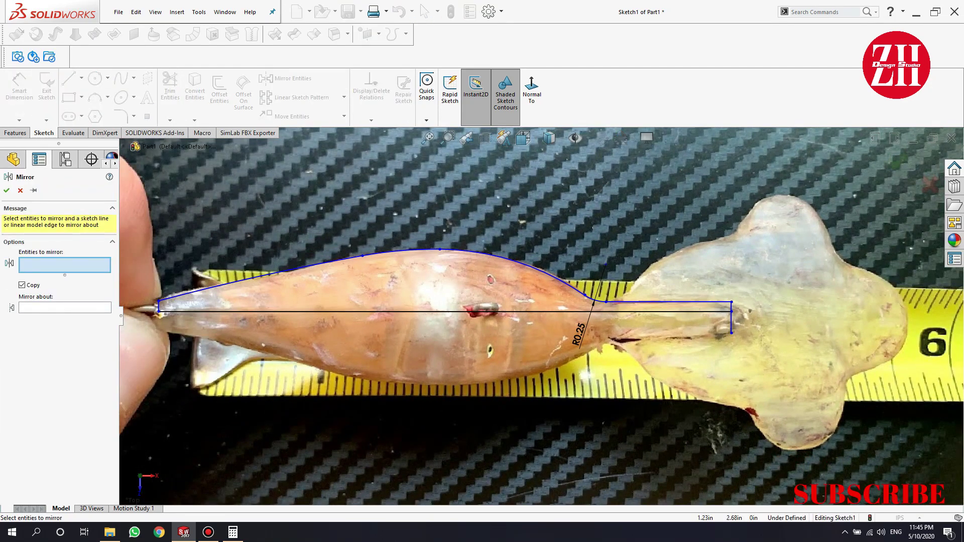
{"action": "left_click", "coordinate": [269, 275]}
{"action": "left_click", "coordinate": [402, 251]}
{"action": "left_click", "coordinate": [532, 270]}
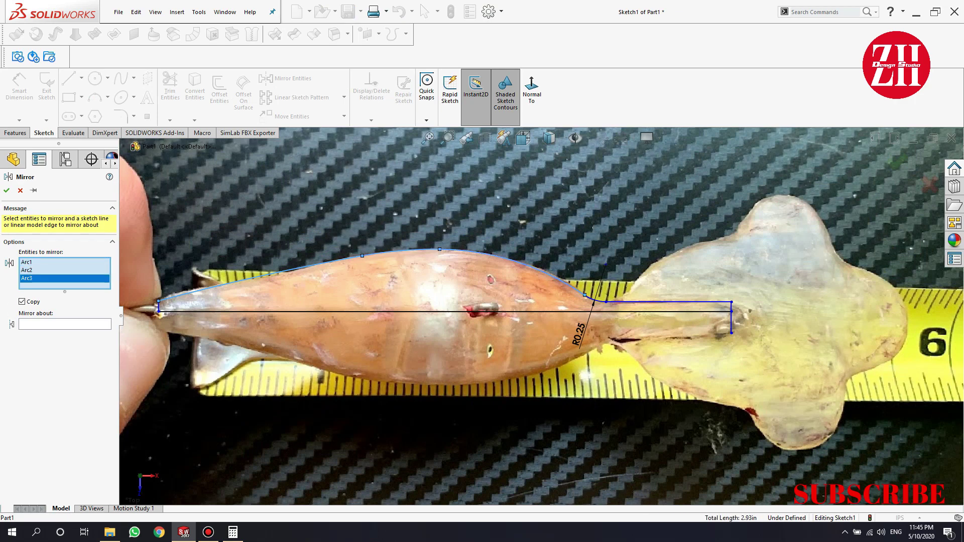
{"action": "left_click", "coordinate": [64, 323]}
{"action": "left_click", "coordinate": [401, 312]}
{"action": "left_click", "coordinate": [7, 190]}
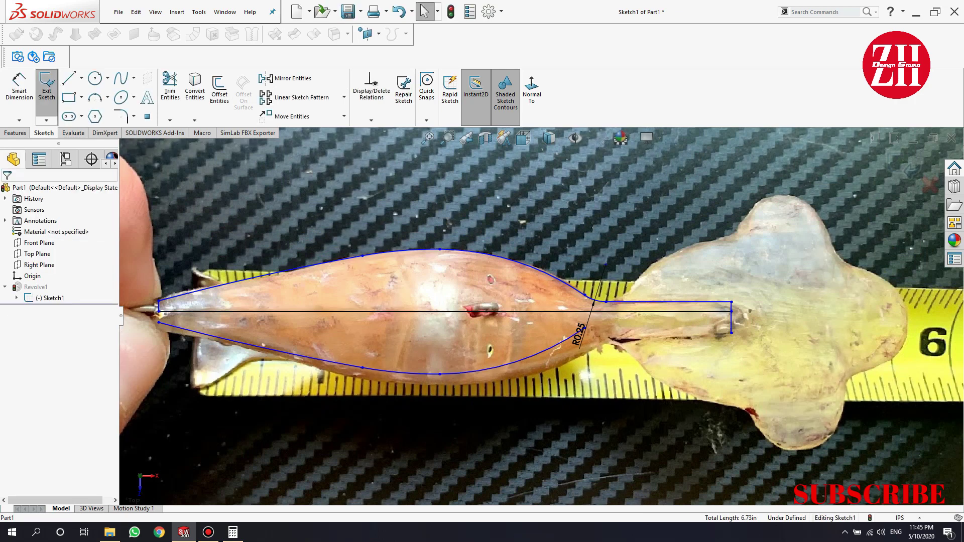
- Delete the lower mirrored curves and exit the sketch so Revolve1 rebuilds
{"action": "left_click", "coordinate": [327, 311]}
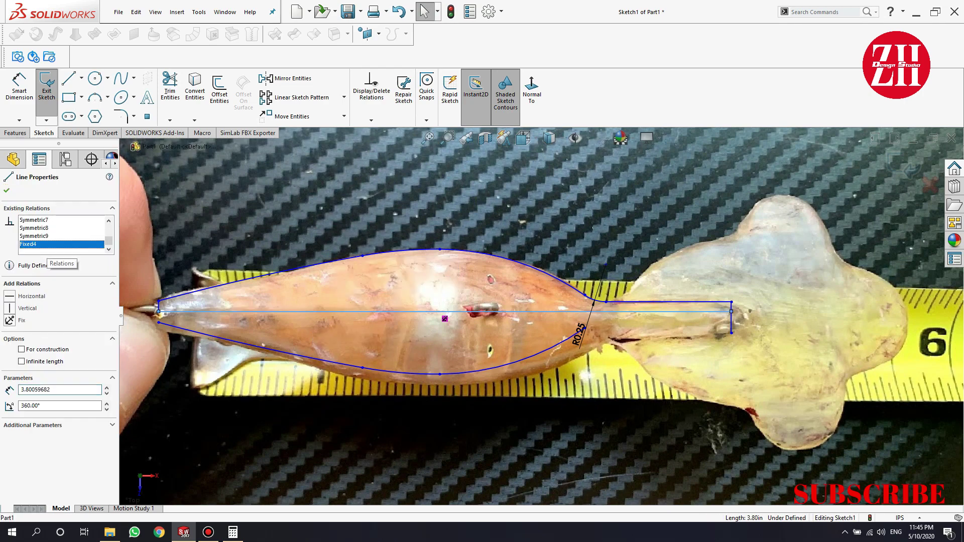
{"action": "left_click_drag", "start_coordinate": [247, 311], "coordinate": [342, 340]}
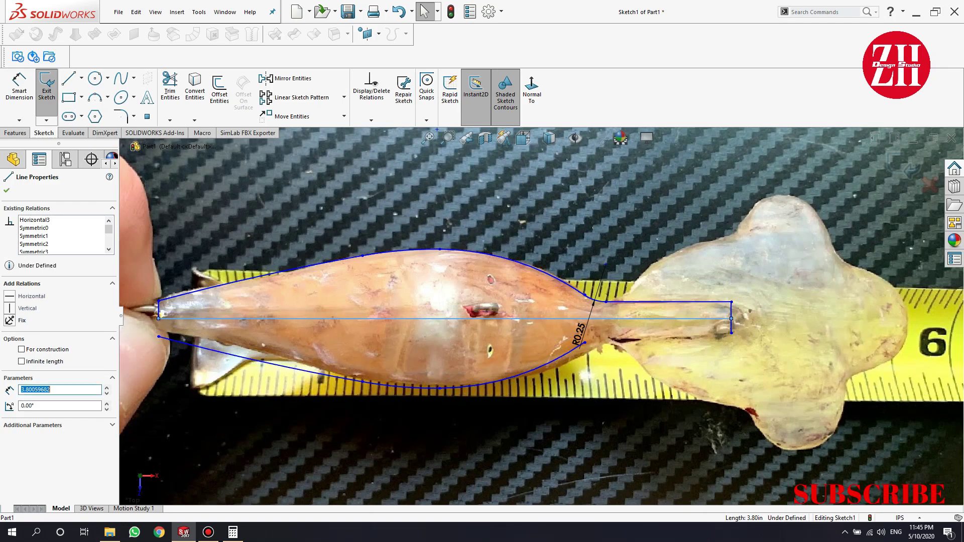
{"action": "key", "text": "Escape"}
{"action": "scroll", "coordinate": [502, 322], "scroll_direction": "up", "scroll_amount": 3}
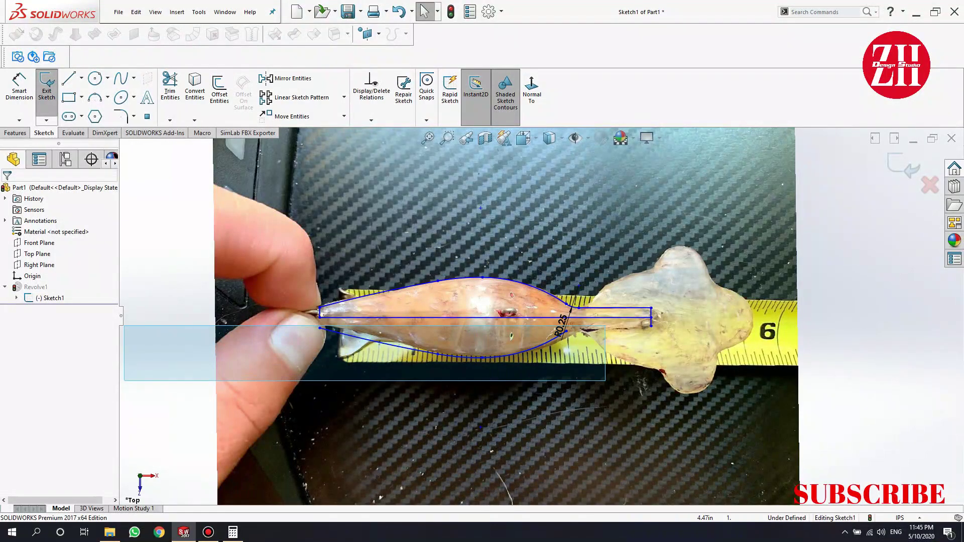
{"action": "left_click", "coordinate": [477, 352]}
{"action": "key", "text": "Delete"}
{"action": "scroll", "coordinate": [502, 321], "scroll_direction": "down", "scroll_amount": 5}
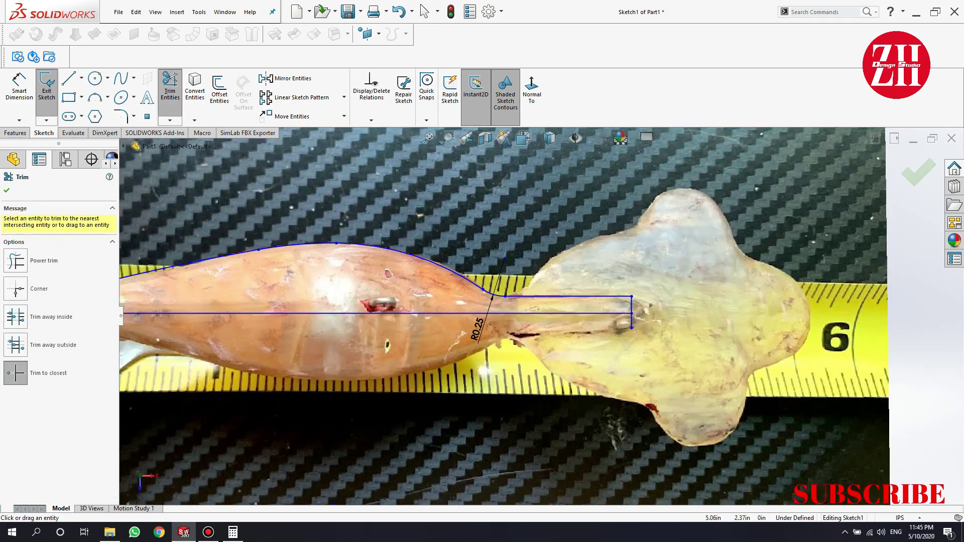
{"action": "key", "text": "ctrl+b"}
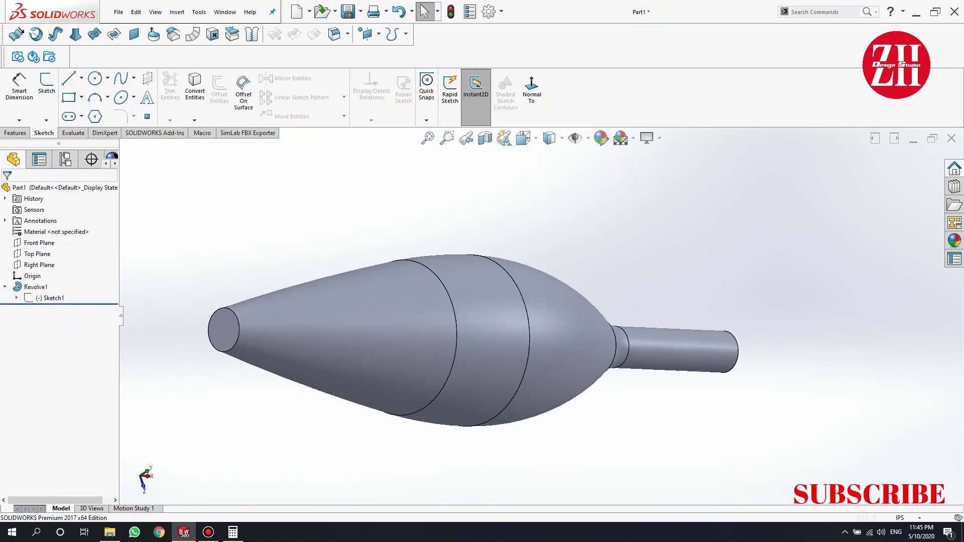
- Open the Order 497 lure photos and step back and forth through them
{"action": "left_click", "coordinate": [110, 532]}
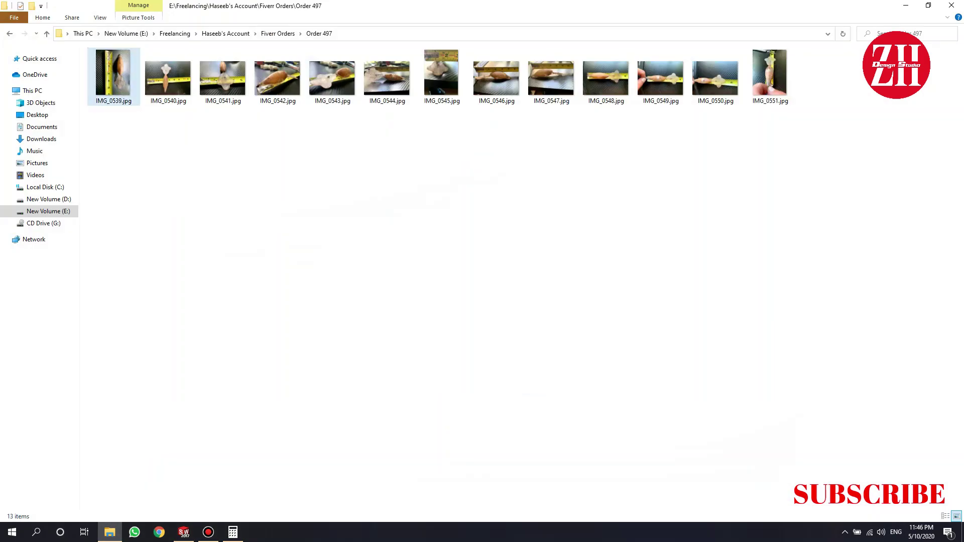
{"action": "double_click", "coordinate": [107, 75]}
{"action": "key", "text": "Right"}
{"action": "key", "text": "Right"}
{"action": "key", "text": "Right"}
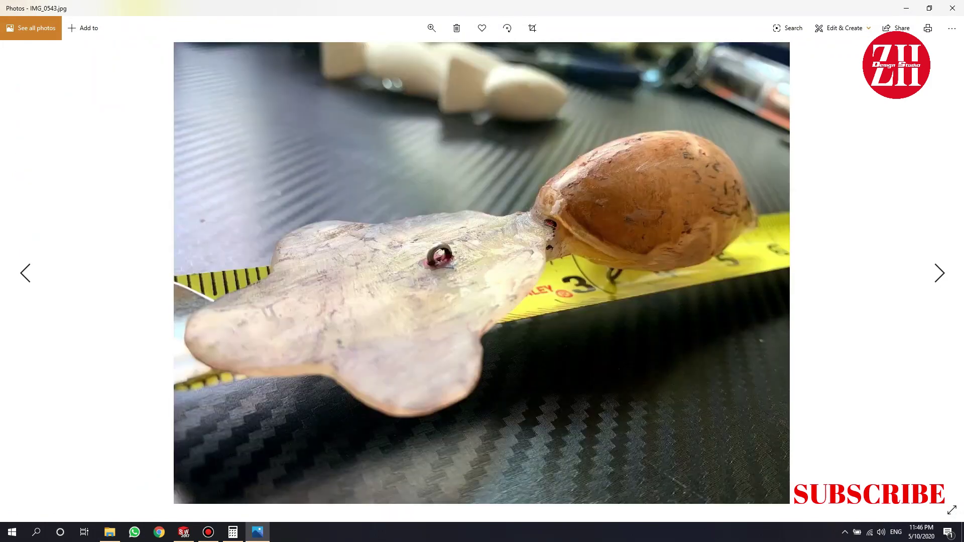
{"action": "key", "text": "Right"}
{"action": "key", "text": "Right"}
{"action": "key", "text": "Right"}
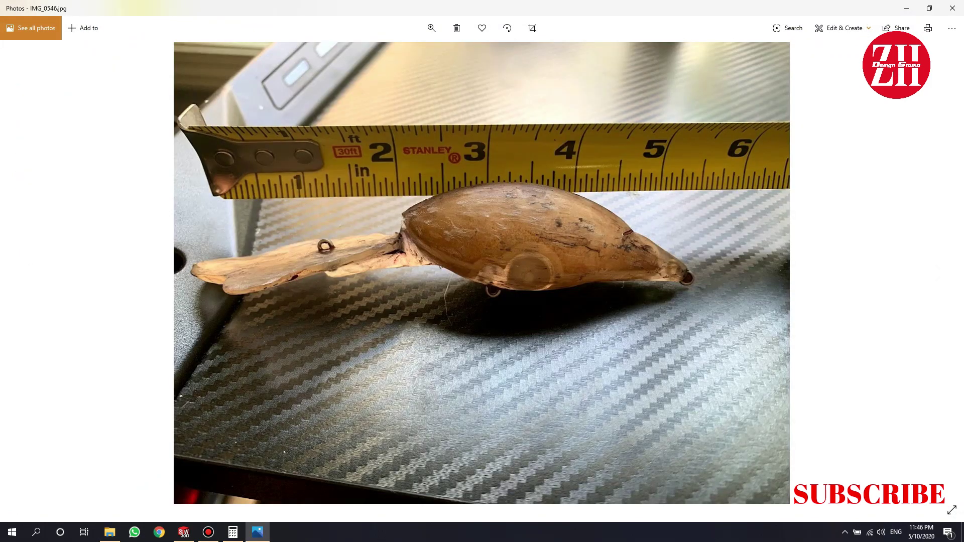
{"action": "key", "text": "Left"}
{"action": "key", "text": "Left"}
{"action": "key", "text": "Left"}
{"action": "key", "text": "Left"}
{"action": "key", "text": "Left"}
{"action": "key", "text": "Left"}
{"action": "key", "text": "Left"}
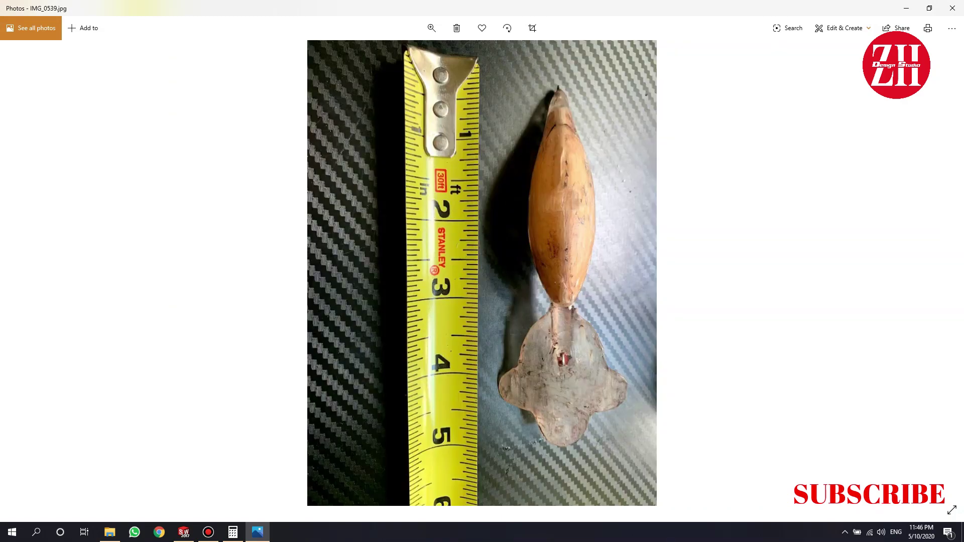
{"action": "key", "text": "Right"}
{"action": "key", "text": "Left"}
- Review the tail-on IMG_0545 and side-view photos, then return to SOLIDWORKS
{"action": "key", "text": "Right"}
{"action": "key", "text": "Right"}
{"action": "key", "text": "Right"}
{"action": "key", "text": "Right"}
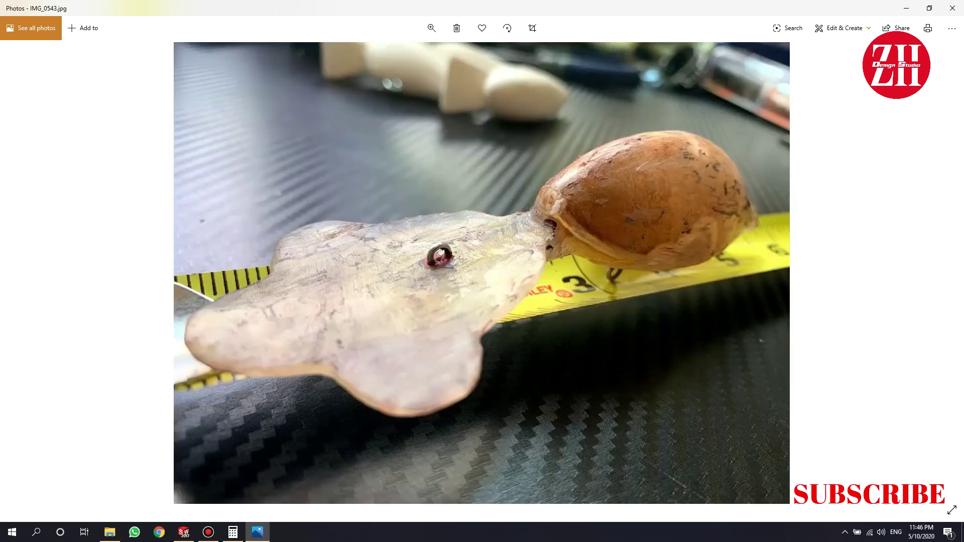
{"action": "key", "text": "Right"}
{"action": "key", "text": "Right"}
{"action": "key", "text": "Left"}
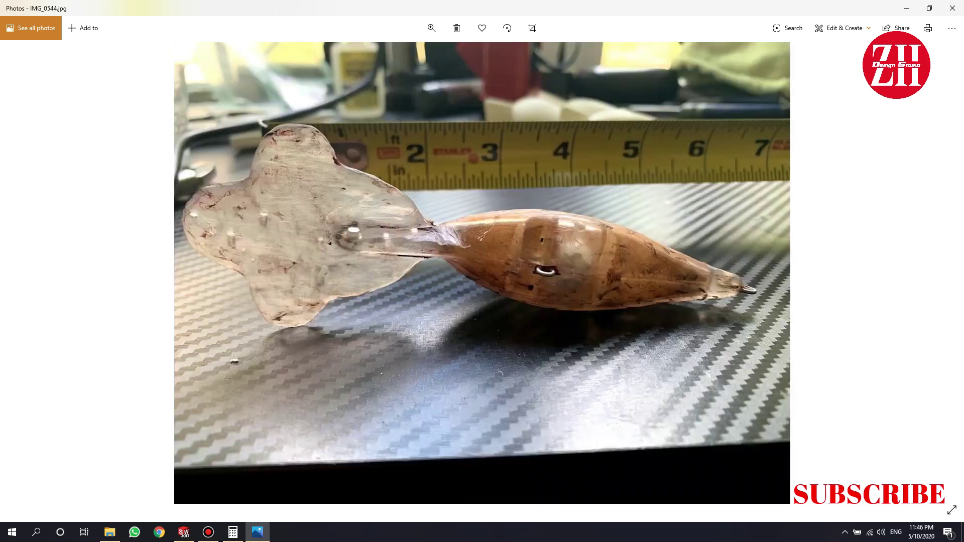
{"action": "key", "text": "Right"}
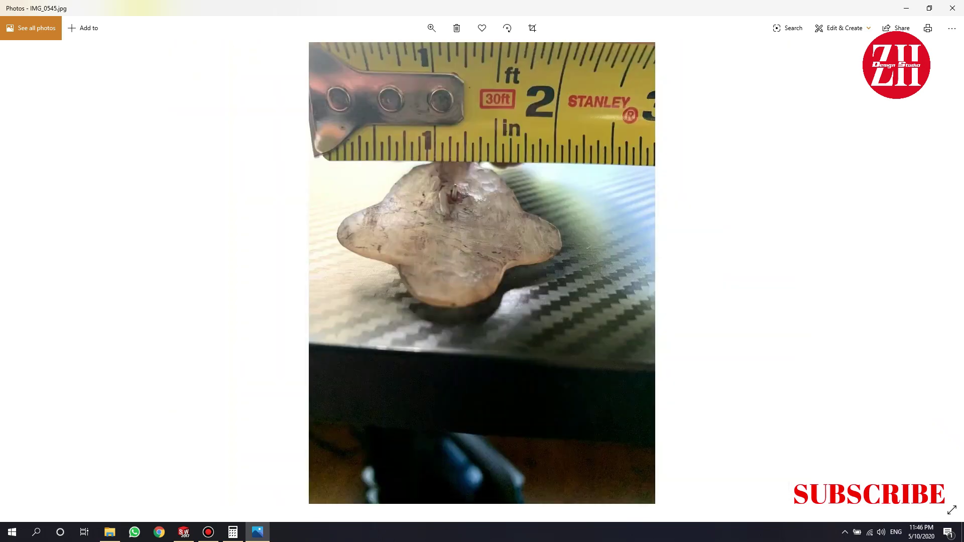
{"action": "key", "text": "Right"}
{"action": "key", "text": "Right"}
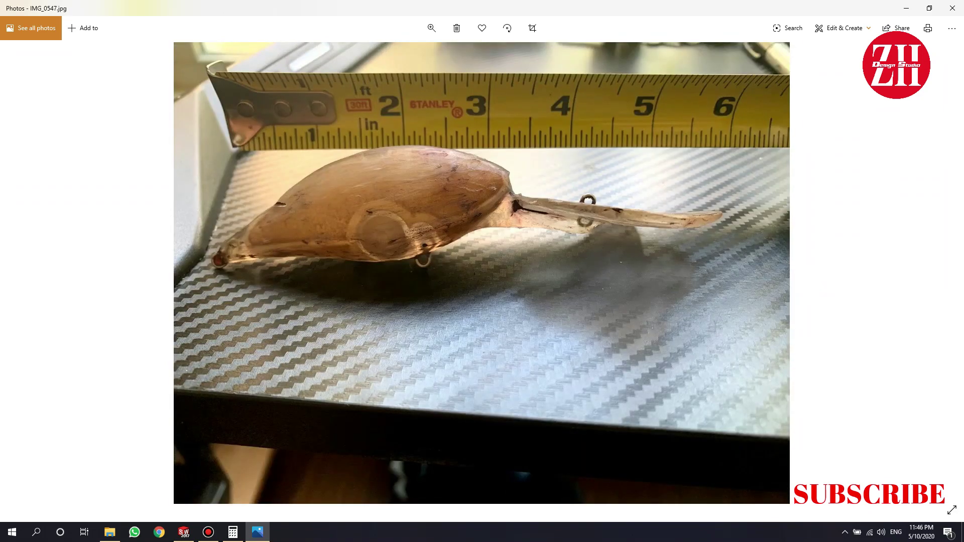
{"action": "left_click", "coordinate": [257, 532]}
{"action": "left_click", "coordinate": [184, 532]}
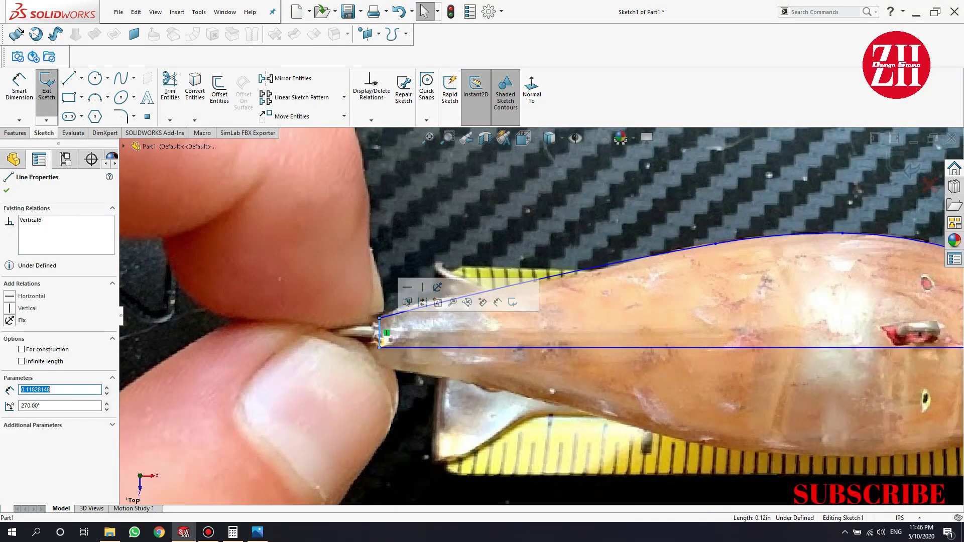
- Remove the nose's vertical line, extend the baseline to the nose, trim the curve end, and exit Sketch1
{"action": "key", "text": "Delete"}
{"action": "left_click_drag", "start_coordinate": [379, 348], "coordinate": [212, 348]}
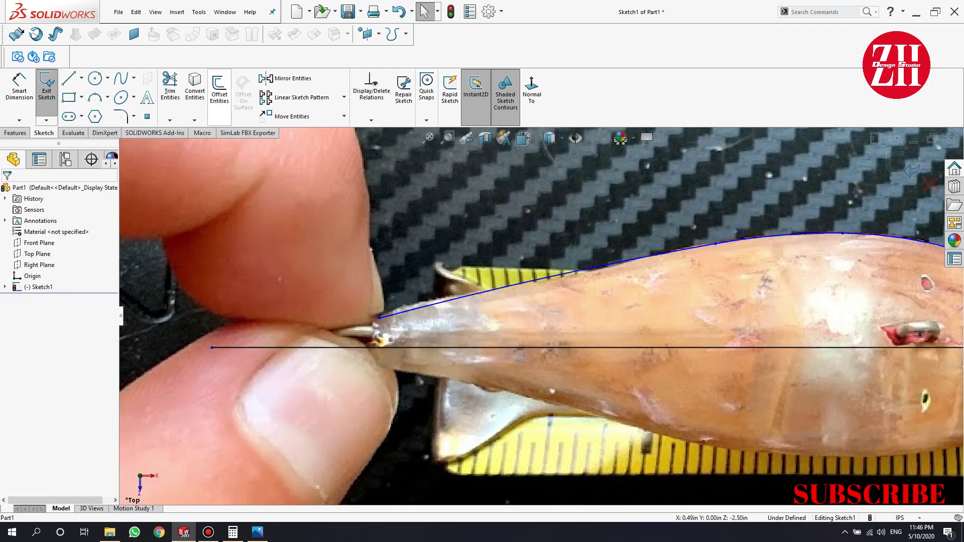
{"action": "left_click", "coordinate": [169, 120]}
{"action": "left_click", "coordinate": [190, 131]}
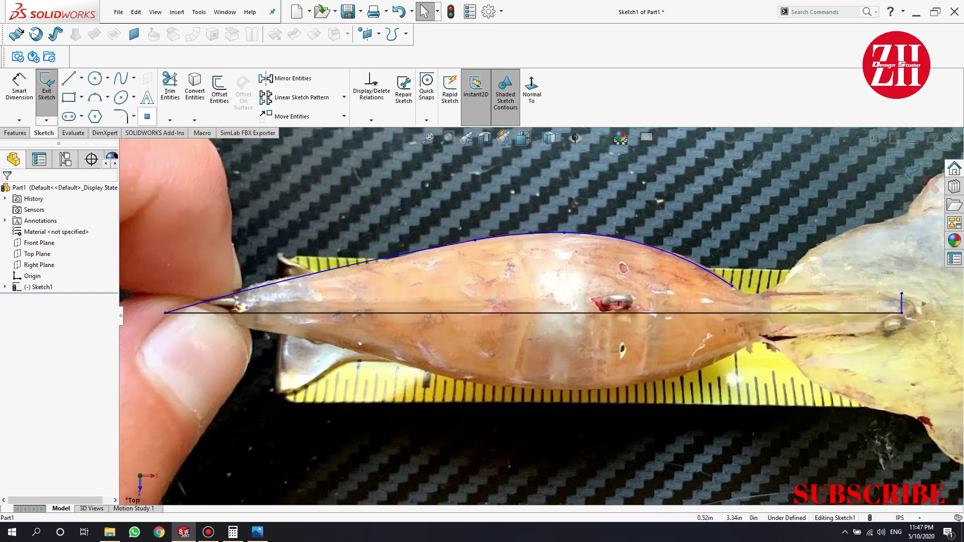
{"action": "left_click", "coordinate": [170, 88]}
{"action": "left_click", "coordinate": [170, 88]}
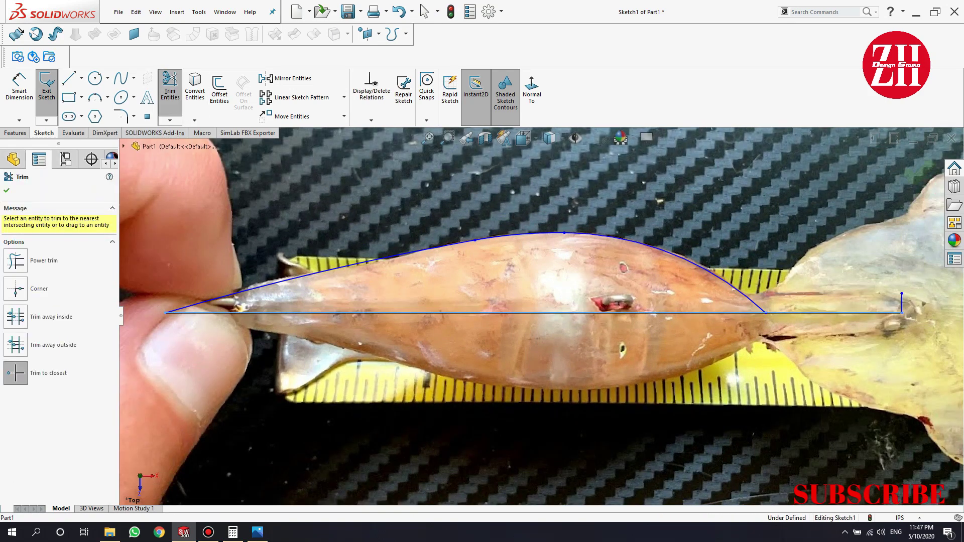
{"action": "key", "text": "Escape"}
{"action": "left_click", "coordinate": [901, 302]}
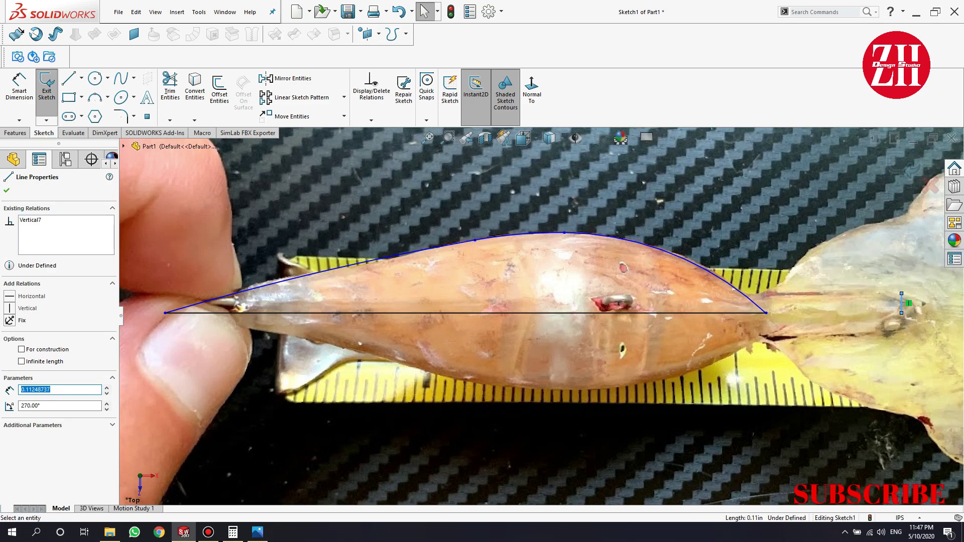
{"action": "key", "text": "Escape"}
{"action": "key", "text": "ctrl+b"}
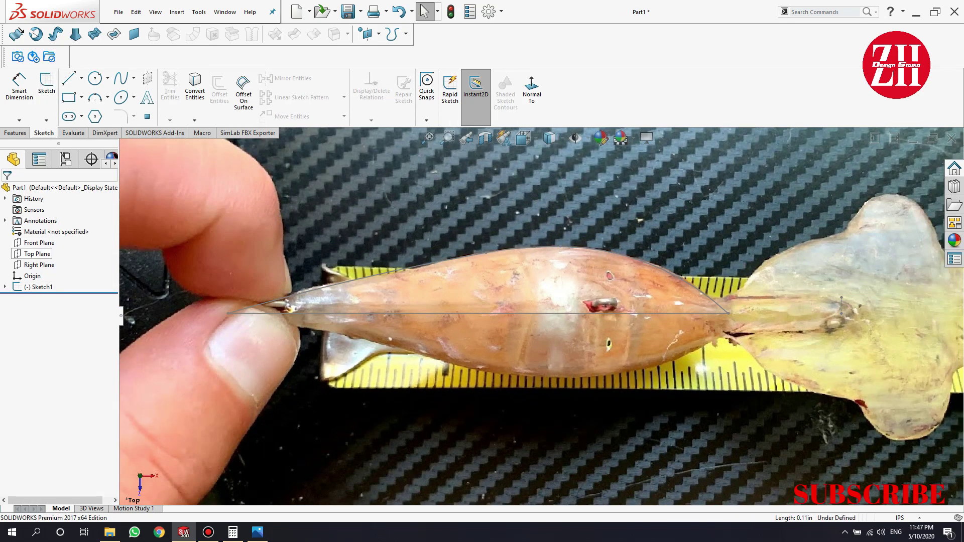
- Create Plane1 from the Sketch1 baseline and Top Plane, then start Sketch2 on it
{"action": "left_click", "coordinate": [37, 253]}
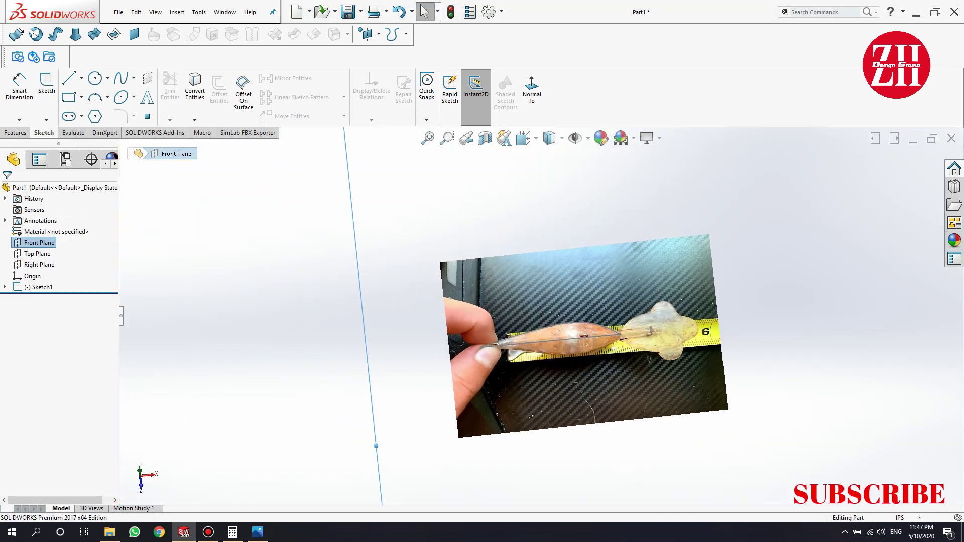
{"action": "left_click", "coordinate": [429, 94]}
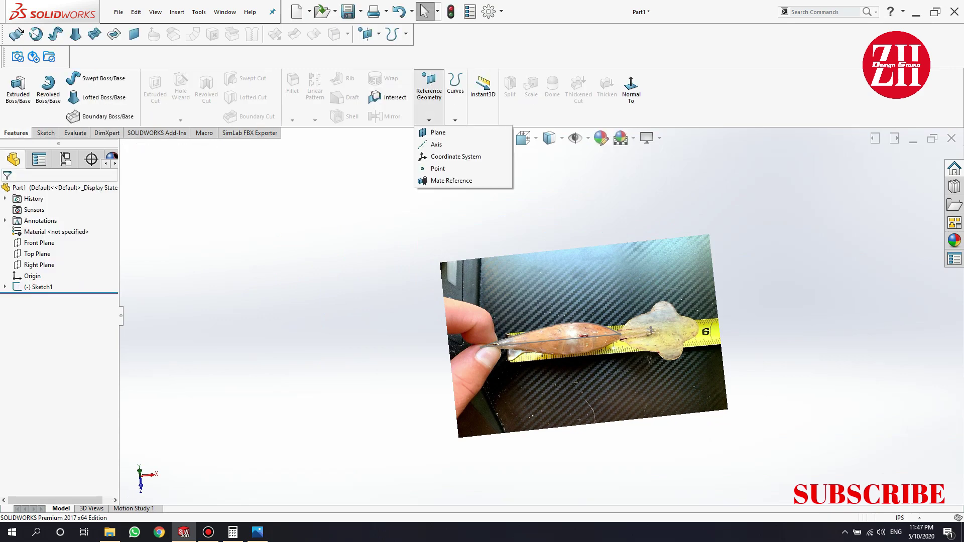
{"action": "left_click", "coordinate": [432, 131]}
{"action": "left_click", "coordinate": [549, 341]}
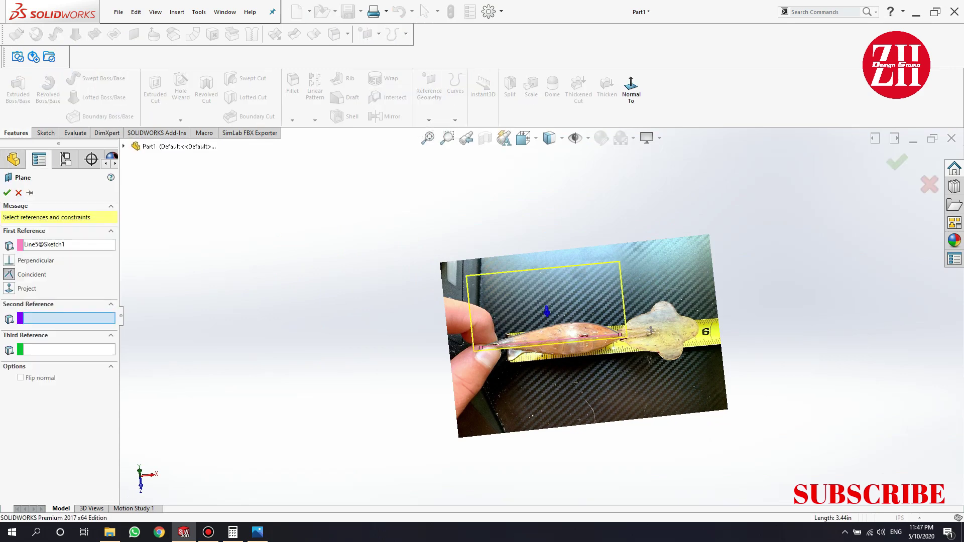
{"action": "left_click", "coordinate": [167, 212]}
{"action": "key", "text": "Return"}
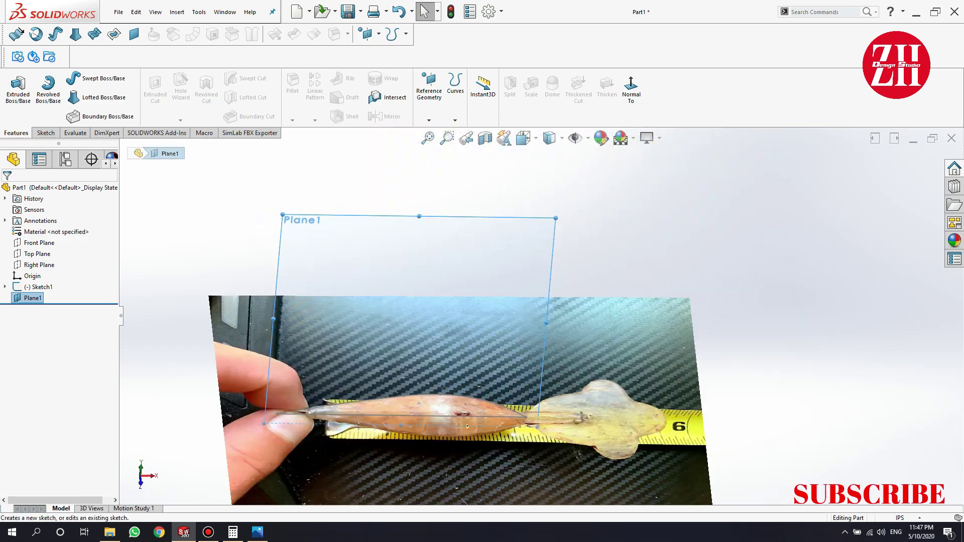
{"action": "left_click", "coordinate": [45, 132]}
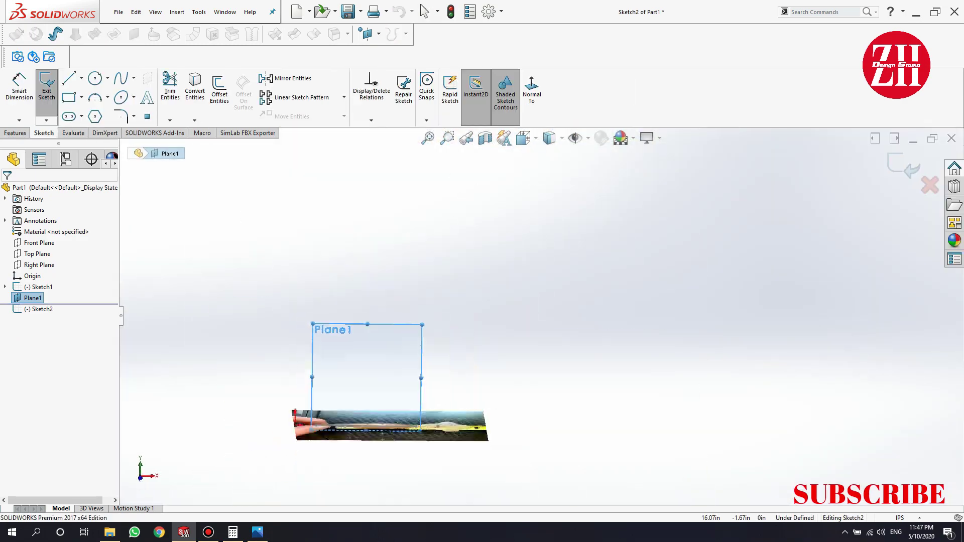
- View Plane1 face-on and check the side-view lure reference photo
{"action": "scroll", "coordinate": [430, 452], "scroll_direction": "down", "scroll_amount": 4}
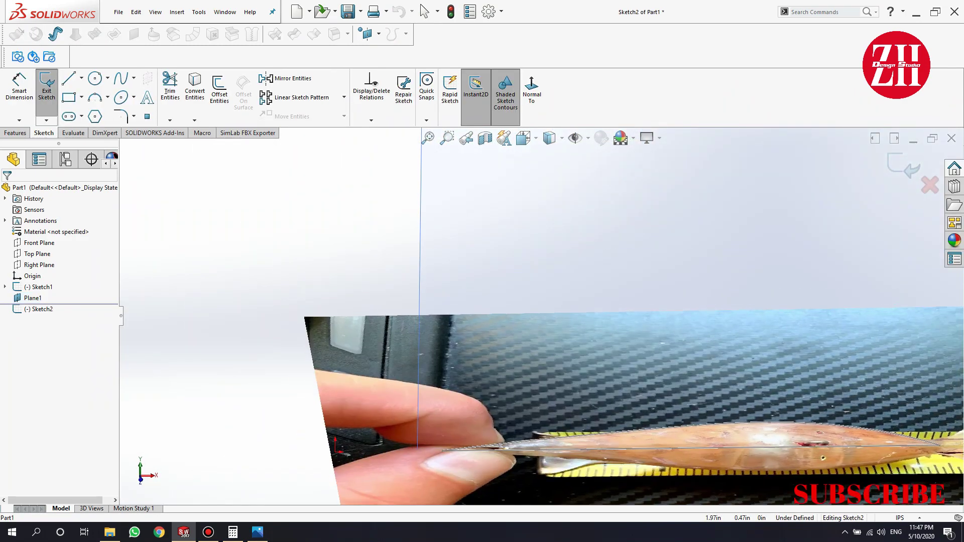
{"action": "scroll", "coordinate": [854, 410], "scroll_direction": "down", "scroll_amount": 2}
{"action": "left_click", "coordinate": [634, 337]}
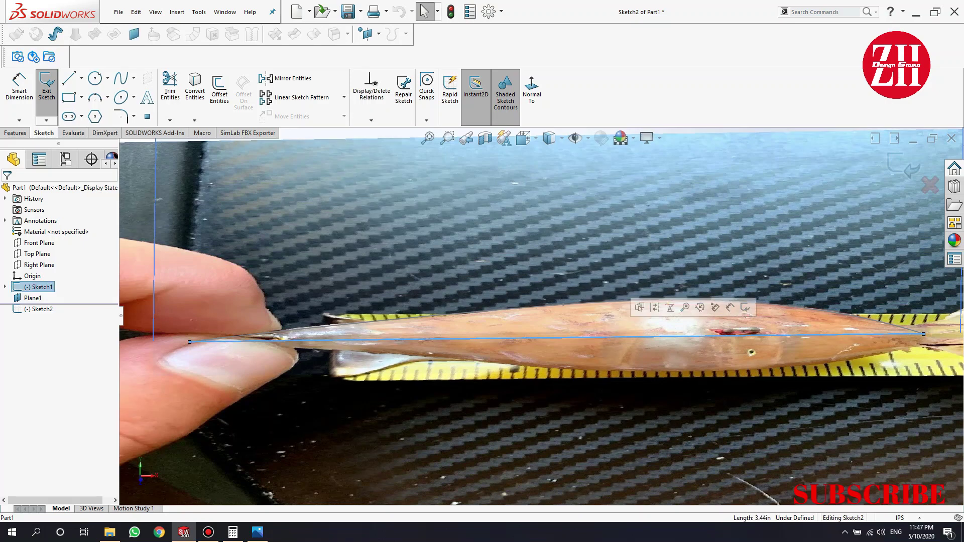
{"action": "key", "text": "Escape"}
{"action": "key", "text": "ctrl+1"}
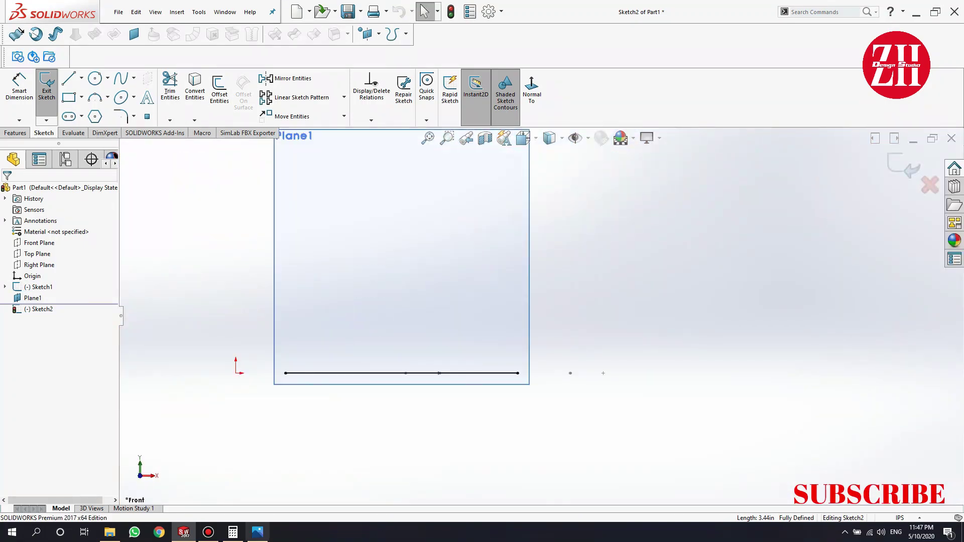
{"action": "key", "text": "alt+Tab"}
{"action": "key", "text": "alt+Tab"}
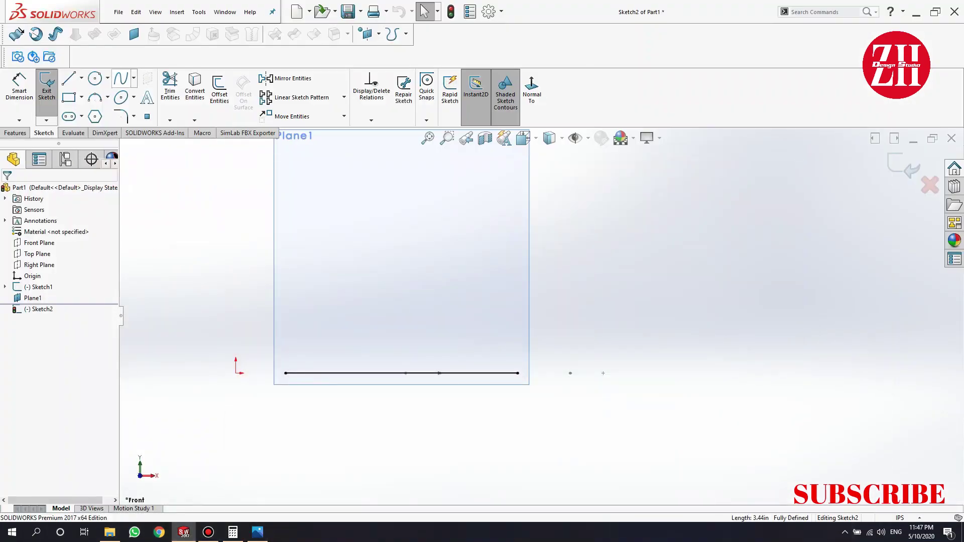
- Draw a 3-point arc above the baseline, closed by a line from its left end
{"action": "left_click", "coordinate": [94, 96]}
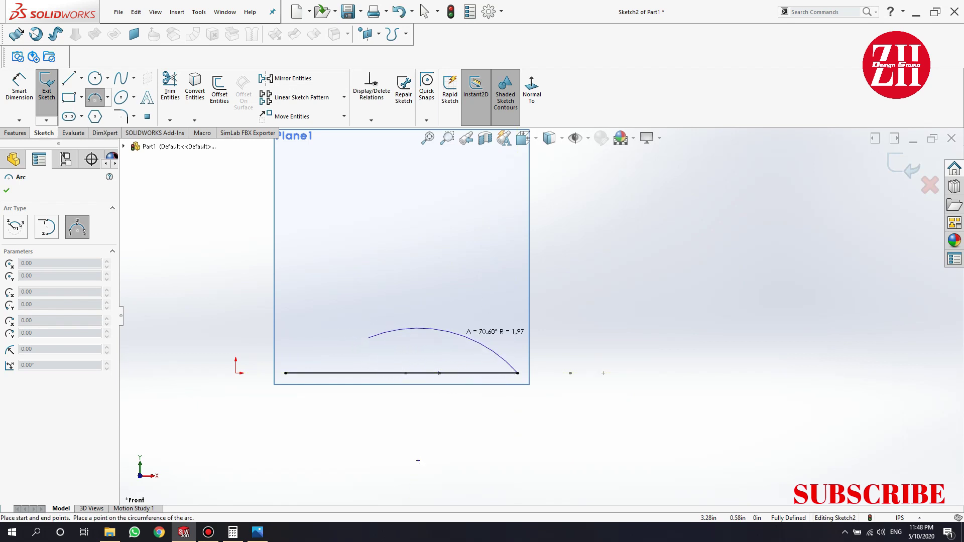
{"action": "left_click", "coordinate": [369, 337]}
{"action": "key", "text": "l"}
{"action": "left_click", "coordinate": [286, 373]}
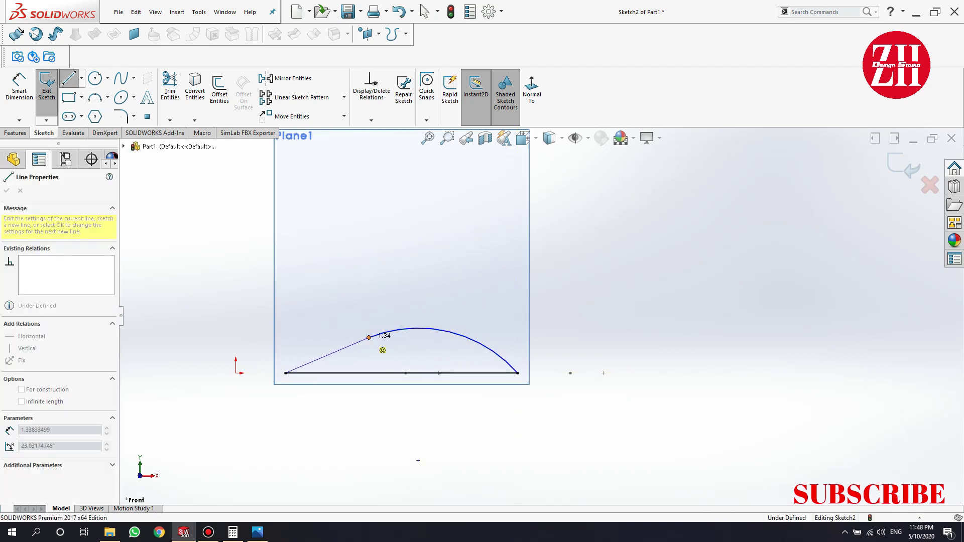
{"action": "left_click", "coordinate": [369, 337]}
{"action": "key", "text": "Escape"}
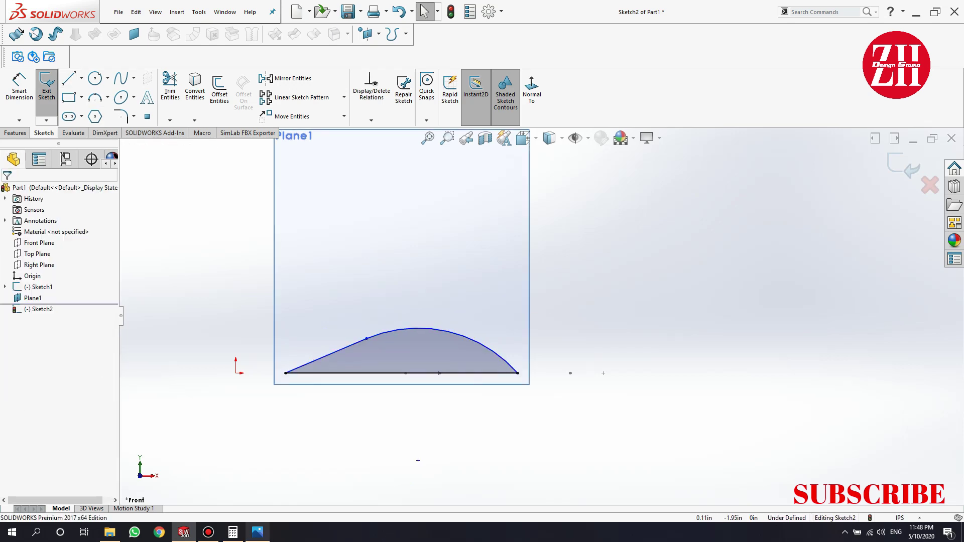
{"action": "key", "text": "alt+Tab"}
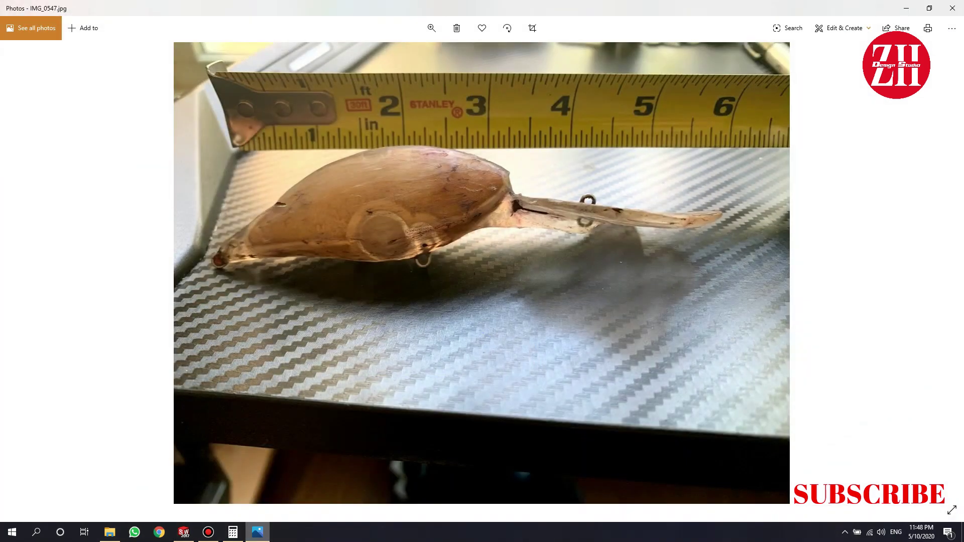
- Page back and forward through the lure photos, stopping on IMG_0543.jpg
{"action": "key", "text": "Left"}
{"action": "key", "text": "Left"}
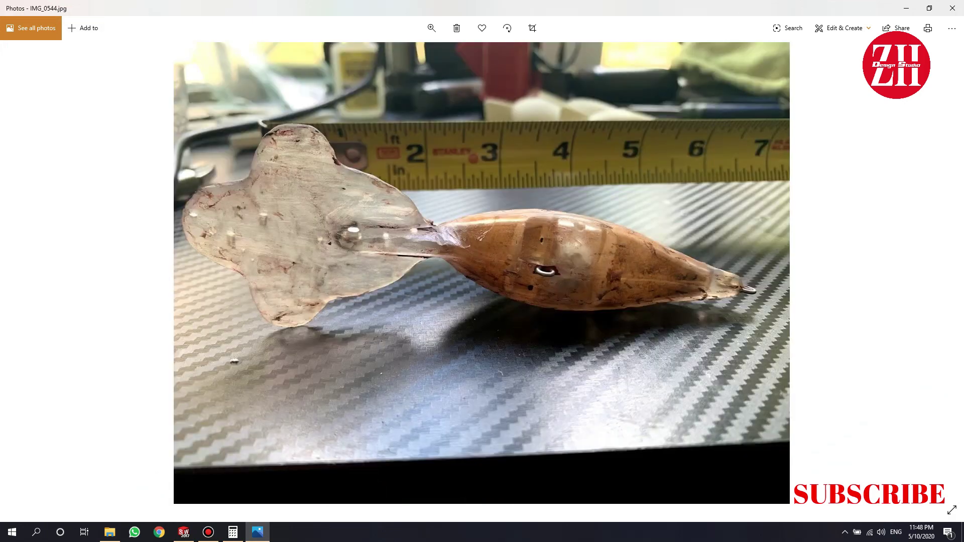
{"action": "key", "text": "Left"}
{"action": "key", "text": "Left"}
{"action": "key", "text": "Left"}
{"action": "key", "text": "Right"}
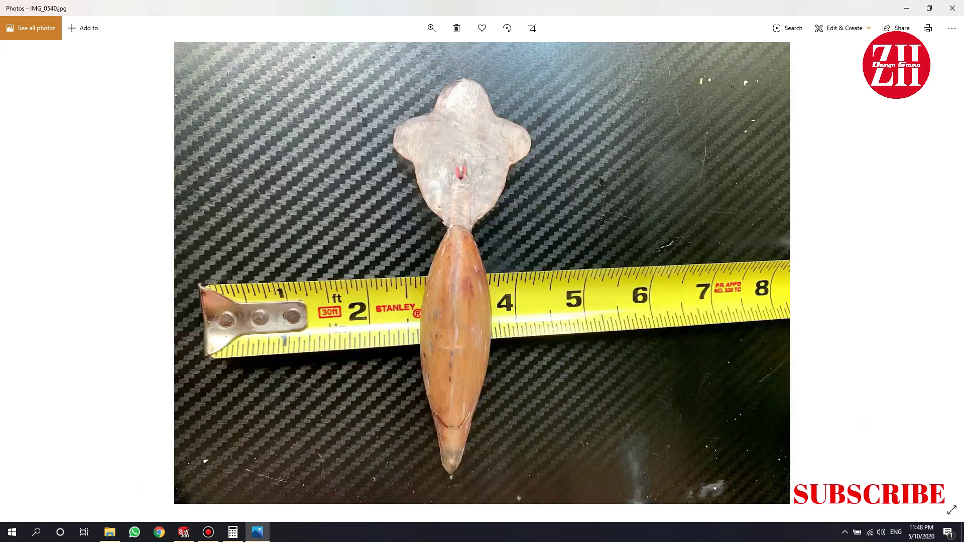
{"action": "key", "text": "Right"}
{"action": "key", "text": "Right"}
{"action": "key", "text": "Right"}
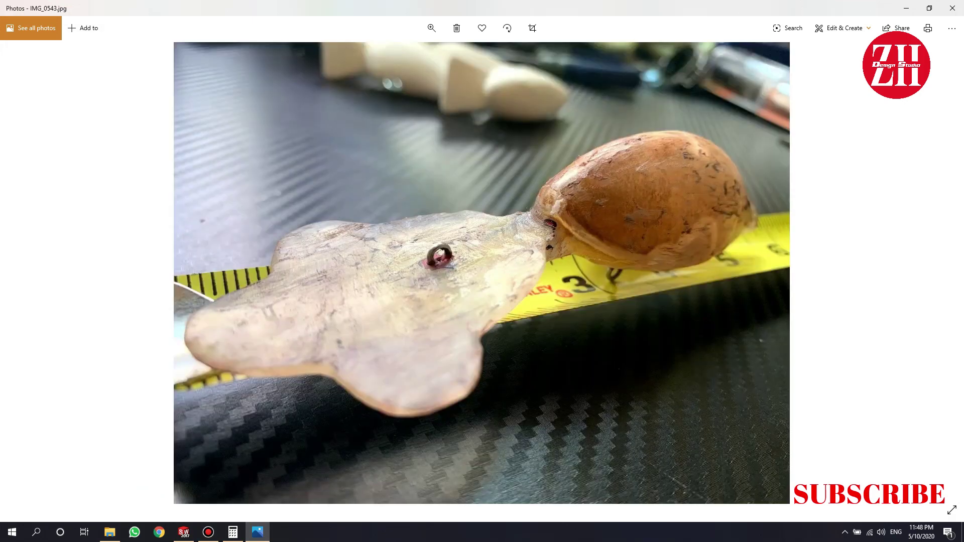
{"action": "key", "text": "Right"}
{"action": "key", "text": "Right"}
{"action": "key", "text": "Right"}
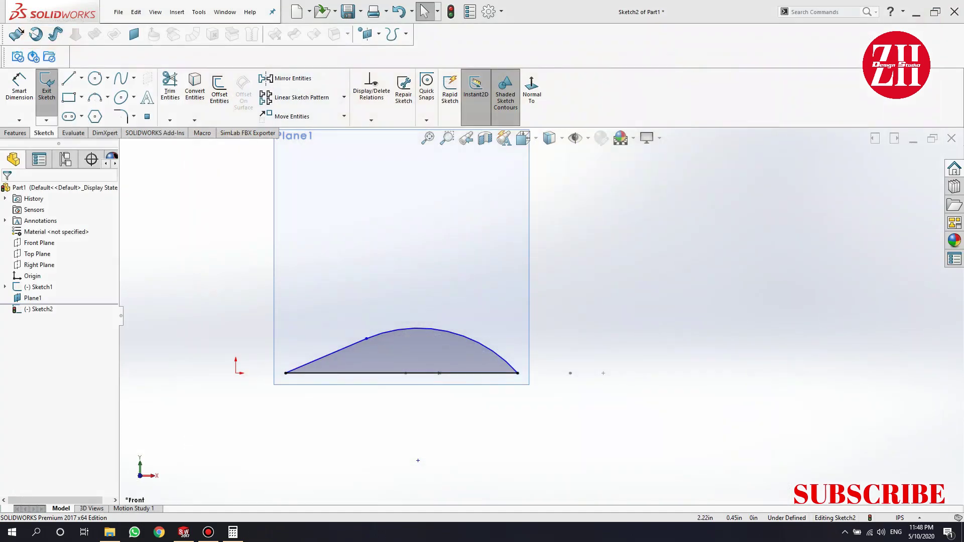
- Insert the side-view lure photo as a sketch picture and delete the old arc-and-line profile
{"action": "left_click", "coordinate": [199, 11]}
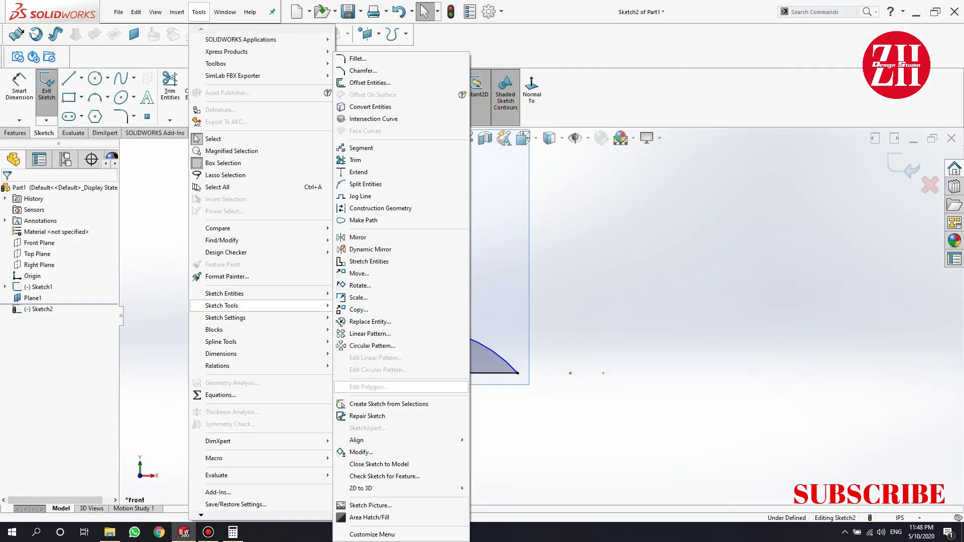
{"action": "left_click", "coordinate": [371, 505]}
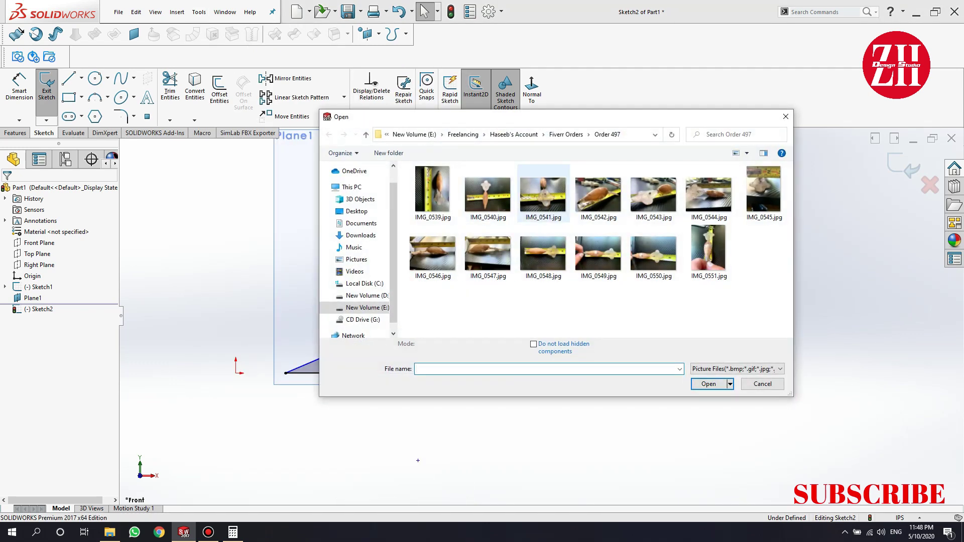
{"action": "key", "text": "Escape"}
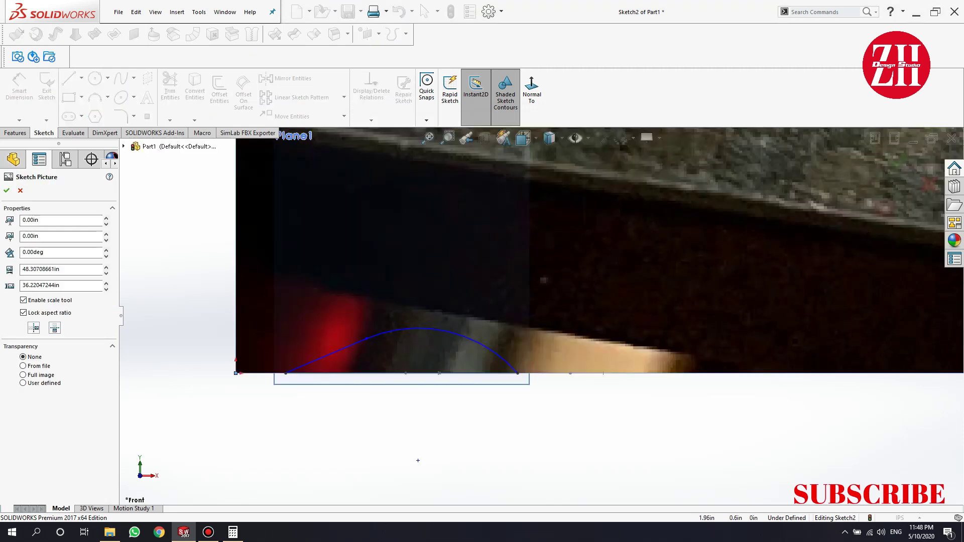
{"action": "key", "text": "ctrl+a"}
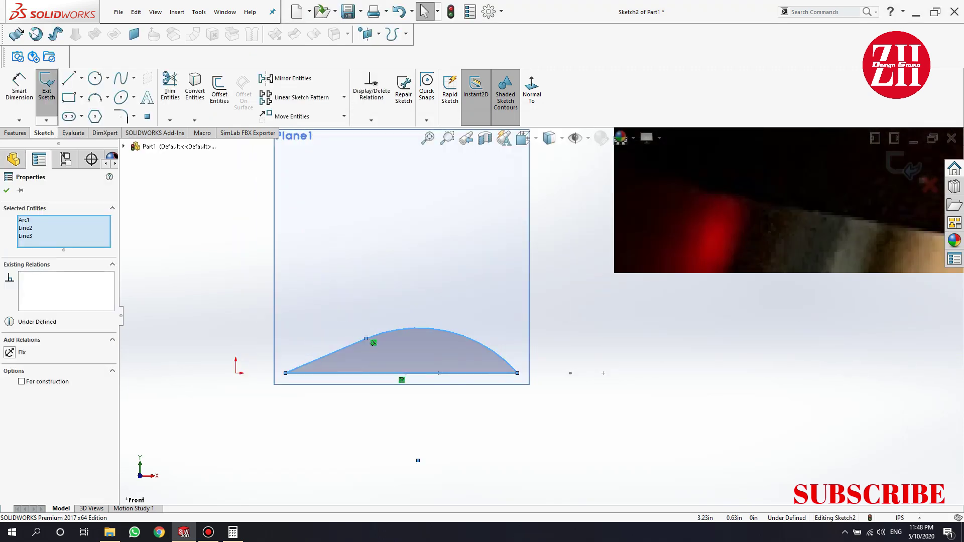
{"action": "key", "text": "Delete"}
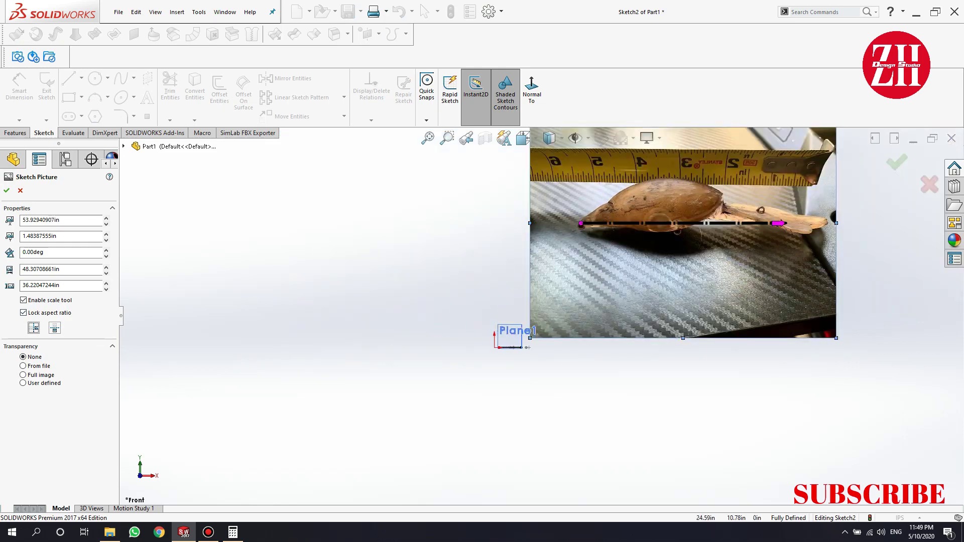
- Rotate the sketch picture, trying -10 before settling on a 348° angle
{"action": "scroll", "coordinate": [555, 385], "scroll_direction": "down", "scroll_amount": 3}
{"action": "type", "text": "1"}
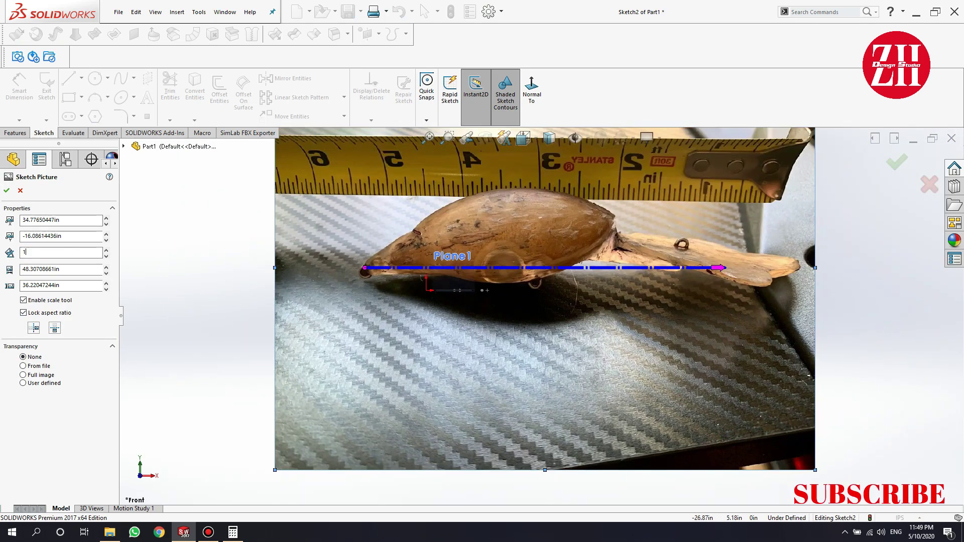
{"action": "key", "text": "Return"}
{"action": "type", "text": "-10.00deg"}
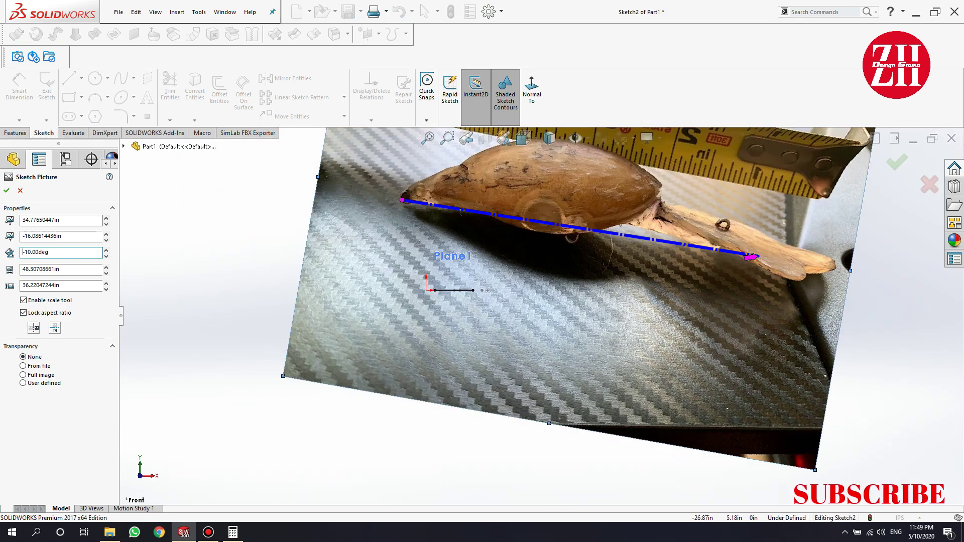
{"action": "key", "text": "Return"}
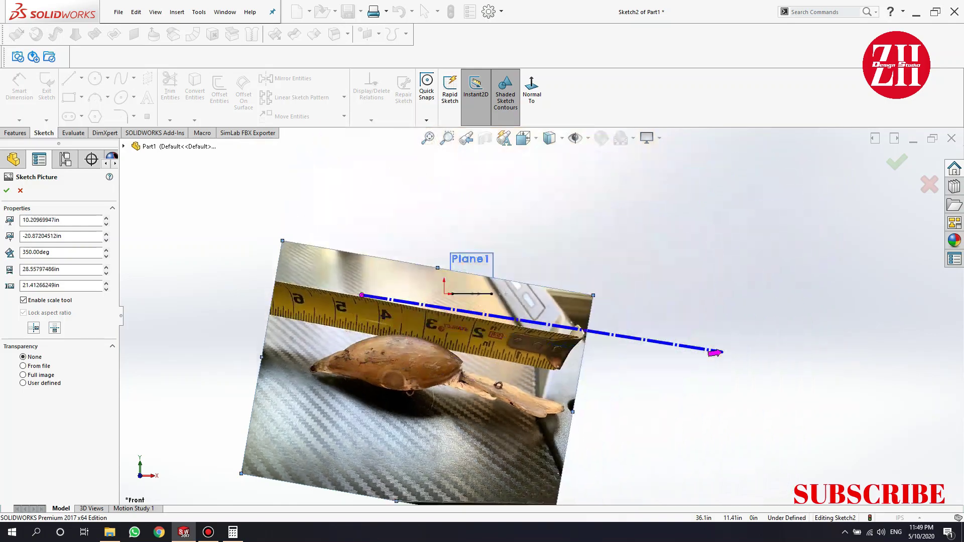
{"action": "scroll", "coordinate": [452, 266], "scroll_direction": "down", "scroll_amount": 5}
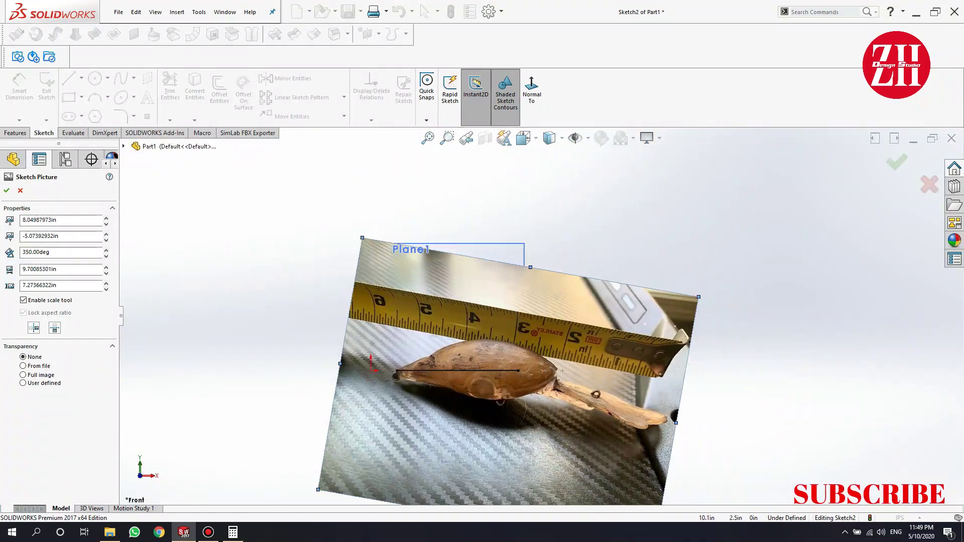
{"action": "scroll", "coordinate": [581, 388], "scroll_direction": "down", "scroll_amount": 3}
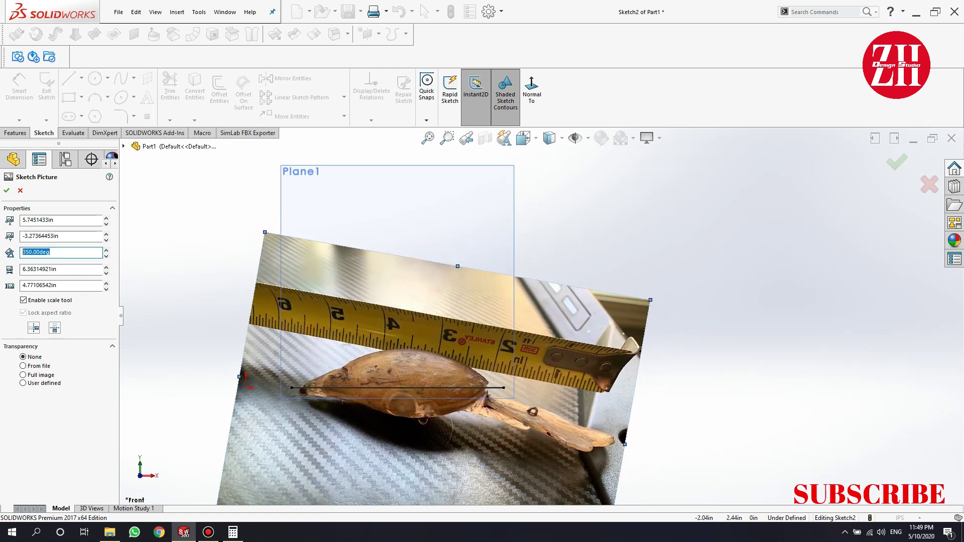
{"action": "type", "text": "348"}
{"action": "key", "text": "Return"}
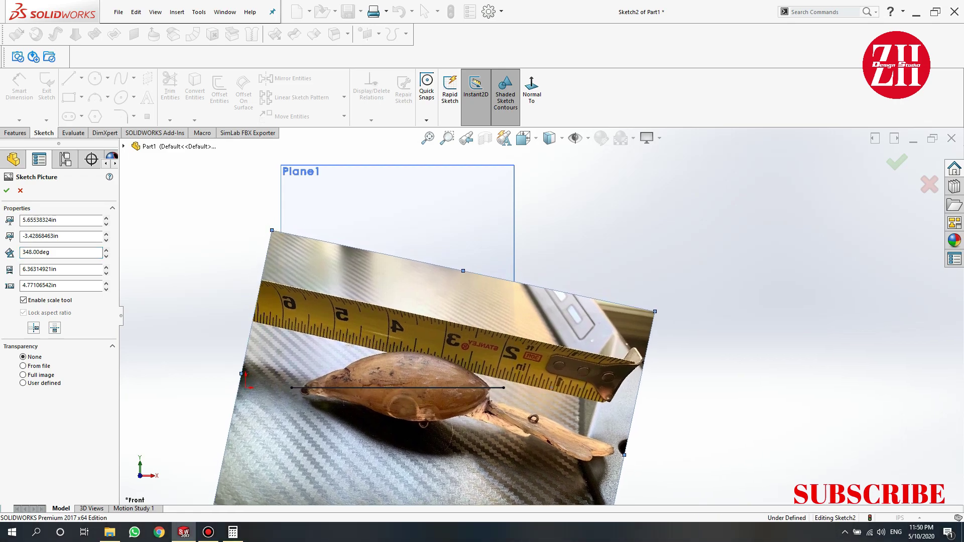
- Draw a 3-point arc along the lure's back and snap its right end onto the line end
{"action": "left_click", "coordinate": [7, 190]}
{"action": "scroll", "coordinate": [298, 394], "scroll_direction": "down", "scroll_amount": 2}
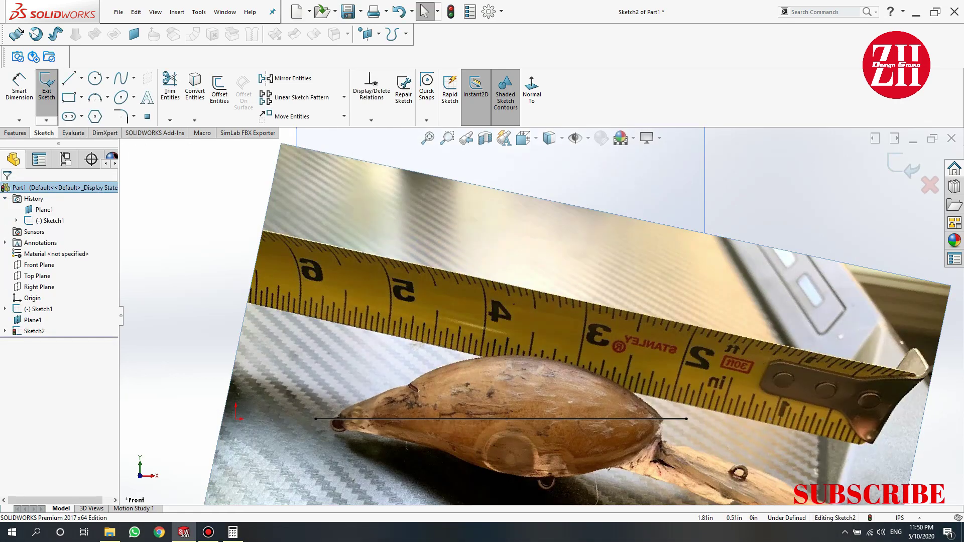
{"action": "scroll", "coordinate": [298, 394], "scroll_direction": "down", "scroll_amount": 2}
{"action": "scroll", "coordinate": [298, 394], "scroll_direction": "down", "scroll_amount": 2}
{"action": "left_click", "coordinate": [94, 97]}
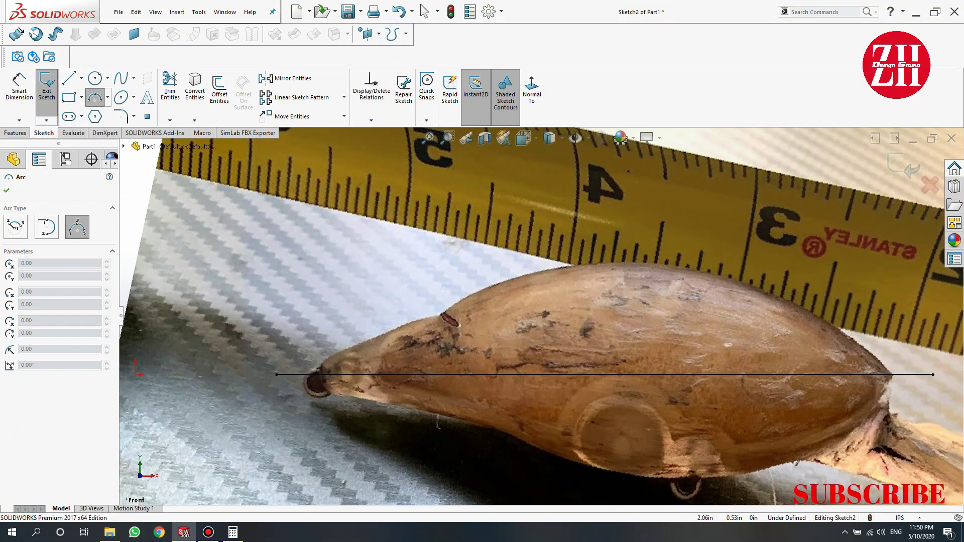
{"action": "left_click", "coordinate": [527, 273]}
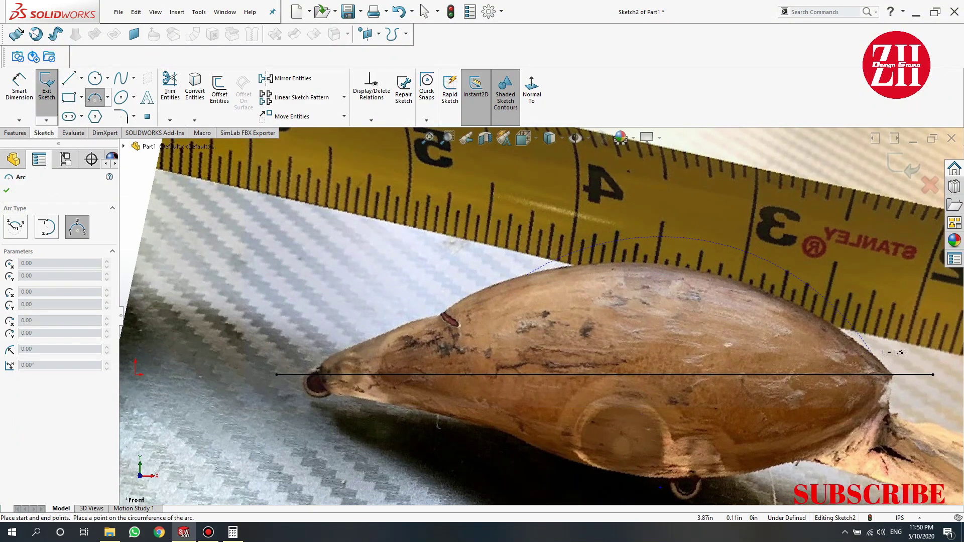
{"action": "left_click", "coordinate": [804, 299]}
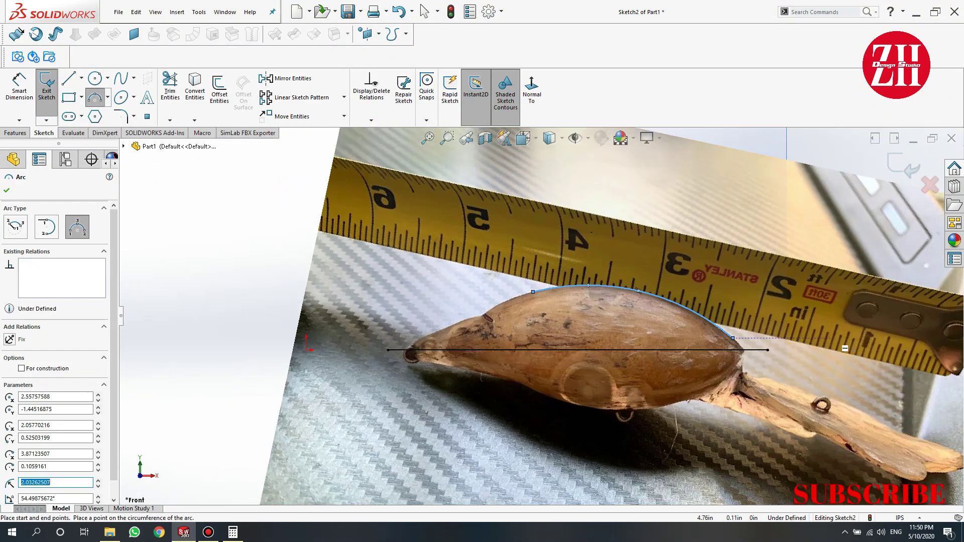
{"action": "key", "text": "Escape"}
{"action": "scroll", "coordinate": [602, 302], "scroll_direction": "down", "scroll_amount": 3}
{"action": "left_click_drag", "start_coordinate": [611, 320], "coordinate": [684, 346]}
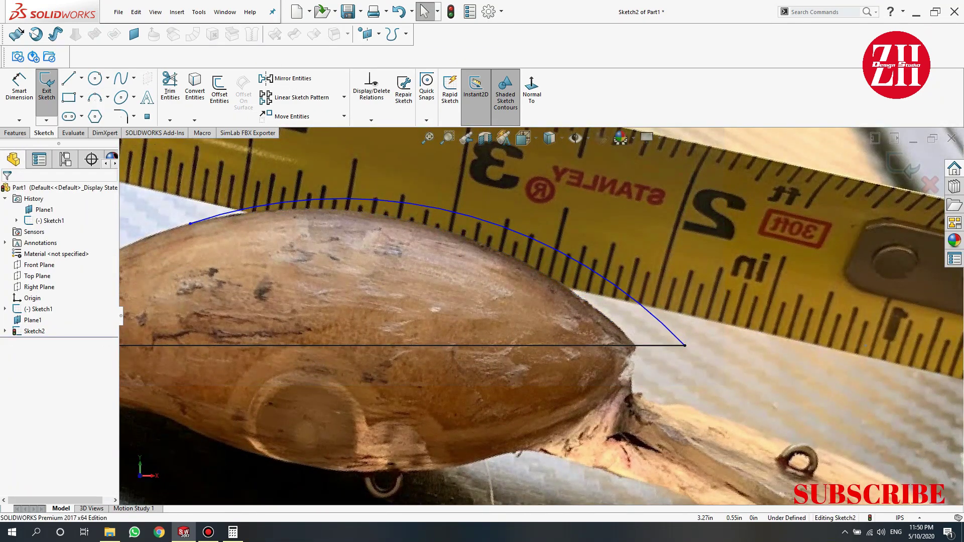
- Enlarge and shift the sketch picture so the photo matches the arc
{"action": "key", "text": "f"}
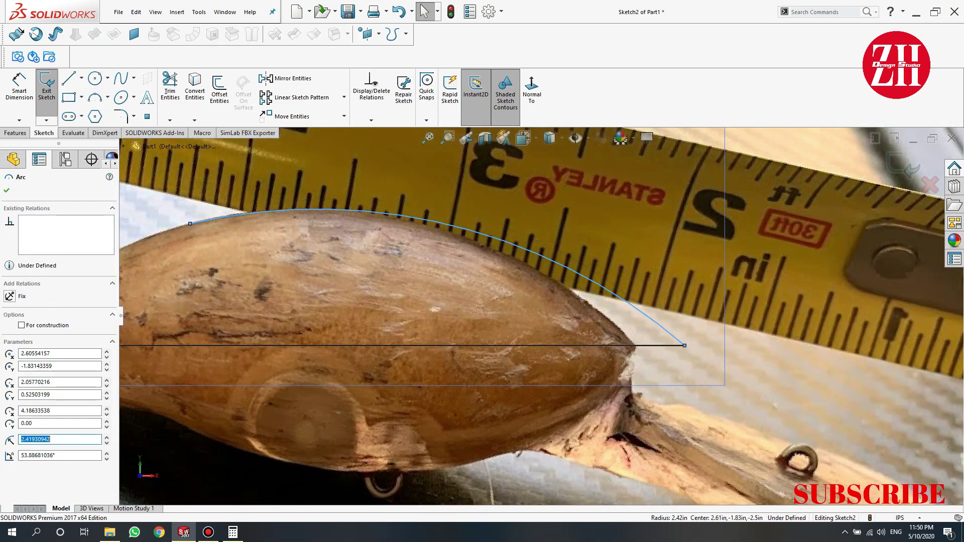
{"action": "left_click", "coordinate": [466, 468]}
{"action": "left_click_drag", "start_coordinate": [780, 230], "coordinate": [797, 224]}
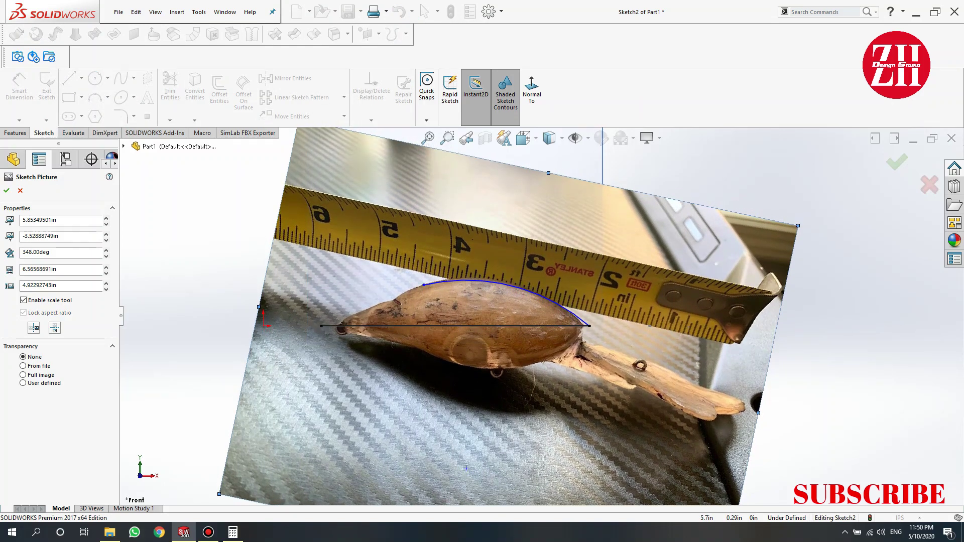
{"action": "scroll", "coordinate": [614, 339], "scroll_direction": "down", "scroll_amount": 2}
{"action": "left_click_drag", "start_coordinate": [881, 176], "coordinate": [898, 176]}
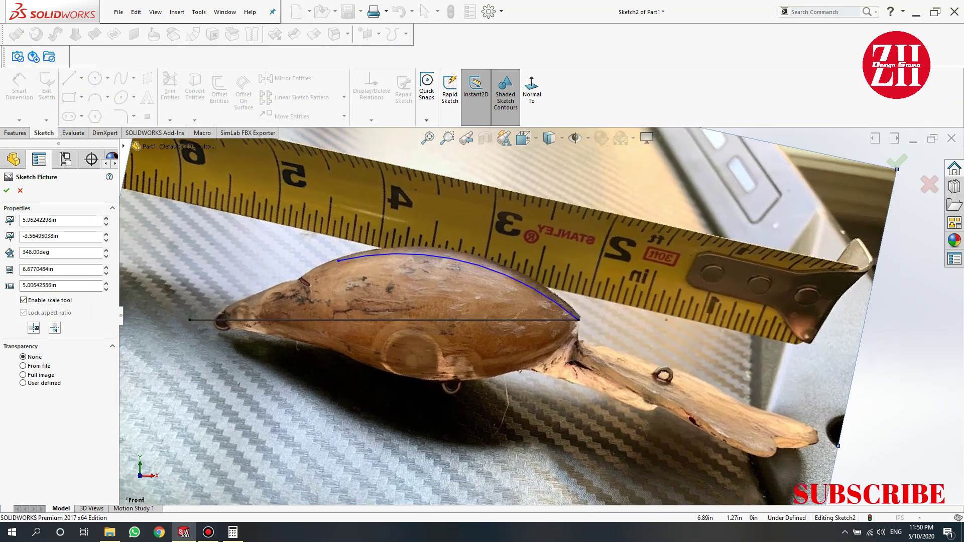
{"action": "scroll", "coordinate": [328, 229], "scroll_direction": "down", "scroll_amount": 2}
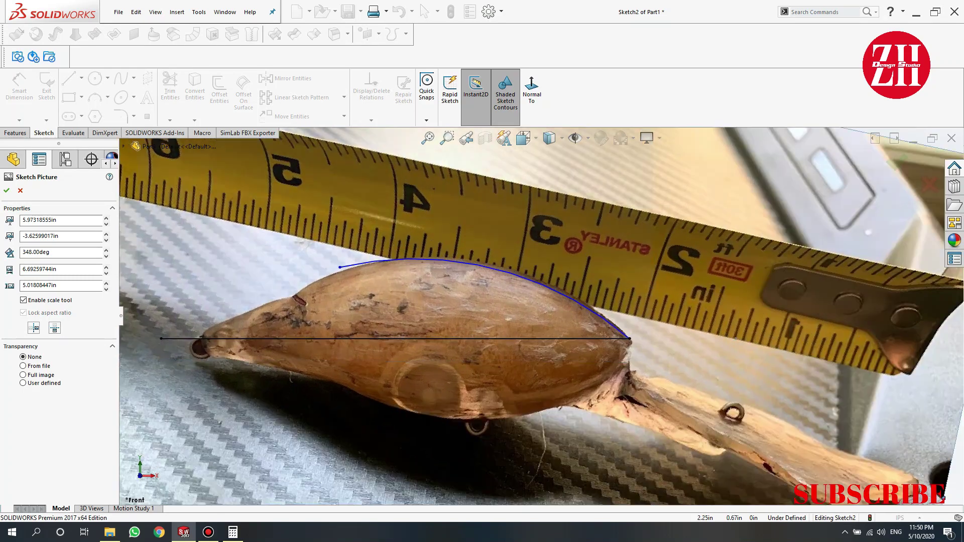
{"action": "key", "text": "Return"}
- Shift the curve's left end right and reshape the arc to follow the lure's back
{"action": "left_click", "coordinate": [343, 275]}
{"action": "left_click_drag", "start_coordinate": [343, 274], "coordinate": [362, 275]}
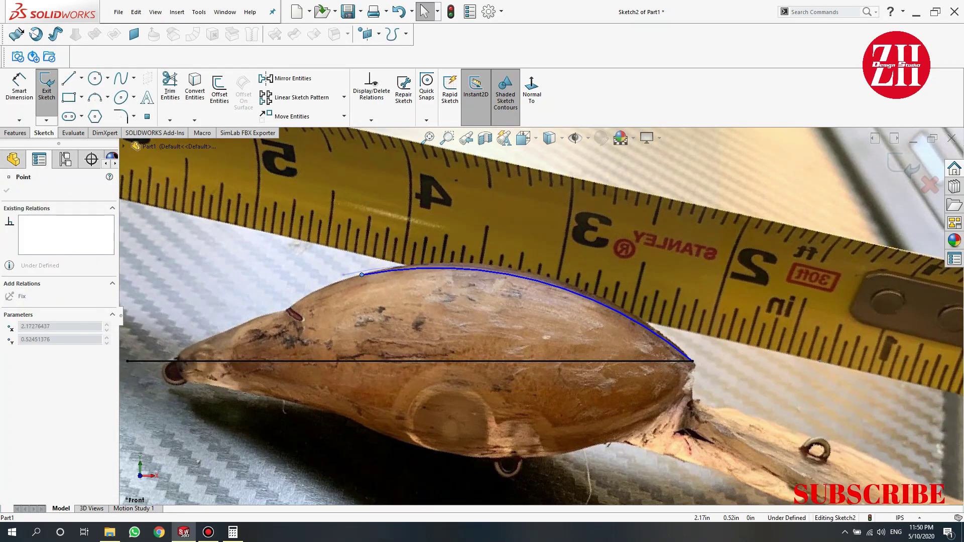
{"action": "left_click", "coordinate": [381, 271]}
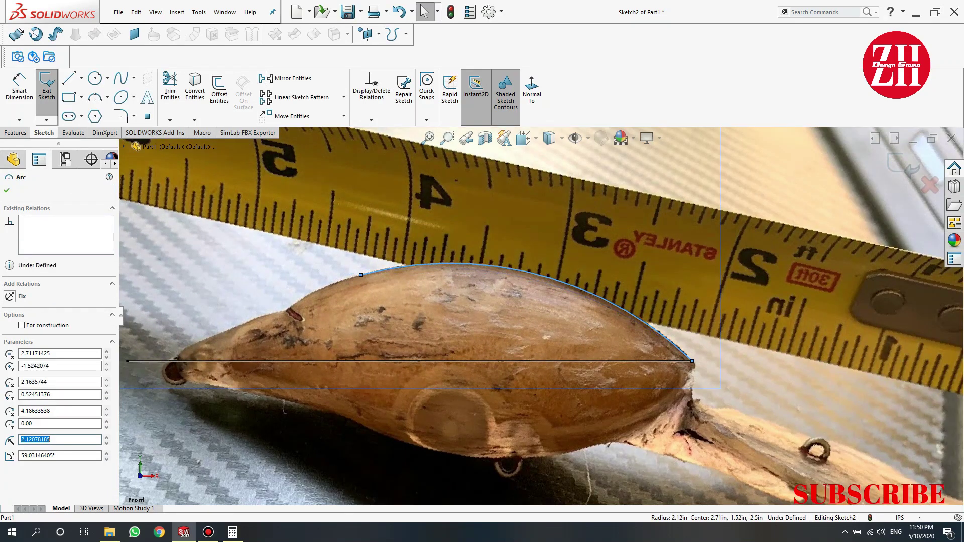
{"action": "middle_click_drag", "start_coordinate": [452, 301], "coordinate": [494, 306], "text": "ctrl"}
{"action": "key", "text": "Escape"}
- Add a short straight line extending from the curve's left end
{"action": "scroll", "coordinate": [287, 305], "scroll_direction": "down", "scroll_amount": 2}
{"action": "left_click", "coordinate": [94, 97]}
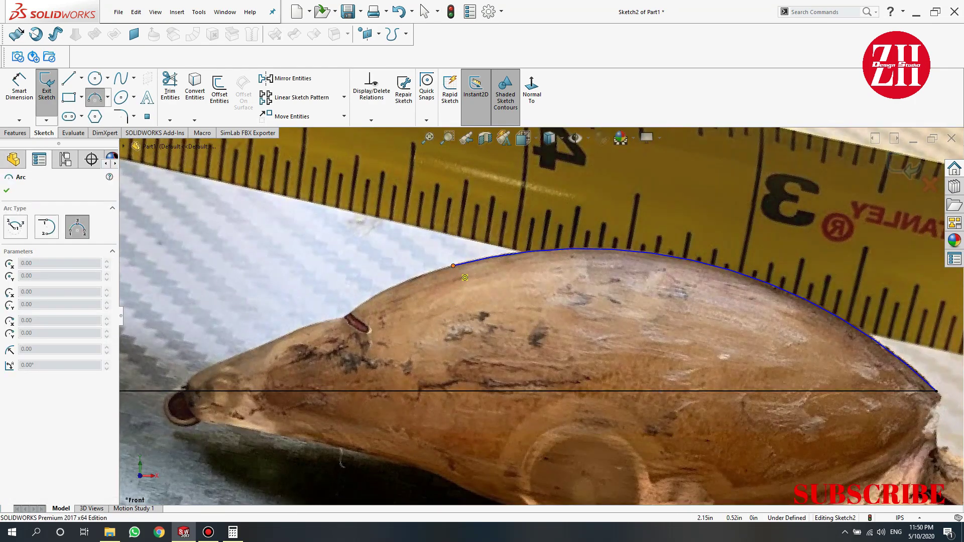
{"action": "left_click", "coordinate": [453, 266]}
{"action": "scroll", "coordinate": [539, 293], "scroll_direction": "up", "scroll_amount": 1}
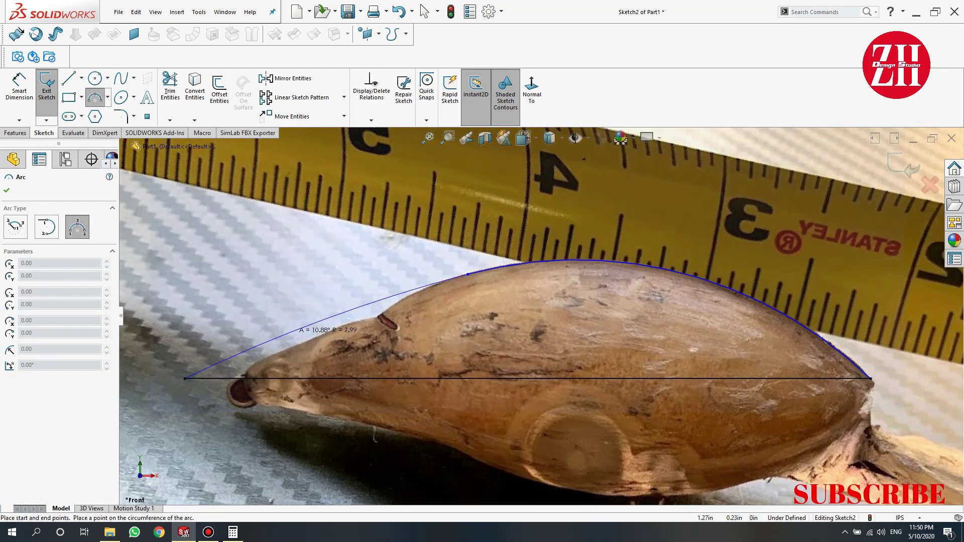
{"action": "key", "text": "Escape"}
{"action": "left_click", "coordinate": [69, 78]}
{"action": "left_click_drag", "start_coordinate": [467, 274], "coordinate": [449, 275]}
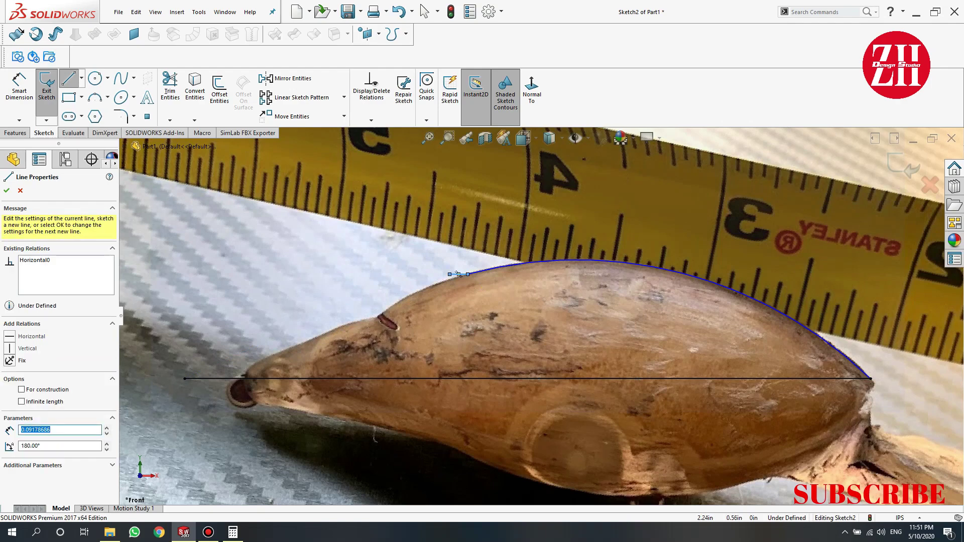
{"action": "key", "text": "Escape"}
- Draw a new three-point arc along the front of the lure's back
{"action": "left_click", "coordinate": [95, 97]}
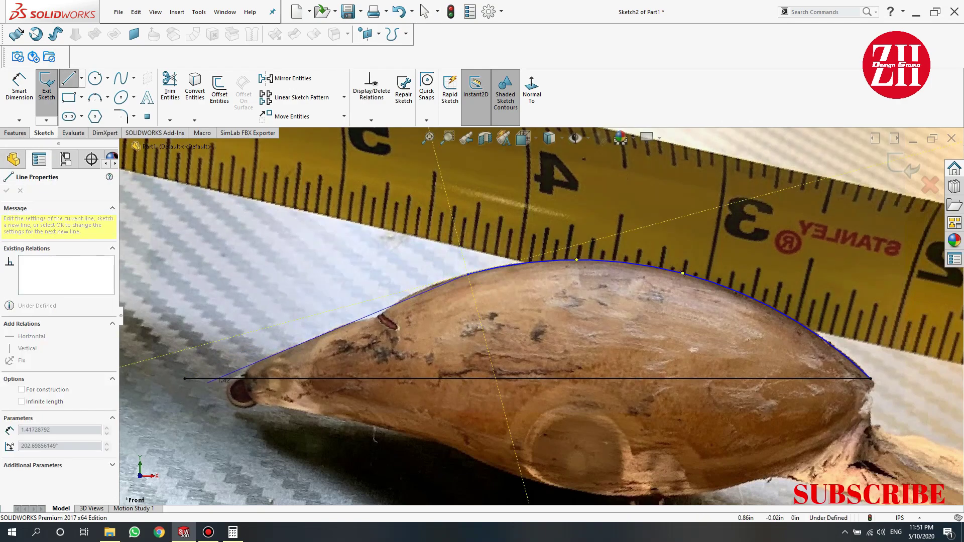
{"action": "left_click", "coordinate": [95, 97]}
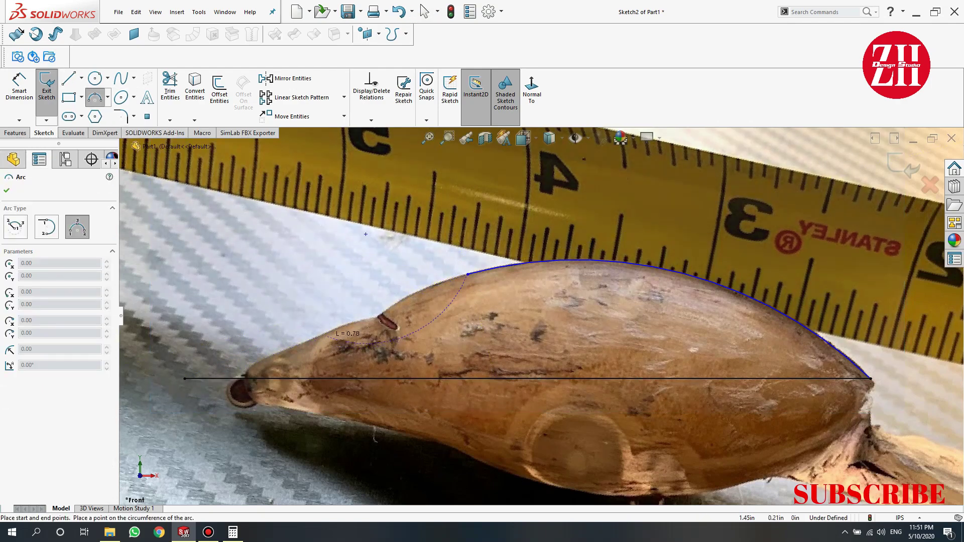
{"action": "left_click", "coordinate": [468, 274]}
{"action": "key", "text": "Escape"}
{"action": "left_click", "coordinate": [552, 261]}
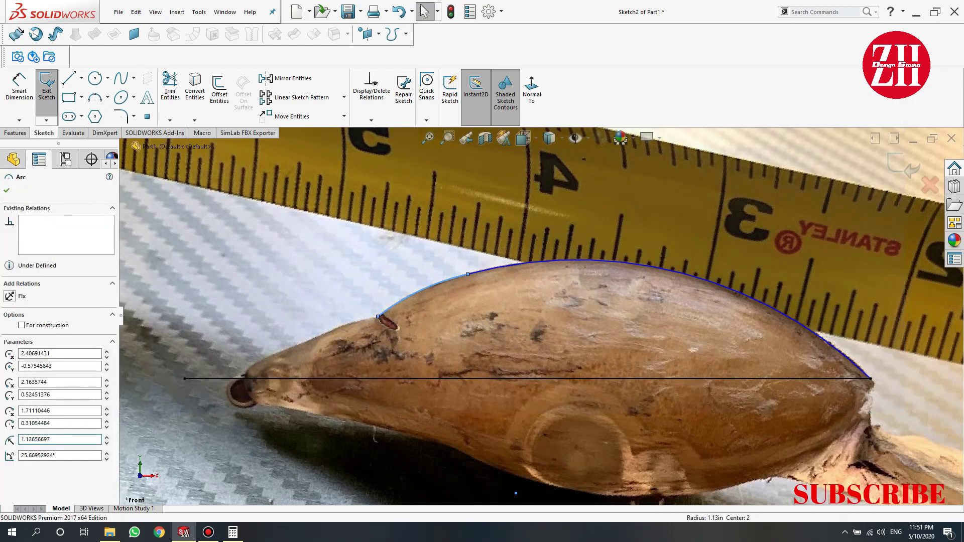
{"action": "key", "text": "Escape"}
- Pull the arc's front end down onto the centreline at the nose and exit Sketch2
{"action": "left_click", "coordinate": [492, 266]}
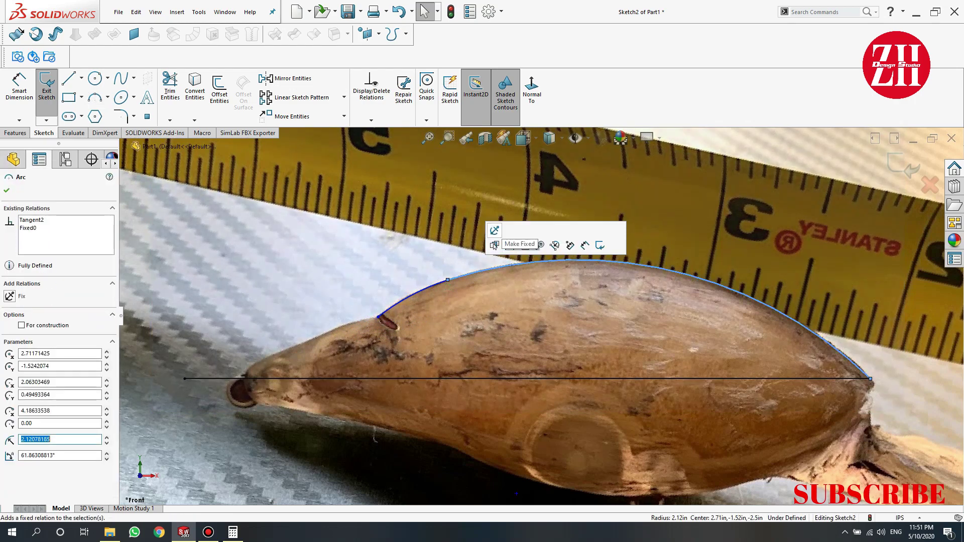
{"action": "left_click_drag", "start_coordinate": [378, 316], "coordinate": [252, 370]}
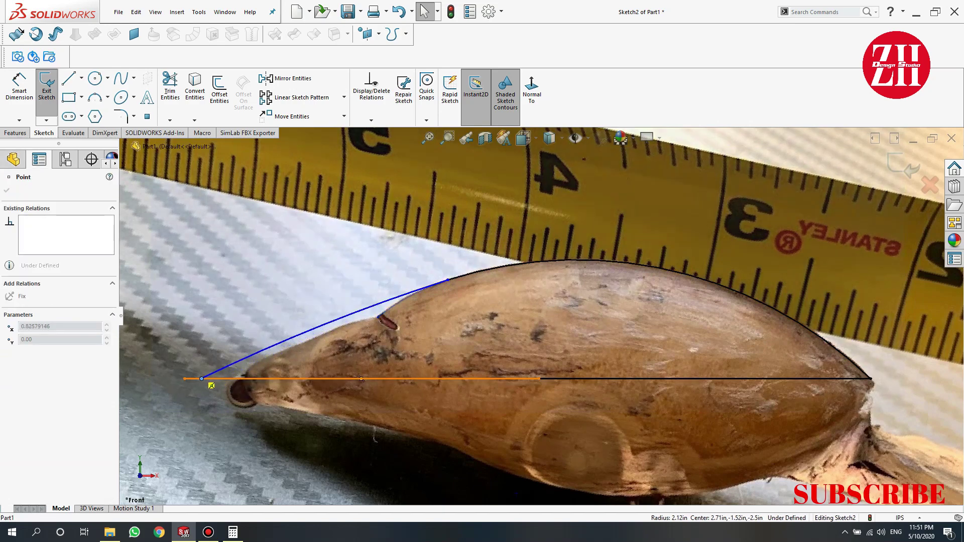
{"action": "left_click_drag", "start_coordinate": [185, 379], "coordinate": [179, 379]}
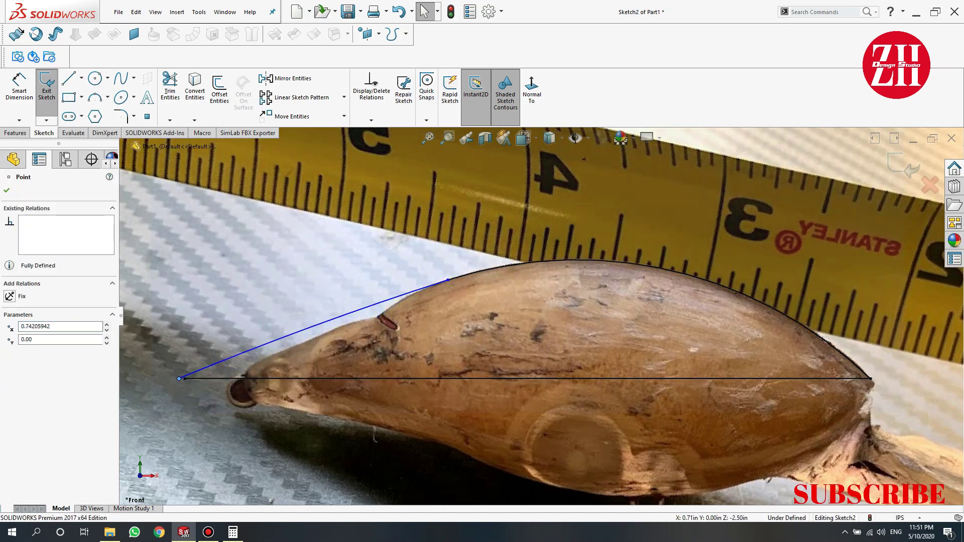
{"action": "scroll", "coordinate": [542, 317], "scroll_direction": "up", "scroll_amount": 2}
{"action": "scroll", "coordinate": [542, 316], "scroll_direction": "up", "scroll_amount": 3}
{"action": "key", "text": "Escape"}
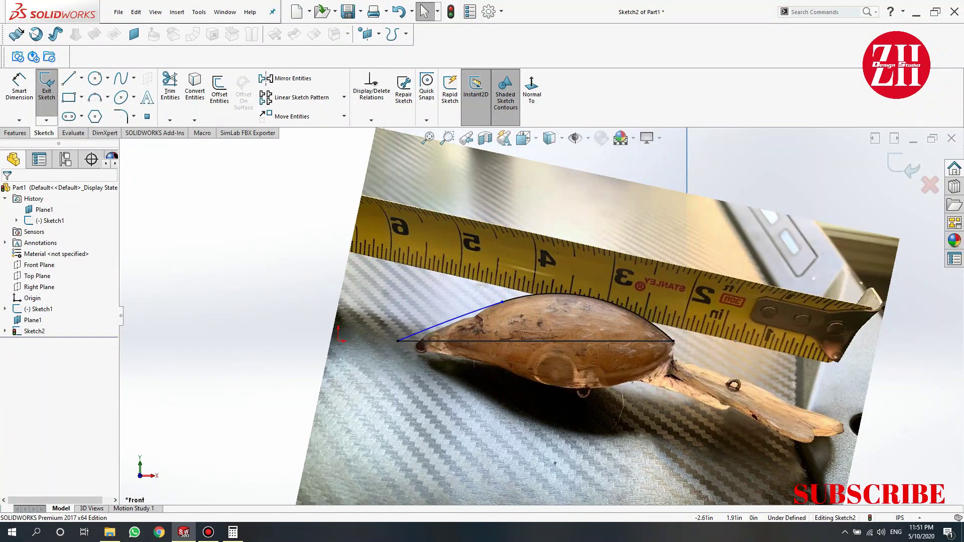
{"action": "left_click", "coordinate": [46, 82]}
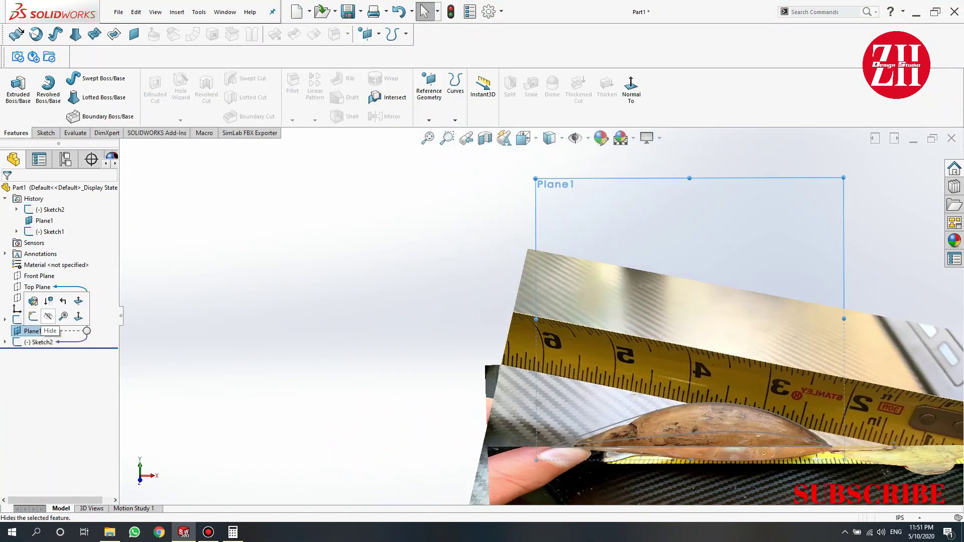
- Preview a lofted surface between the two sketches, then cancel it
{"action": "left_click", "coordinate": [177, 11]}
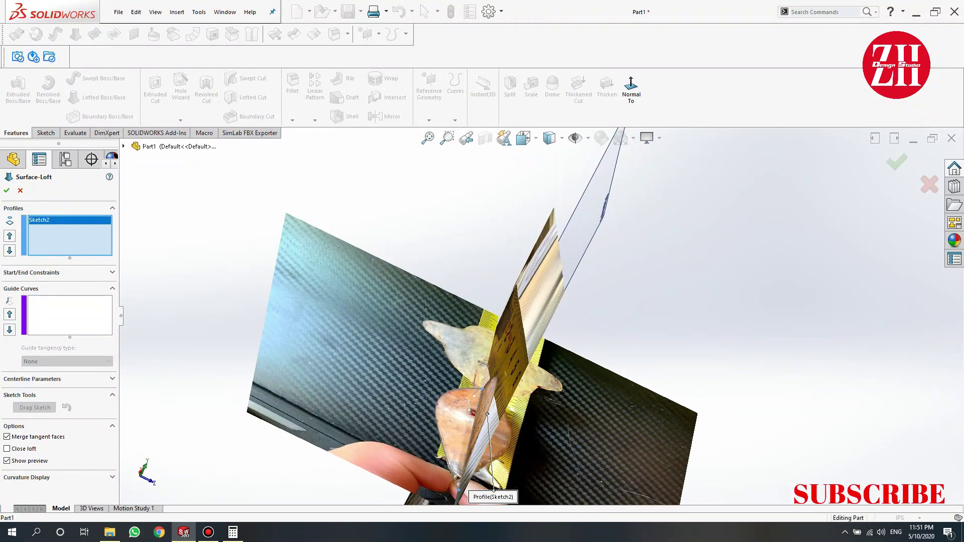
{"action": "left_click", "coordinate": [437, 442]}
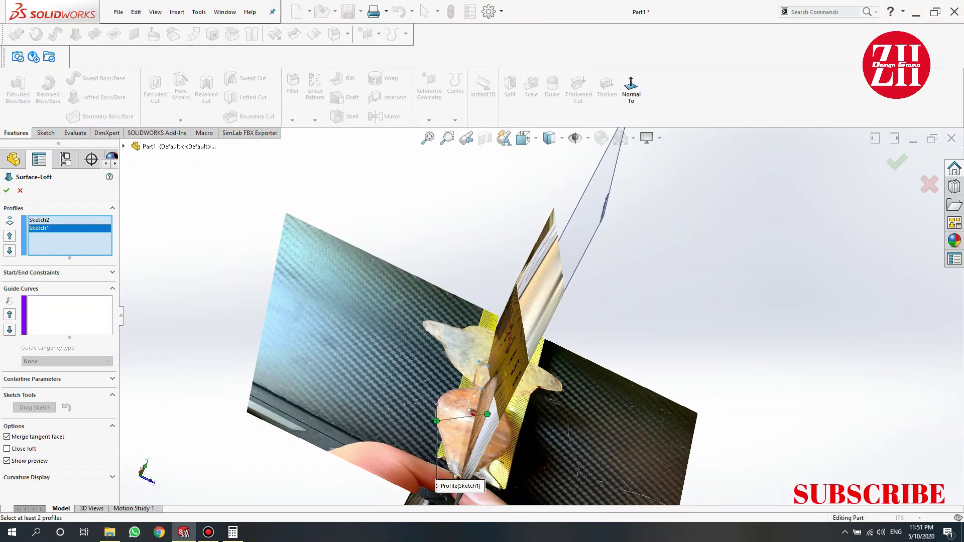
{"action": "middle_click_drag", "start_coordinate": [436, 442], "coordinate": [429, 137]}
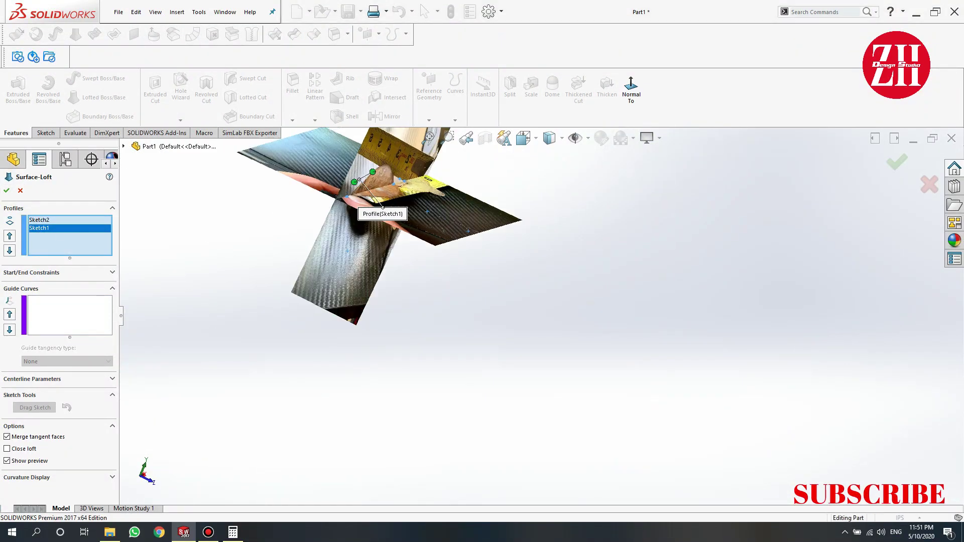
{"action": "left_click", "coordinate": [429, 137]}
{"action": "key", "text": "Escape"}
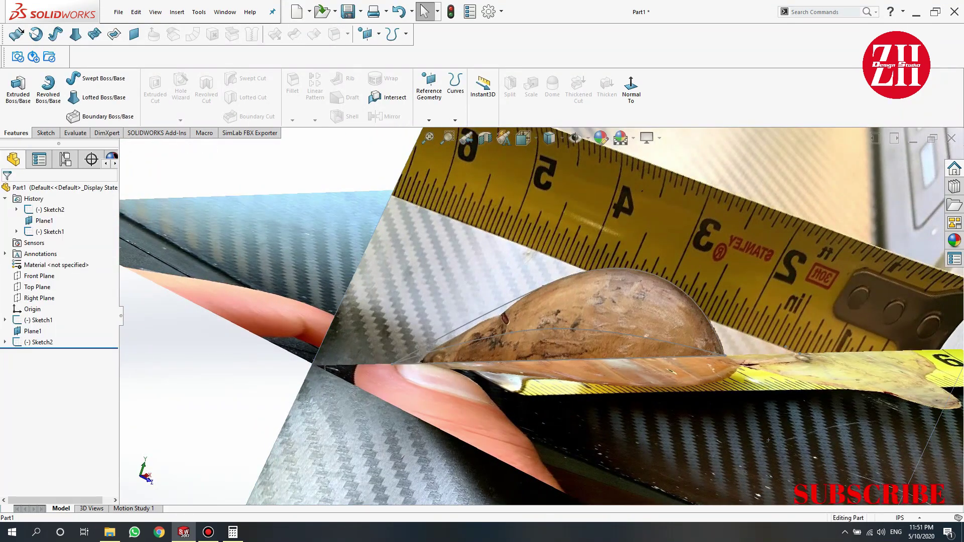
- Check Sketch2 for gaps with Repair Sketch, finding no problems
{"action": "left_click", "coordinate": [42, 341]}
{"action": "left_click", "coordinate": [31, 317]}
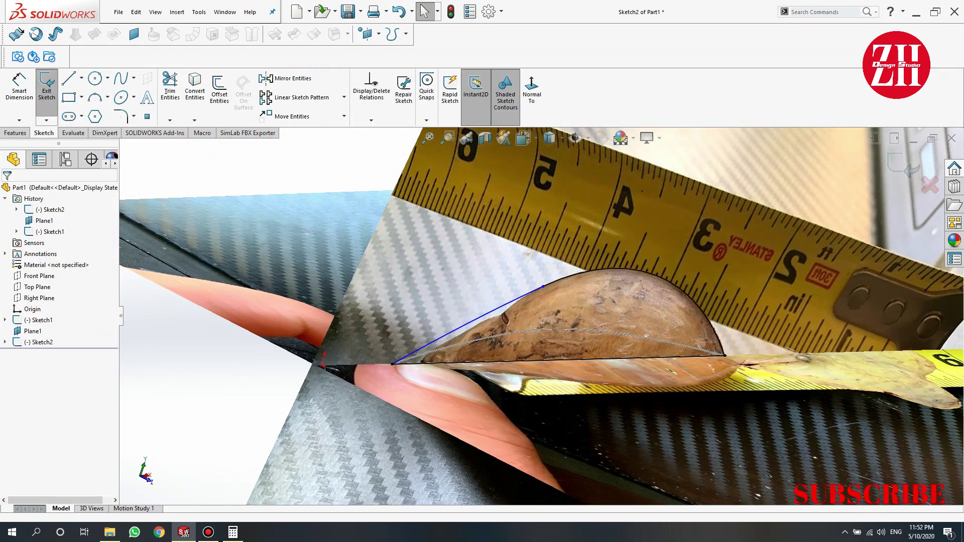
{"action": "left_click", "coordinate": [403, 90]}
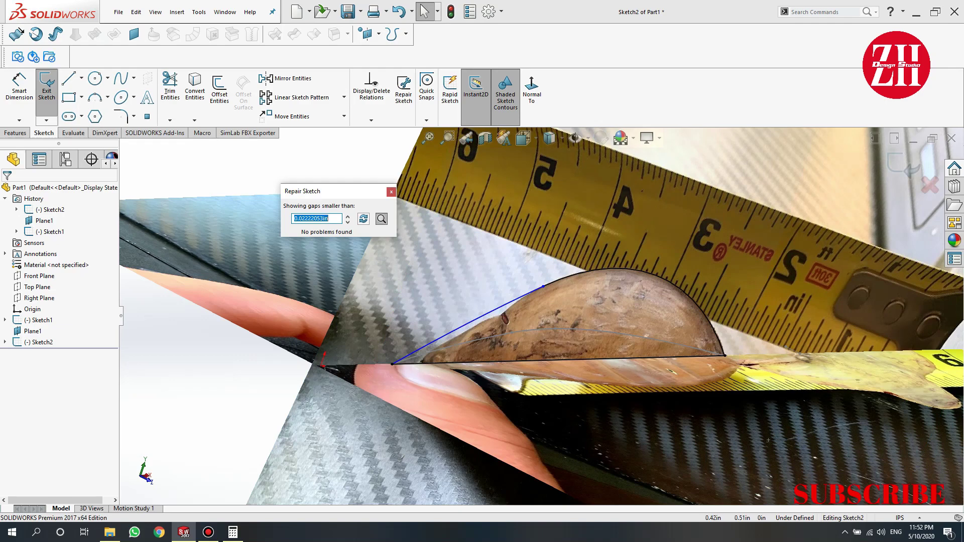
{"action": "left_click", "coordinate": [391, 191]}
{"action": "left_click", "coordinate": [47, 85]}
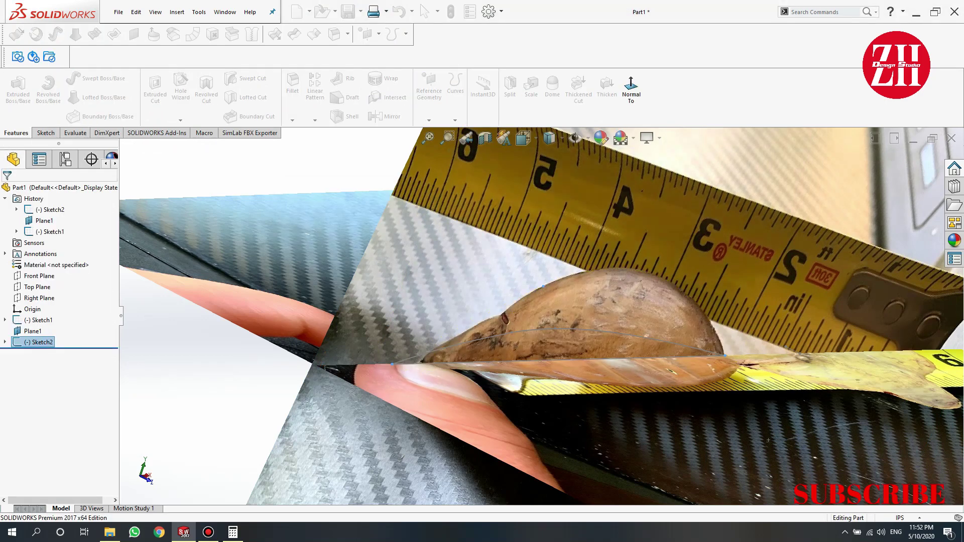
{"action": "left_click", "coordinate": [42, 342]}
{"action": "left_click", "coordinate": [18, 88]}
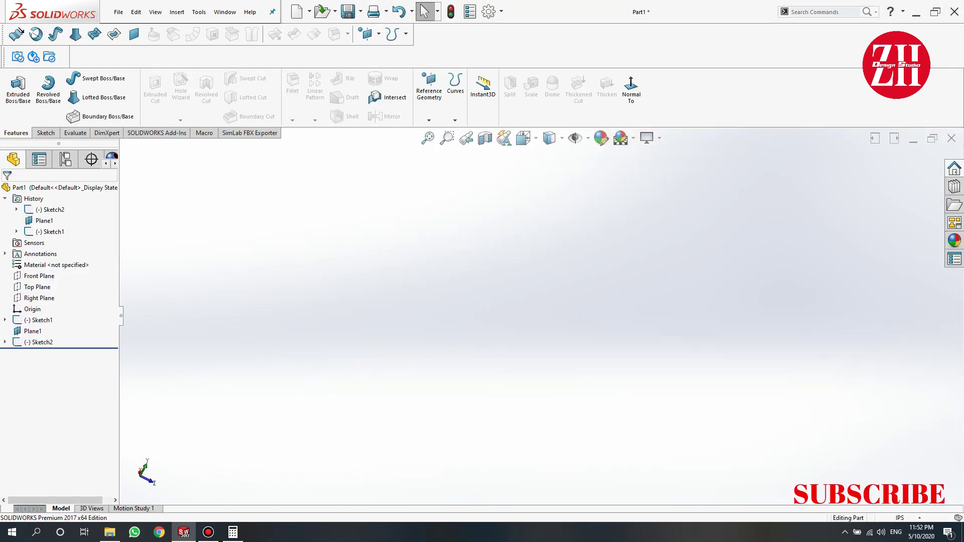
- Suppress the background photos under Sketch1 and Sketch2
{"action": "left_click", "coordinate": [5, 320]}
{"action": "left_click", "coordinate": [55, 331]}
{"action": "right_click", "coordinate": [55, 331]}
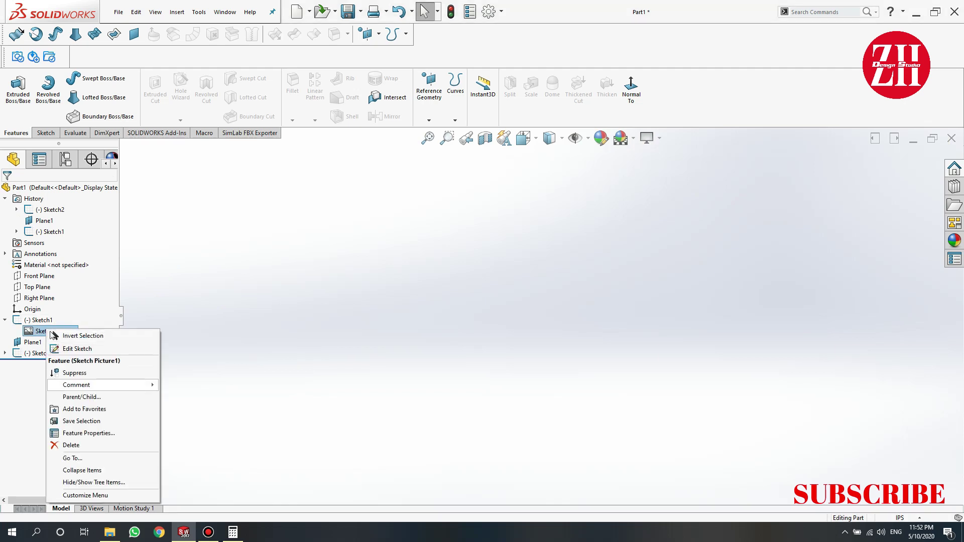
{"action": "left_click", "coordinate": [76, 373]}
{"action": "left_click", "coordinate": [5, 353]}
{"action": "right_click", "coordinate": [55, 364]}
{"action": "left_click", "coordinate": [65, 234]}
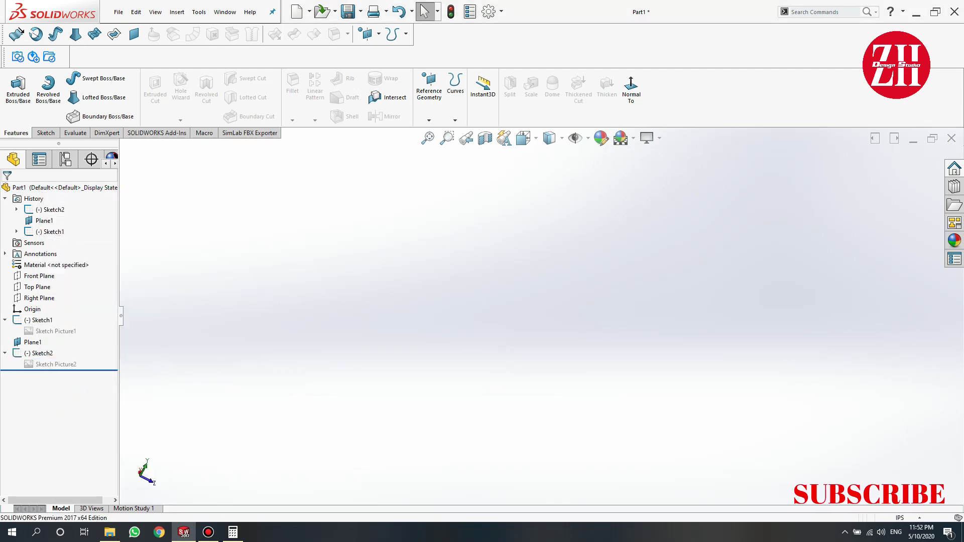
- Hide Plane1 and loft Surface-Loft2 between the Sketch2 and Sketch1 profiles
{"action": "left_click", "coordinate": [387, 202]}
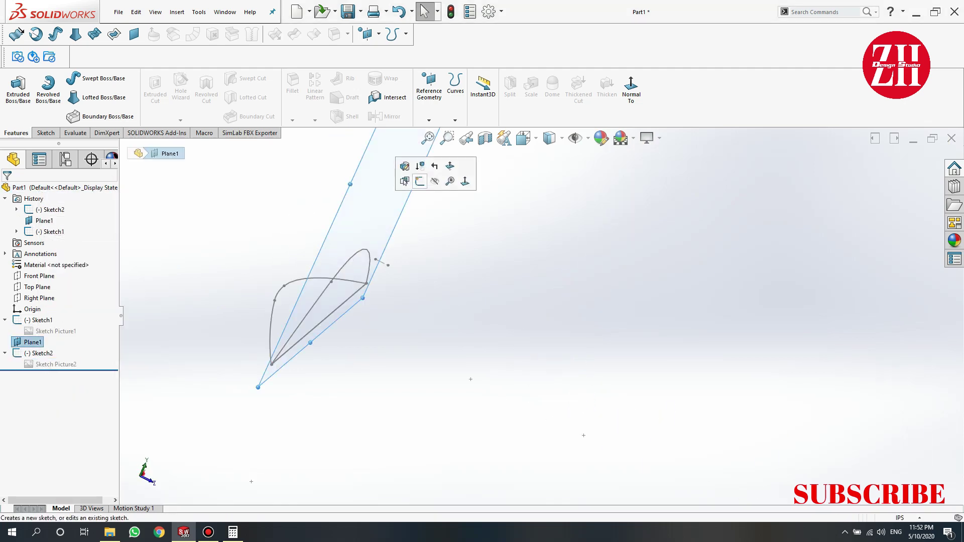
{"action": "left_click", "coordinate": [417, 171]}
{"action": "left_click", "coordinate": [75, 34]}
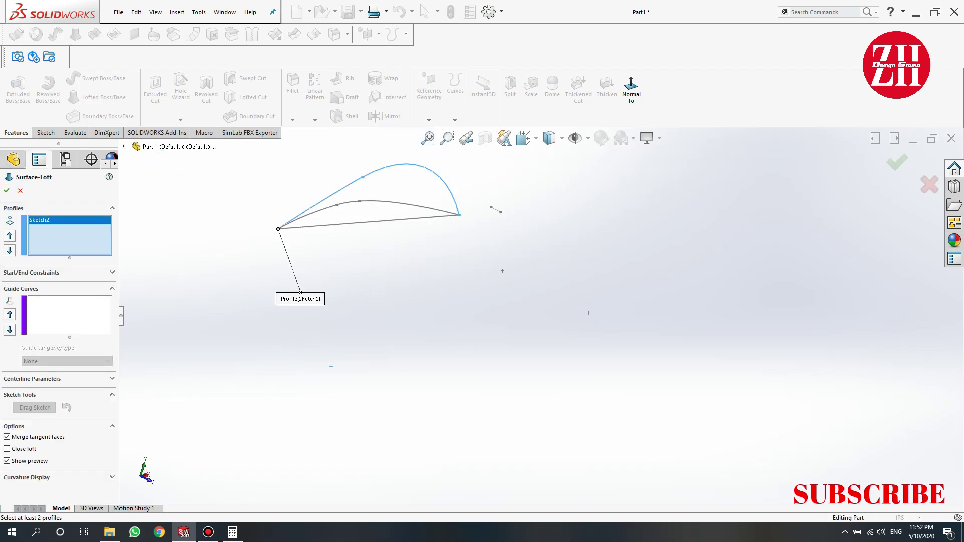
{"action": "left_click", "coordinate": [372, 282]}
{"action": "middle_click_drag", "start_coordinate": [552, 302], "coordinate": [627, 251]}
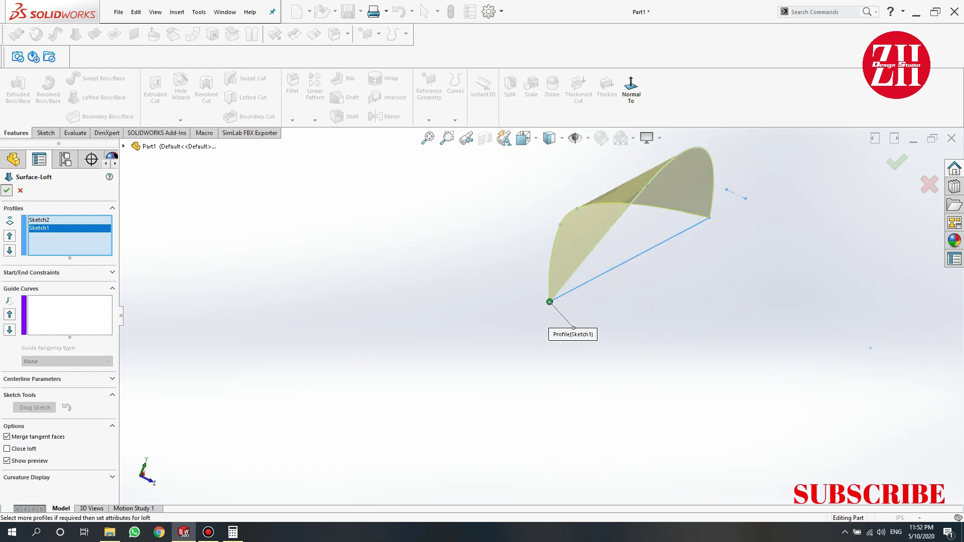
{"action": "key", "text": "Return"}
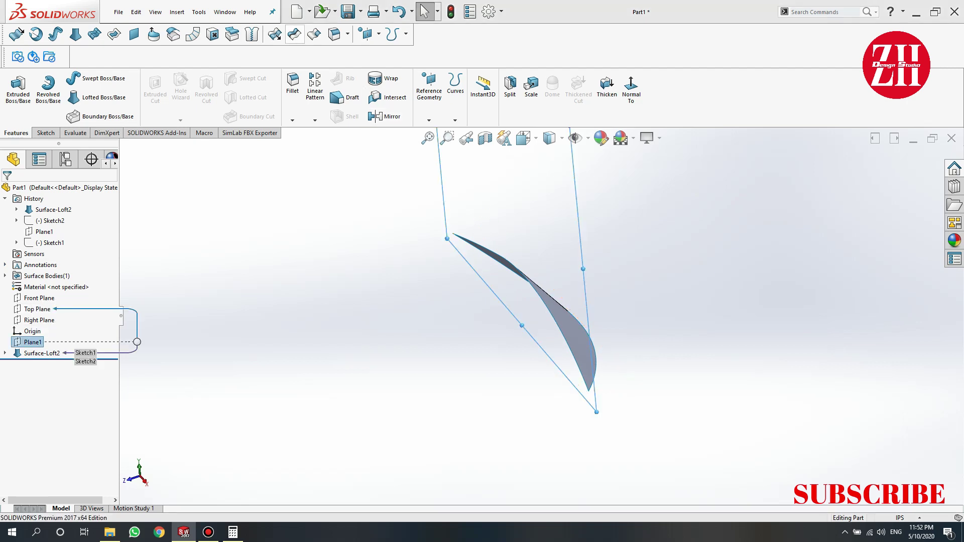
- Mirror the loft surface body across Plane1 as a whole body
{"action": "left_click", "coordinate": [381, 116]}
{"action": "right_click", "coordinate": [546, 299]}
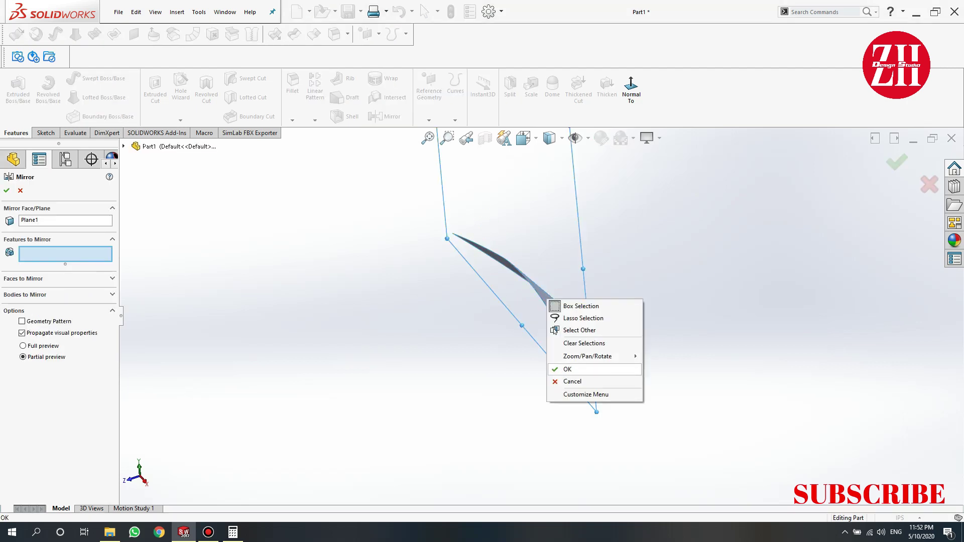
{"action": "key", "text": "Escape"}
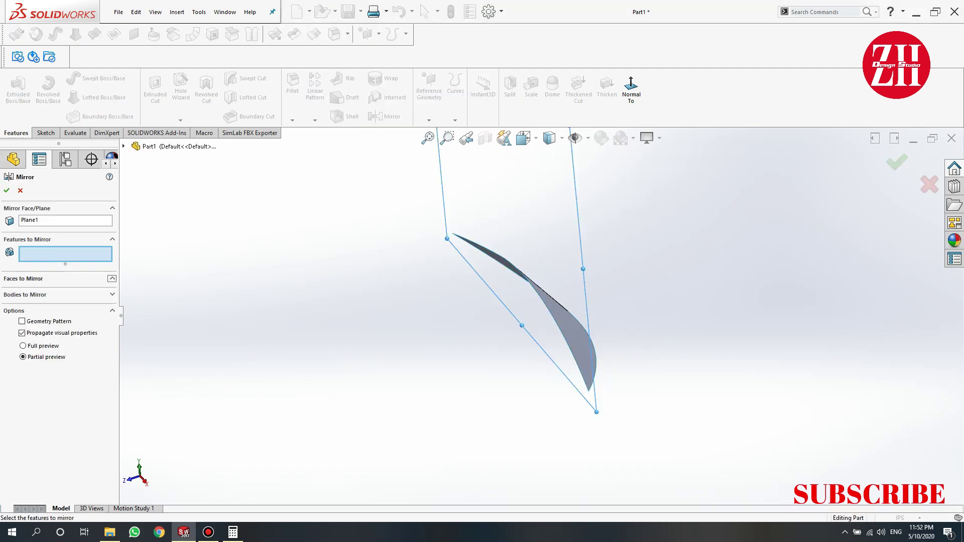
{"action": "left_click", "coordinate": [112, 279]}
{"action": "left_click", "coordinate": [112, 317]}
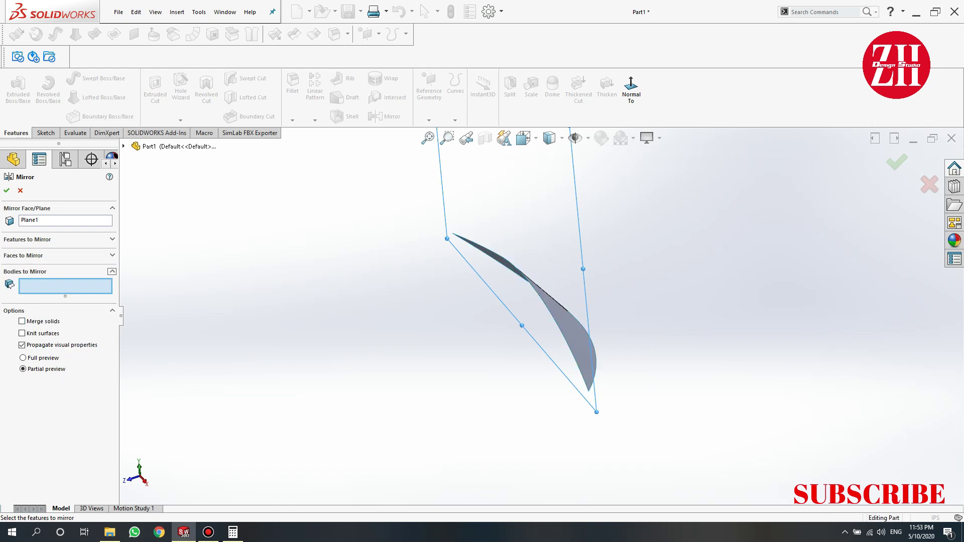
{"action": "left_click", "coordinate": [562, 322]}
{"action": "left_click", "coordinate": [7, 190]}
{"action": "mouse_move", "coordinate": [502, 301]}
{"action": "middle_mouse_down"}
{"action": "mouse_move", "coordinate": [542, 281]}
{"action": "mouse_move", "coordinate": [592, 301]}
{"action": "middle_mouse_up"}
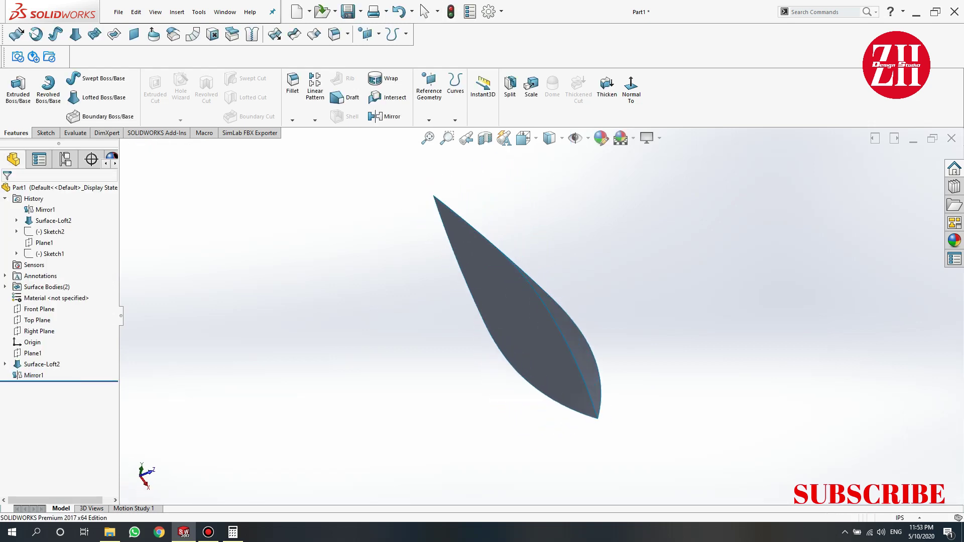
- Switch to the Back view of the mirrored surfaces
{"action": "key", "text": "ctrl+2"}
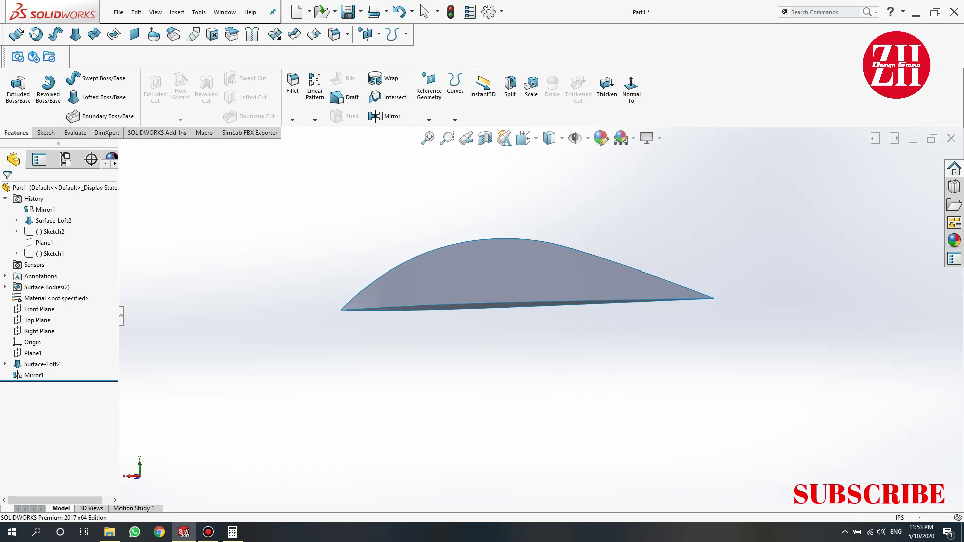
{"action": "left_click", "coordinate": [523, 140]}
{"action": "left_click", "coordinate": [550, 157]}
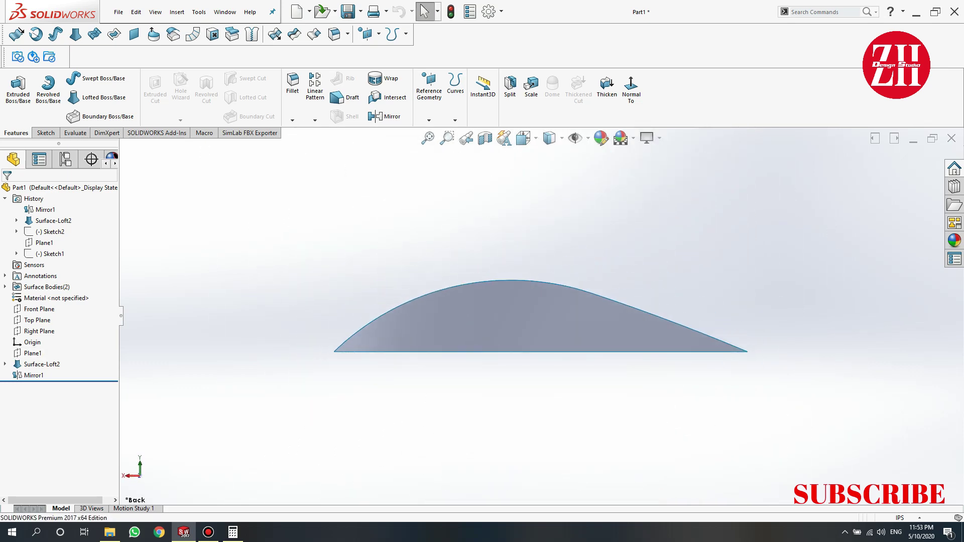
- Start Sketch3 on Plane1 and draw 3-point arcs under the profile from nose to tail tip
{"action": "left_click", "coordinate": [45, 242]}
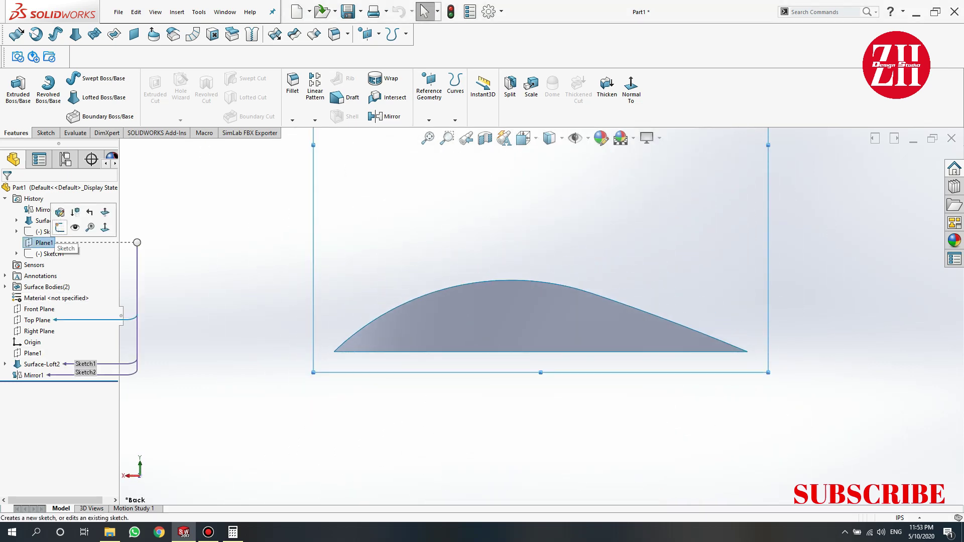
{"action": "left_click", "coordinate": [94, 97]}
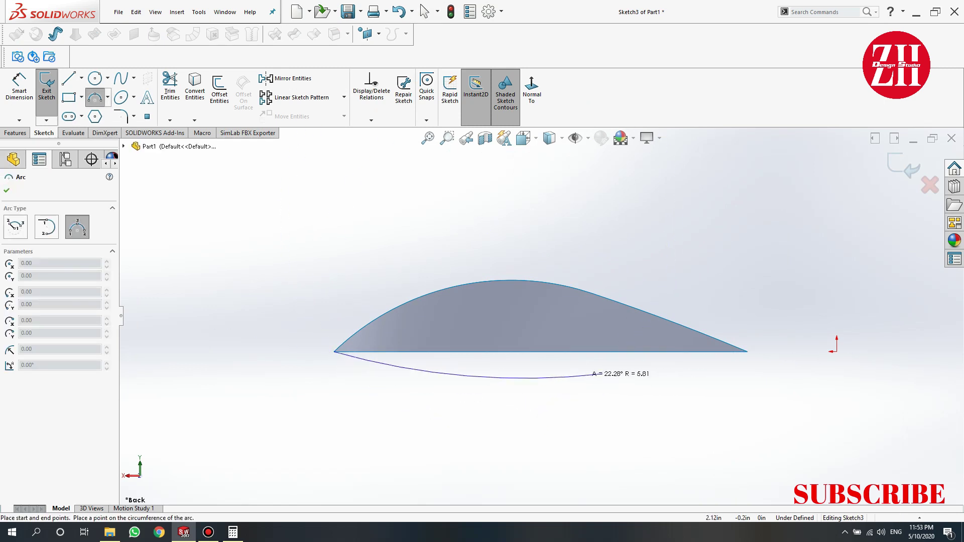
{"action": "left_click", "coordinate": [592, 374]}
{"action": "left_click", "coordinate": [602, 374]}
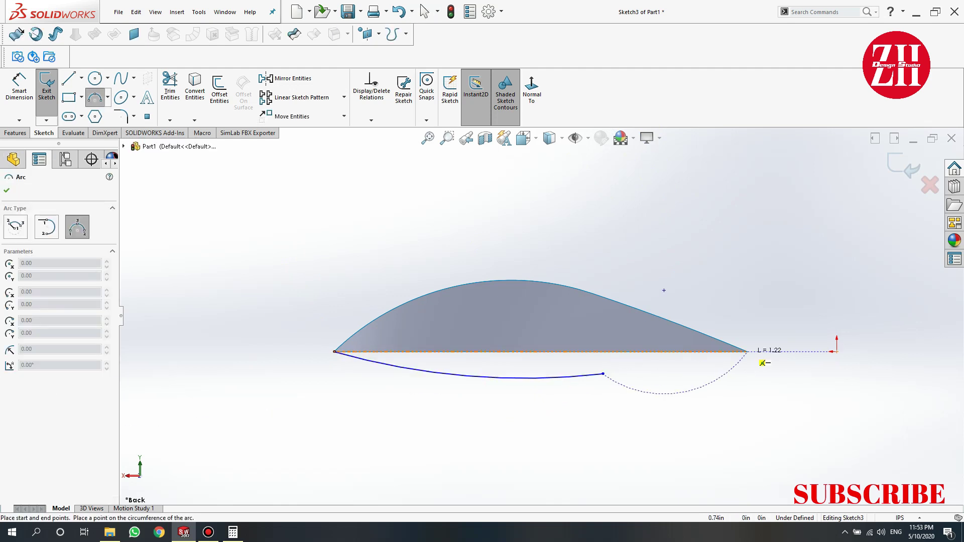
{"action": "key", "text": "Escape"}
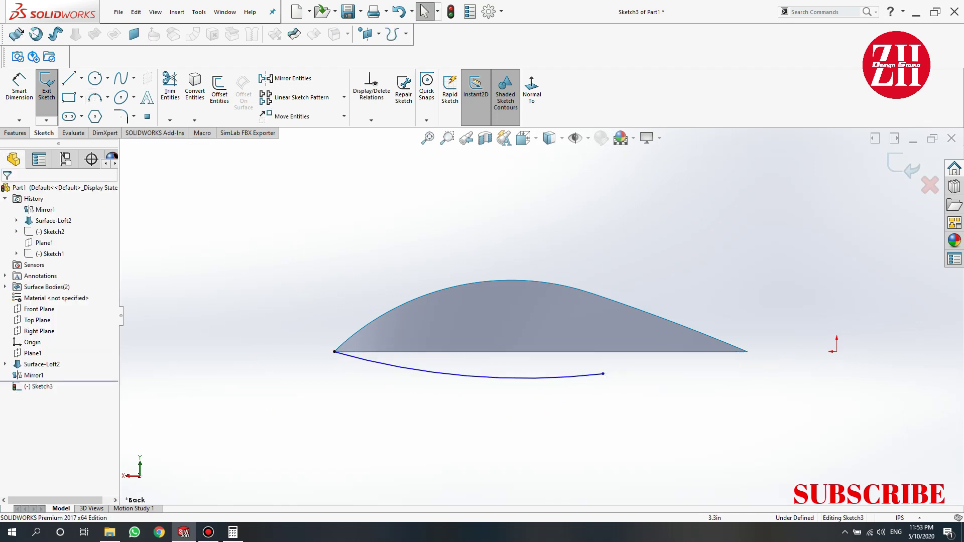
{"action": "left_click", "coordinate": [95, 97]}
{"action": "left_click", "coordinate": [602, 374]}
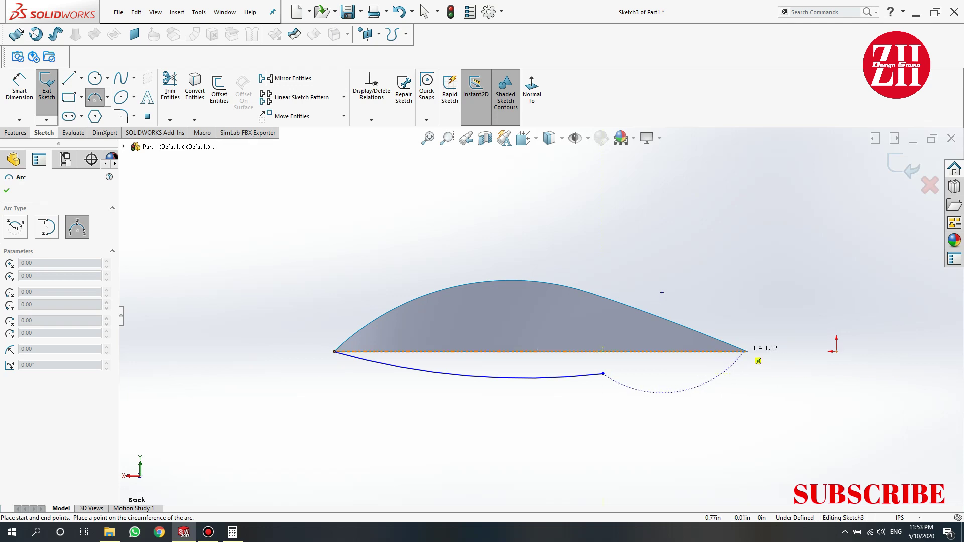
{"action": "left_click", "coordinate": [747, 351]}
{"action": "left_click", "coordinate": [667, 370]}
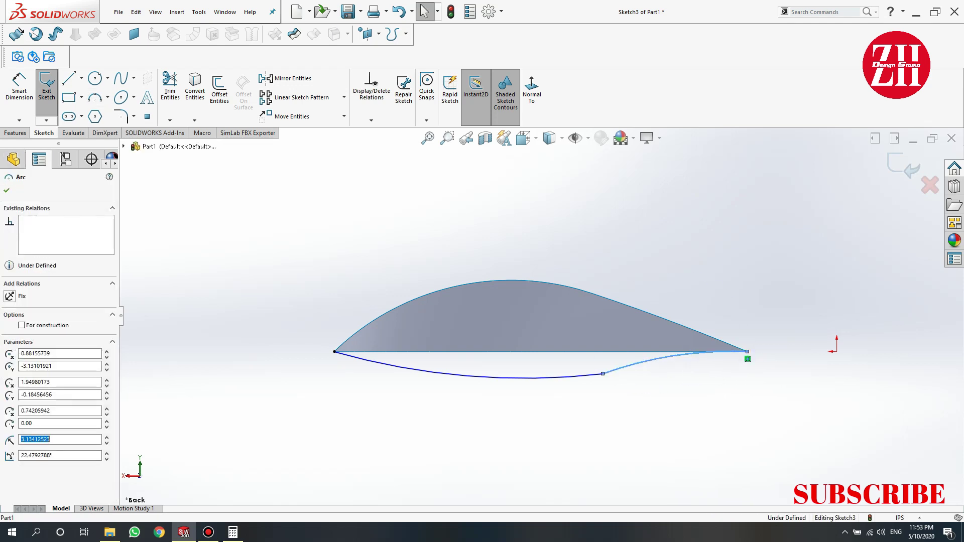
- Add a Tangent relation between the two lower arcs
{"action": "left_click", "coordinate": [577, 376], "text": "ctrl"}
{"action": "left_click", "coordinate": [648, 327]}
{"action": "scroll", "coordinate": [699, 382], "scroll_direction": "down", "scroll_amount": 2}
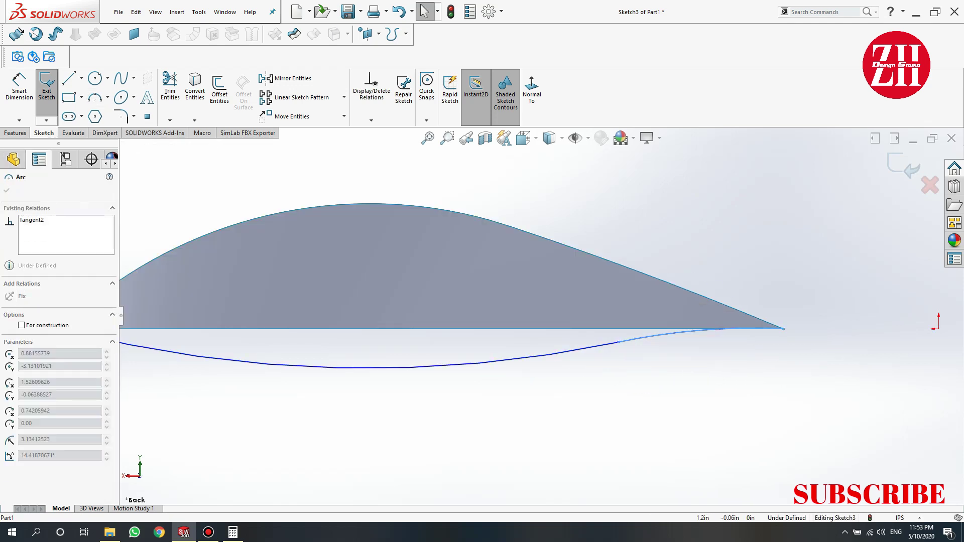
{"action": "scroll", "coordinate": [753, 327], "scroll_direction": "down", "scroll_amount": 2}
- Drag the lower curve down to reshape it, then exit Sketch3
{"action": "left_click", "coordinate": [702, 318]}
{"action": "key", "text": "Escape"}
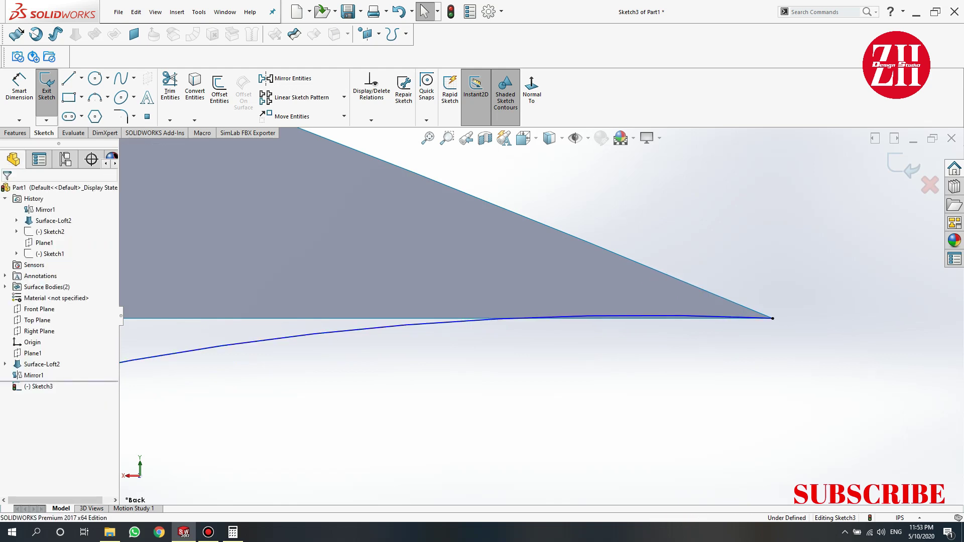
{"action": "left_click", "coordinate": [578, 318]}
{"action": "scroll", "coordinate": [653, 321], "scroll_direction": "up", "scroll_amount": 2}
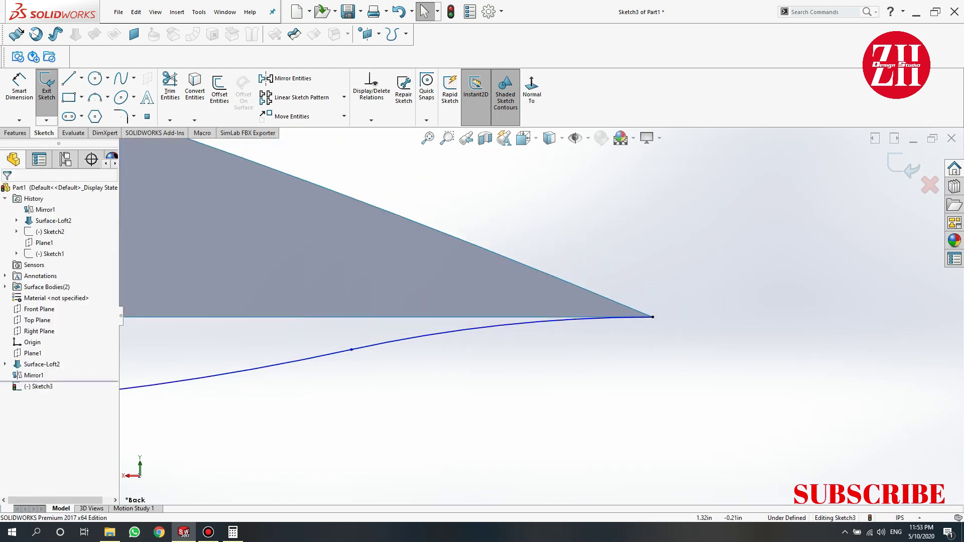
{"action": "scroll", "coordinate": [778, 319], "scroll_direction": "up", "scroll_amount": 2}
{"action": "left_click_drag", "start_coordinate": [568, 331], "coordinate": [541, 341]}
{"action": "key", "text": "Escape"}
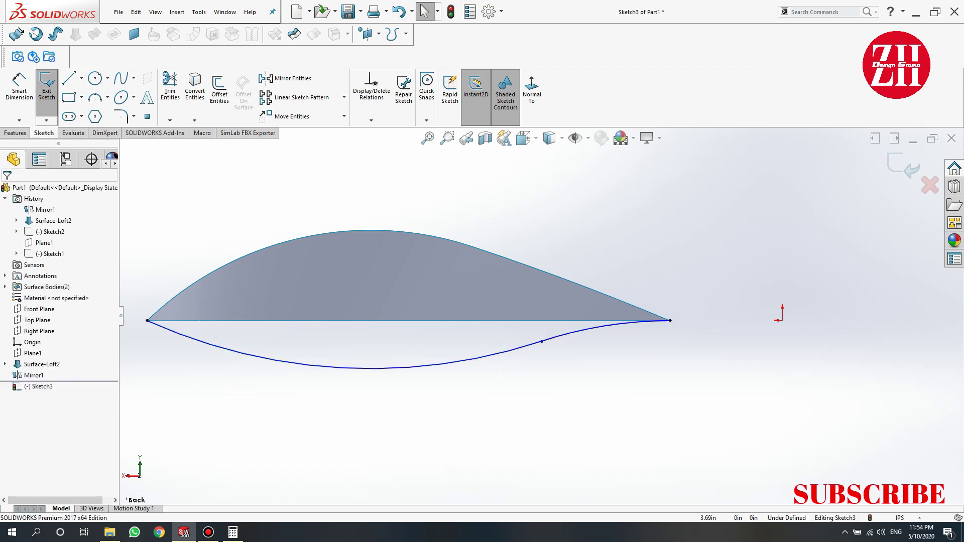
{"action": "left_click", "coordinate": [47, 85]}
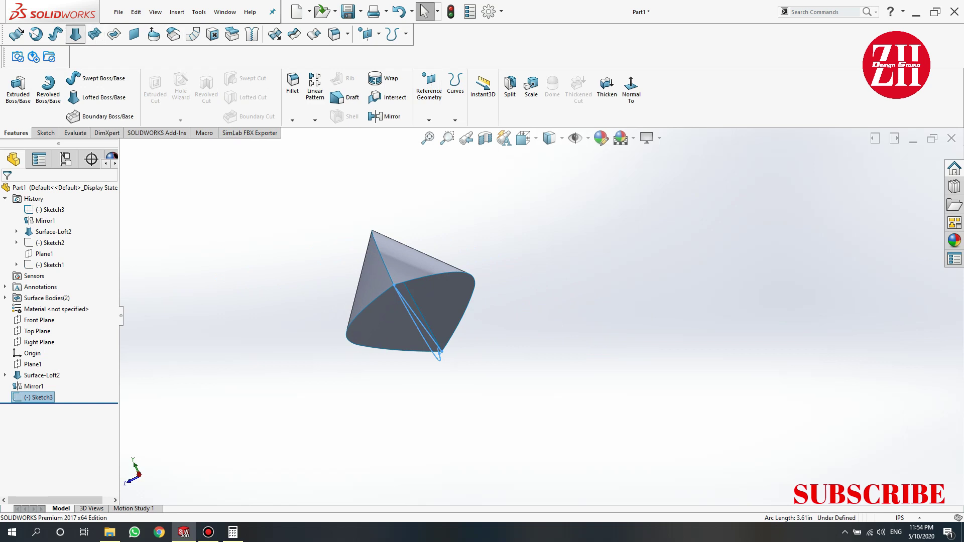
- Set the Sketch3 chord line to For construction
{"action": "left_click", "coordinate": [75, 34]}
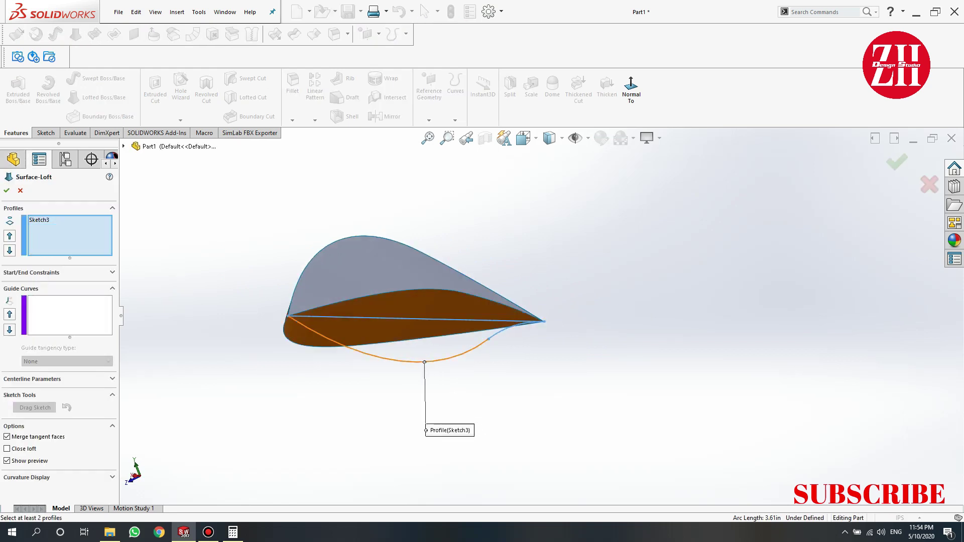
{"action": "key", "text": "Escape"}
{"action": "left_click", "coordinate": [30, 368]}
{"action": "left_click", "coordinate": [417, 319]}
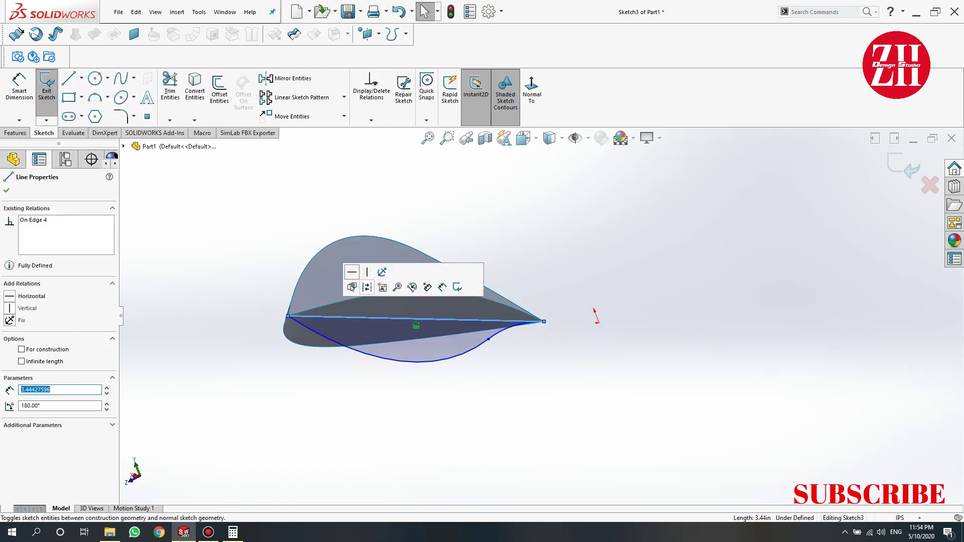
{"action": "left_click", "coordinate": [441, 286]}
{"action": "left_click", "coordinate": [47, 85]}
- Loft Sketch3 and the existing edge into Surface-Loft3
{"action": "left_click", "coordinate": [75, 34]}
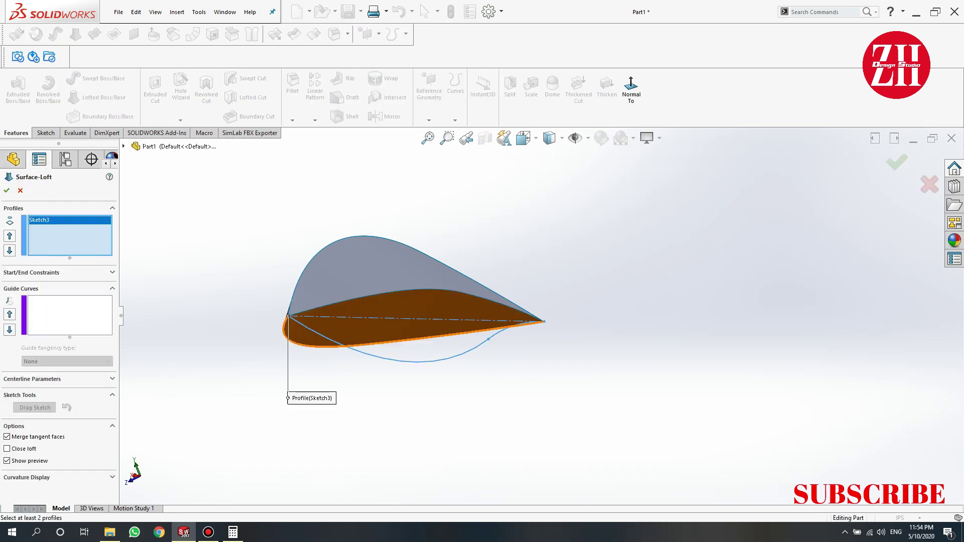
{"action": "left_click", "coordinate": [417, 361]}
{"action": "key", "text": "Return"}
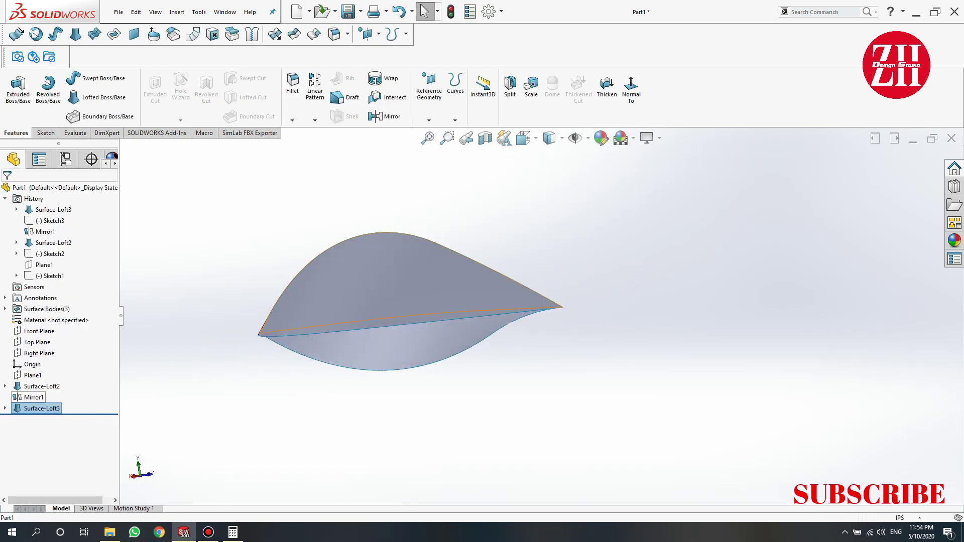
- Mirror Surface-Loft3 about Plane1, creating Mirror2
{"action": "left_click", "coordinate": [384, 117]}
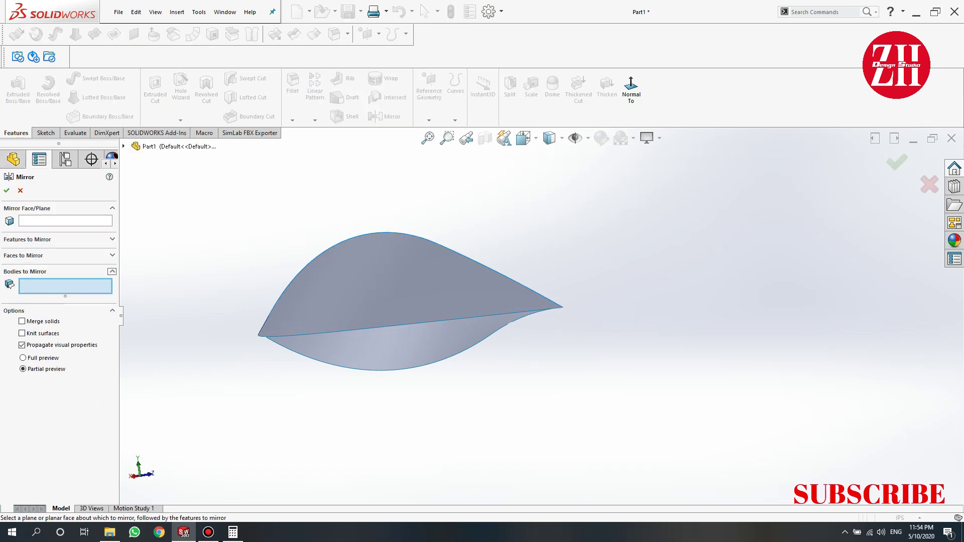
{"action": "right_click", "coordinate": [349, 343]}
{"action": "left_click", "coordinate": [369, 411]}
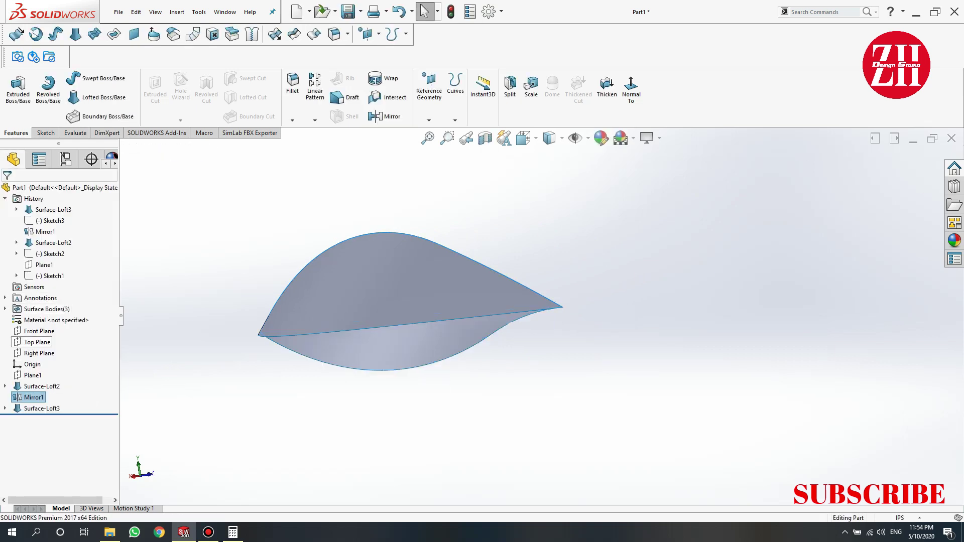
{"action": "left_click", "coordinate": [384, 116]}
{"action": "left_click", "coordinate": [352, 347]}
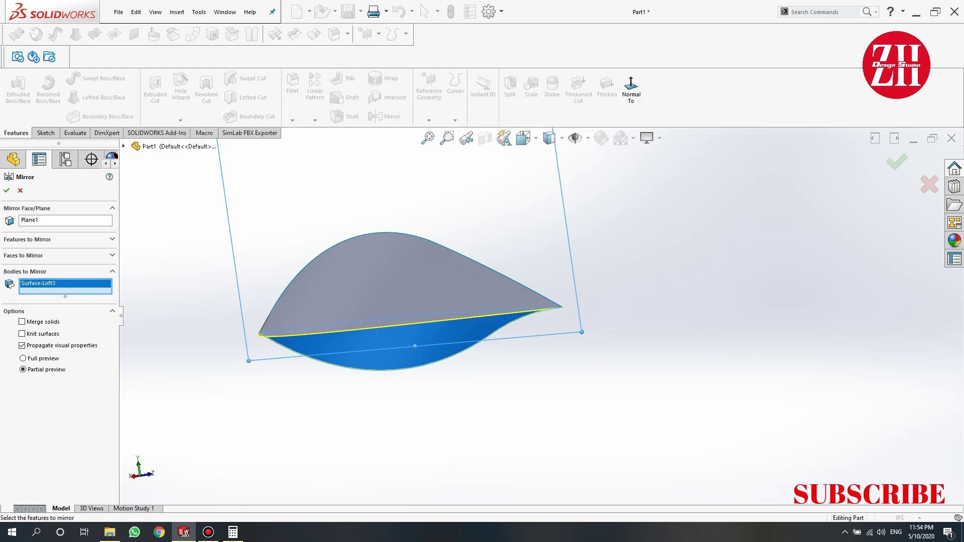
{"action": "key", "text": "Return"}
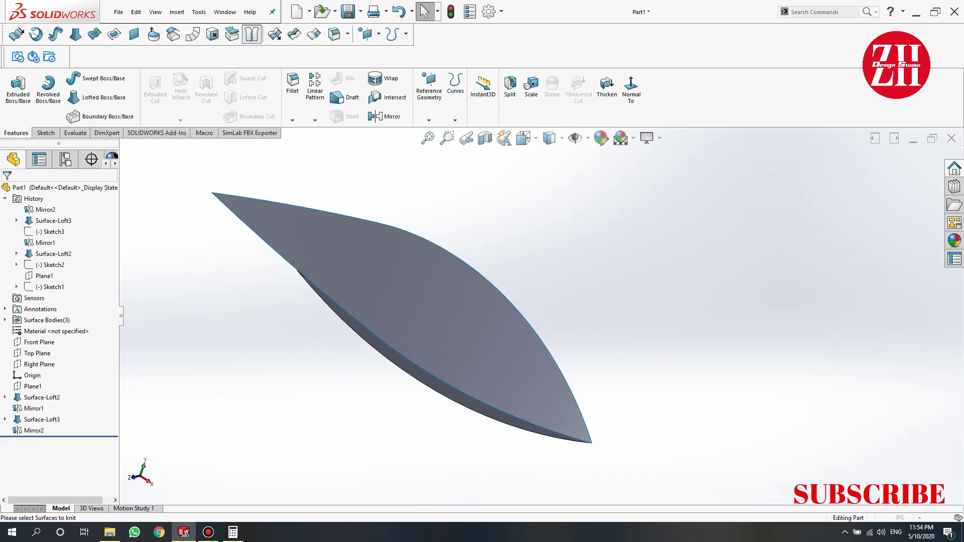
{"action": "left_click", "coordinate": [252, 33]}
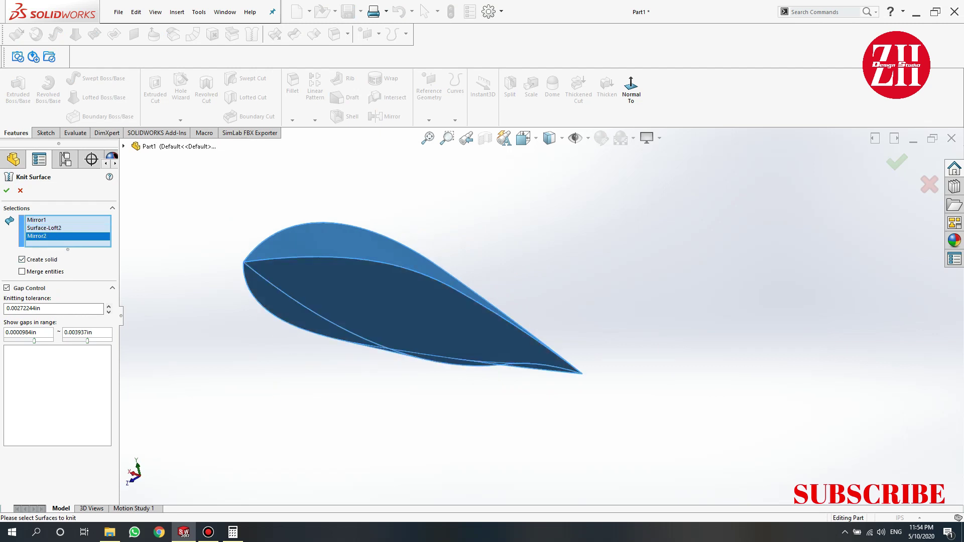
- Knit Mirror1, Surface-Loft2 and Mirror2 into a solid and view the side face normal
{"action": "key", "text": "Return"}
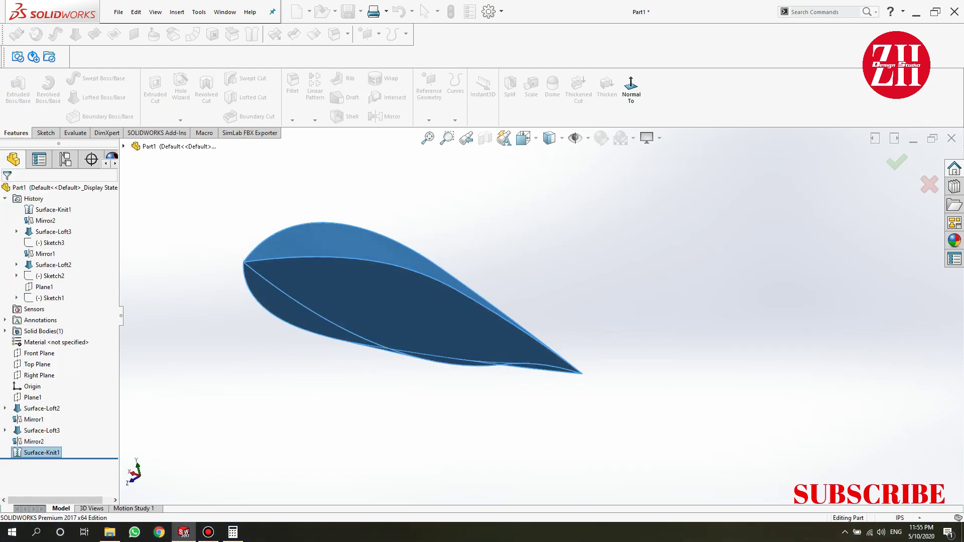
{"action": "key", "text": "ctrl+1"}
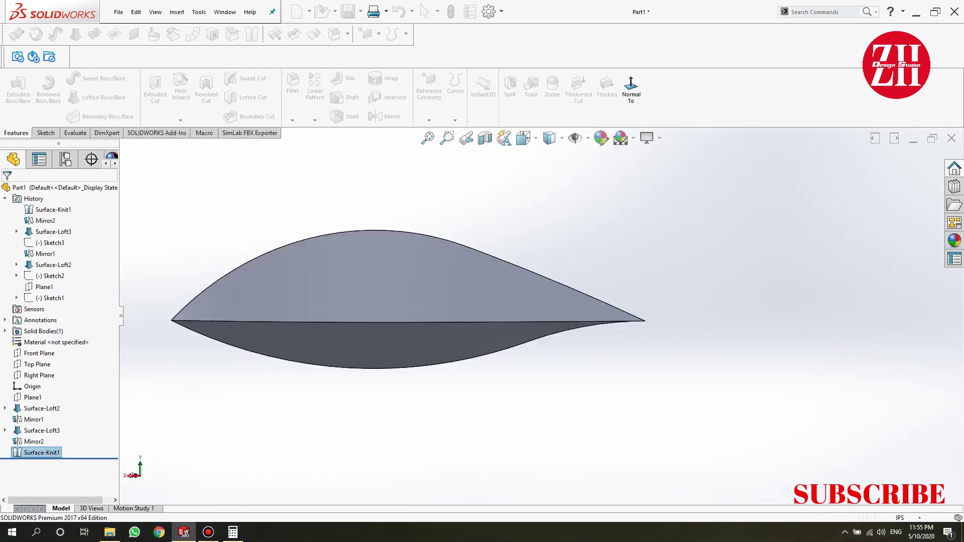
{"action": "left_click", "coordinate": [321, 281]}
{"action": "key", "text": "ctrl+8"}
- Fillet the top edge and the centre seam edge at 0.1 in (Fillet1, Fillet2)
{"action": "left_click", "coordinate": [293, 83]}
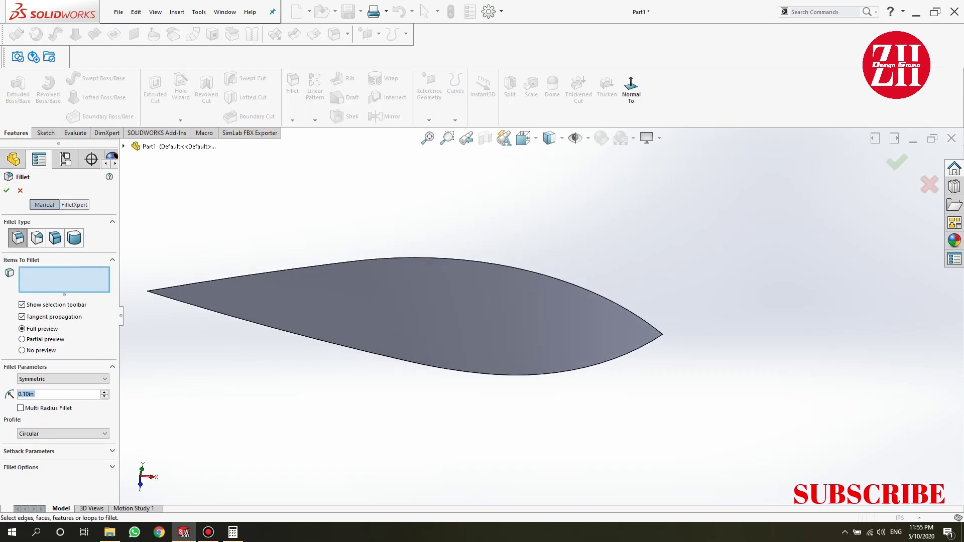
{"action": "left_click", "coordinate": [351, 261]}
{"action": "middle_click_drag", "start_coordinate": [352, 261], "coordinate": [352, 236]}
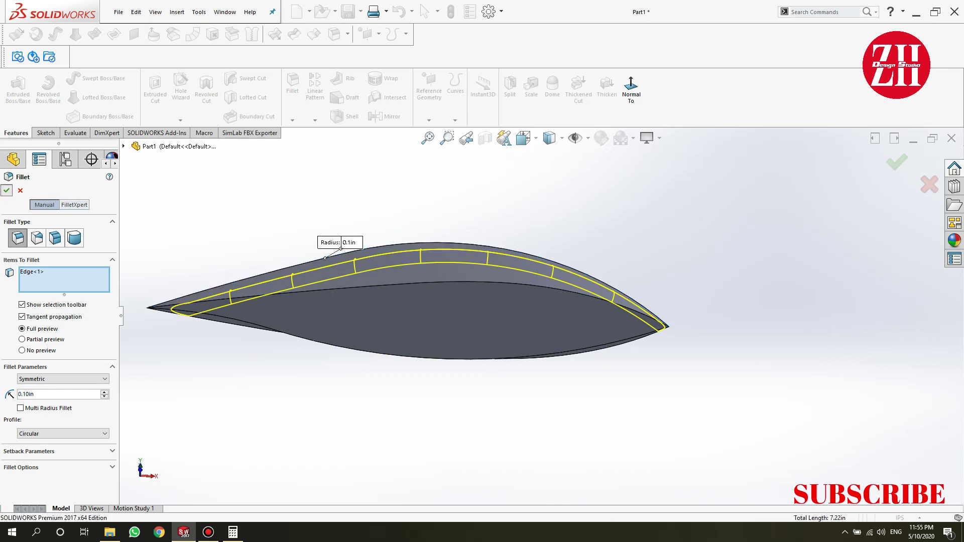
{"action": "key", "text": "Return"}
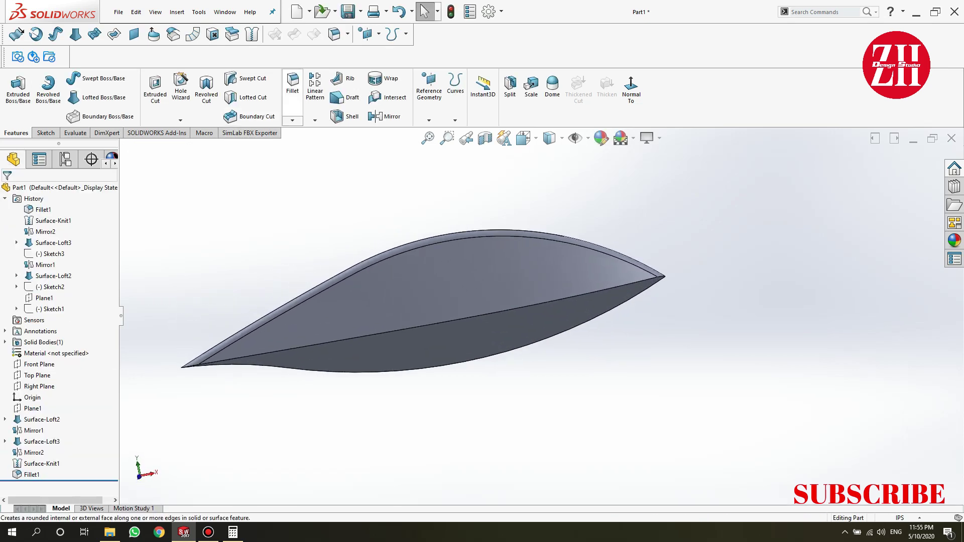
{"action": "left_click", "coordinate": [292, 83]}
{"action": "middle_click_drag", "start_coordinate": [402, 301], "coordinate": [402, 241]}
{"action": "left_click", "coordinate": [464, 260]}
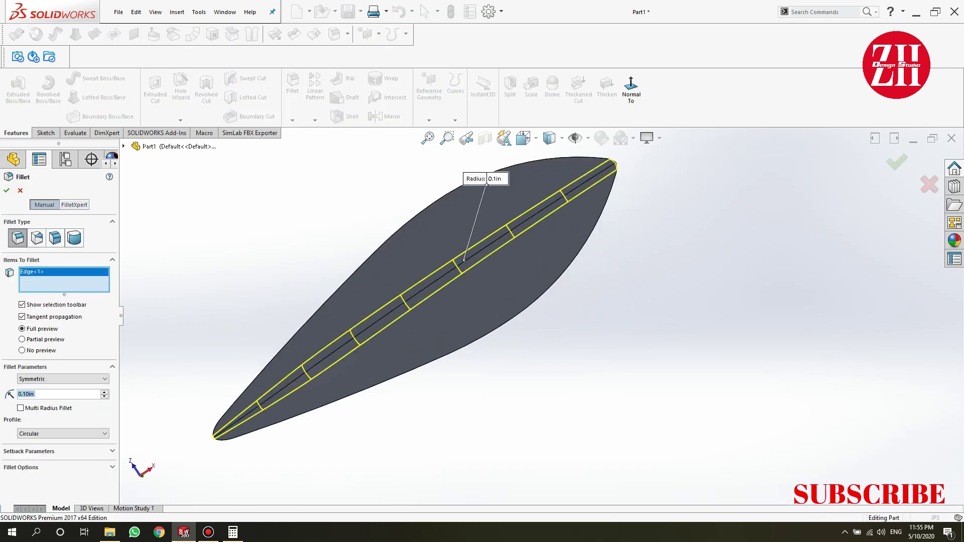
{"action": "key", "text": "Return"}
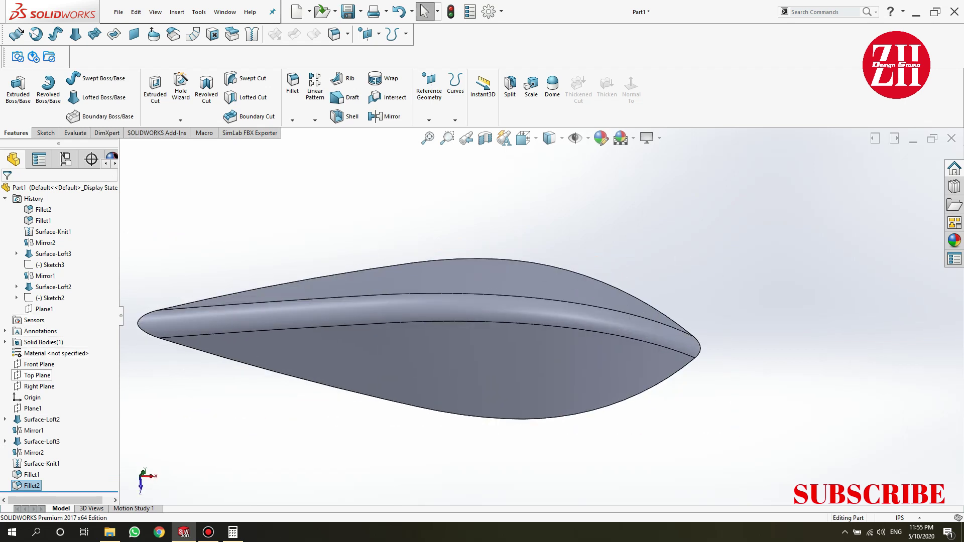
{"action": "left_click", "coordinate": [5, 419]}
{"action": "left_click", "coordinate": [50, 430]}
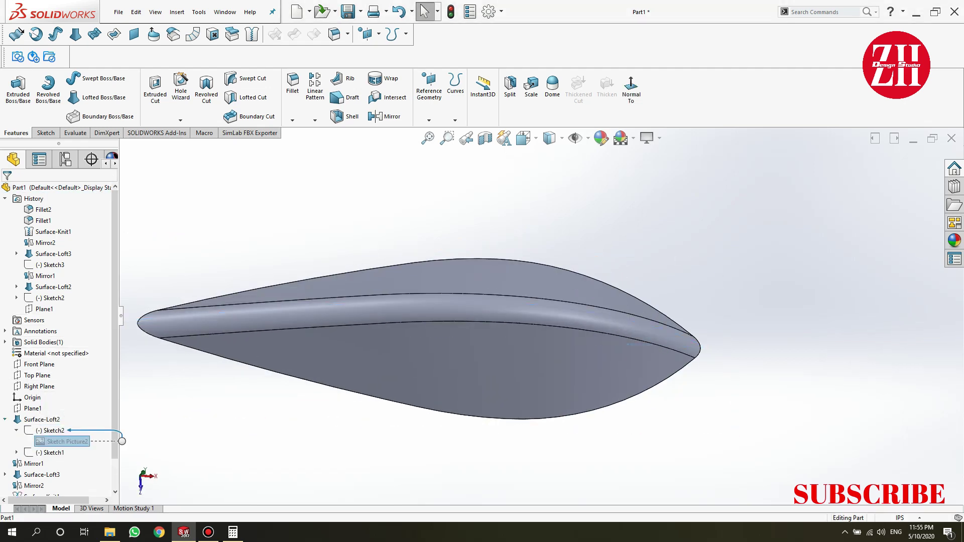
- Unsuppress the top-view lure photo and start Sketch4 on the Top Plane
{"action": "right_click", "coordinate": [65, 441]}
{"action": "key", "text": "Escape"}
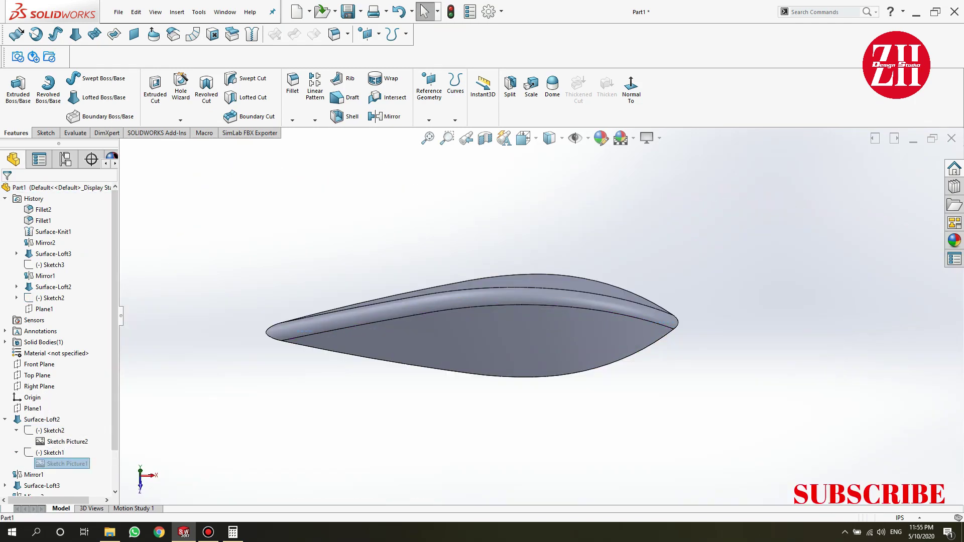
{"action": "right_click", "coordinate": [65, 463]}
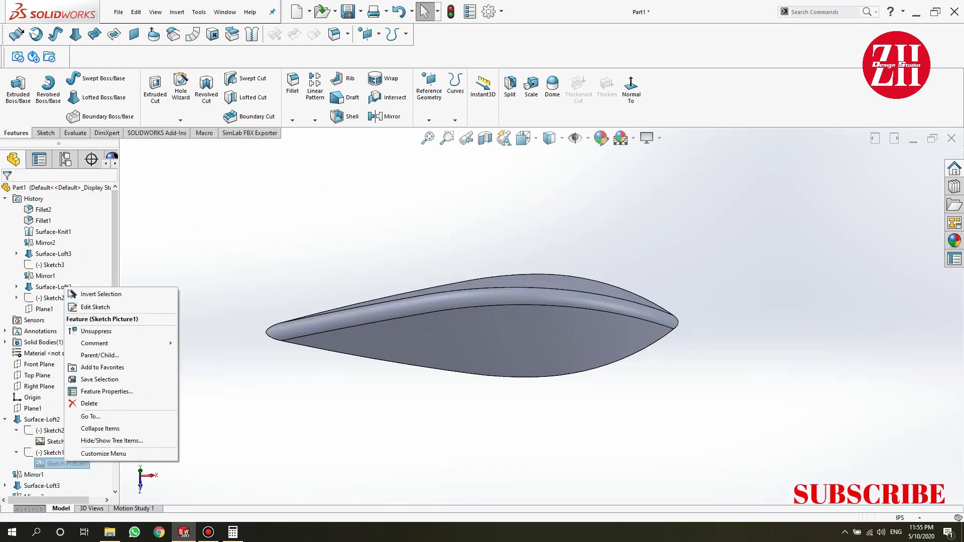
{"action": "left_click", "coordinate": [96, 307]}
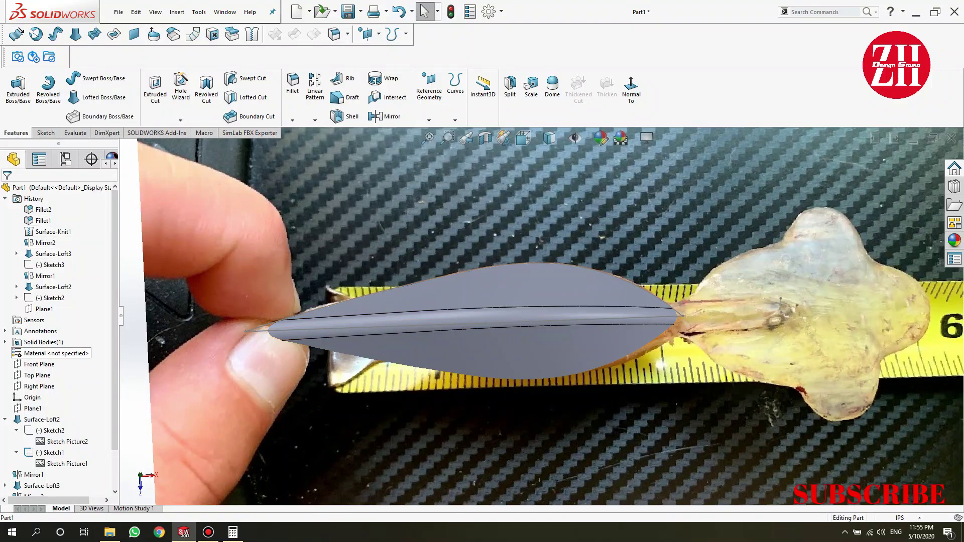
{"action": "left_click", "coordinate": [37, 375]}
{"action": "left_click", "coordinate": [65, 362]}
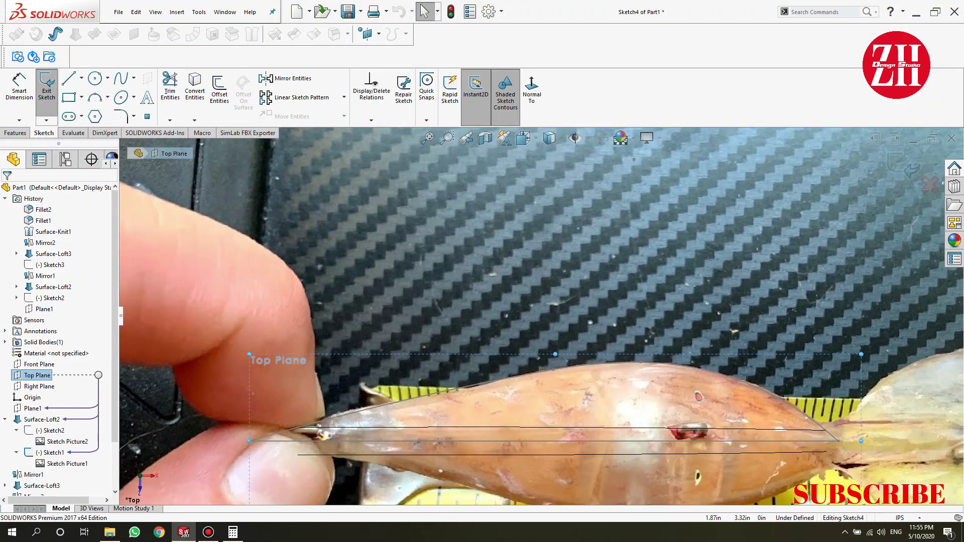
- Close the nose cut outline in Sketch4 with three lines and exit the sketch
{"action": "left_click", "coordinate": [69, 79]}
{"action": "left_click", "coordinate": [319, 402]}
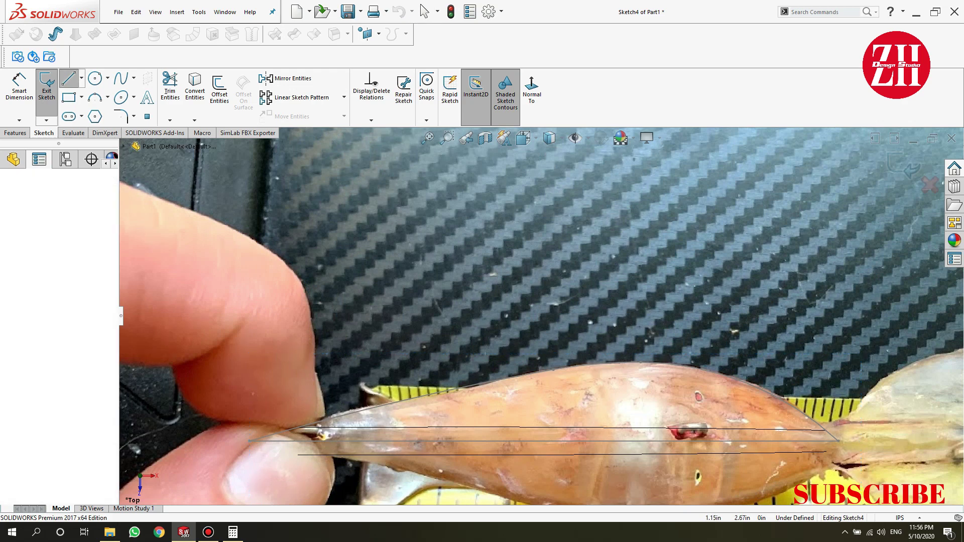
{"action": "left_click", "coordinate": [320, 488]}
{"action": "left_click", "coordinate": [160, 446]}
{"action": "key", "text": "ctrl+b"}
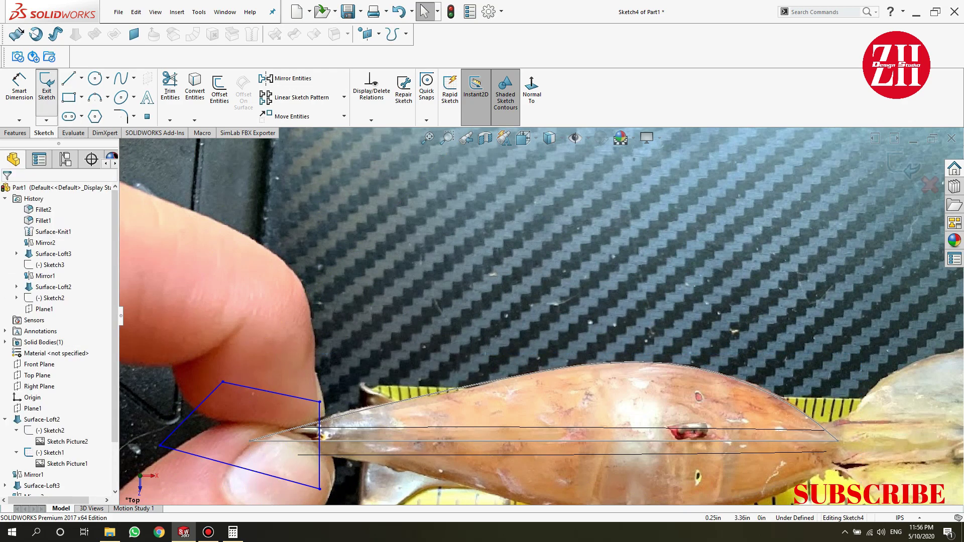
- Show the body shaded and trim the nose with Cut-Extrude1 from Sketch4
{"action": "left_click", "coordinate": [549, 139]}
{"action": "left_click", "coordinate": [551, 178]}
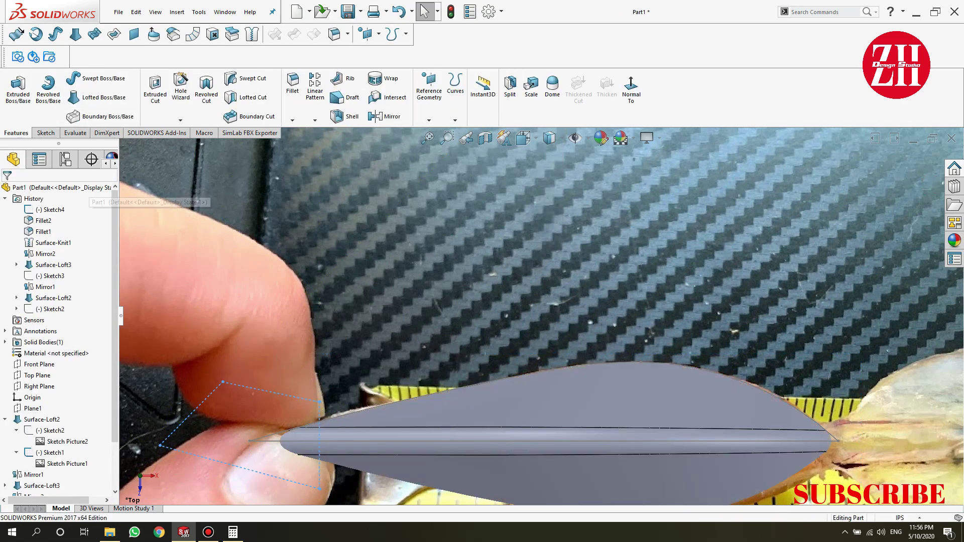
{"action": "left_click", "coordinate": [65, 251]}
{"action": "left_click", "coordinate": [51, 277]}
{"action": "left_click", "coordinate": [7, 191]}
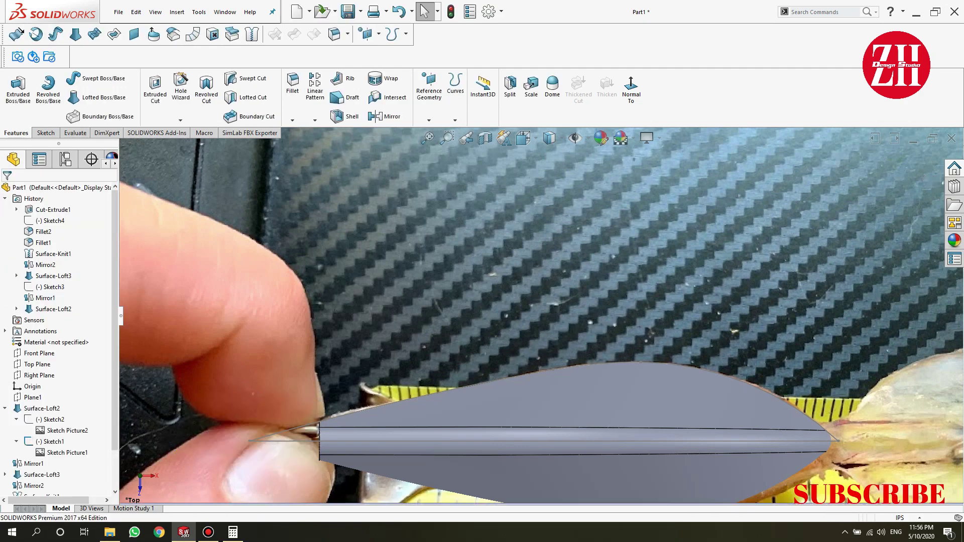
{"action": "key", "text": "f"}
{"action": "middle_click_drag", "start_coordinate": [552, 351], "coordinate": [502, 382]}
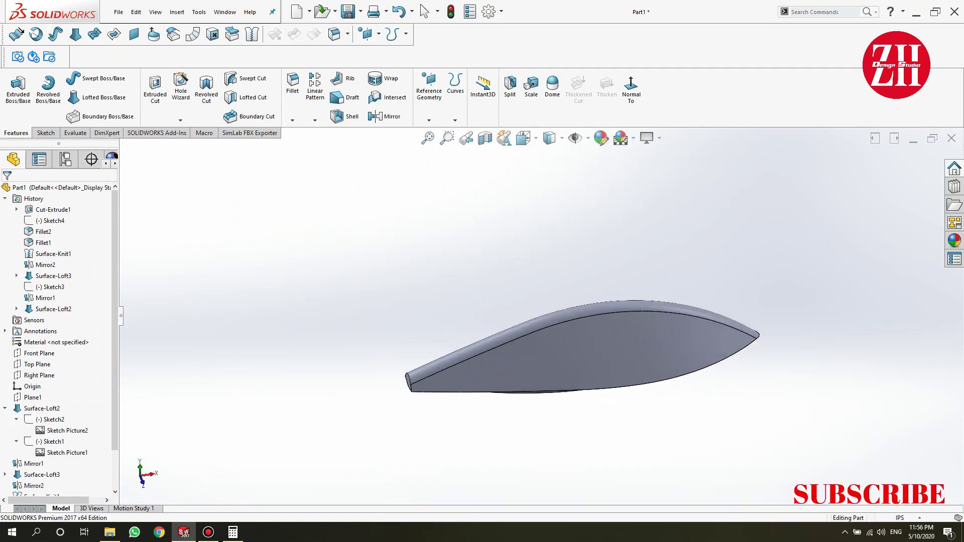
{"action": "scroll", "coordinate": [352, 477], "scroll_direction": "down", "scroll_amount": 3}
- Round the cut nose edge with a 0.10in Fillet3 and switch to Left view
{"action": "left_click", "coordinate": [292, 83]}
{"action": "left_click", "coordinate": [321, 417]}
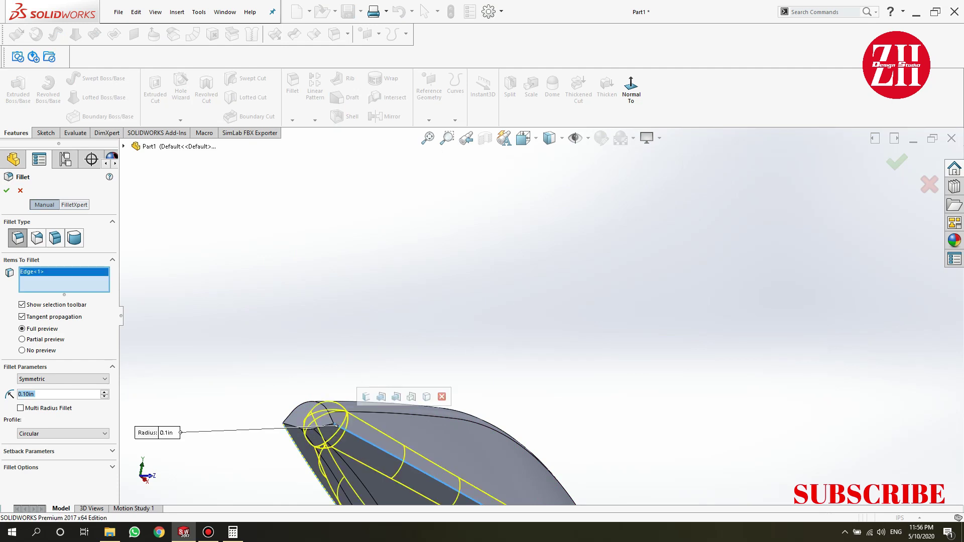
{"action": "key", "text": "f"}
{"action": "mouse_move", "coordinate": [502, 401]}
{"action": "middle_mouse_down"}
{"action": "mouse_move", "coordinate": [532, 391]}
{"action": "mouse_move", "coordinate": [512, 404]}
{"action": "mouse_move", "coordinate": [577, 416]}
{"action": "mouse_move", "coordinate": [552, 402]}
{"action": "middle_mouse_up"}
{"action": "key", "text": "Return"}
{"action": "scroll", "coordinate": [502, 402], "scroll_direction": "up", "scroll_amount": 2}
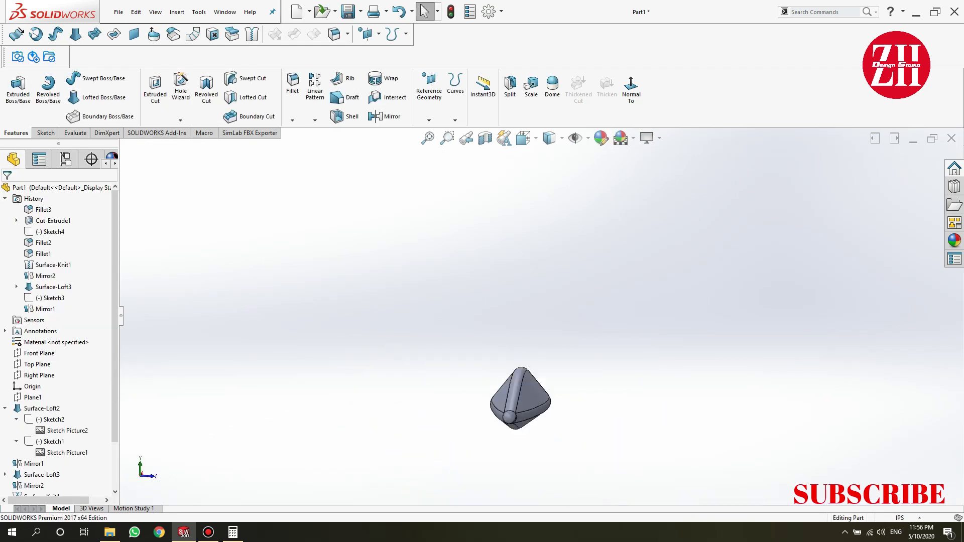
{"action": "key", "text": "space"}
{"action": "key", "text": "ctrl+3"}
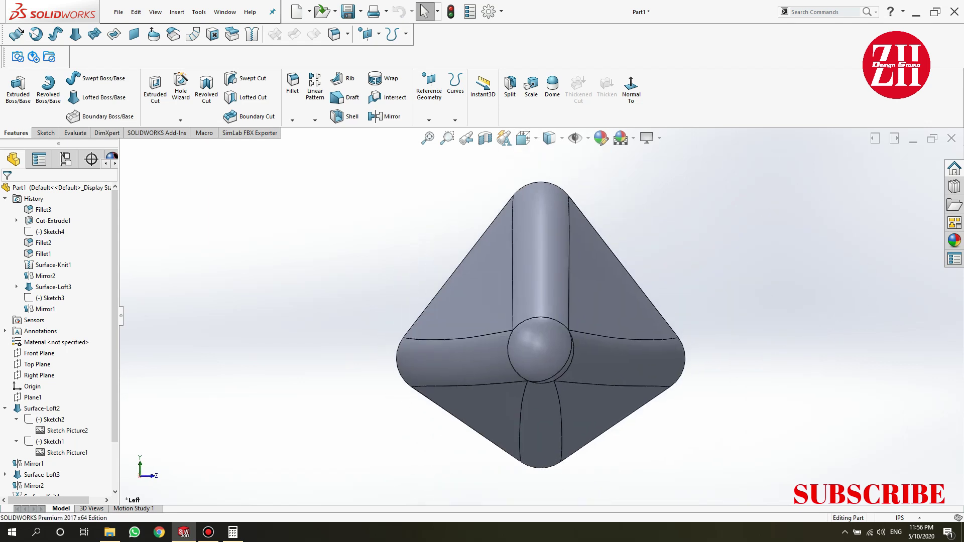
{"action": "left_click", "coordinate": [454, 284]}
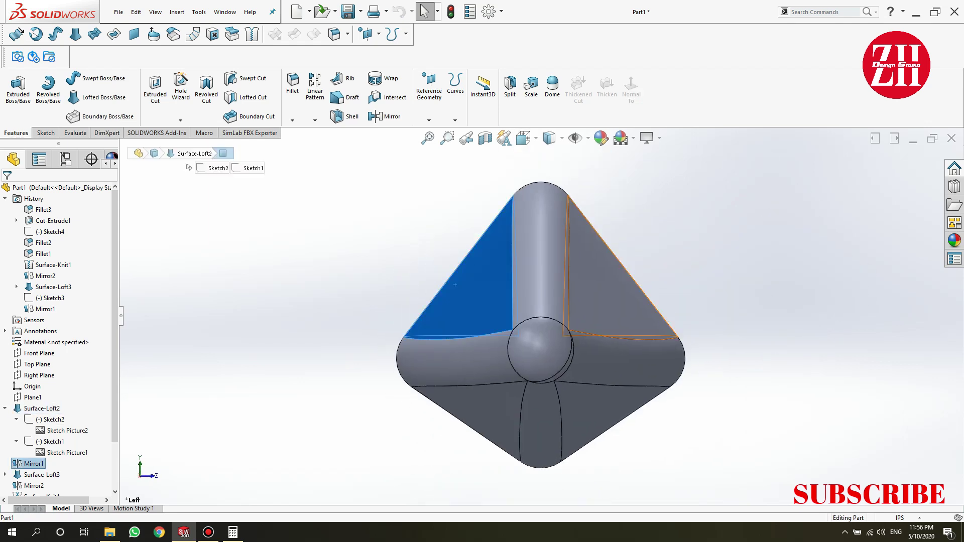
- Roll the model back and delete Surface-Loft2
{"action": "left_click", "coordinate": [494, 249]}
{"action": "left_click", "coordinate": [494, 249]}
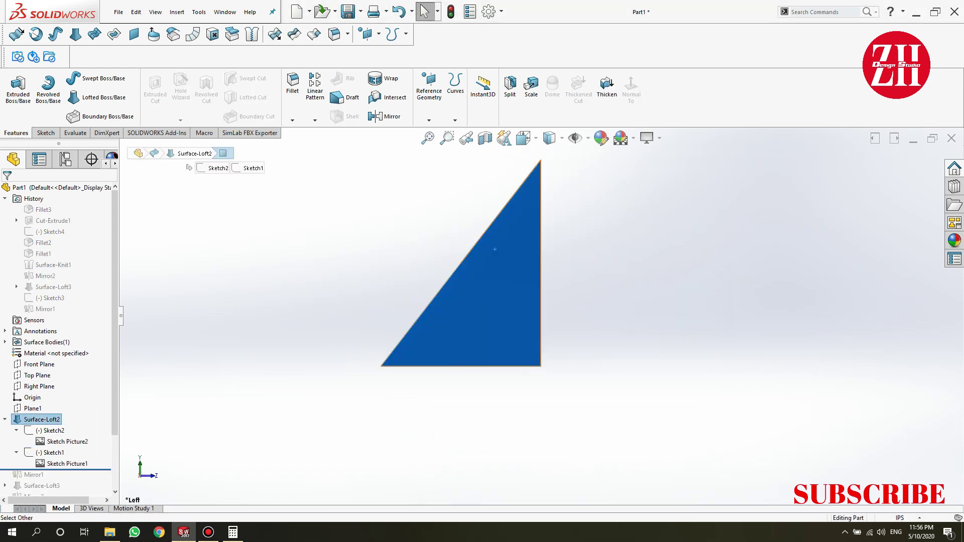
{"action": "key", "text": "Delete"}
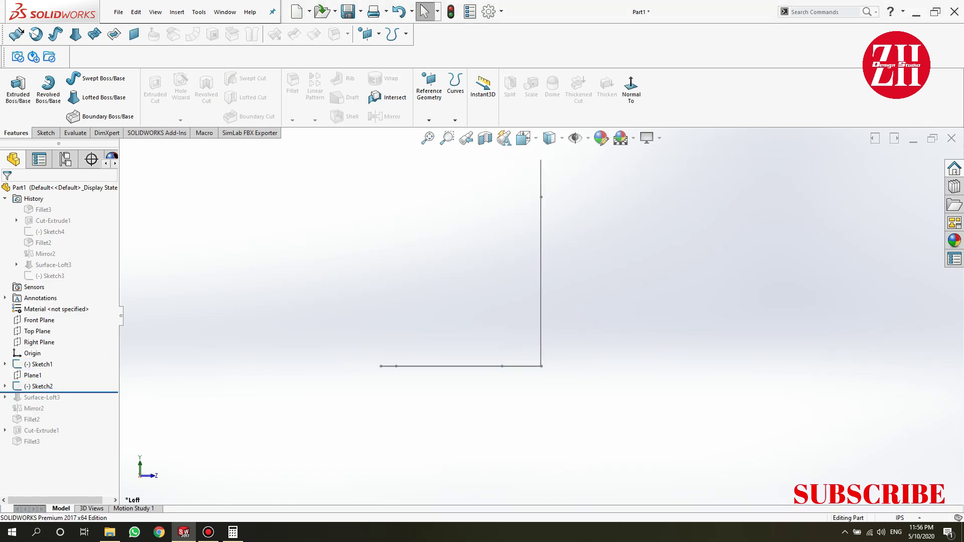
{"action": "key", "text": "ctrl+7"}
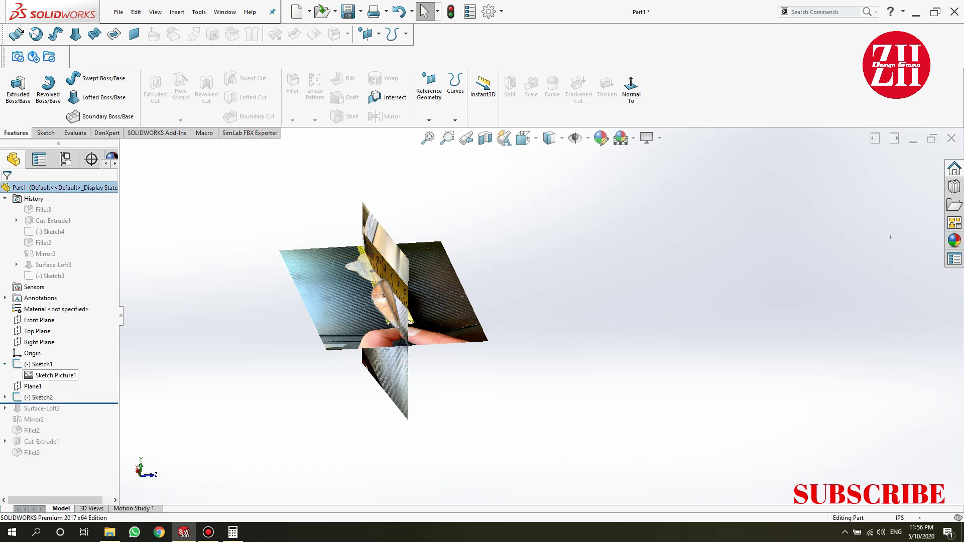
- Suppress Sketch Picture1 and Sketch Picture2
{"action": "right_click", "coordinate": [65, 375]}
{"action": "left_click", "coordinate": [93, 222]}
{"action": "left_click", "coordinate": [5, 397]}
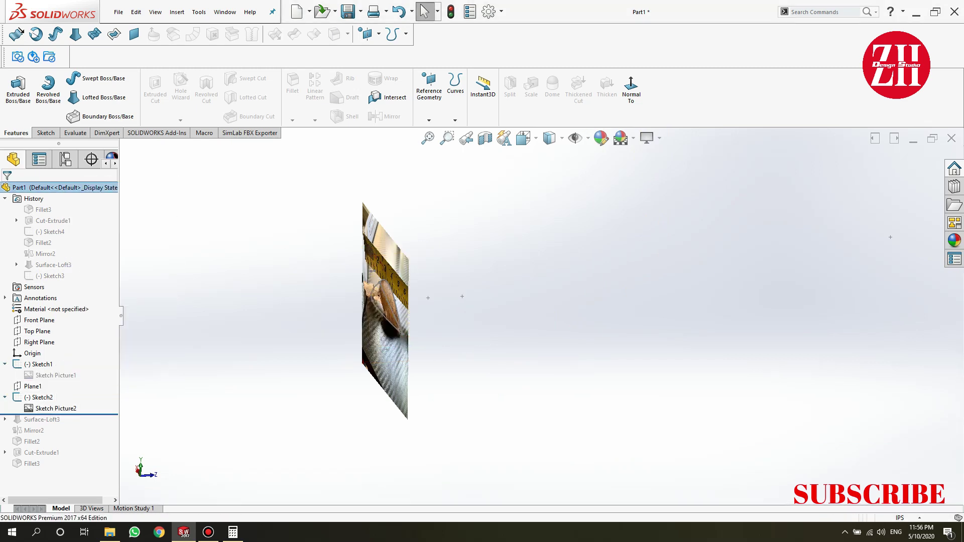
{"action": "right_click", "coordinate": [53, 408]}
{"action": "left_click", "coordinate": [53, 408]}
{"action": "right_click", "coordinate": [53, 408]}
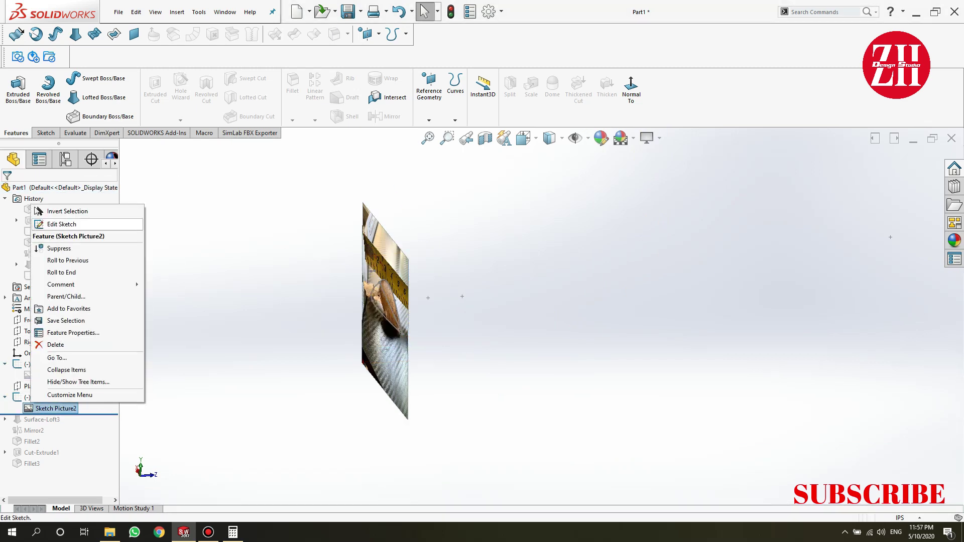
{"action": "left_click", "coordinate": [59, 248]}
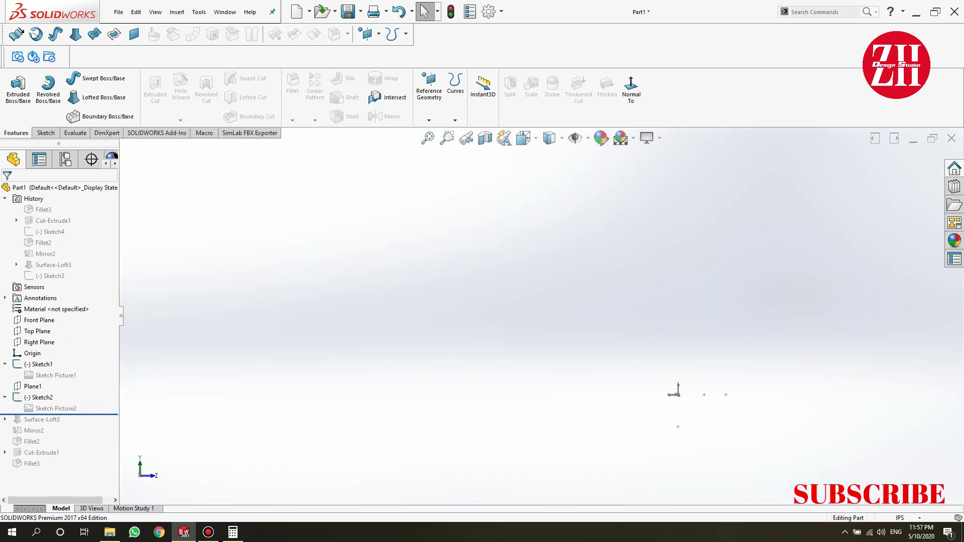
- Attempt a reference plane on the Sketch1 chord line, then cancel it
{"action": "scroll", "coordinate": [275, 333], "scroll_direction": "up", "scroll_amount": 10}
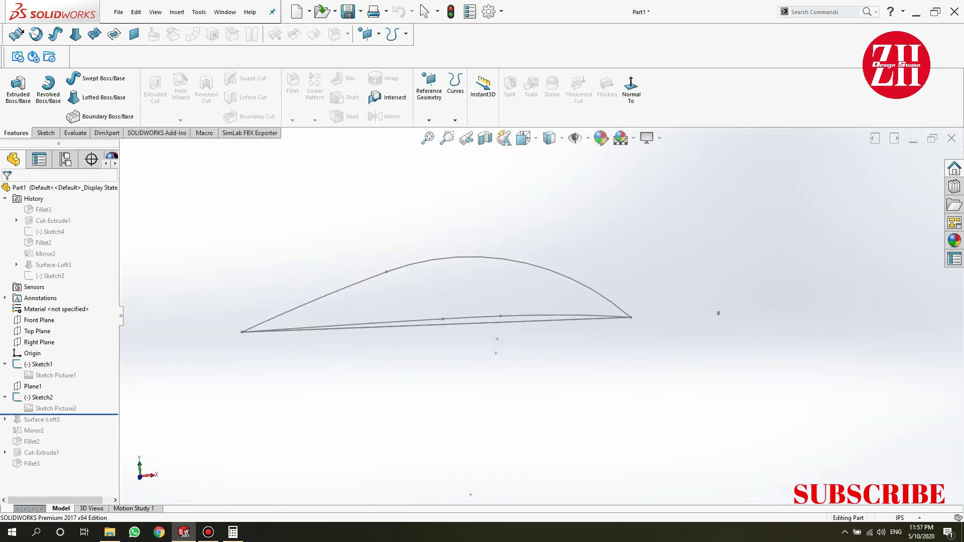
{"action": "middle_click_drag", "start_coordinate": [442, 296], "coordinate": [442, 389], "text": "ctrl"}
{"action": "left_click", "coordinate": [428, 120]}
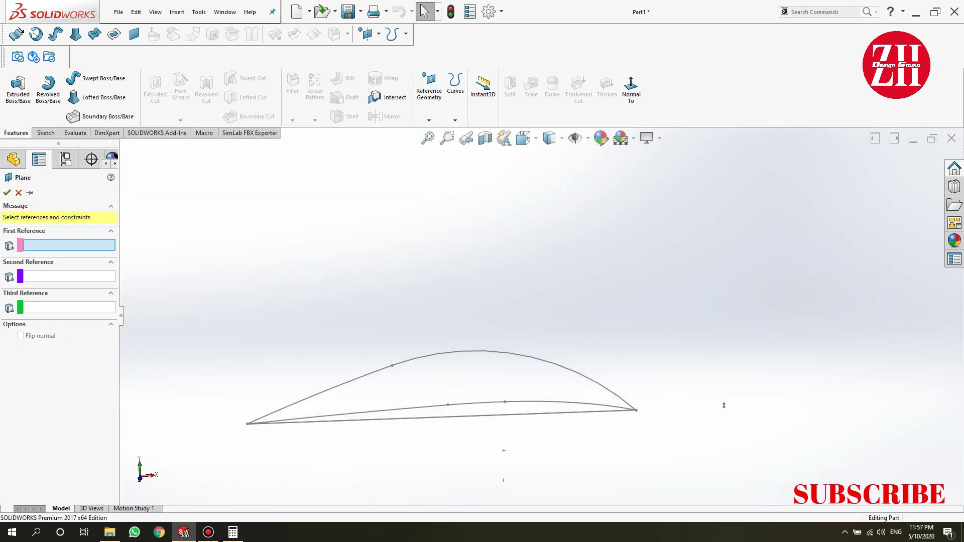
{"action": "left_click", "coordinate": [441, 417]}
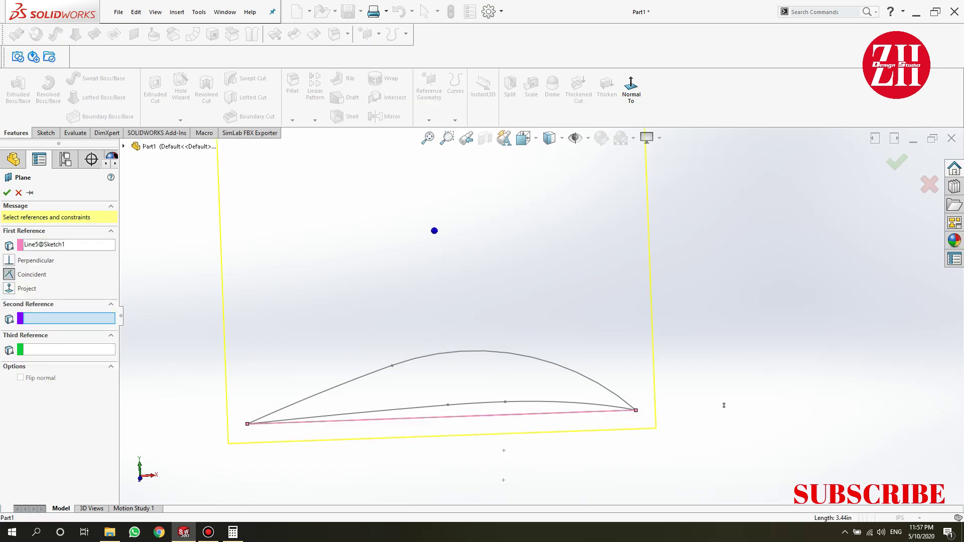
{"action": "middle_click_drag", "start_coordinate": [723, 405], "coordinate": [724, 410]}
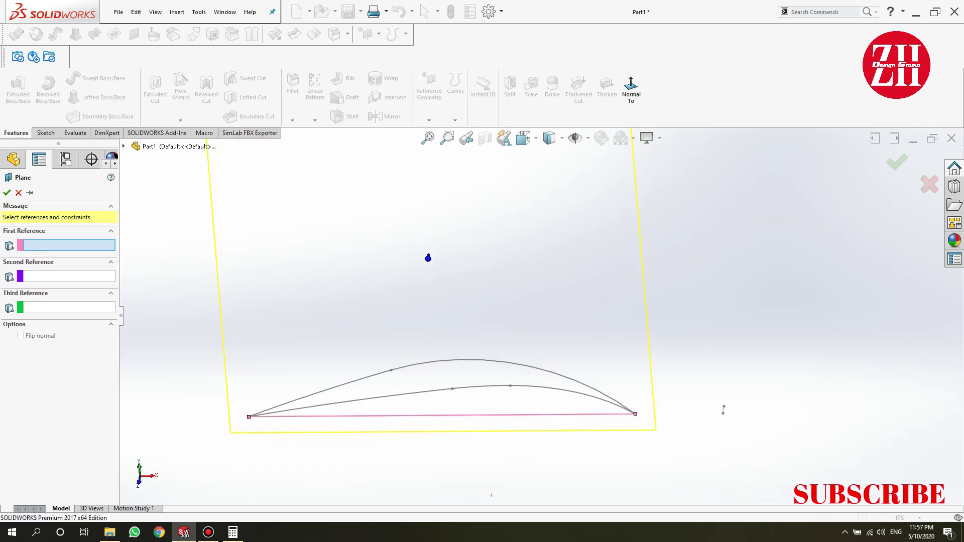
{"action": "left_click", "coordinate": [724, 409]}
{"action": "key", "text": "Escape"}
- Draw a short vertical line up from the chord in Sketch1 and exit the sketch
{"action": "left_click", "coordinate": [502, 415]}
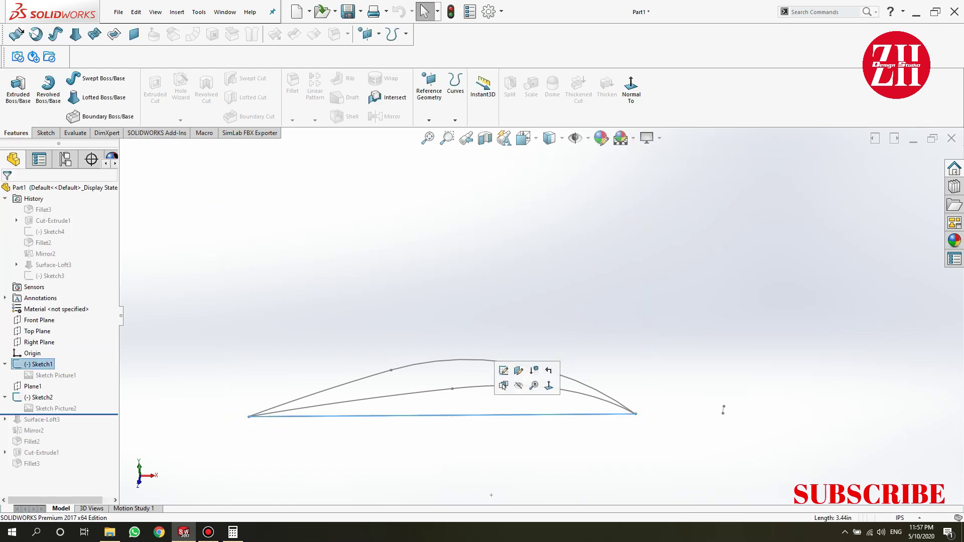
{"action": "key", "text": "l"}
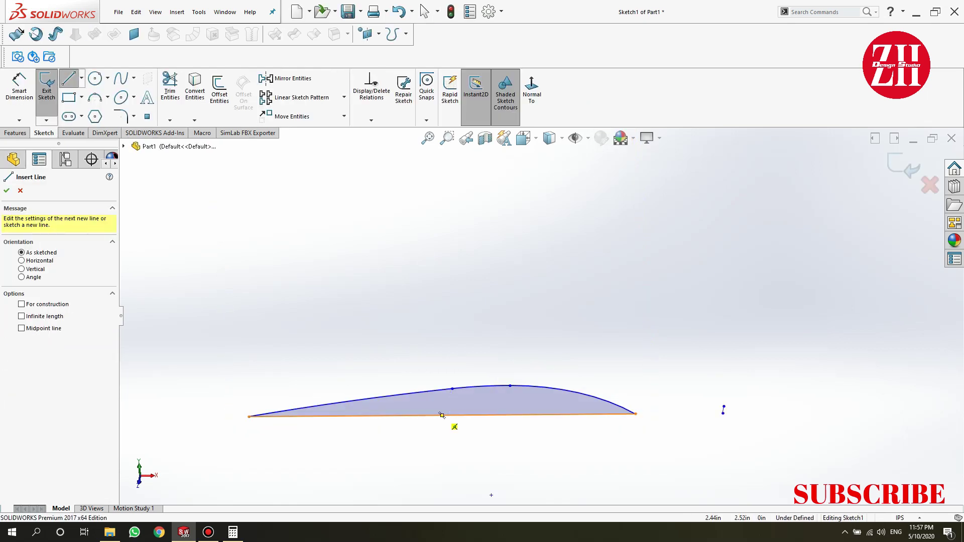
{"action": "left_click", "coordinate": [442, 415]}
{"action": "key", "text": "Escape"}
{"action": "scroll", "coordinate": [419, 381], "scroll_direction": "down", "scroll_amount": 3}
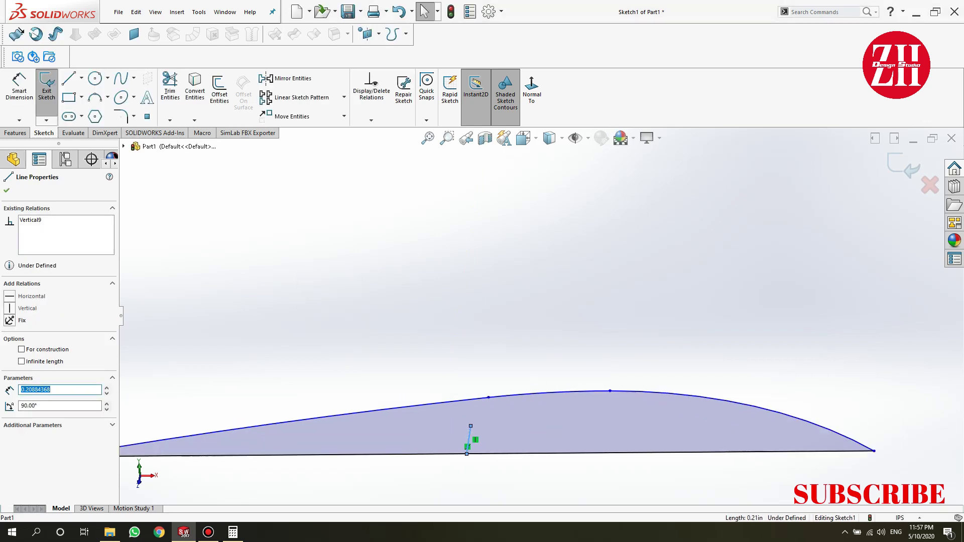
{"action": "key", "text": "Escape"}
{"action": "left_click", "coordinate": [468, 431]}
{"action": "key", "text": "Escape"}
{"action": "scroll", "coordinate": [541, 315], "scroll_direction": "up", "scroll_amount": 3}
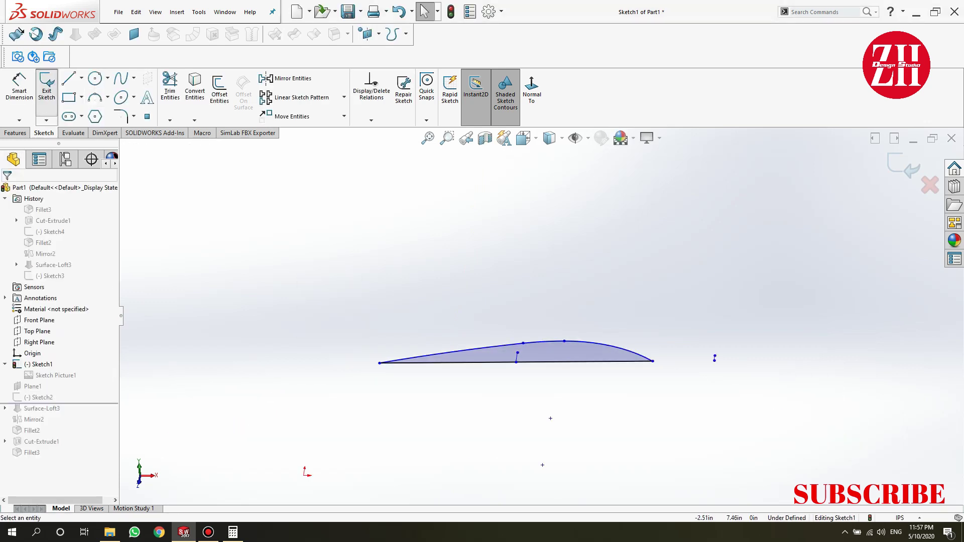
{"action": "left_click", "coordinate": [47, 85]}
- Create reference plane Plane2 on the new line
{"action": "left_click", "coordinate": [429, 120]}
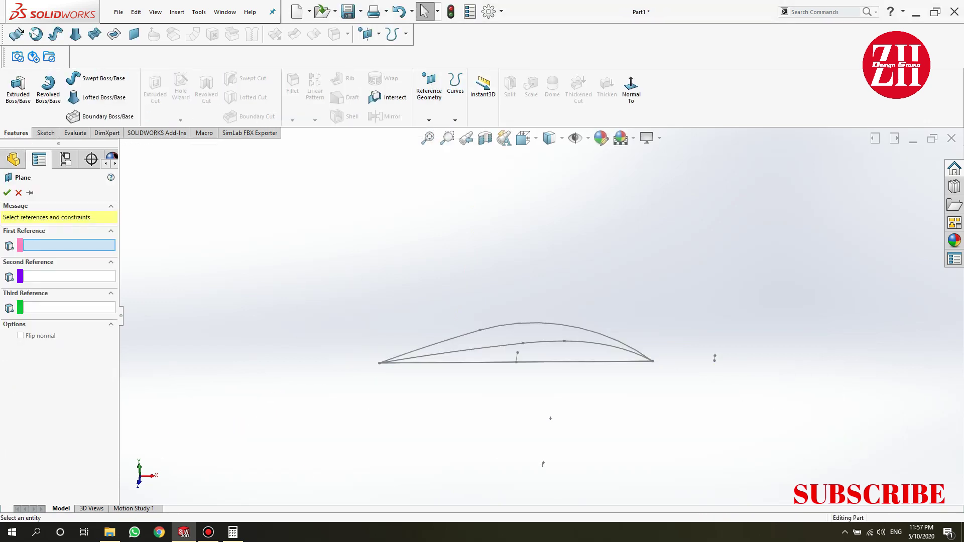
{"action": "left_click", "coordinate": [517, 358]}
{"action": "key", "text": "Return"}
{"action": "middle_click_drag", "start_coordinate": [543, 463], "coordinate": [652, 351]}
{"action": "scroll", "coordinate": [753, 281], "scroll_direction": "up", "scroll_amount": 3}
- Start Sketch5 on Plane2 and draw the 3-point arc of the lip profile
{"action": "scroll", "coordinate": [779, 451], "scroll_direction": "down", "scroll_amount": 3}
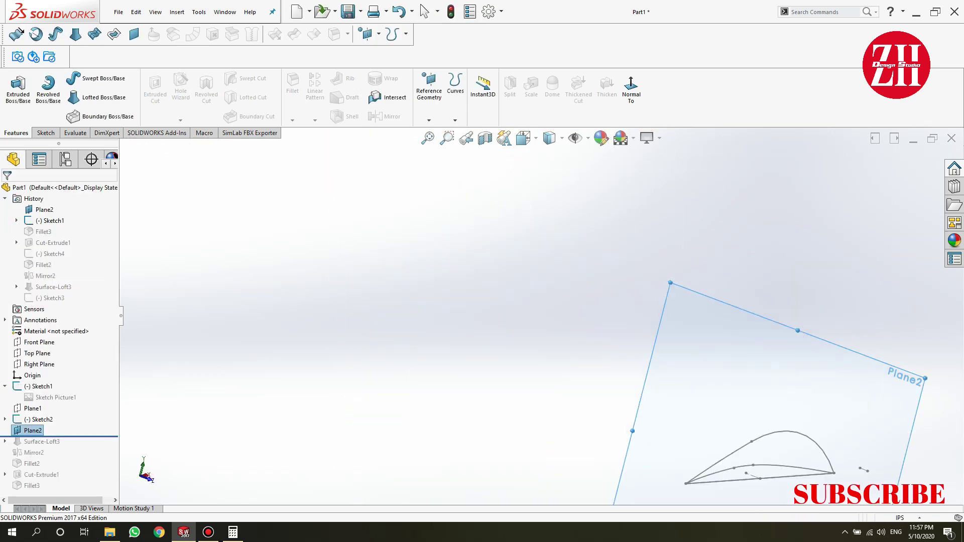
{"action": "left_click", "coordinate": [739, 309]}
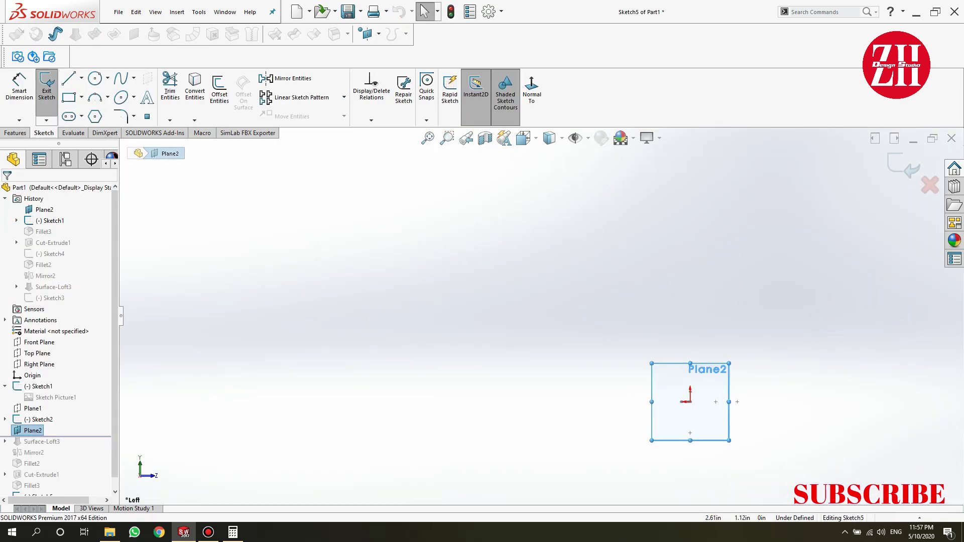
{"action": "scroll", "coordinate": [694, 394], "scroll_direction": "up", "scroll_amount": 5}
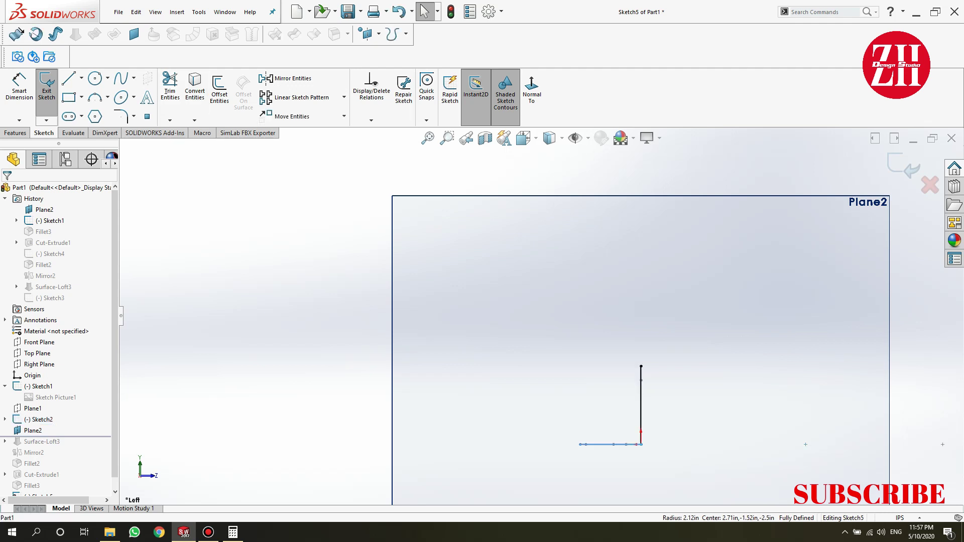
{"action": "left_click", "coordinate": [95, 97]}
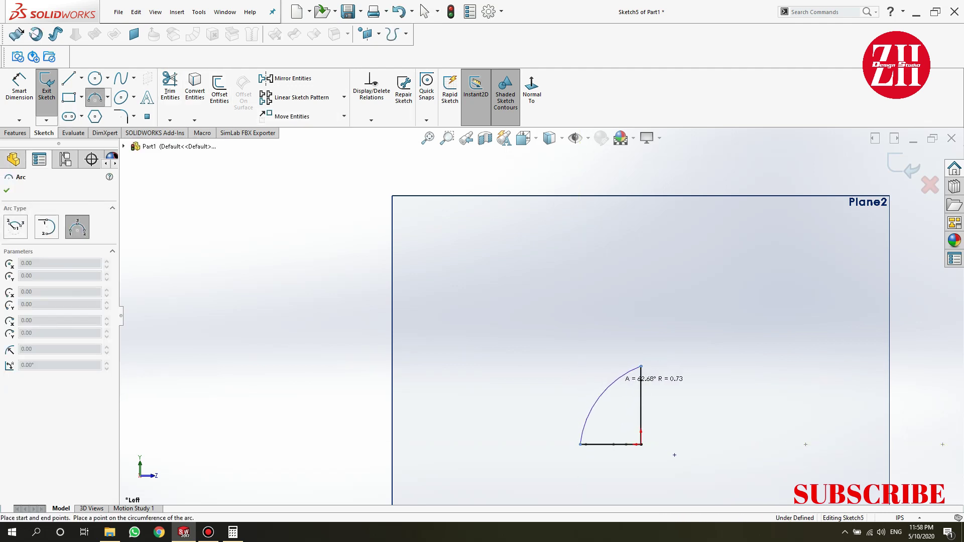
{"action": "left_click", "coordinate": [623, 377]}
- Add a short vertical line below the arc, check the line relations, and exit Sketch5
{"action": "left_click", "coordinate": [69, 78]}
{"action": "left_click", "coordinate": [581, 443]}
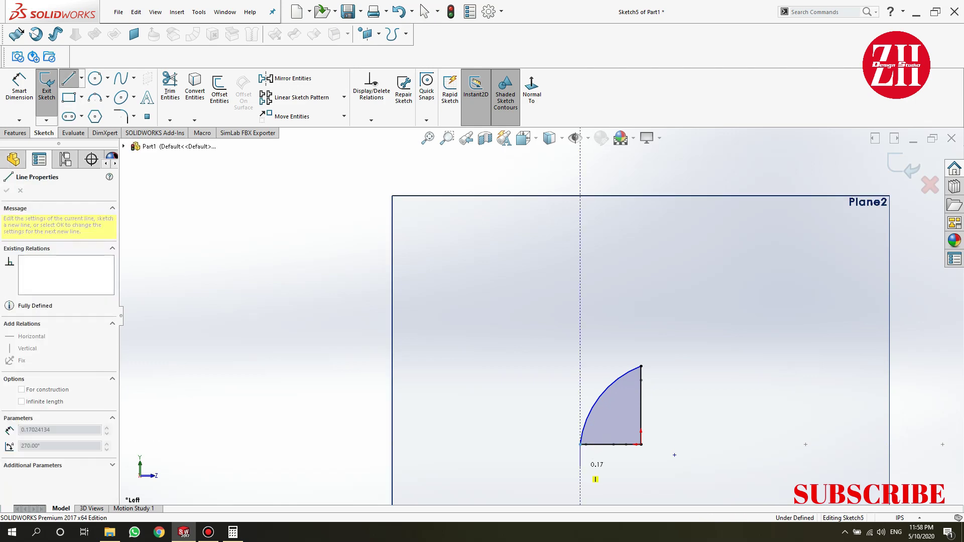
{"action": "left_click", "coordinate": [581, 467]}
{"action": "key", "text": "Escape"}
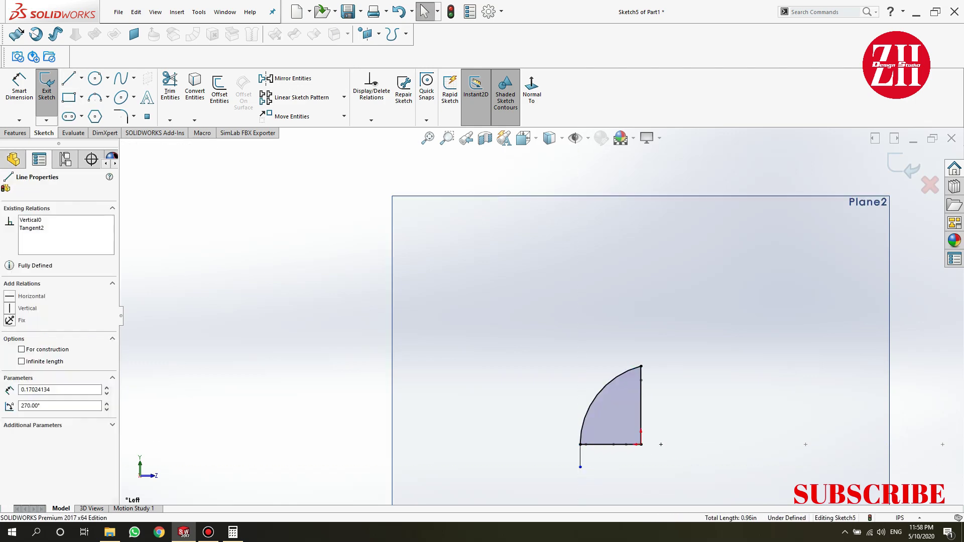
{"action": "key", "text": "Escape"}
{"action": "left_click", "coordinate": [640, 406]}
{"action": "left_click", "coordinate": [618, 444], "text": "ctrl"}
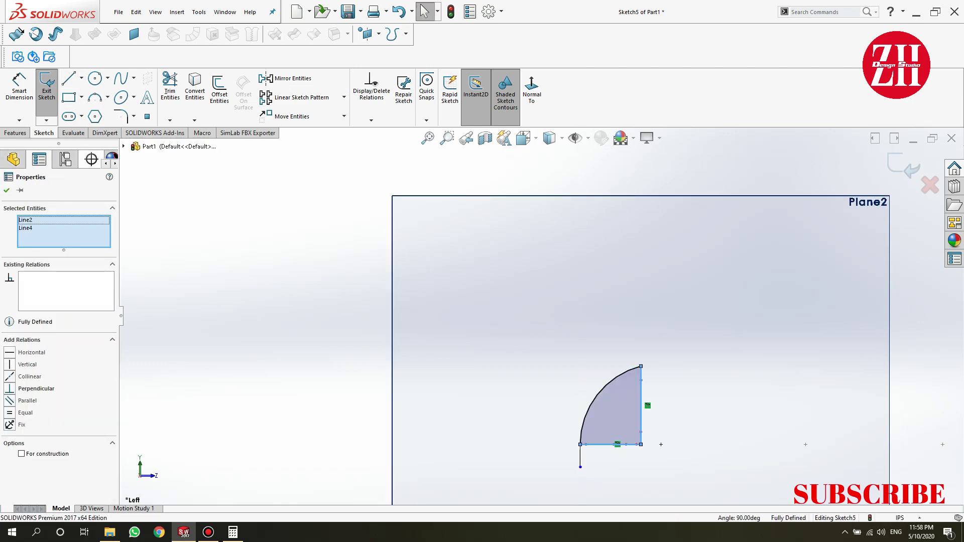
{"action": "left_click", "coordinate": [47, 86]}
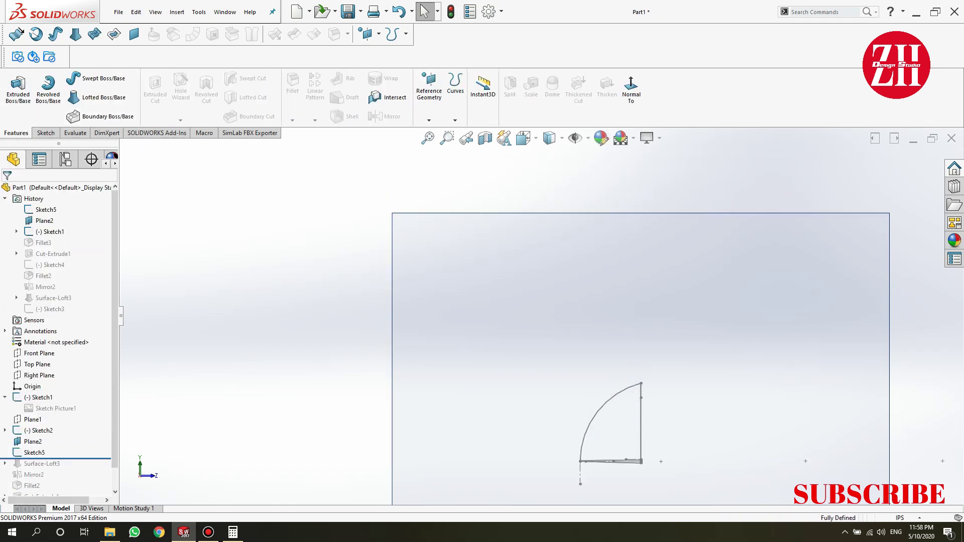
- Try a lofted surface with Sketch5 as guide curve, then cancel it
{"action": "left_click", "coordinate": [75, 34]}
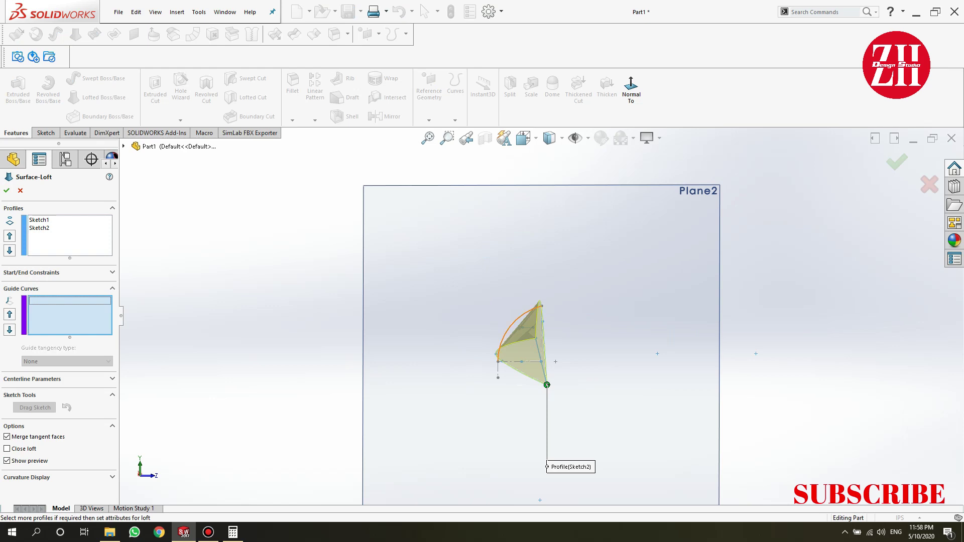
{"action": "left_click", "coordinate": [510, 323]}
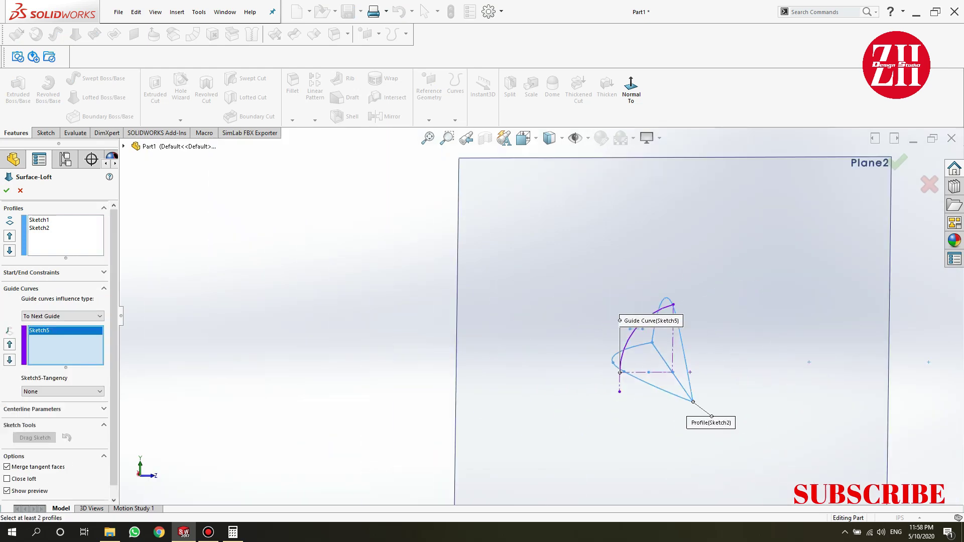
{"action": "scroll", "coordinate": [682, 356], "scroll_direction": "up", "scroll_amount": 5}
{"action": "scroll", "coordinate": [681, 355], "scroll_direction": "down", "scroll_amount": 5}
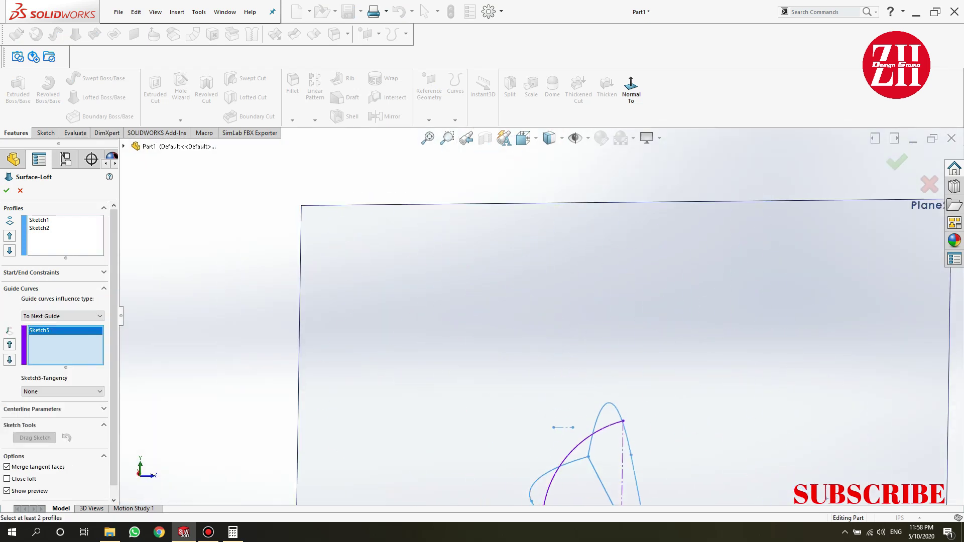
{"action": "scroll", "coordinate": [681, 356], "scroll_direction": "up", "scroll_amount": 5}
{"action": "key", "text": "Escape"}
- In Sketch5, delete the stray short bottom line
{"action": "left_click", "coordinate": [502, 321]}
{"action": "left_click", "coordinate": [525, 301]}
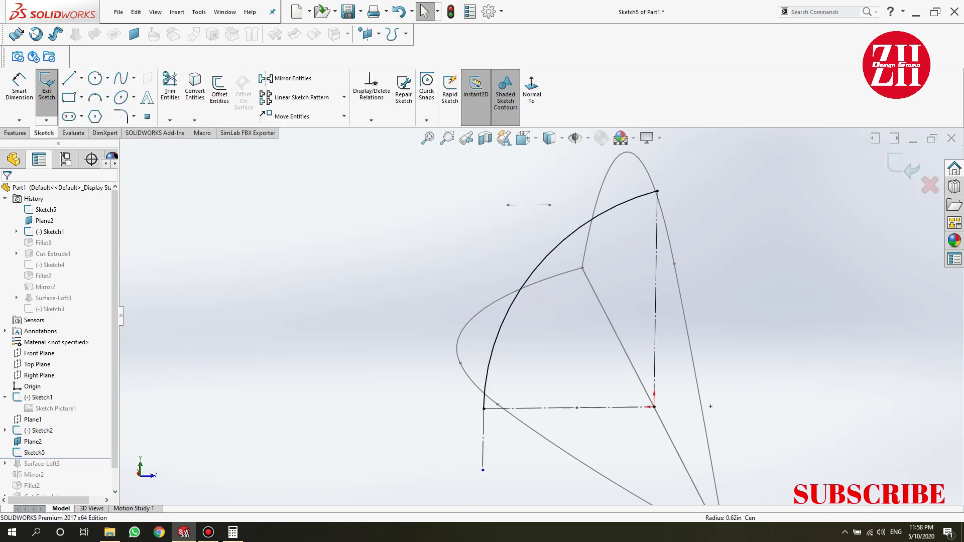
{"action": "left_click", "coordinate": [483, 408]}
{"action": "key", "text": "Delete"}
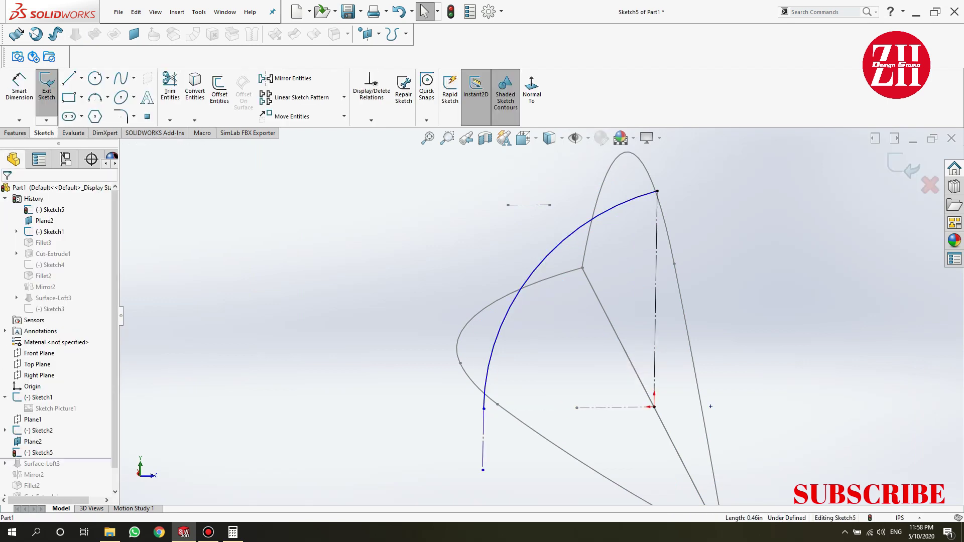
- Pierce Sketch5's lower guide-curve end point onto the loft profile curve and exit the sketch
{"action": "left_click", "coordinate": [483, 408]}
{"action": "left_click", "coordinate": [552, 440], "text": "ctrl"}
{"action": "left_click", "coordinate": [552, 370]}
{"action": "scroll", "coordinate": [636, 359], "scroll_direction": "down", "scroll_amount": 3}
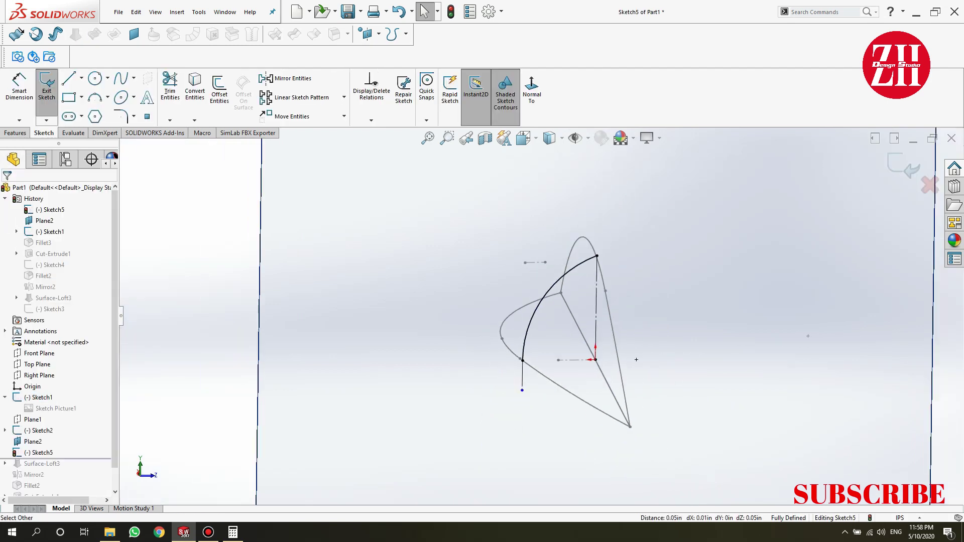
{"action": "middle_click_drag", "start_coordinate": [636, 360], "coordinate": [452, 301]}
{"action": "left_click", "coordinate": [47, 85]}
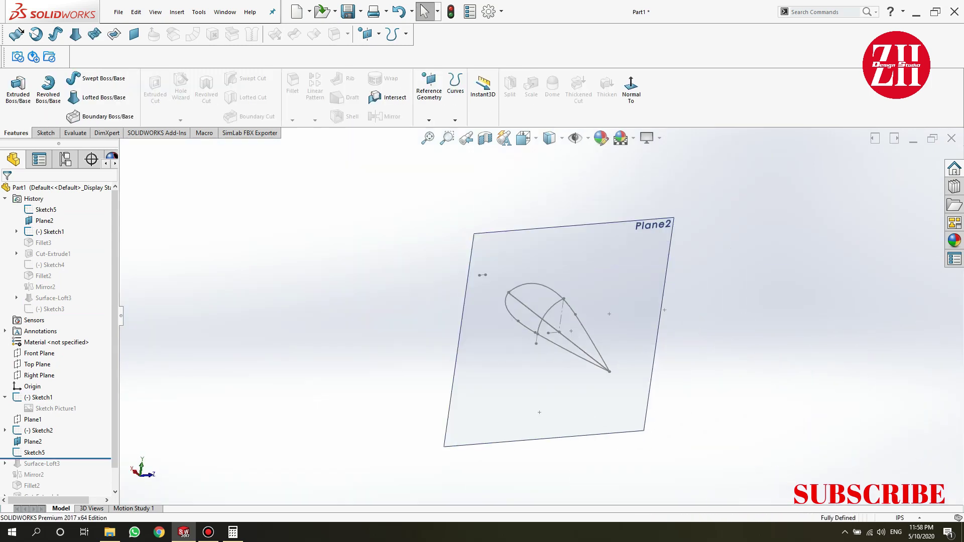
- Retry the lofted surface with Sketch1 as a profile and Sketch5 as guide curve
{"action": "left_click", "coordinate": [75, 34]}
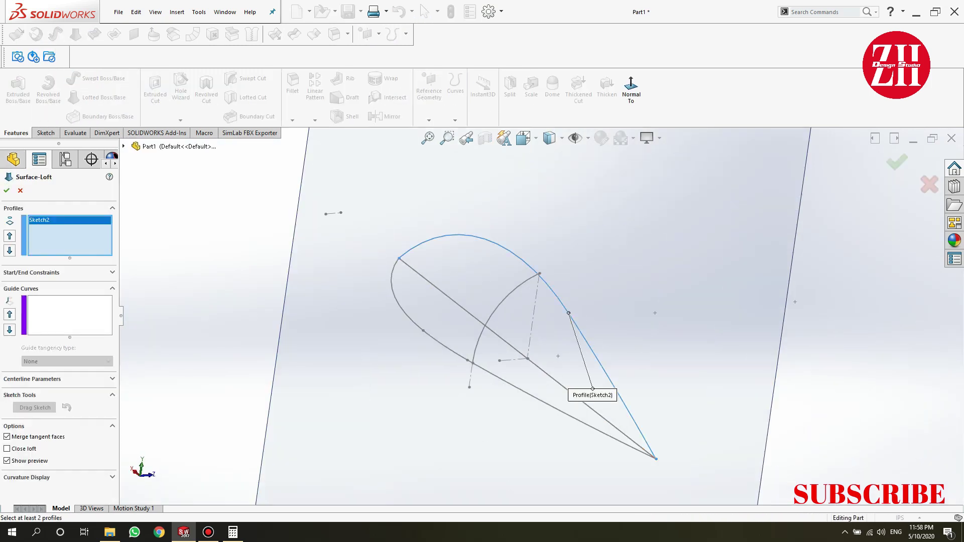
{"action": "left_click", "coordinate": [466, 360]}
{"action": "left_click", "coordinate": [70, 314]}
{"action": "left_click", "coordinate": [524, 280]}
{"action": "middle_click_drag", "start_coordinate": [525, 280], "coordinate": [562, 286]}
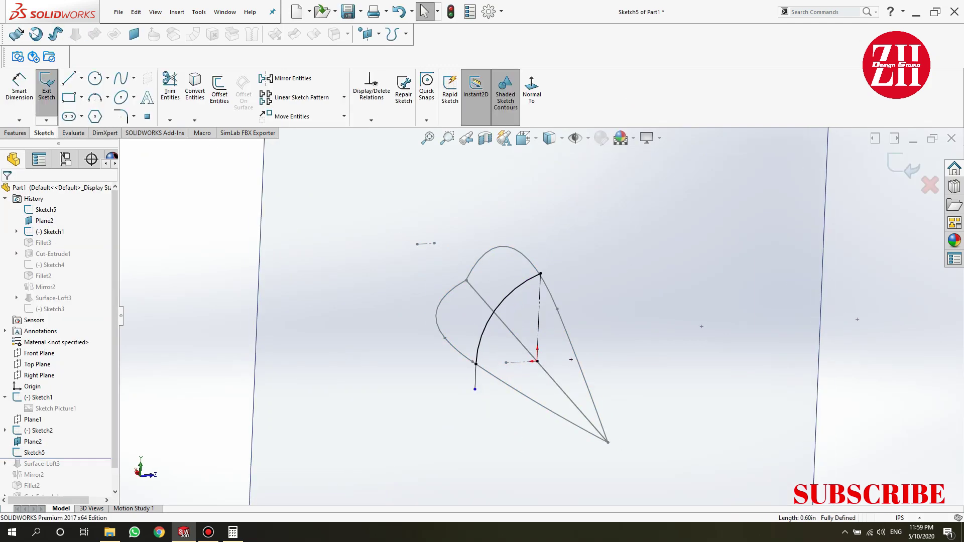
- Pierce Sketch5's upper end point onto the Sketch2 arc and finish Sketch5
{"action": "left_click", "coordinate": [540, 273]}
{"action": "scroll", "coordinate": [539, 266], "scroll_direction": "up", "scroll_amount": 3}
{"action": "left_click", "coordinate": [541, 284]}
{"action": "left_click", "coordinate": [555, 312], "text": "ctrl"}
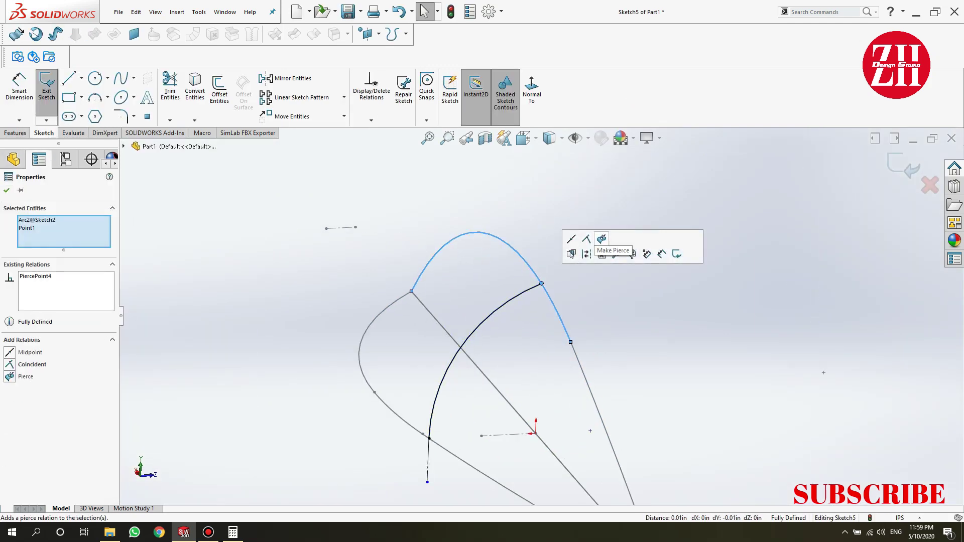
{"action": "left_click", "coordinate": [904, 166]}
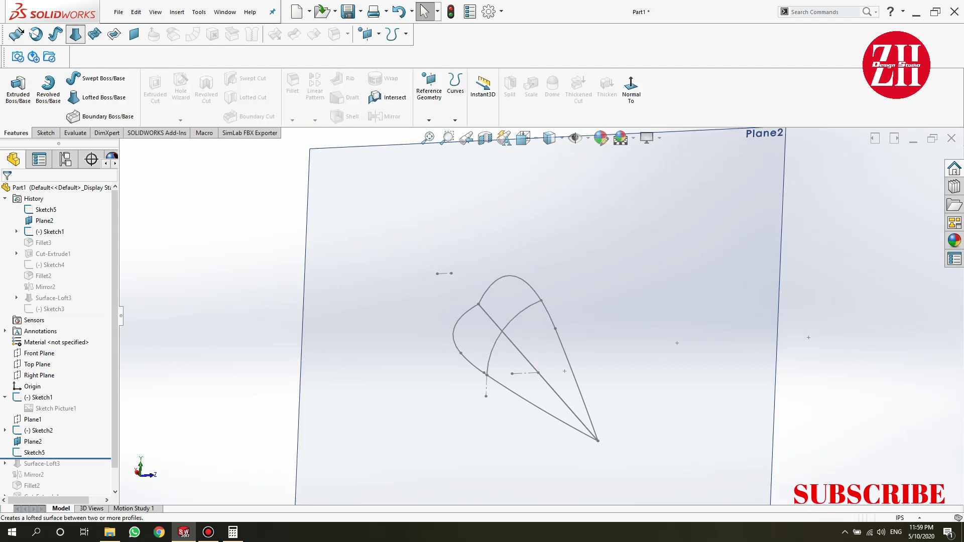
- Trial a lofted surface with Sketch1 and Sketch2 profiles and Sketch5 guide, then cancel
{"action": "left_click", "coordinate": [76, 34]}
{"action": "left_click", "coordinate": [577, 387]}
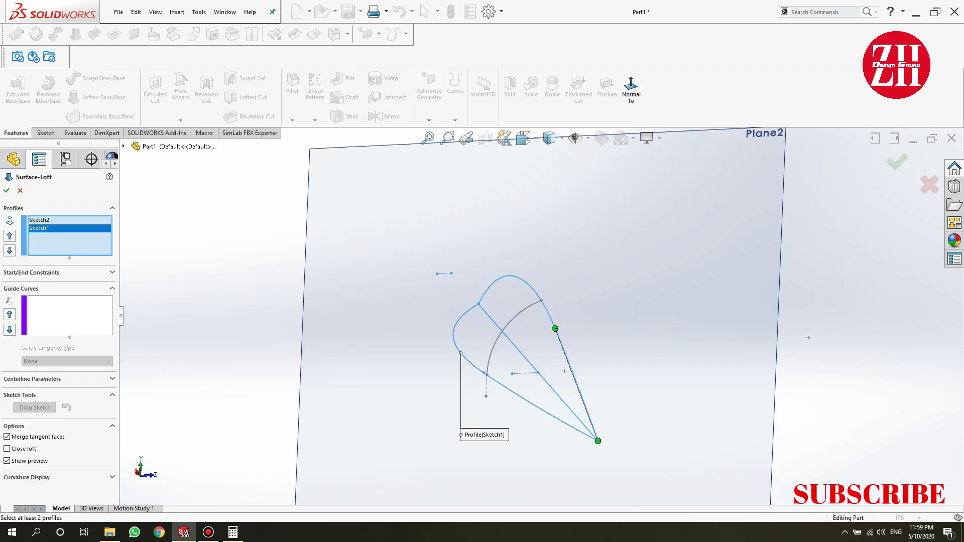
{"action": "left_click", "coordinate": [107, 250]}
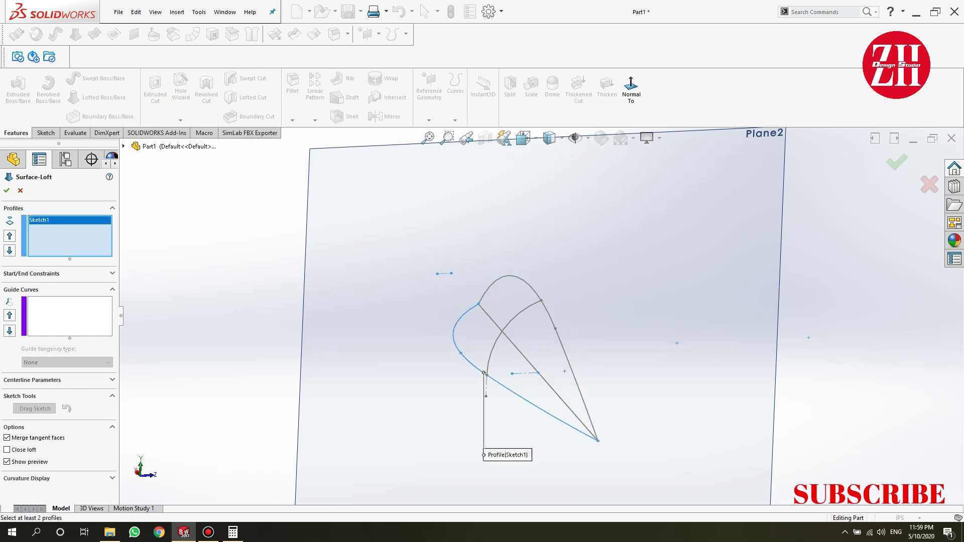
{"action": "left_click", "coordinate": [580, 403]}
{"action": "left_click", "coordinate": [500, 334]}
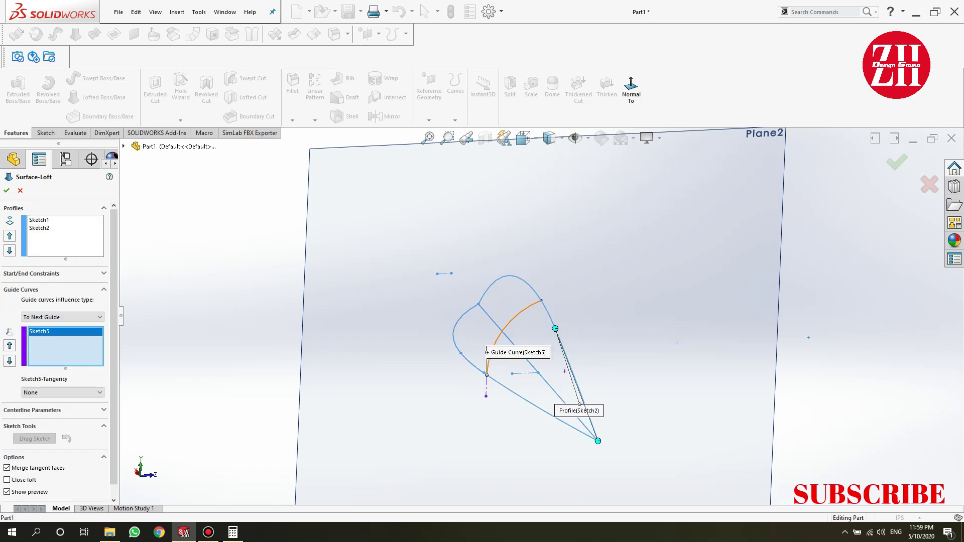
{"action": "key", "text": "Escape"}
- Inspect Sketch1 and close it without changes
{"action": "left_click", "coordinate": [45, 369]}
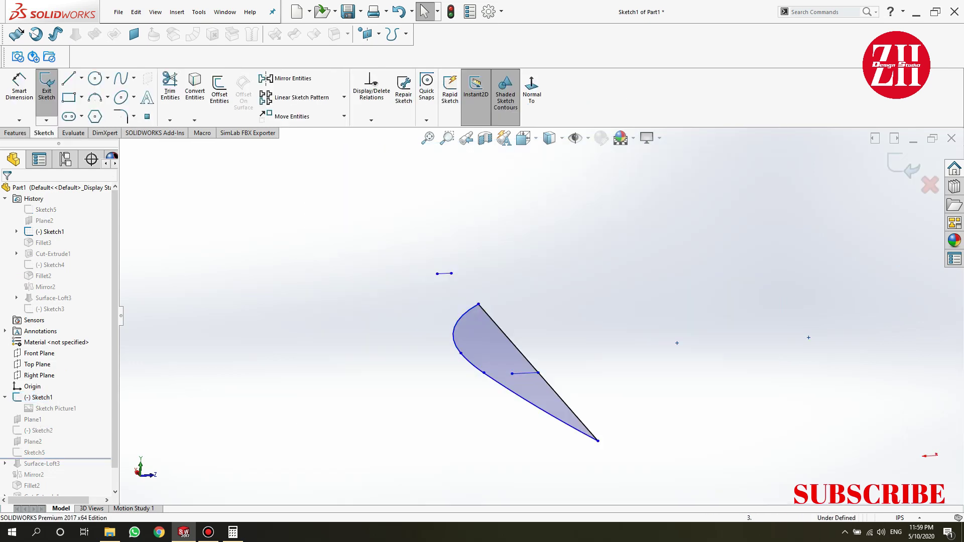
{"action": "left_click", "coordinate": [537, 372]}
{"action": "left_click", "coordinate": [18, 86]}
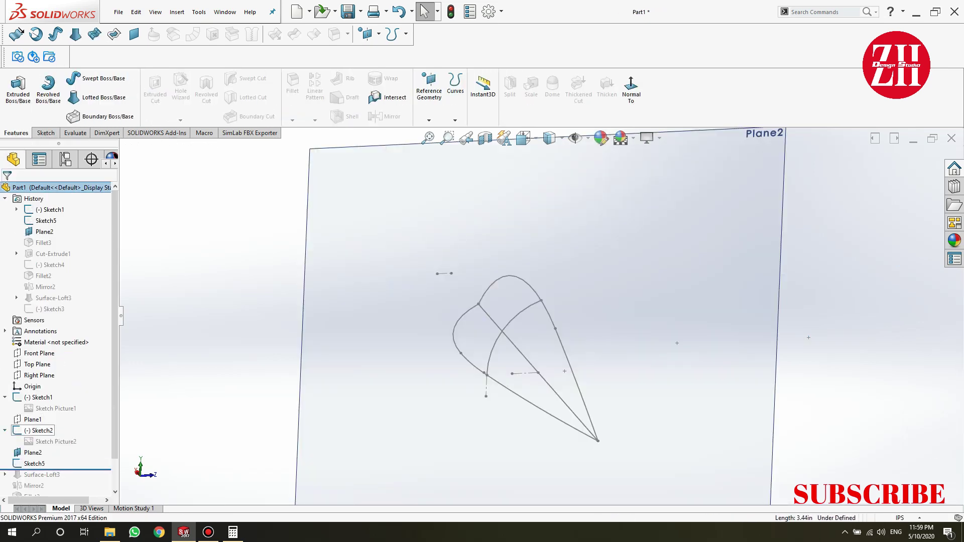
- Convert Sketch2's straight diagonal line to construction geometry
{"action": "left_click", "coordinate": [43, 430]}
{"action": "left_click", "coordinate": [22, 412]}
{"action": "key", "text": "Escape"}
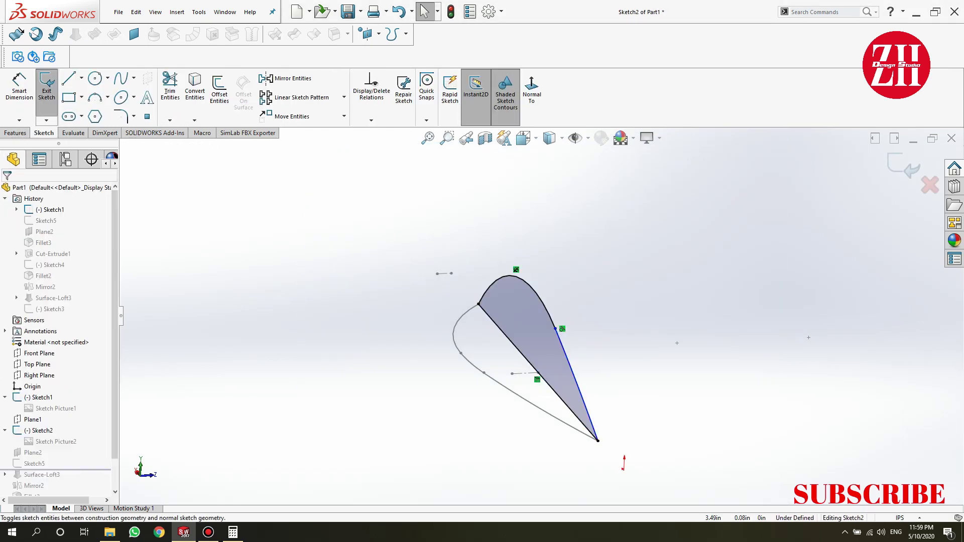
{"action": "left_click", "coordinate": [536, 377]}
{"action": "right_click", "coordinate": [537, 376]}
{"action": "key", "text": "Escape"}
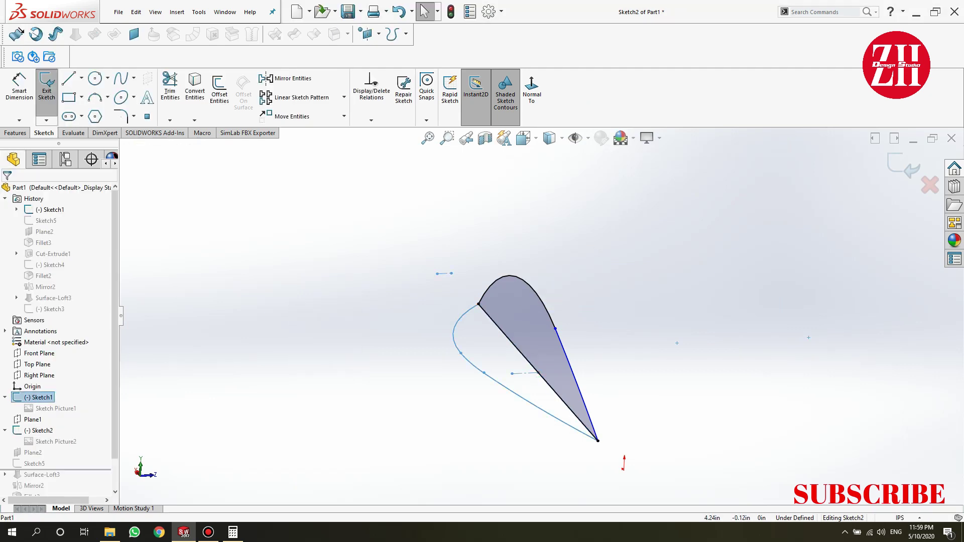
{"action": "left_click", "coordinate": [536, 376]}
{"action": "left_click", "coordinate": [531, 284]}
- Create Surface-Loft4 from Sketch2 and Sketch1 profiles with Sketch5 as guide curve
{"action": "key", "text": "ctrl+b"}
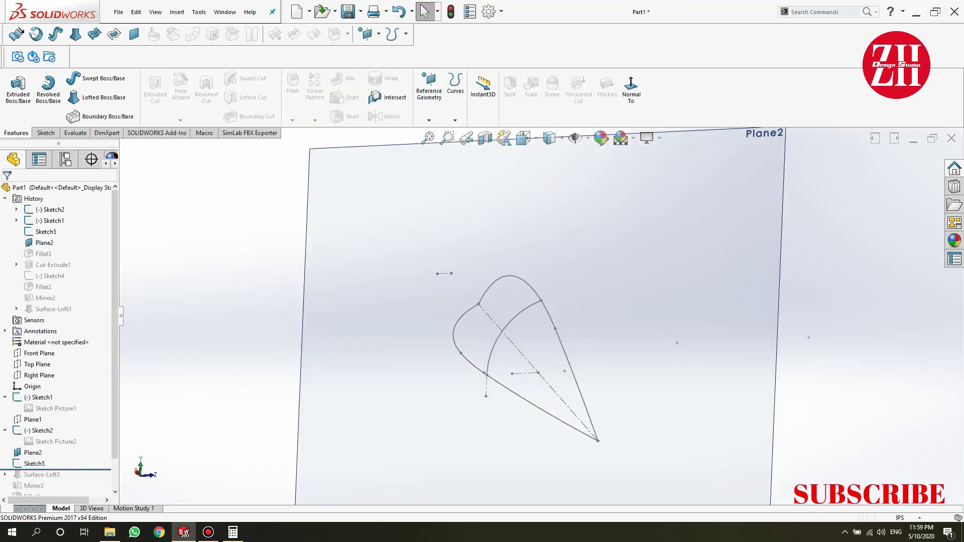
{"action": "left_click", "coordinate": [75, 34]}
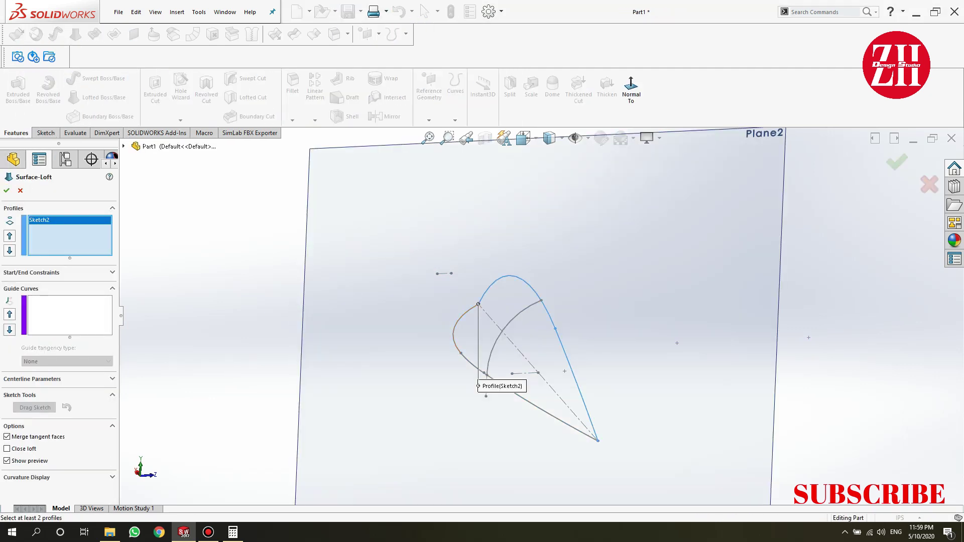
{"action": "left_click", "coordinate": [478, 304]}
{"action": "left_click", "coordinate": [502, 334]}
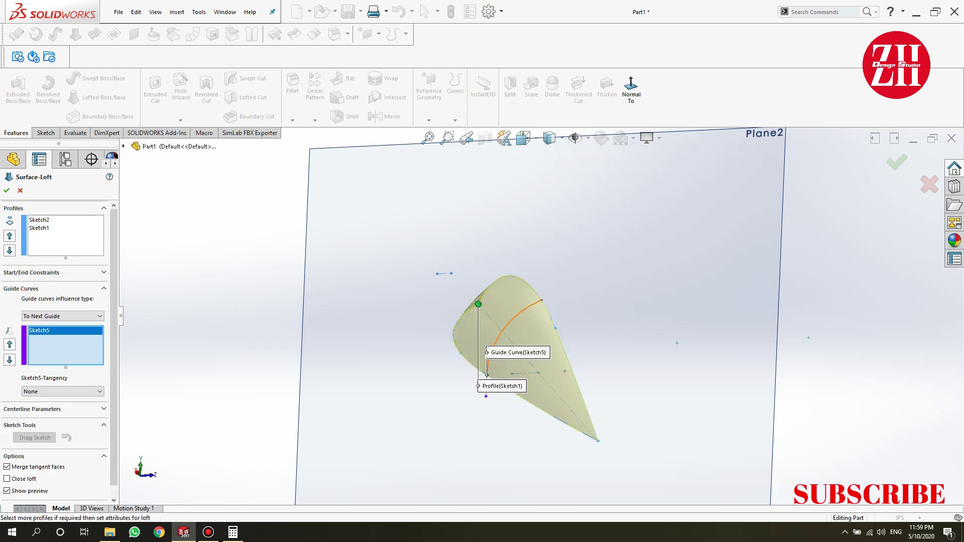
{"action": "key", "text": "Return"}
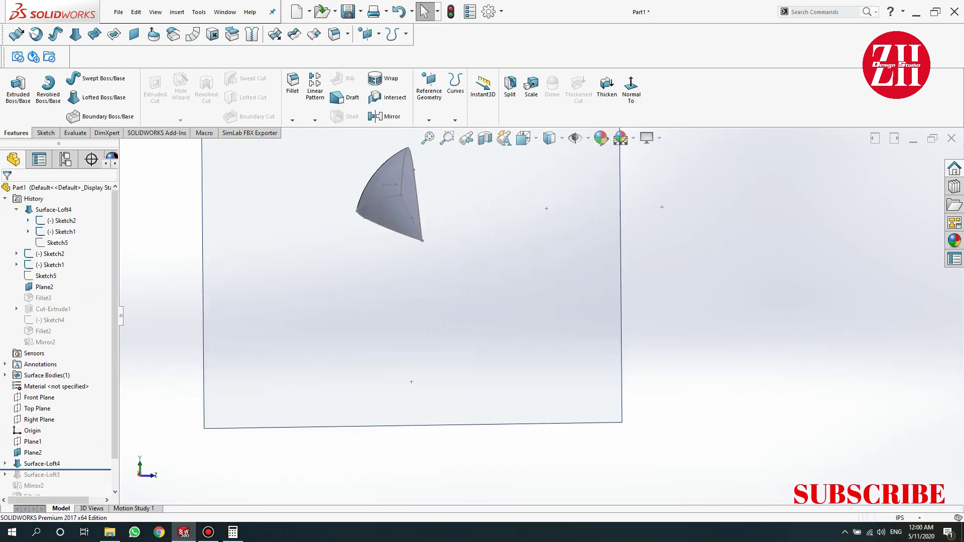
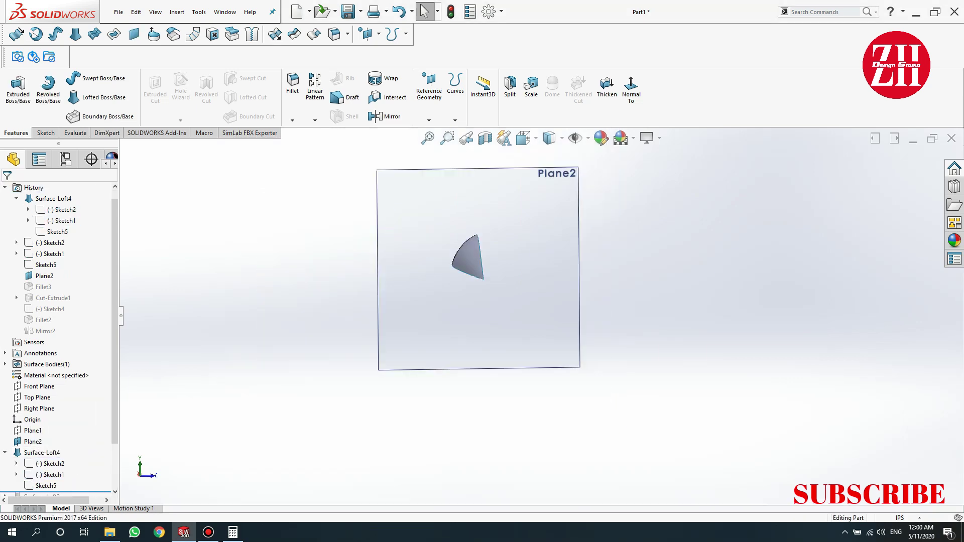
- Open the dangling Sketch3 for editing and select its lower arc and centerline
{"action": "mouse_move", "coordinate": [412, 281]}
{"action": "middle_mouse_down"}
{"action": "mouse_move", "coordinate": [482, 261]}
{"action": "mouse_move", "coordinate": [482, 281]}
{"action": "mouse_move", "coordinate": [467, 281]}
{"action": "middle_mouse_up"}
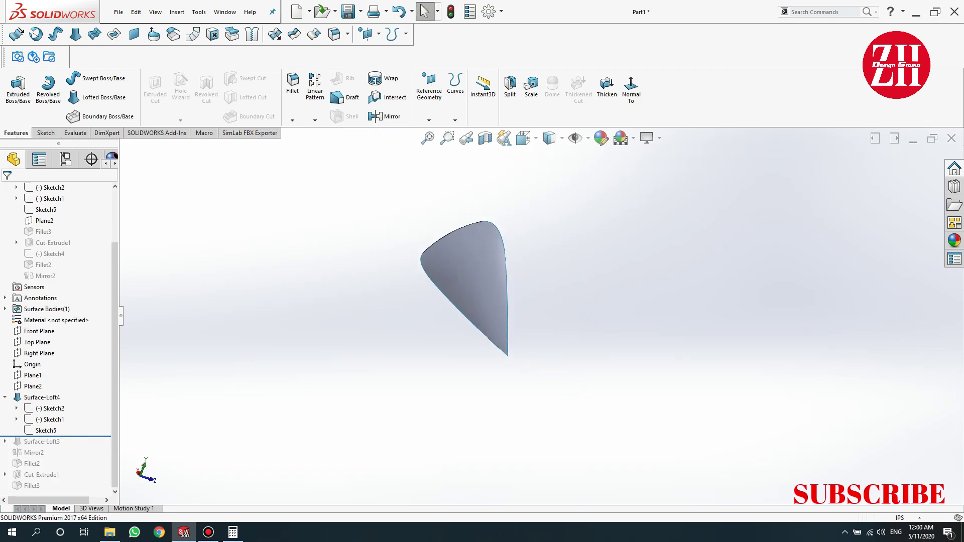
{"action": "left_click", "coordinate": [54, 442]}
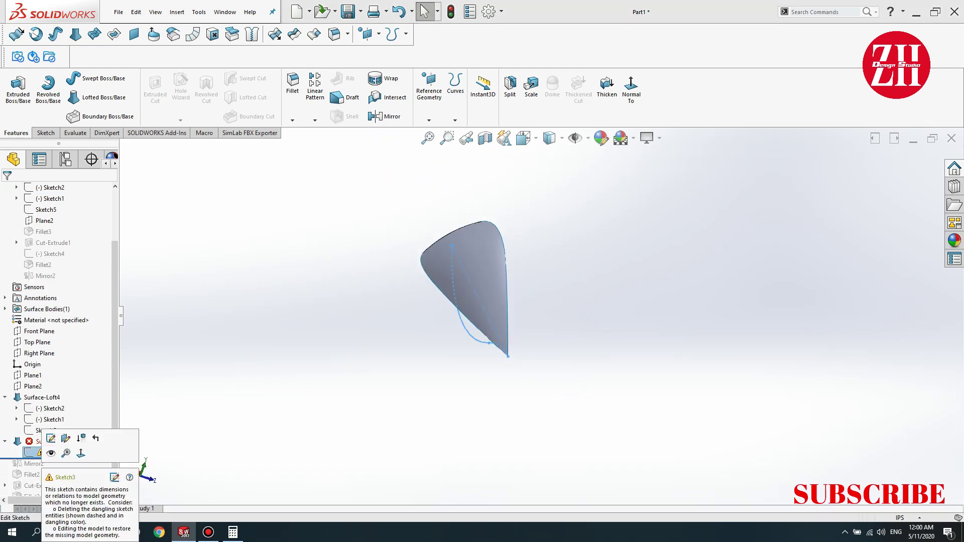
{"action": "left_click", "coordinate": [381, 281]}
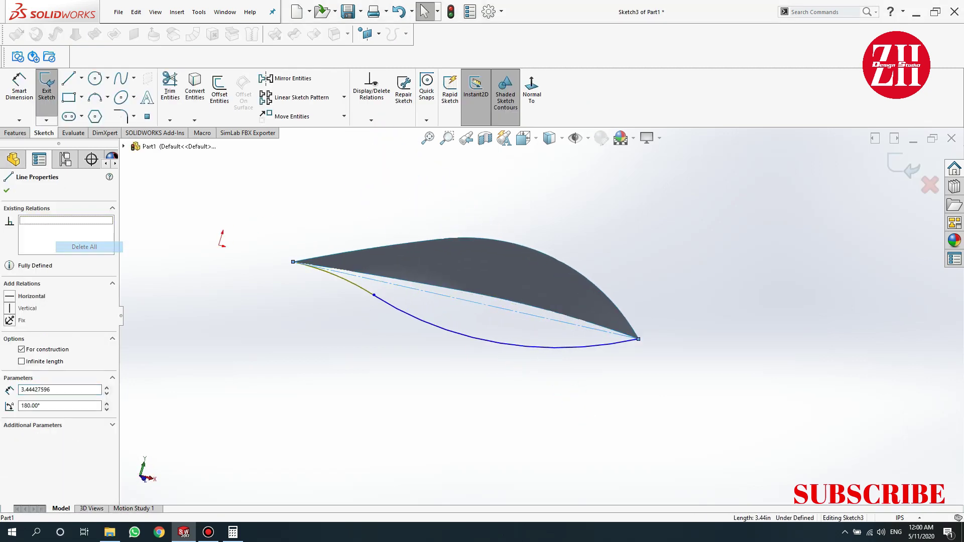
{"action": "left_click", "coordinate": [351, 284]}
{"action": "left_click", "coordinate": [382, 281], "text": "ctrl"}
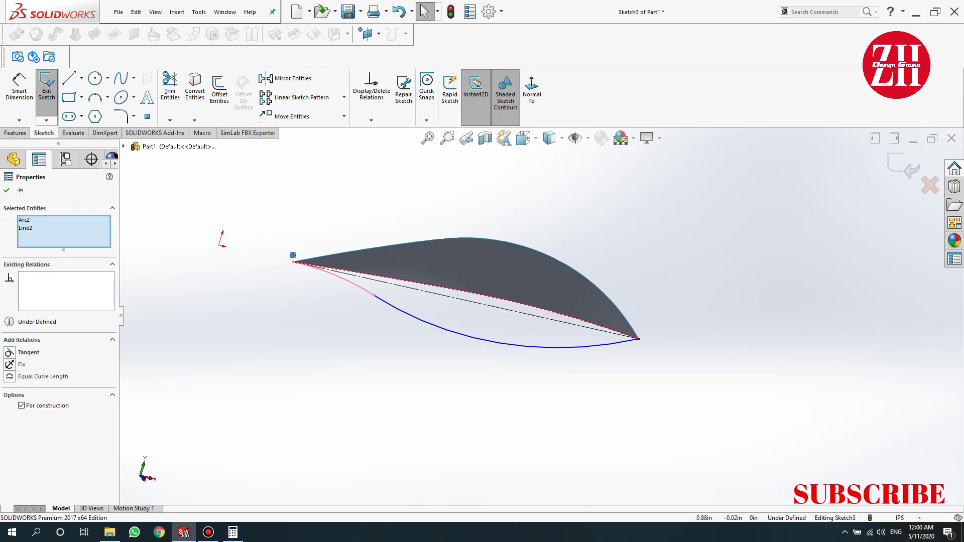
{"action": "left_click", "coordinate": [401, 312]}
{"action": "left_click", "coordinate": [392, 289], "text": "ctrl"}
- Clear the sketch selection, exit Sketch3 and switch to a side view
{"action": "left_click", "coordinate": [318, 316]}
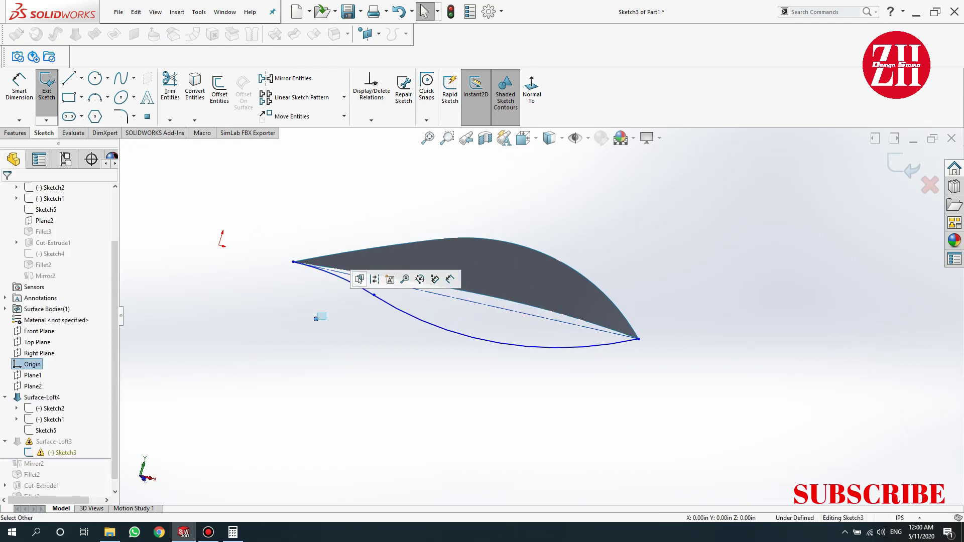
{"action": "left_click", "coordinate": [293, 262]}
{"action": "key", "text": "Escape"}
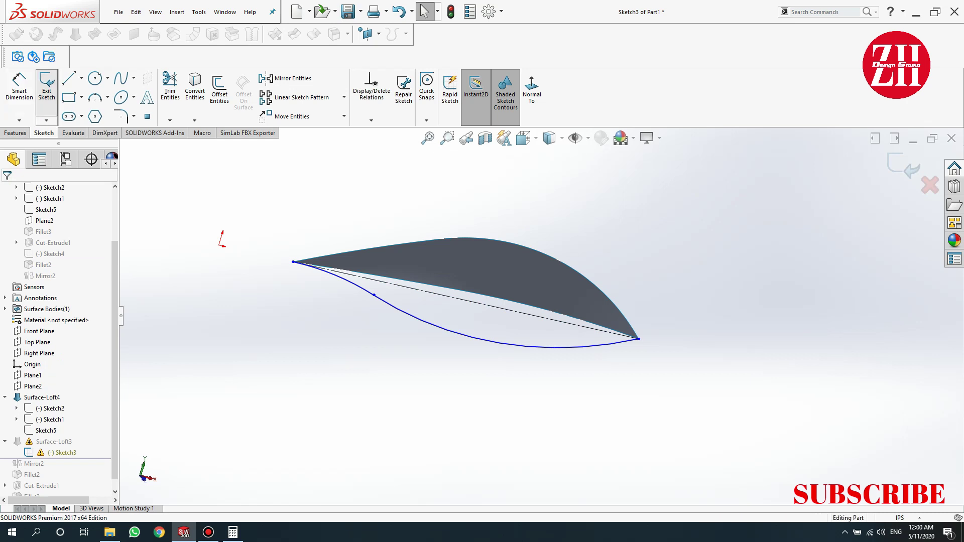
{"action": "key", "text": "ctrl+b"}
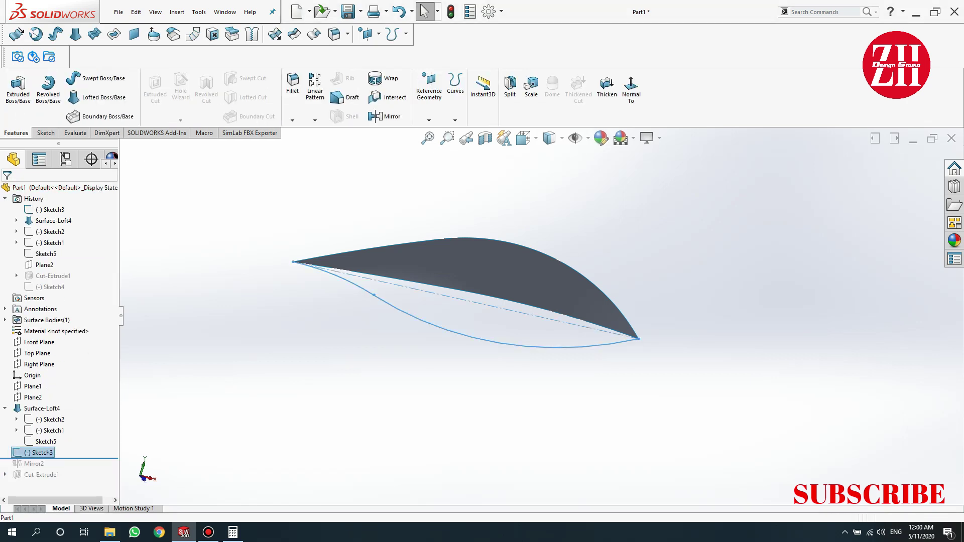
{"action": "key", "text": "ctrl+3"}
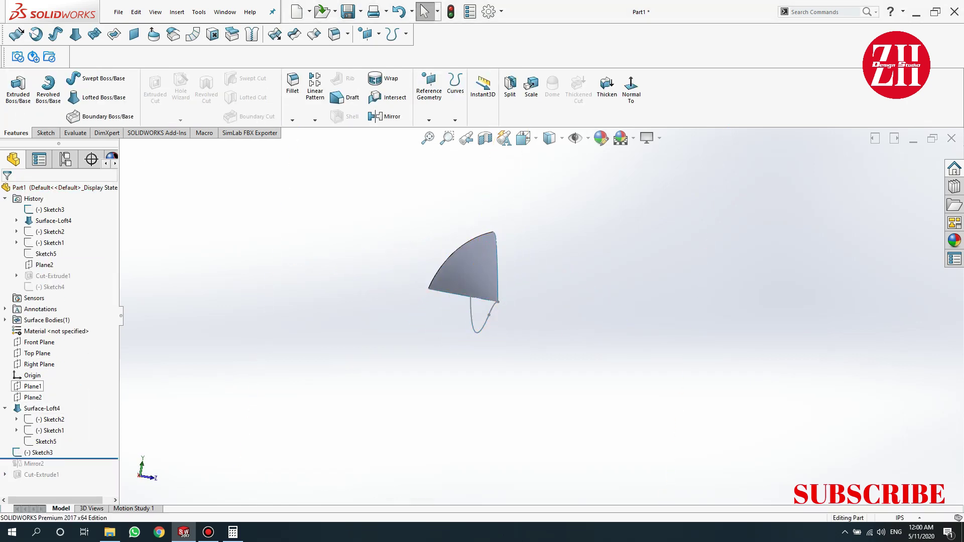
- On Plane2, convert the surface's bottom edge and draw a three-point arc to the lower curve
{"action": "left_click", "coordinate": [32, 397]}
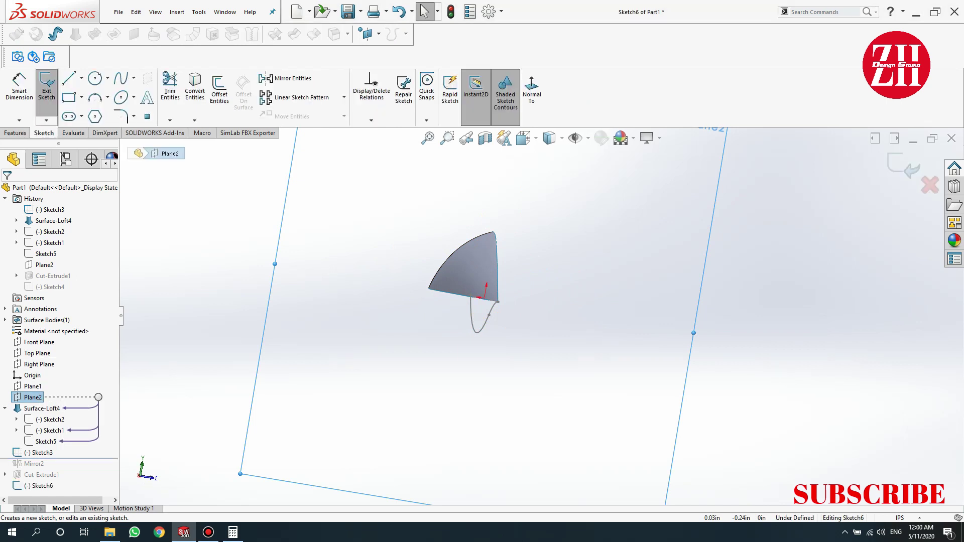
{"action": "left_click", "coordinate": [454, 293]}
{"action": "left_click", "coordinate": [195, 90]}
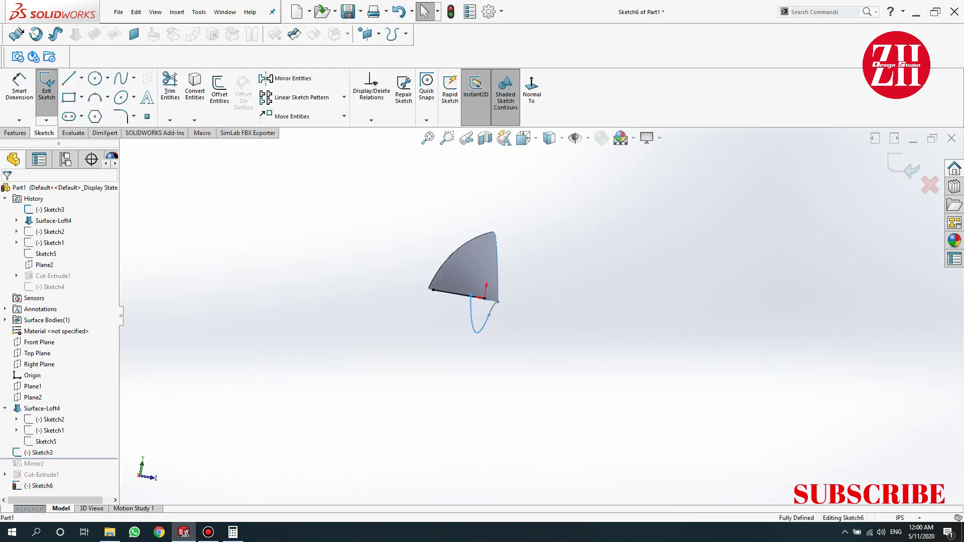
{"action": "left_click", "coordinate": [95, 97]}
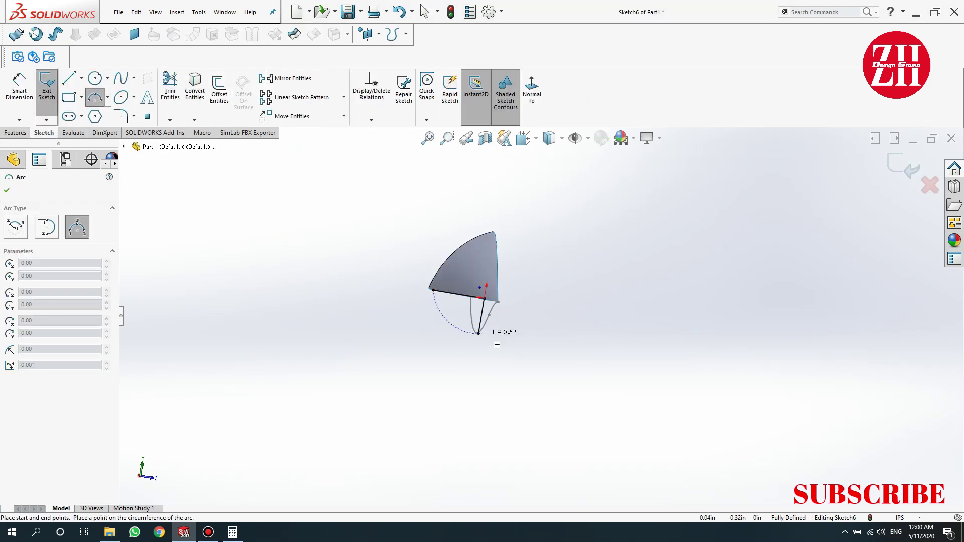
{"action": "left_click", "coordinate": [504, 260]}
{"action": "key", "text": "Escape"}
{"action": "key", "text": "space"}
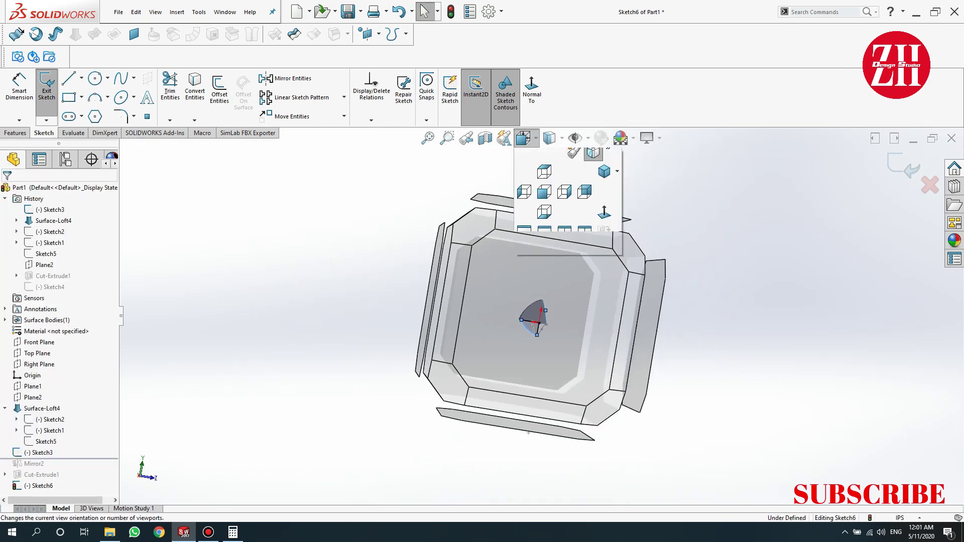
{"action": "key", "text": "ctrl+3"}
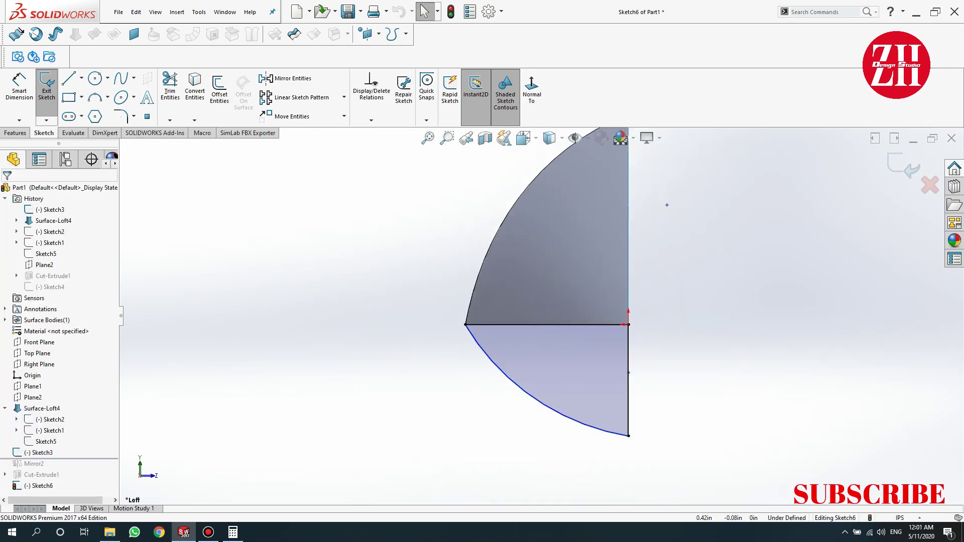
- Draw a short horizontal line from the arc's bottom end
{"action": "left_click", "coordinate": [69, 77]}
{"action": "left_click", "coordinate": [628, 436]}
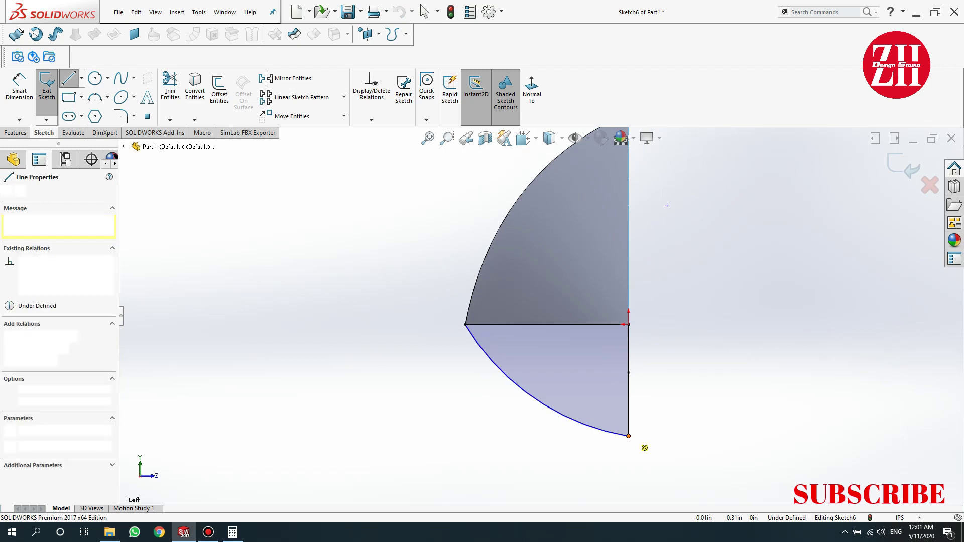
{"action": "left_click", "coordinate": [670, 436]}
{"action": "key", "text": "Escape"}
{"action": "left_click", "coordinate": [577, 424]}
{"action": "left_click", "coordinate": [650, 436], "text": "ctrl"}
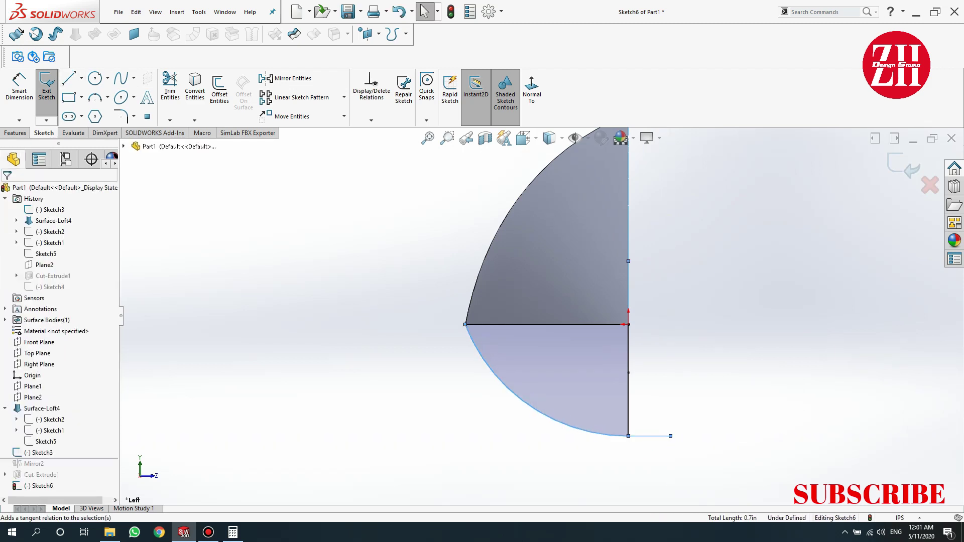
{"action": "left_click", "coordinate": [658, 417]}
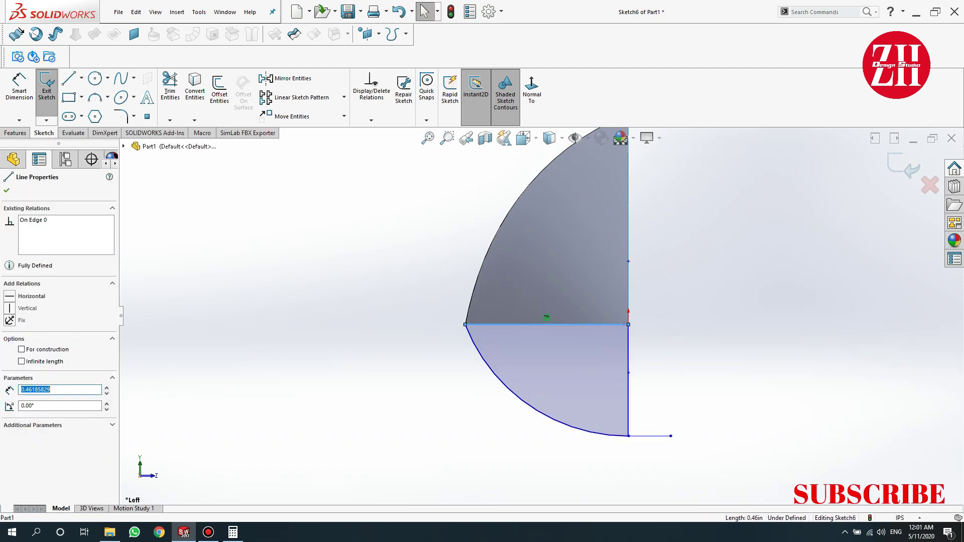
- Add a Pierce relation between the line endpoint and the surface's lower edge
{"action": "middle_click_drag", "start_coordinate": [547, 351], "coordinate": [627, 326]}
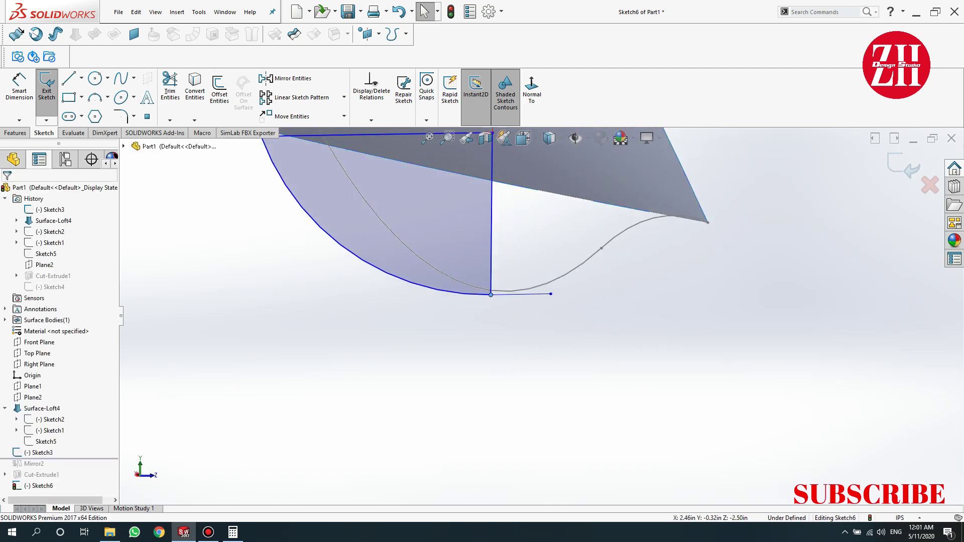
{"action": "left_click", "coordinate": [515, 284]}
{"action": "middle_click_drag", "start_coordinate": [553, 351], "coordinate": [627, 327]}
{"action": "left_click", "coordinate": [502, 284]}
{"action": "left_click", "coordinate": [398, 261], "text": "ctrl"}
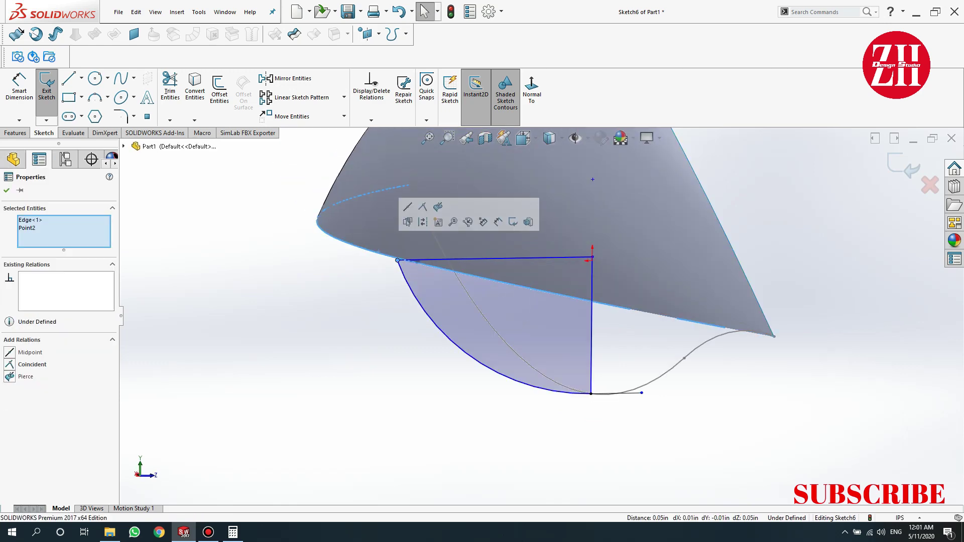
{"action": "left_click", "coordinate": [26, 376]}
- Make both straight lines construction geometry and close Sketch6
{"action": "left_click", "coordinate": [502, 262]}
{"action": "left_click", "coordinate": [592, 322], "text": "ctrl"}
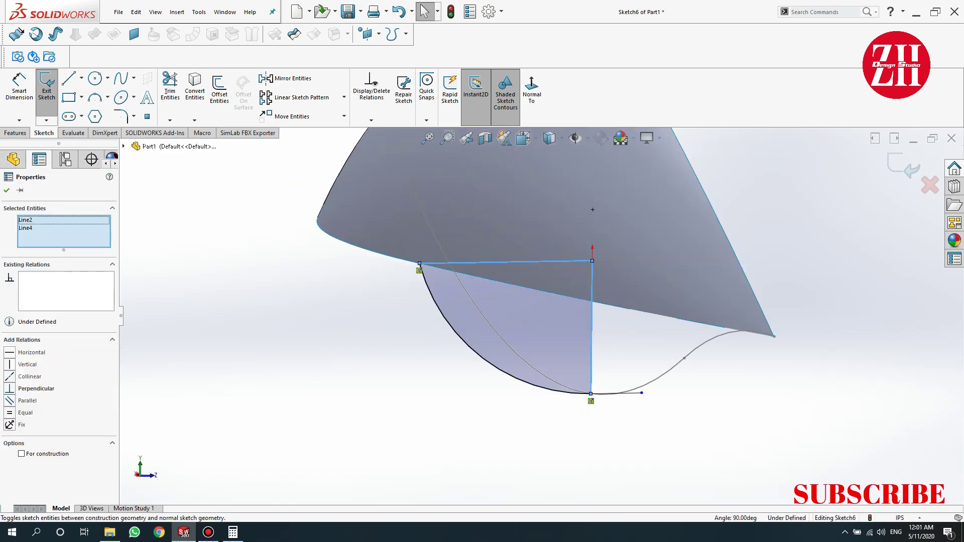
{"action": "left_click", "coordinate": [21, 453]}
{"action": "left_click", "coordinate": [591, 394]}
{"action": "key", "text": "Escape"}
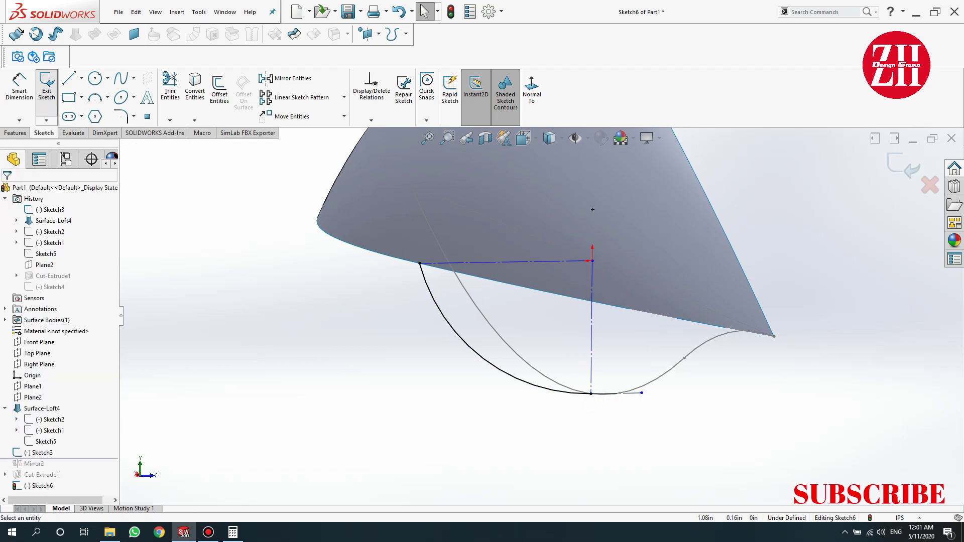
{"action": "key", "text": "ctrl+b"}
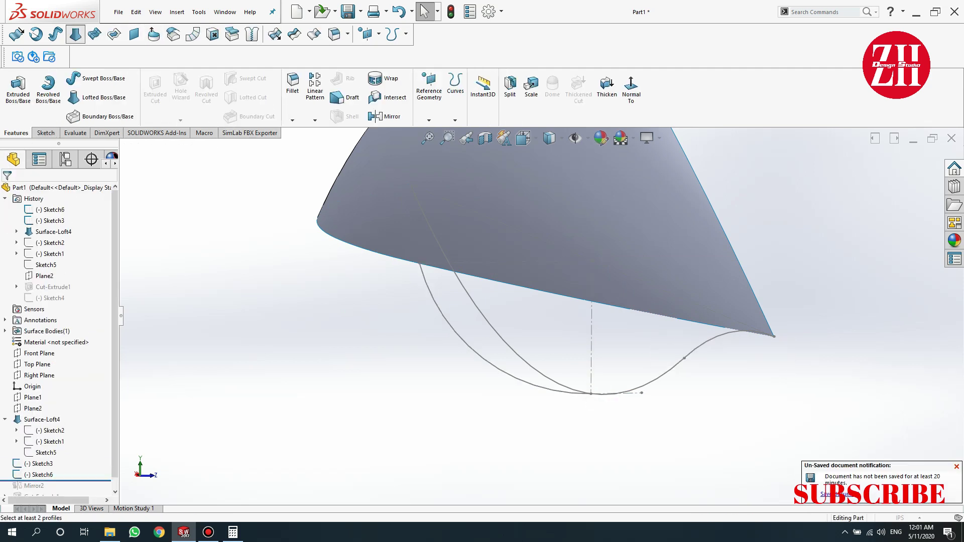
- Loft a surface from Sketch3 to the surface edge, guided by Sketch6, as Surface-Loft5
{"action": "left_click", "coordinate": [380, 253]}
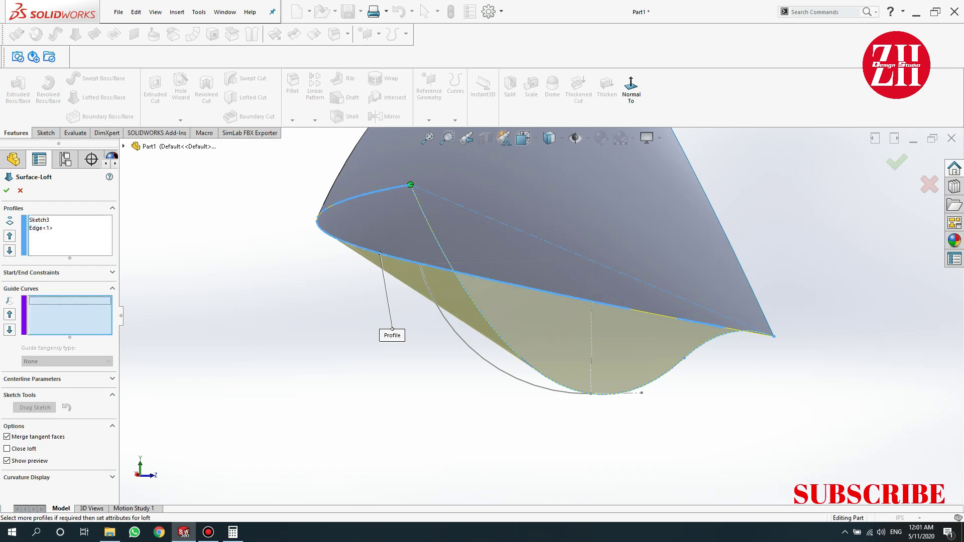
{"action": "left_click", "coordinate": [482, 361]}
{"action": "left_click", "coordinate": [6, 191]}
{"action": "middle_click_drag", "start_coordinate": [502, 301], "coordinate": [552, 281]}
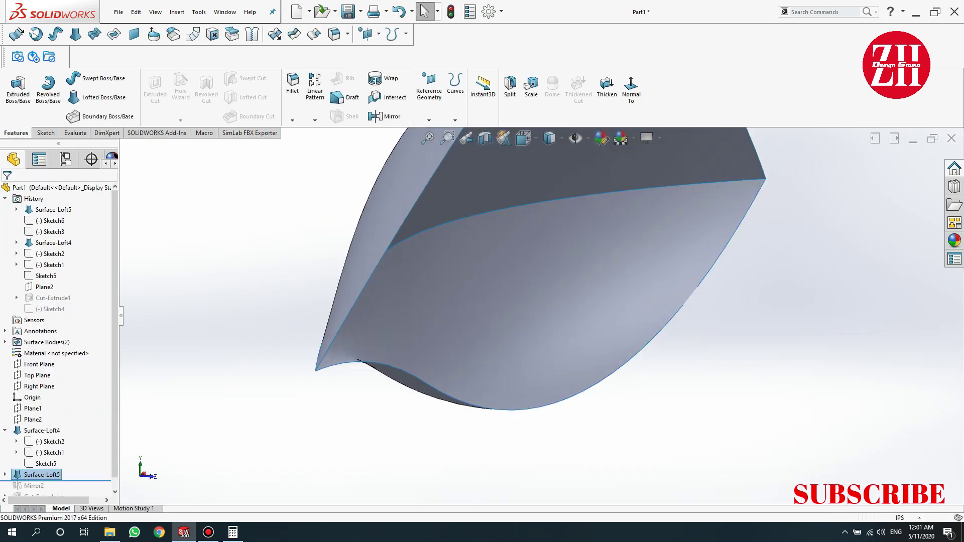
{"action": "key", "text": "ctrl+4"}
{"action": "scroll", "coordinate": [55, 352], "scroll_direction": "down", "scroll_amount": 1}
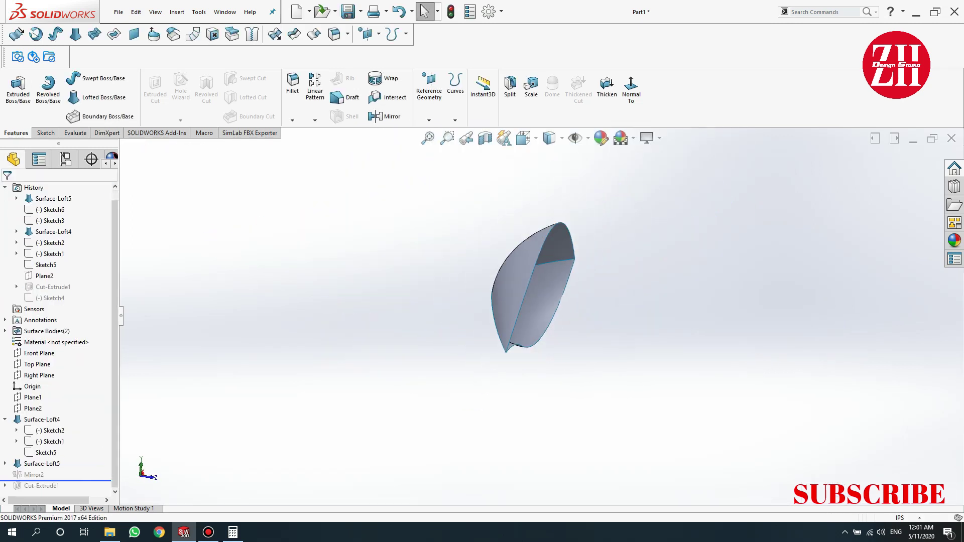
- Add the loft surfaces to Mirror2 so they mirror across Plane1
{"action": "left_click", "coordinate": [33, 475]}
{"action": "left_click", "coordinate": [21, 495]}
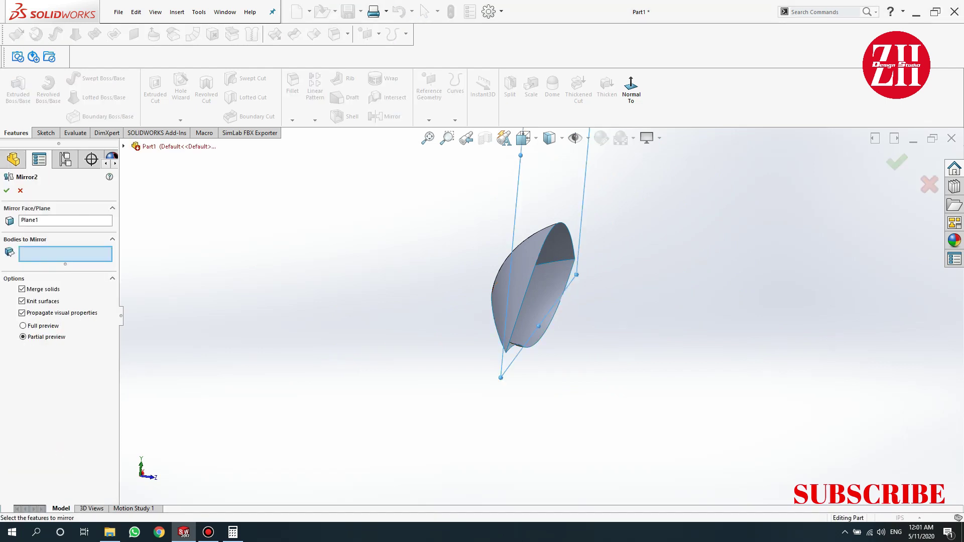
{"action": "left_click", "coordinate": [522, 301]}
{"action": "key", "text": "Return"}
{"action": "key", "text": "ctrl+1"}
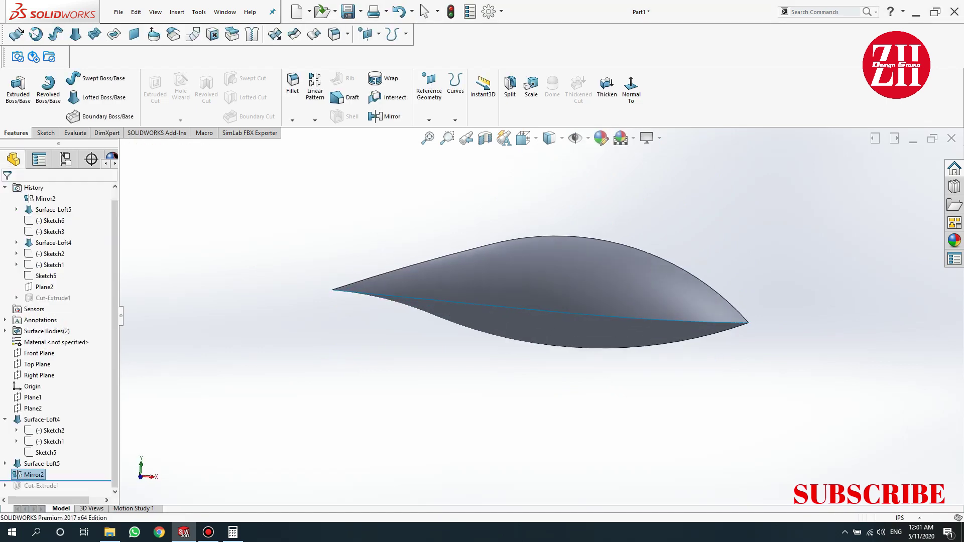
{"action": "key", "text": "Left"}
{"action": "key", "text": "Up"}
{"action": "key", "text": "Left"}
{"action": "key", "text": "Left"}
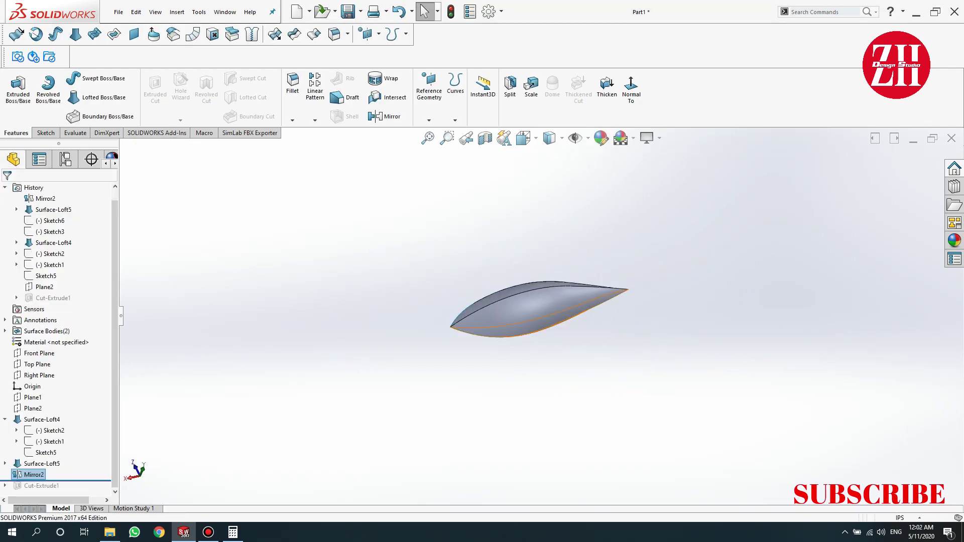
- Knit the mirrored surfaces into a solid body
{"action": "key", "text": "k"}
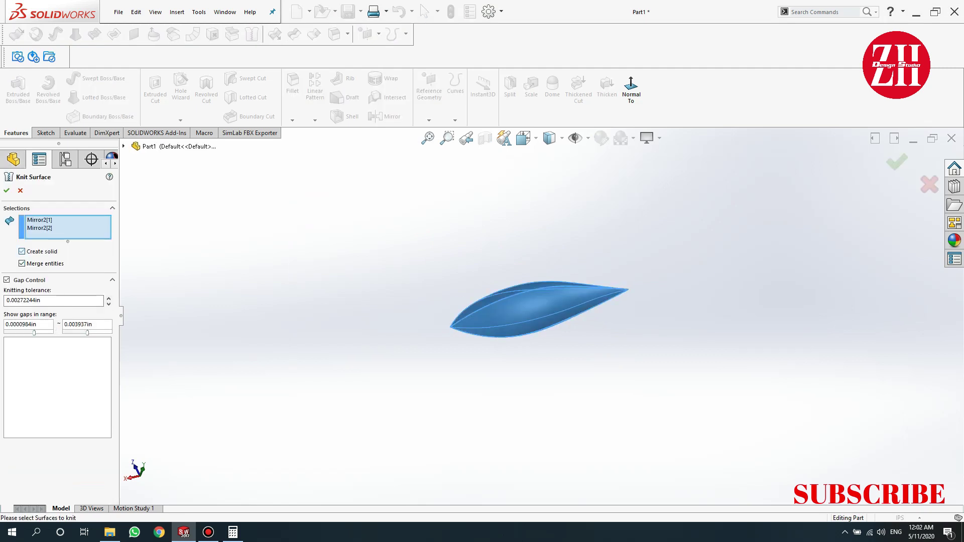
{"action": "key", "text": "Return"}
{"action": "scroll", "coordinate": [416, 347], "scroll_direction": "down", "scroll_amount": 2}
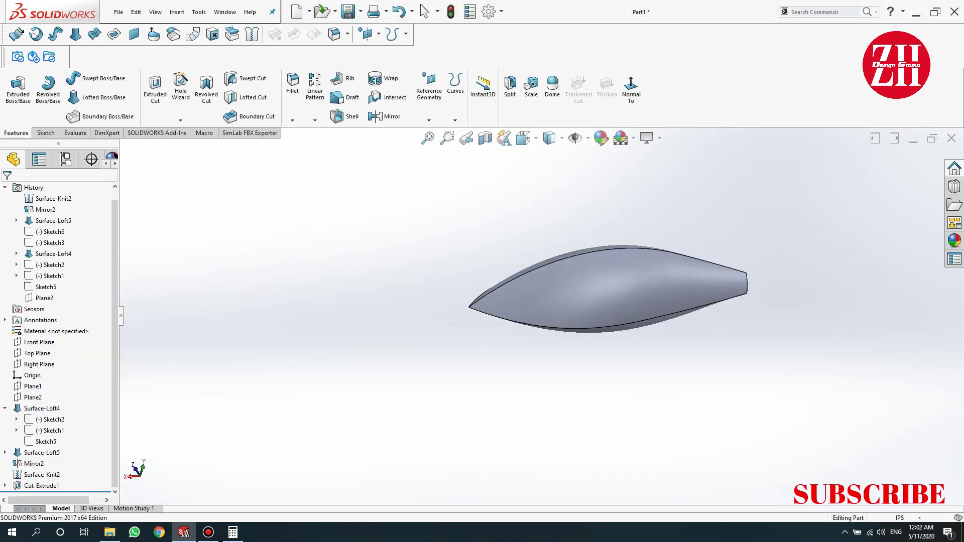
- Fillet the lens's top edge as Fillet5, dropping the problem underside face
{"action": "left_click", "coordinate": [292, 83]}
{"action": "left_click", "coordinate": [602, 246]}
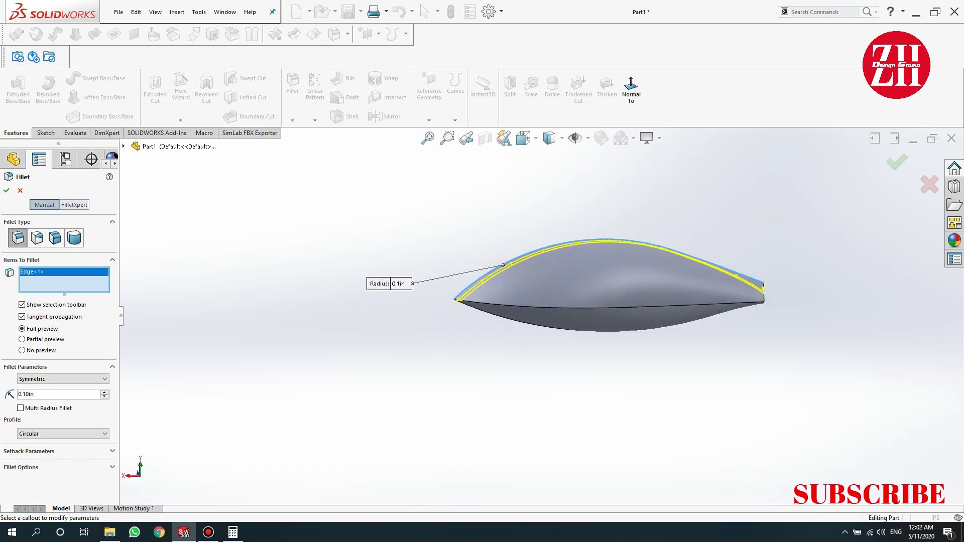
{"action": "middle_click_drag", "start_coordinate": [602, 281], "coordinate": [602, 251]}
{"action": "left_click", "coordinate": [602, 301]}
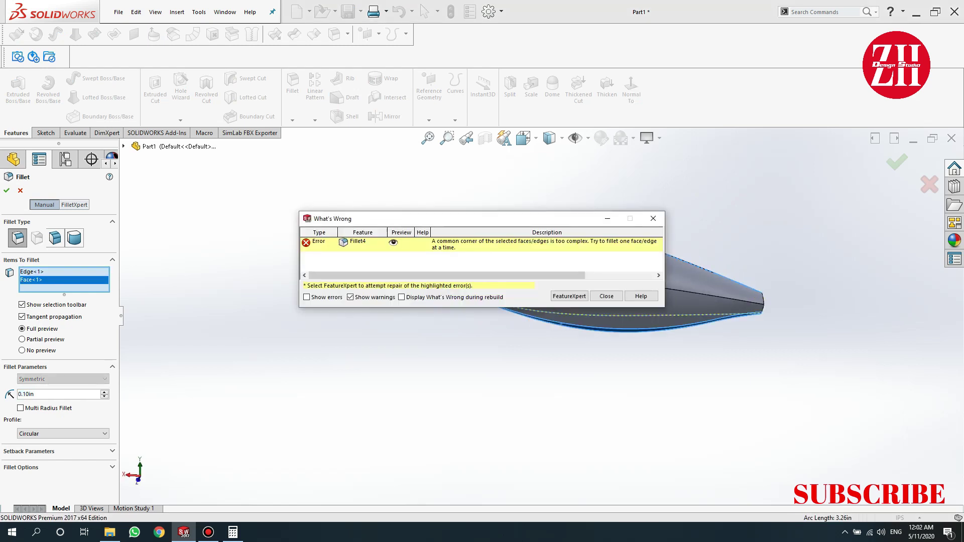
{"action": "left_click", "coordinate": [606, 296]}
{"action": "key", "text": "Delete"}
{"action": "key", "text": "Return"}
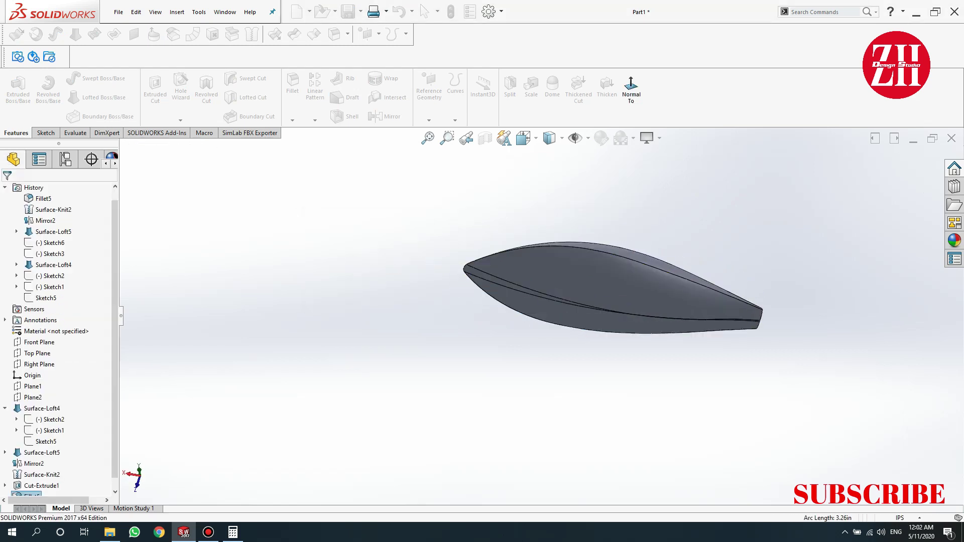
- Add a 1mm Fillet6 on the blade's other edge and inspect the rounded edges
{"action": "left_click", "coordinate": [292, 81]}
{"action": "left_click", "coordinate": [634, 205]}
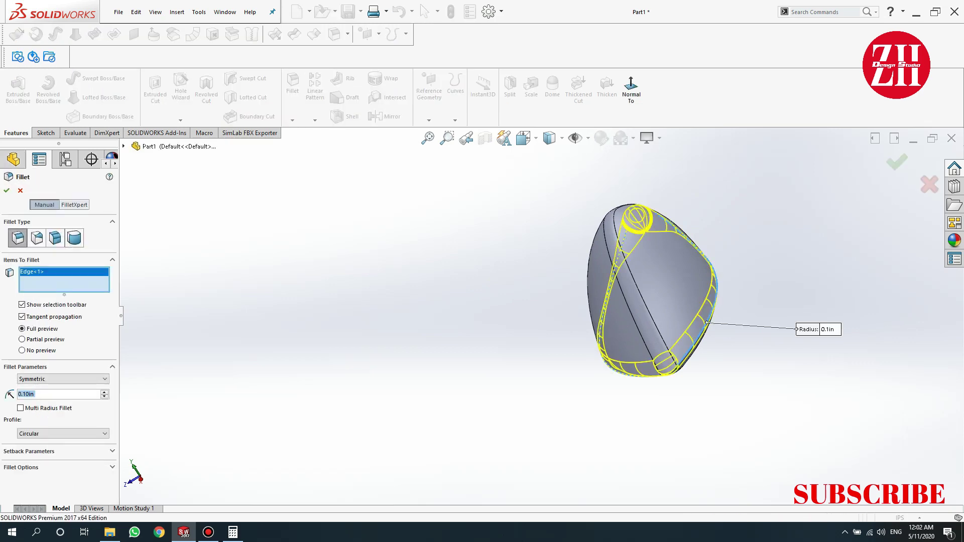
{"action": "middle_click_drag", "start_coordinate": [652, 301], "coordinate": [652, 251]}
{"action": "type", "text": "m"}
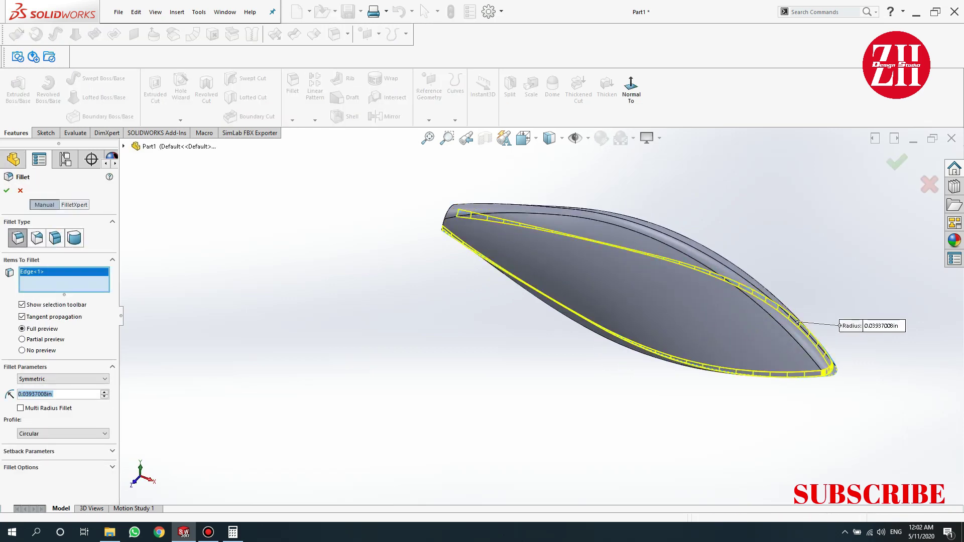
{"action": "key", "text": "Return"}
{"action": "scroll", "coordinate": [426, 211], "scroll_direction": "down", "scroll_amount": 5}
{"action": "middle_click_drag", "start_coordinate": [552, 302], "coordinate": [382, 271]}
{"action": "scroll", "coordinate": [451, 281], "scroll_direction": "up", "scroll_amount": 5}
{"action": "mouse_move", "coordinate": [452, 281]}
{"action": "middle_mouse_down"}
{"action": "mouse_move", "coordinate": [462, 291]}
{"action": "mouse_move", "coordinate": [396, 231]}
{"action": "middle_mouse_up"}
{"action": "scroll", "coordinate": [472, 271], "scroll_direction": "down", "scroll_amount": 5}
- Unsuppress Sketch Picture1 under Sketch1 to show the lure reference photo
{"action": "key", "text": "ctrl+7"}
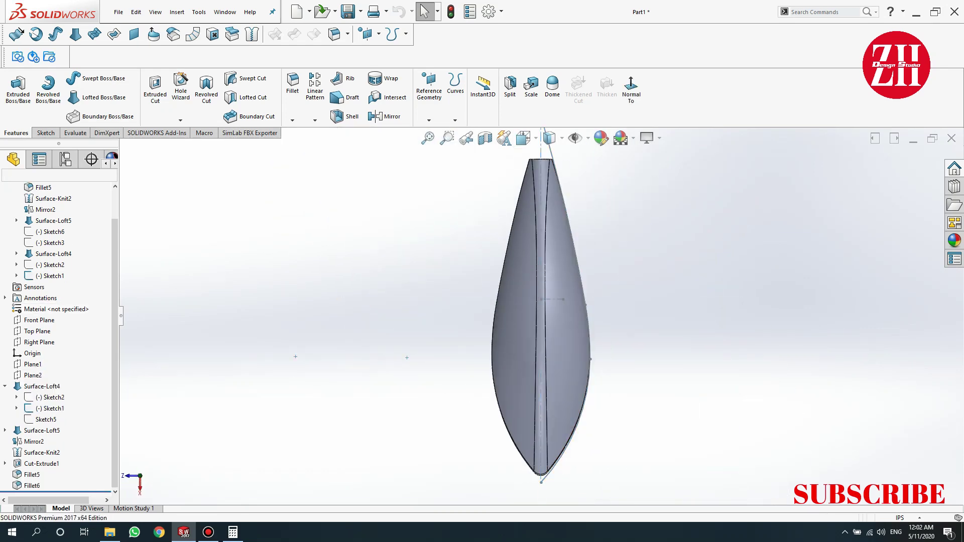
{"action": "left_click", "coordinate": [17, 408]}
{"action": "right_click", "coordinate": [60, 419]}
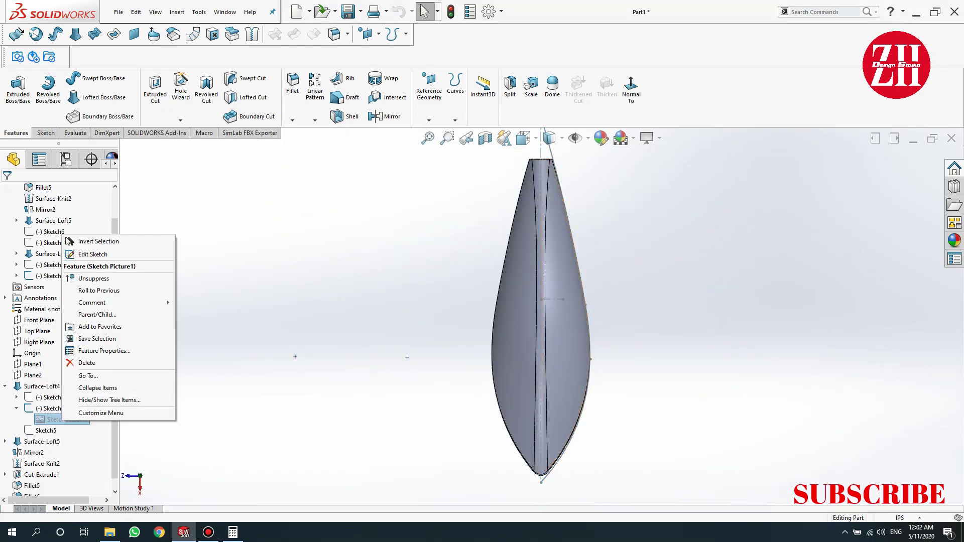
{"action": "left_click", "coordinate": [75, 278]}
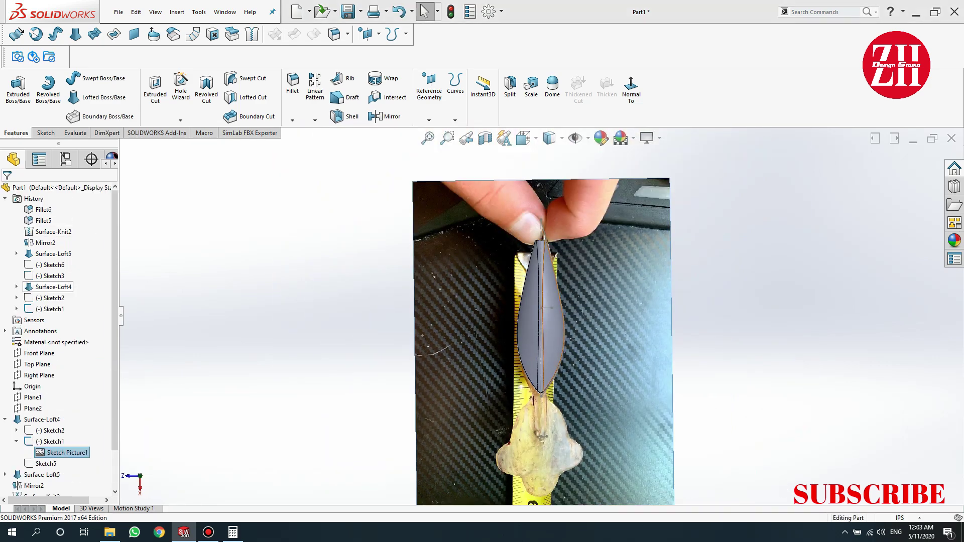
- Browse the lure reference photos in the photo viewer, then close it
{"action": "left_click", "coordinate": [110, 532]}
{"action": "double_click", "coordinate": [168, 78]}
{"action": "key", "text": "Right"}
{"action": "key", "text": "Right"}
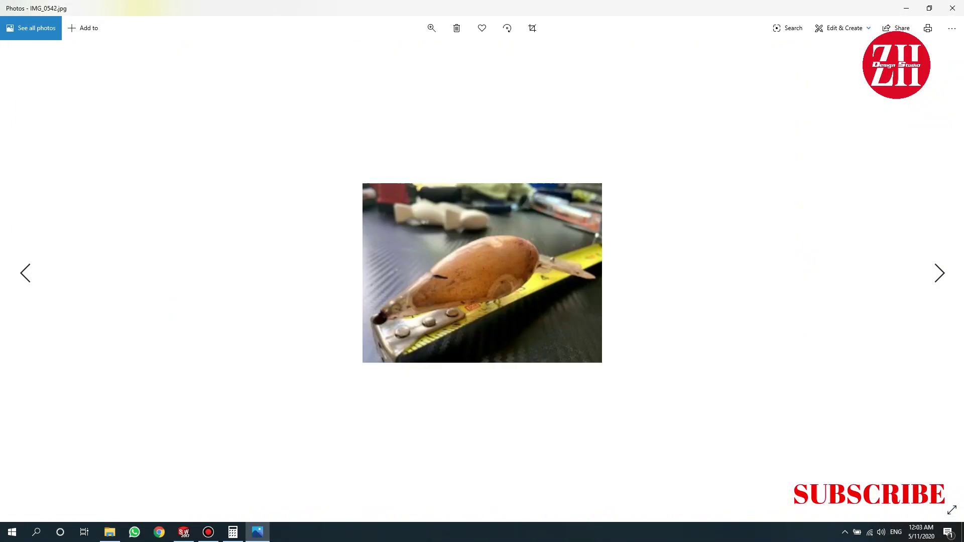
{"action": "key", "text": "Right"}
{"action": "key", "text": "Right"}
{"action": "key", "text": "Right"}
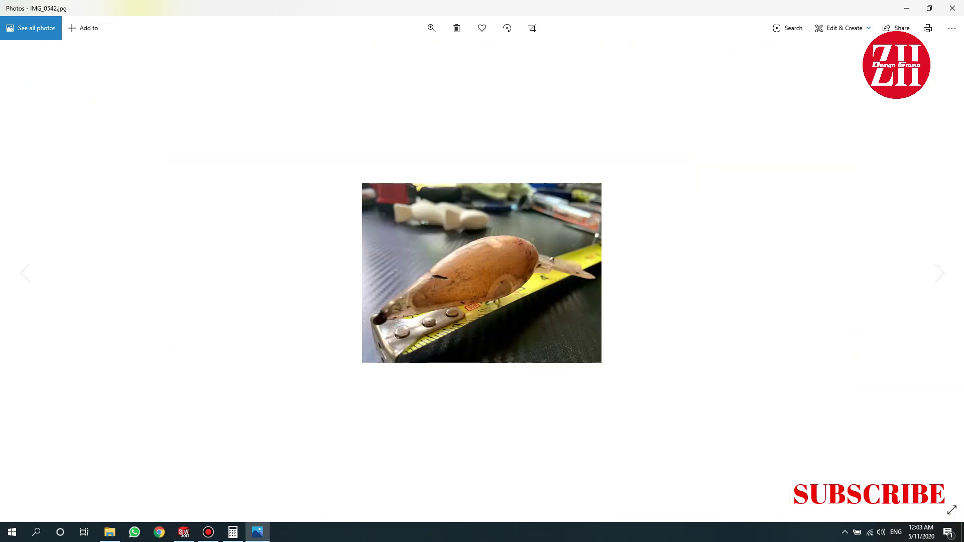
{"action": "left_click", "coordinate": [906, 8]}
- Start a sketch on Top Plane and draw a vertical line down the bill
{"action": "left_click", "coordinate": [906, 5]}
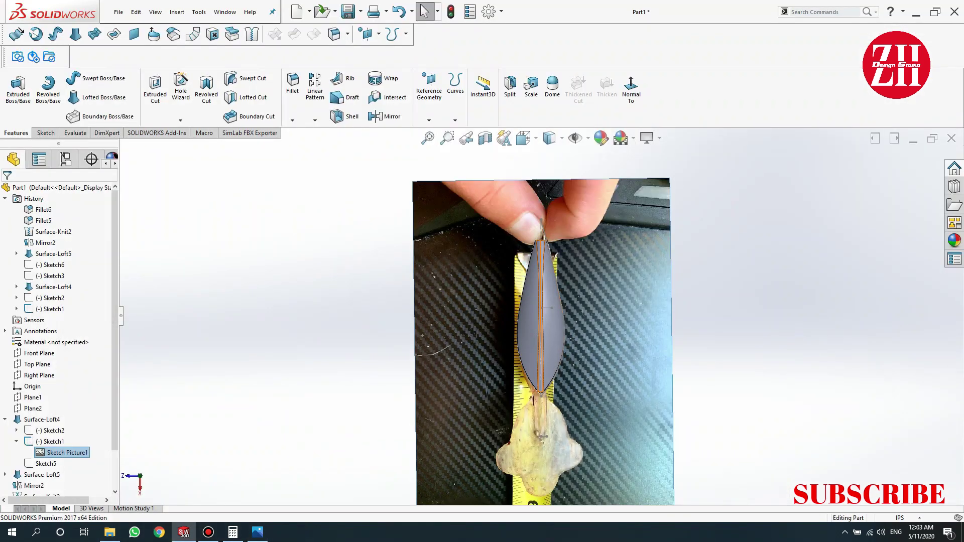
{"action": "left_click", "coordinate": [37, 364]}
{"action": "left_click", "coordinate": [75, 351]}
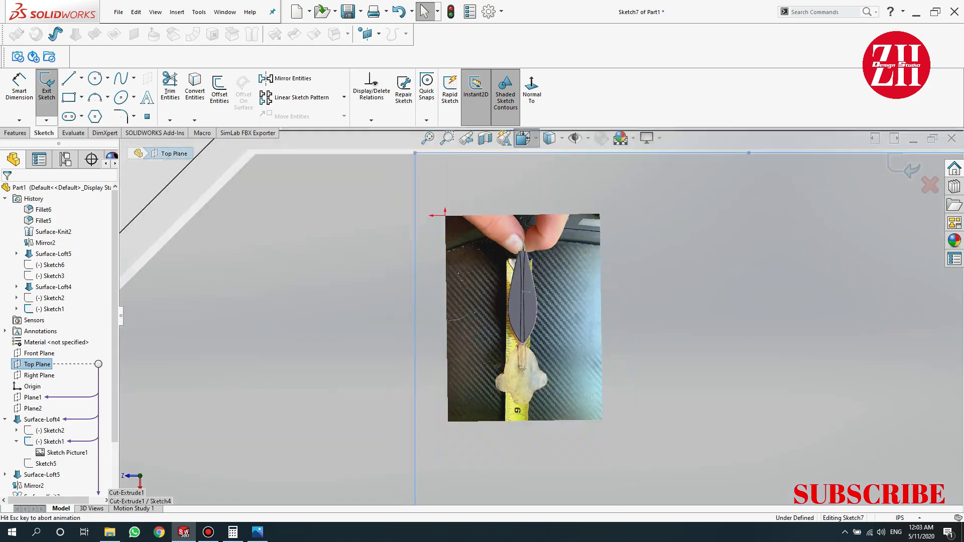
{"action": "scroll", "coordinate": [505, 267], "scroll_direction": "down", "scroll_amount": 3}
{"action": "scroll", "coordinate": [504, 266], "scroll_direction": "down", "scroll_amount": 7}
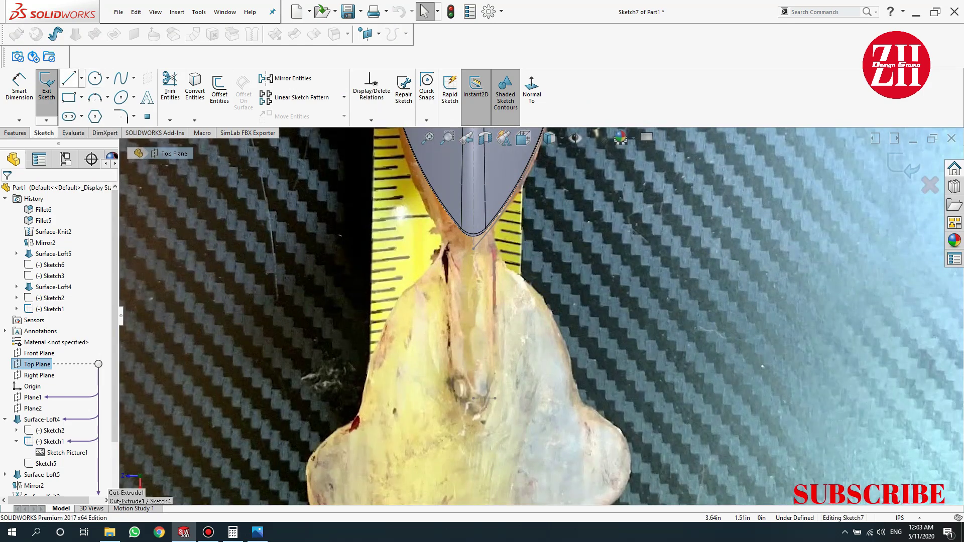
{"action": "key", "text": "l"}
{"action": "left_click", "coordinate": [473, 248]}
{"action": "scroll", "coordinate": [502, 326], "scroll_direction": "up", "scroll_amount": 3}
{"action": "left_click", "coordinate": [529, 476]}
{"action": "key", "text": "Escape"}
{"action": "scroll", "coordinate": [547, 304], "scroll_direction": "down", "scroll_amount": 3}
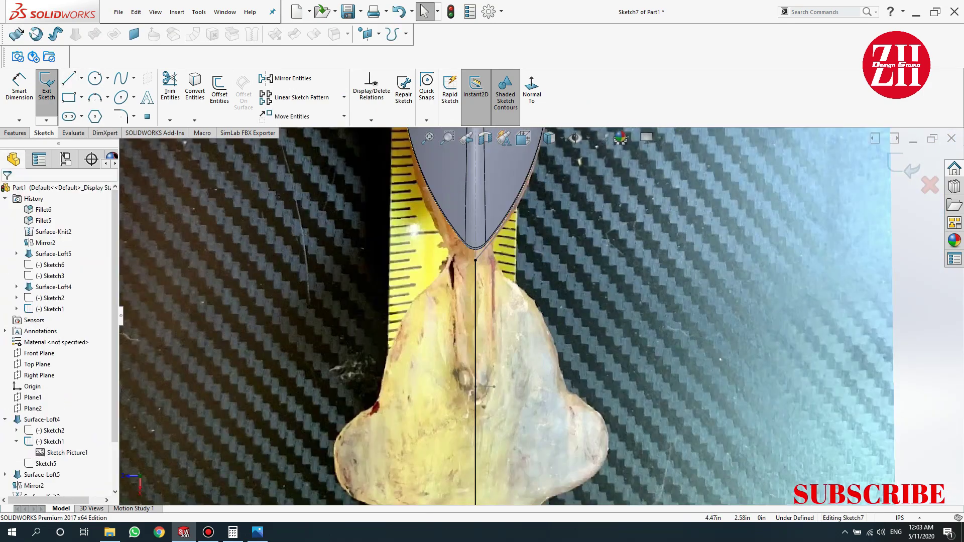
- Draw a three-point arc along the bill outline and pull its lower end up
{"action": "left_click", "coordinate": [94, 98]}
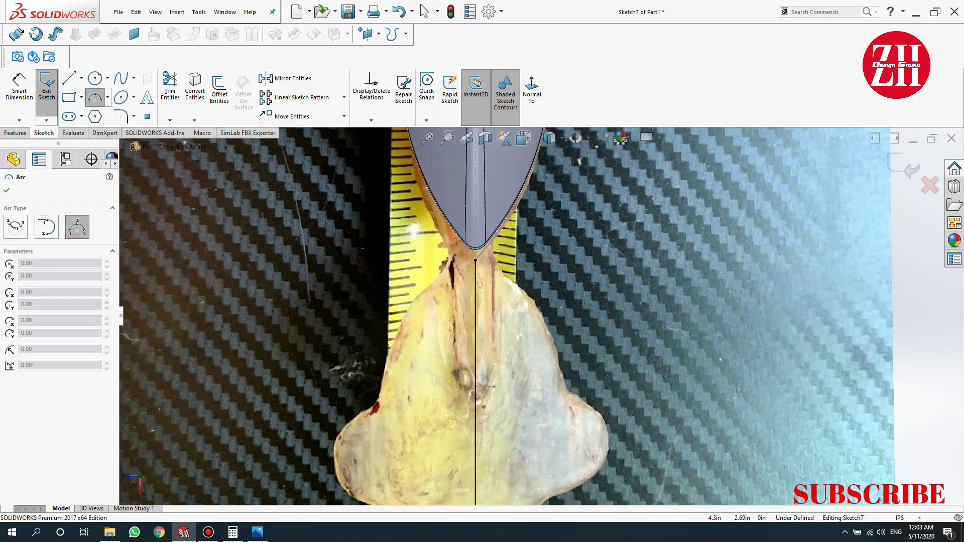
{"action": "scroll", "coordinate": [498, 337], "scroll_direction": "down", "scroll_amount": 2}
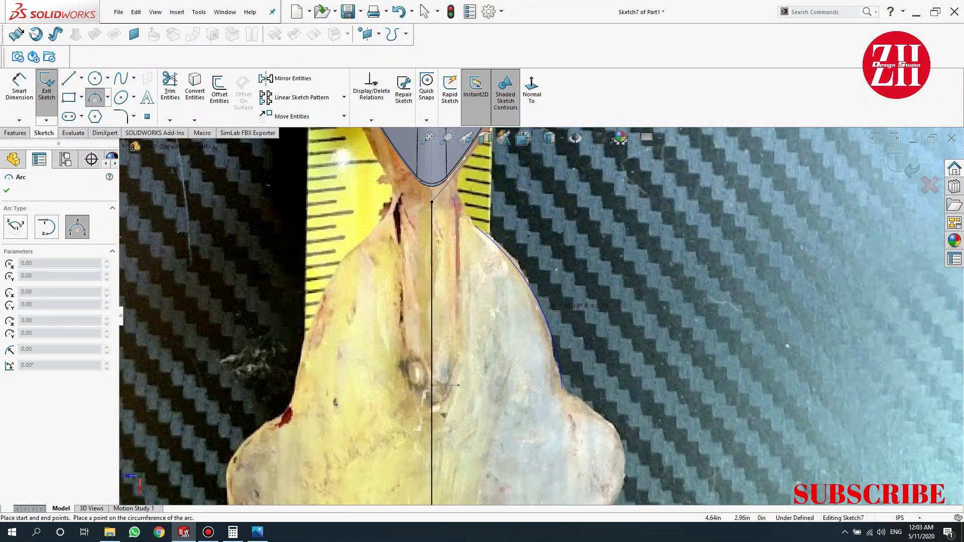
{"action": "key", "text": "Escape"}
{"action": "left_click_drag", "start_coordinate": [562, 388], "coordinate": [553, 350]}
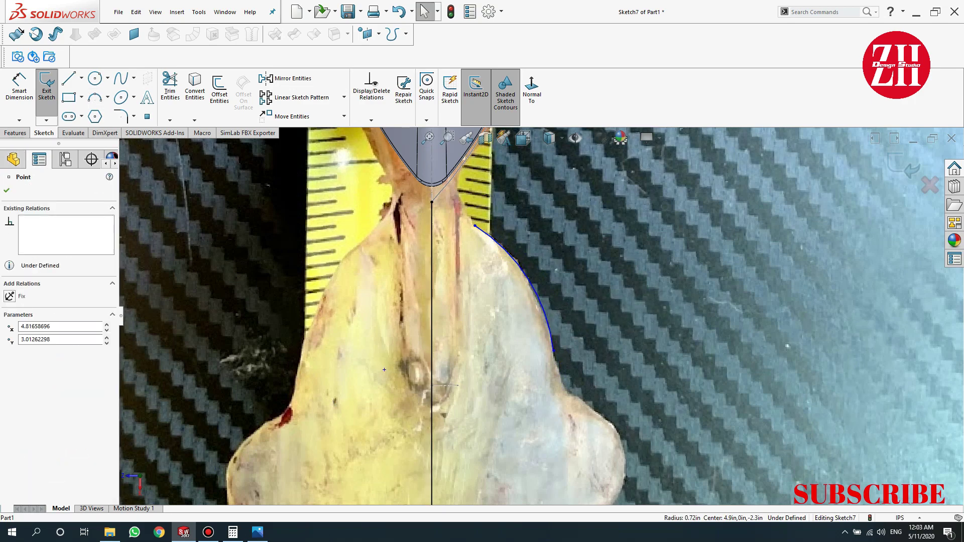
{"action": "key", "text": "Escape"}
{"action": "scroll", "coordinate": [542, 319], "scroll_direction": "up", "scroll_amount": 2}
{"action": "scroll", "coordinate": [617, 484], "scroll_direction": "down", "scroll_amount": 2}
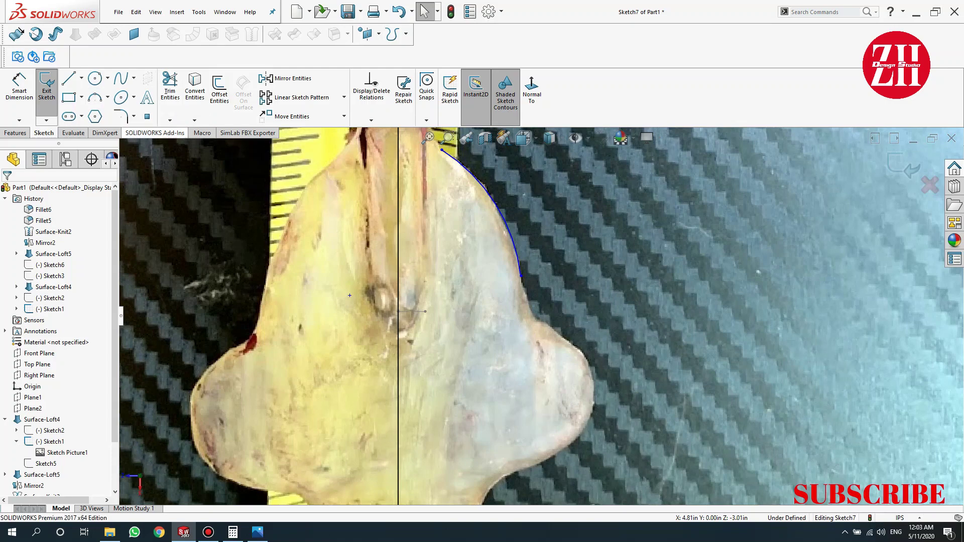
- Add an arc around the bill's side lobe and an R0.25 fillet joining the arcs
{"action": "left_click", "coordinate": [95, 97]}
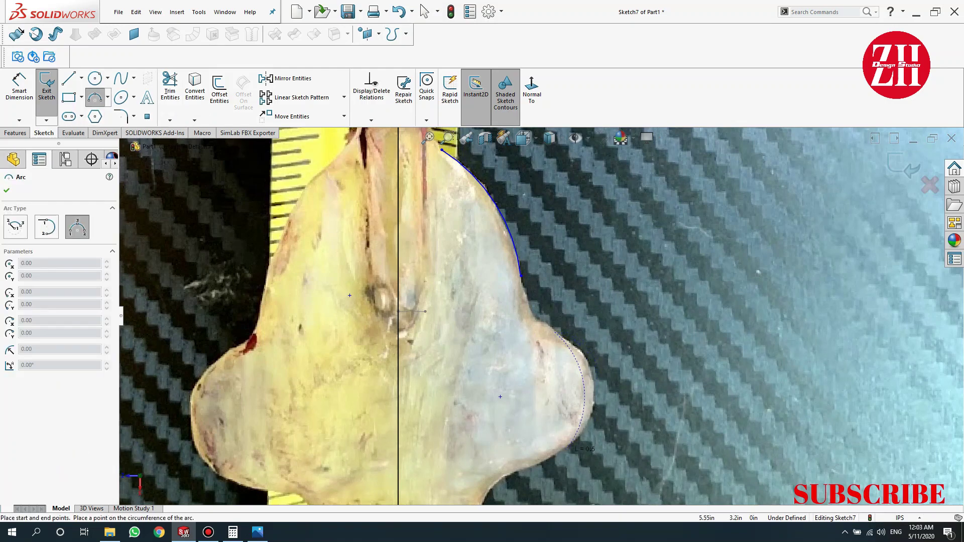
{"action": "left_click", "coordinate": [594, 393]}
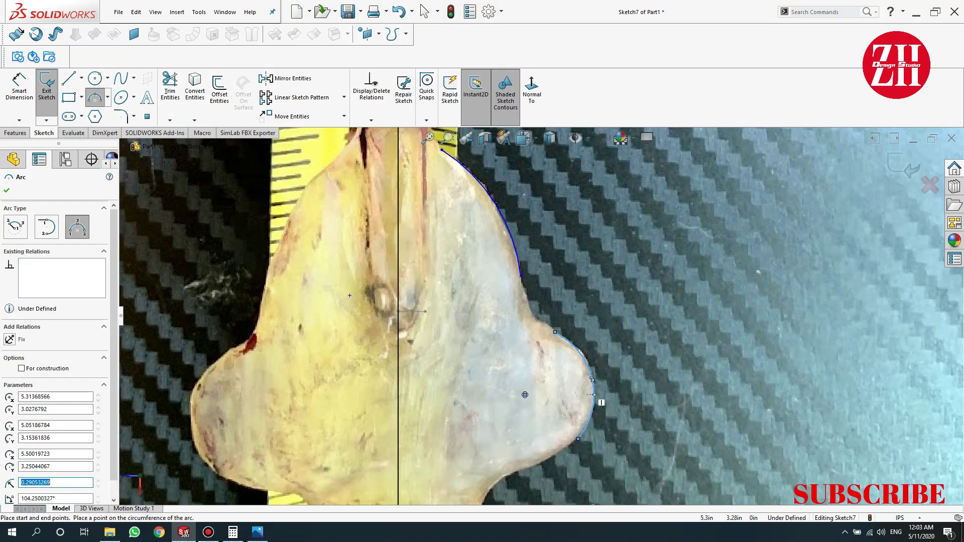
{"action": "key", "text": "Escape"}
{"action": "scroll", "coordinate": [547, 330], "scroll_direction": "down", "scroll_amount": 2}
{"action": "left_click", "coordinate": [492, 190]}
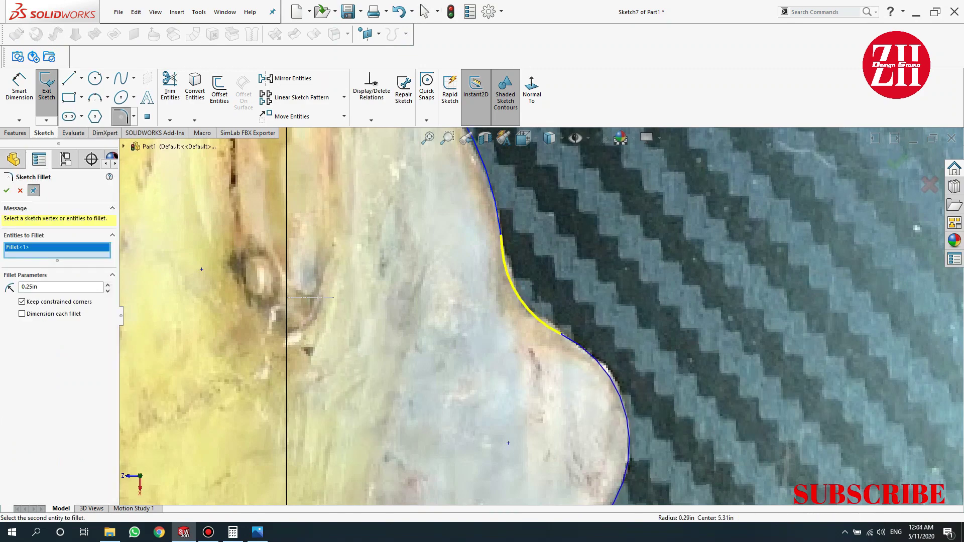
{"action": "left_click", "coordinate": [597, 359]}
{"action": "scroll", "coordinate": [512, 144], "scroll_direction": "up", "scroll_amount": 2}
- Draw another arc on the outline and move the arc junction up to follow it
{"action": "left_click", "coordinate": [95, 97]}
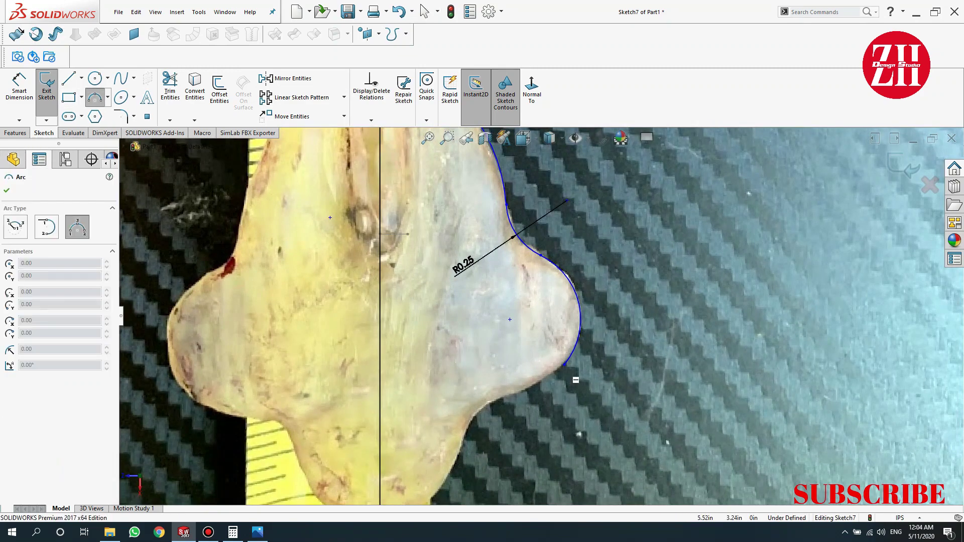
{"action": "left_click", "coordinate": [565, 364]}
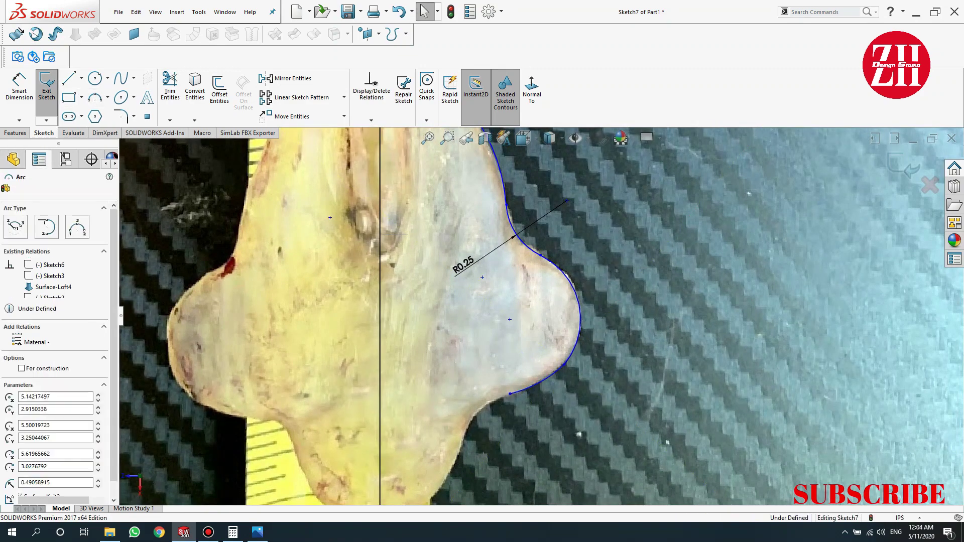
{"action": "key", "text": "Escape"}
{"action": "scroll", "coordinate": [549, 400], "scroll_direction": "down", "scroll_amount": 2}
{"action": "left_click_drag", "start_coordinate": [551, 367], "coordinate": [551, 354]}
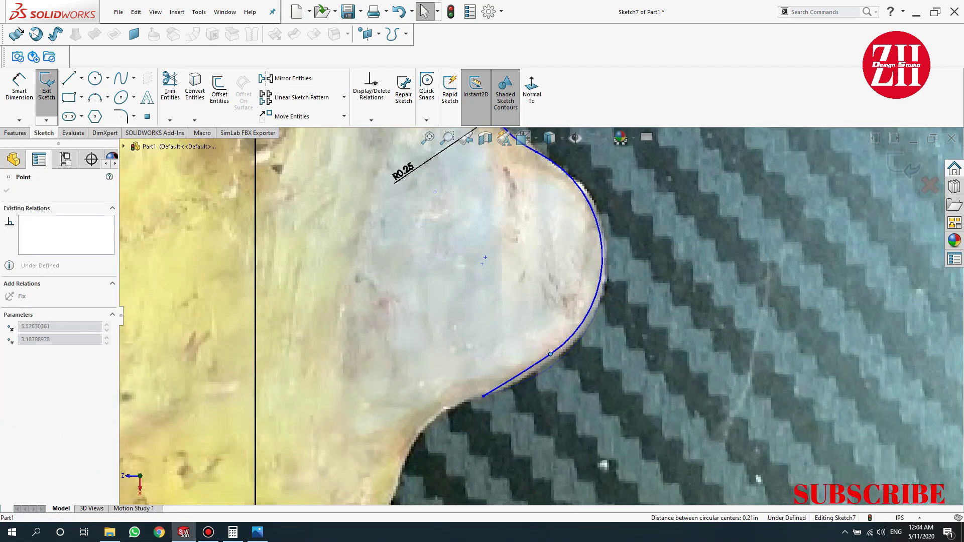
{"action": "key", "text": "Escape"}
{"action": "scroll", "coordinate": [541, 315], "scroll_direction": "up", "scroll_amount": 3}
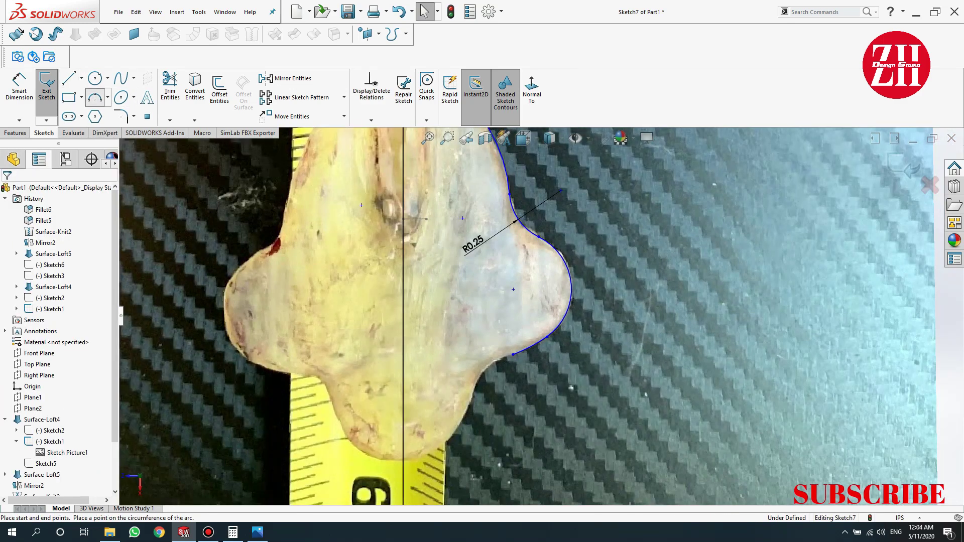
- Draw the arc around the bill's bottom and round it with another R0.25 fillet
{"action": "left_click", "coordinate": [94, 97]}
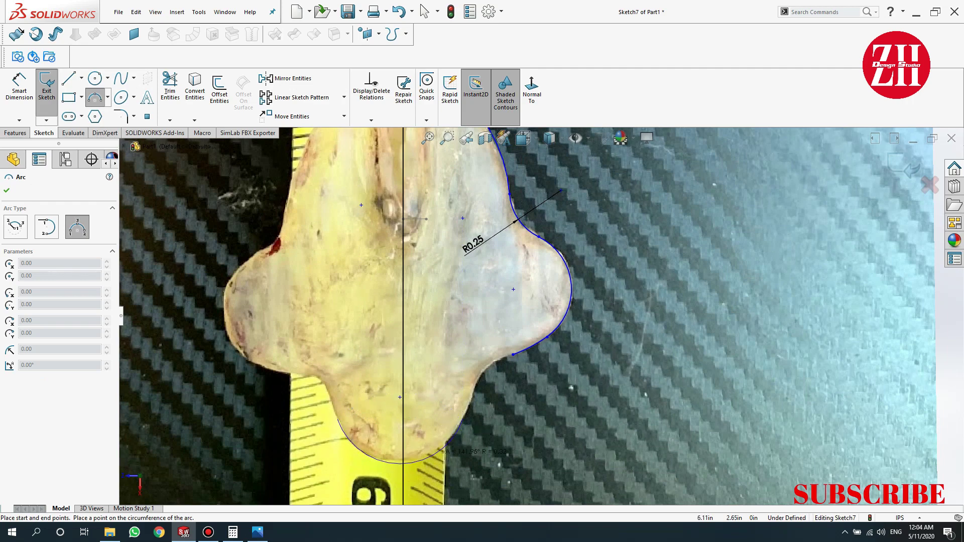
{"action": "key", "text": "Escape"}
{"action": "left_click", "coordinate": [120, 116]}
{"action": "left_click", "coordinate": [481, 384]}
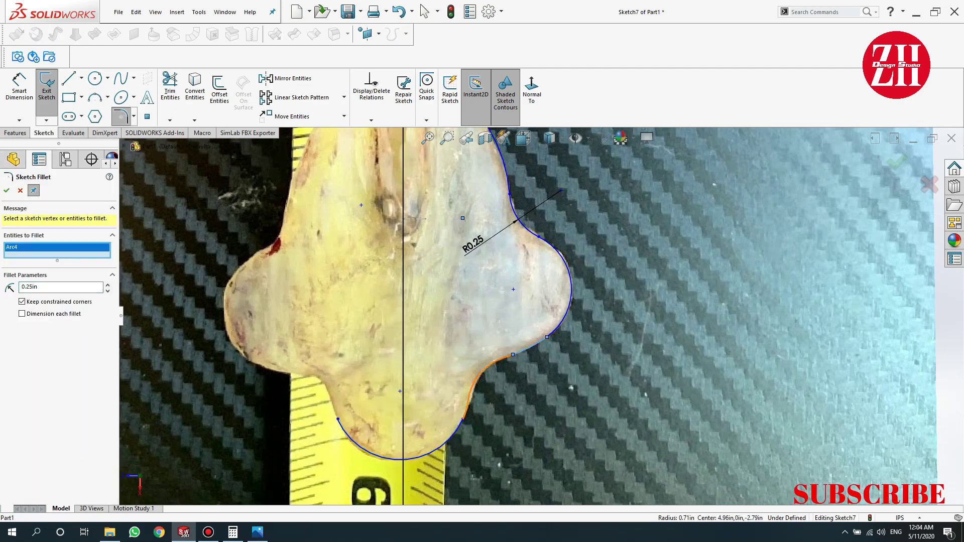
{"action": "left_click", "coordinate": [527, 348]}
{"action": "key", "text": "Escape"}
{"action": "scroll", "coordinate": [502, 377], "scroll_direction": "down", "scroll_amount": 4}
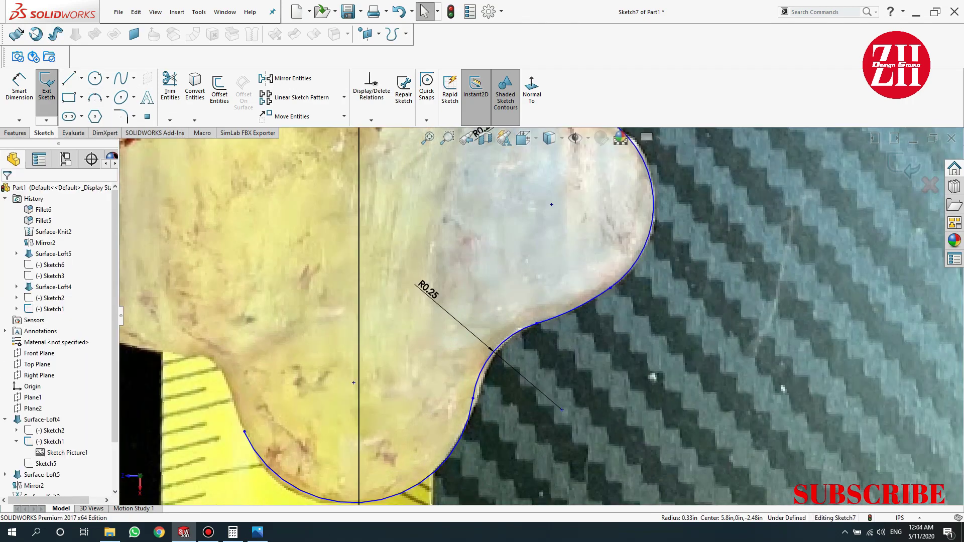
- Make the lower arc's end point coincident with the vertical centreline
{"action": "left_click", "coordinate": [483, 399]}
{"action": "key", "text": "Escape"}
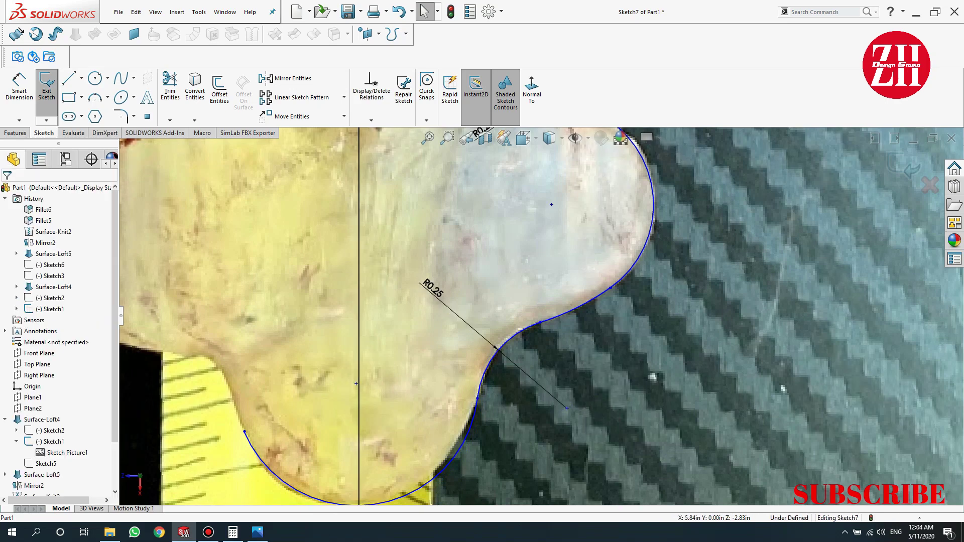
{"action": "left_click", "coordinate": [359, 384]}
{"action": "left_click", "coordinate": [358, 352], "text": "ctrl"}
{"action": "key", "text": "Escape"}
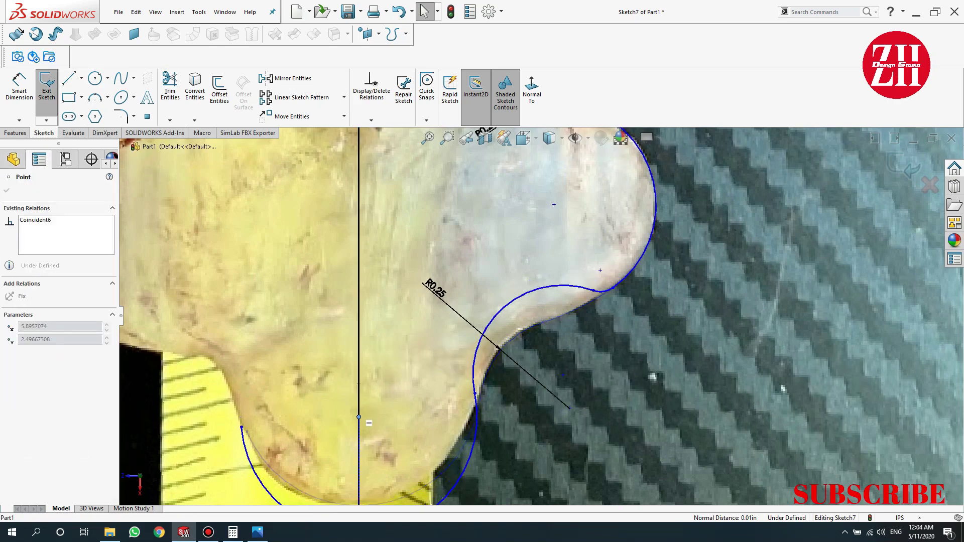
{"action": "left_click", "coordinate": [477, 328]}
{"action": "left_click", "coordinate": [517, 331], "text": "ctrl"}
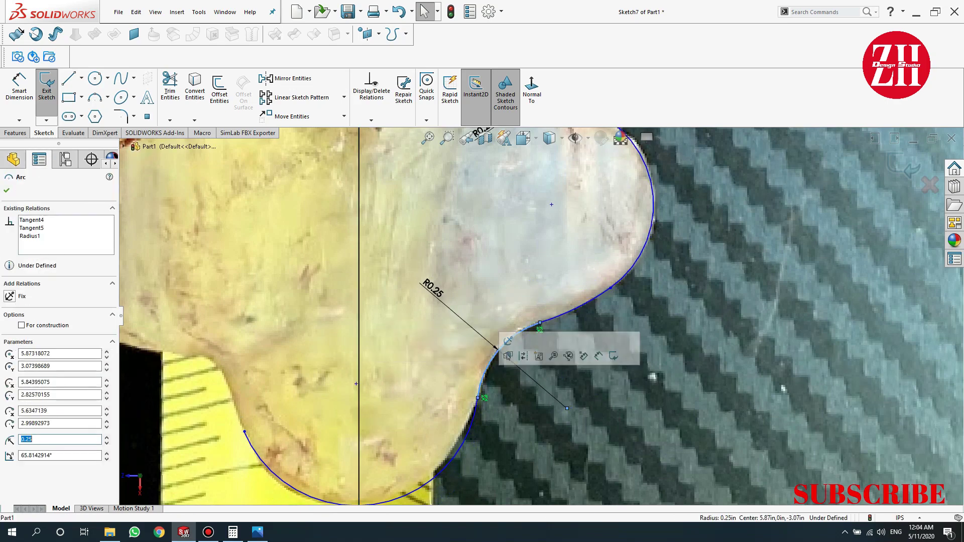
{"action": "key", "text": "Delete"}
{"action": "left_click", "coordinate": [356, 383]}
{"action": "left_click", "coordinate": [359, 351], "text": "ctrl"}
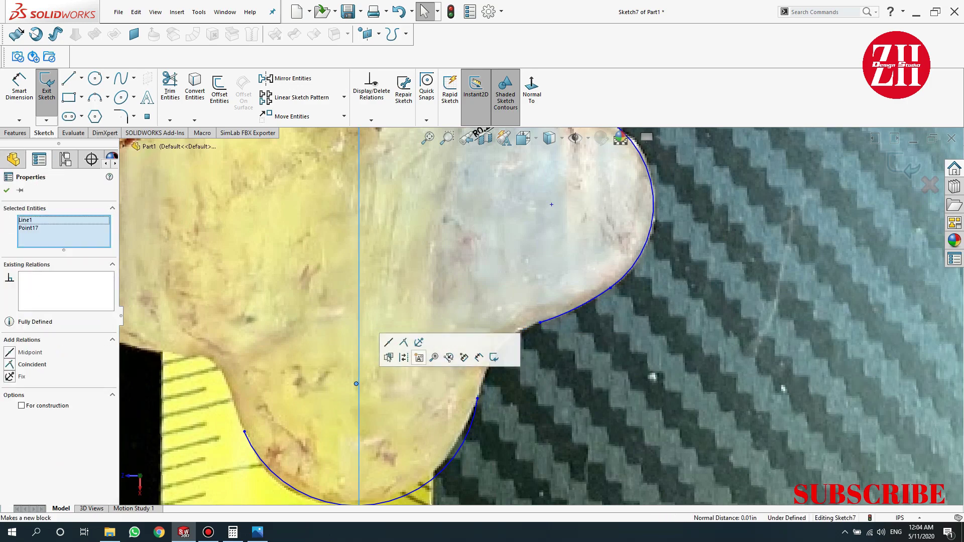
{"action": "left_click", "coordinate": [403, 342]}
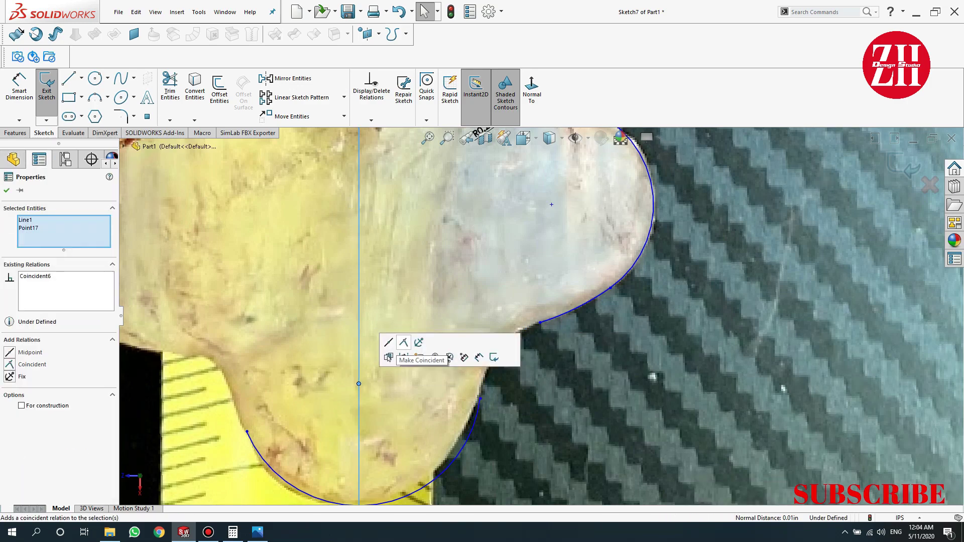
{"action": "key", "text": "Escape"}
{"action": "scroll", "coordinate": [540, 321], "scroll_direction": "up", "scroll_amount": 2}
- Make the bottom arc's two end points level with a horizontal relation
{"action": "left_click_drag", "start_coordinate": [295, 412], "coordinate": [299, 410]}
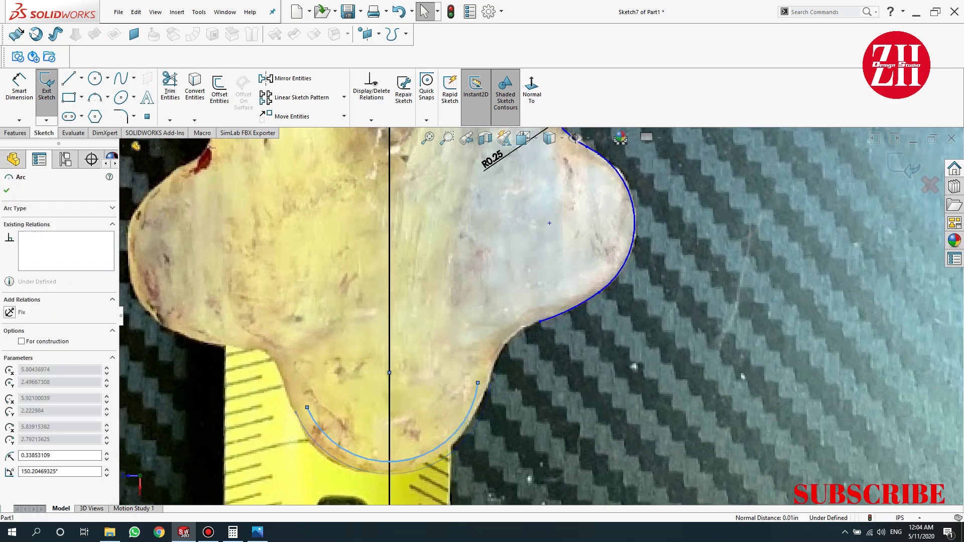
{"action": "left_click", "coordinate": [299, 411]}
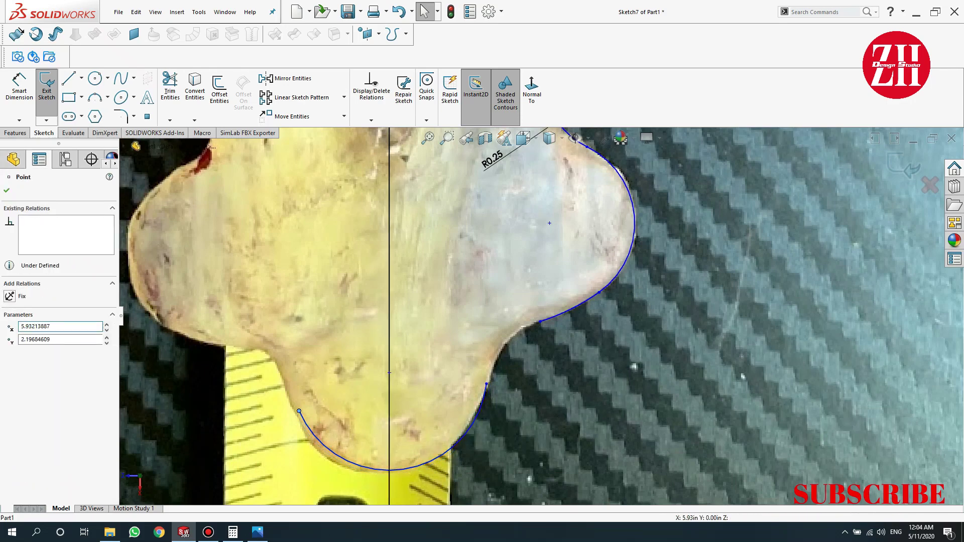
{"action": "left_click", "coordinate": [539, 321]}
{"action": "key", "text": "Escape"}
{"action": "left_click", "coordinate": [486, 385], "text": "ctrl"}
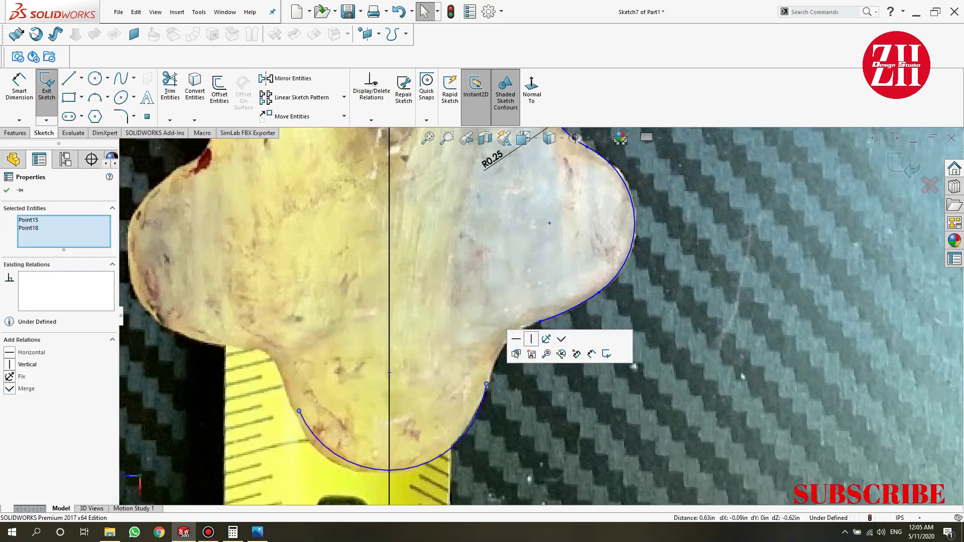
{"action": "left_click", "coordinate": [531, 339]}
{"action": "left_click", "coordinate": [292, 384]}
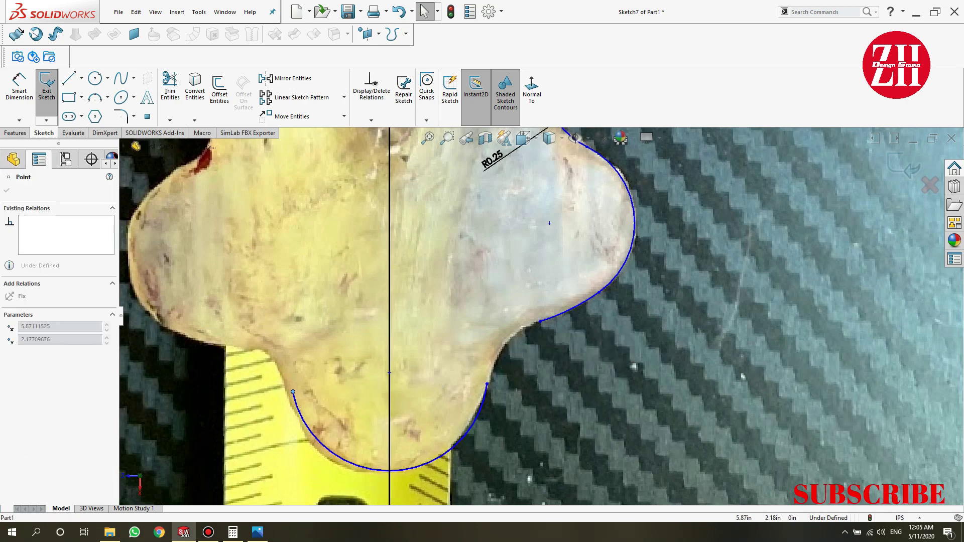
{"action": "key", "text": "Escape"}
{"action": "left_click", "coordinate": [341, 455]}
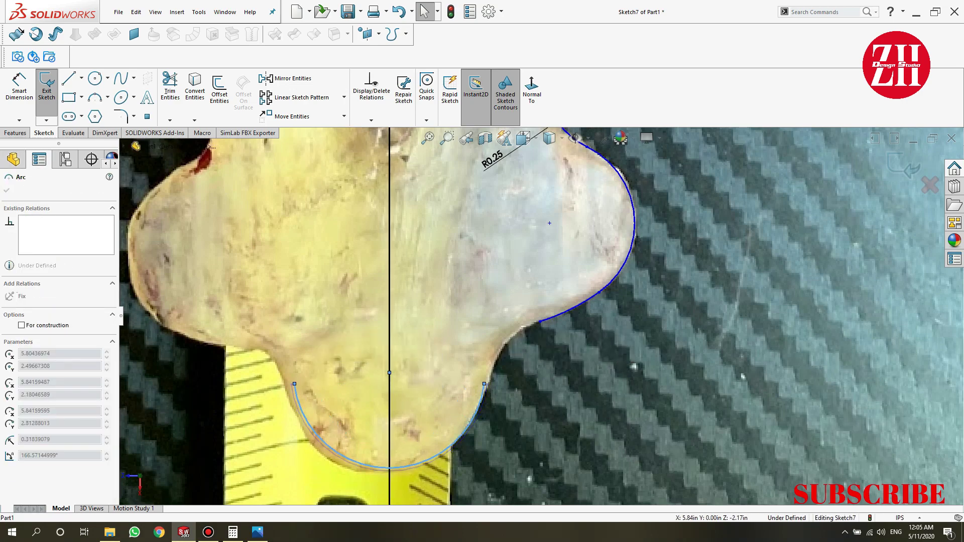
{"action": "key", "text": "Escape"}
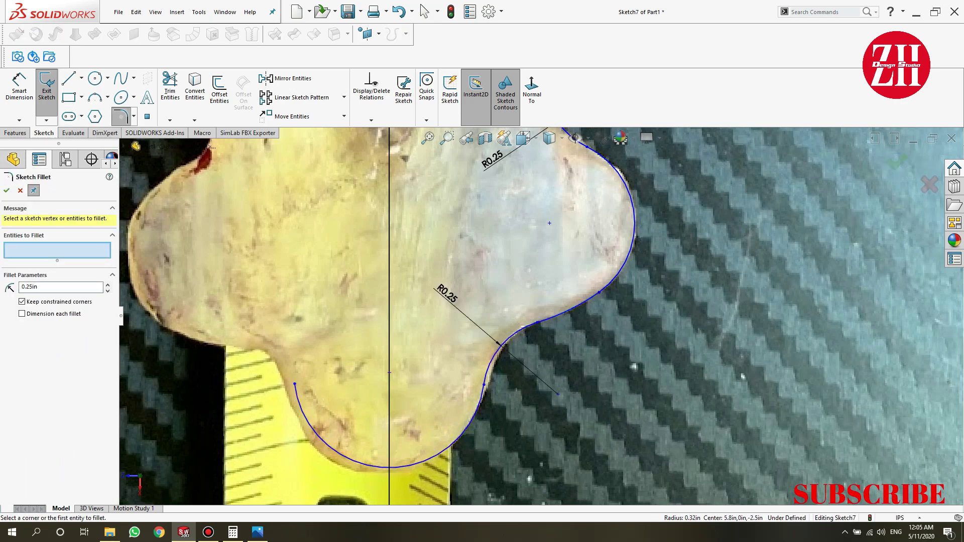
- Trim the sketch entities and adjust the point at the centreline top
{"action": "key", "text": "Escape"}
{"action": "left_click", "coordinate": [170, 89]}
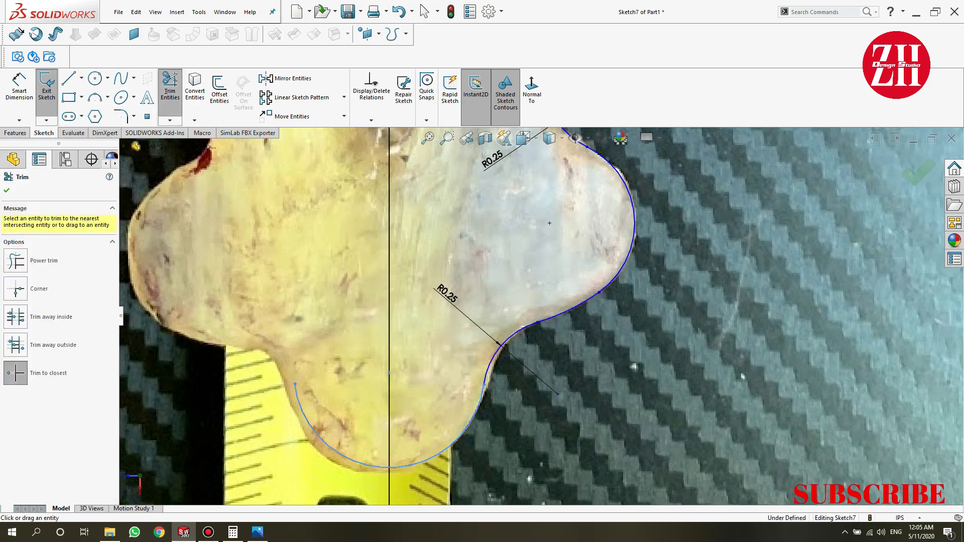
{"action": "scroll", "coordinate": [541, 316], "scroll_direction": "up", "scroll_amount": 2}
{"action": "scroll", "coordinate": [541, 316], "scroll_direction": "down", "scroll_amount": 5}
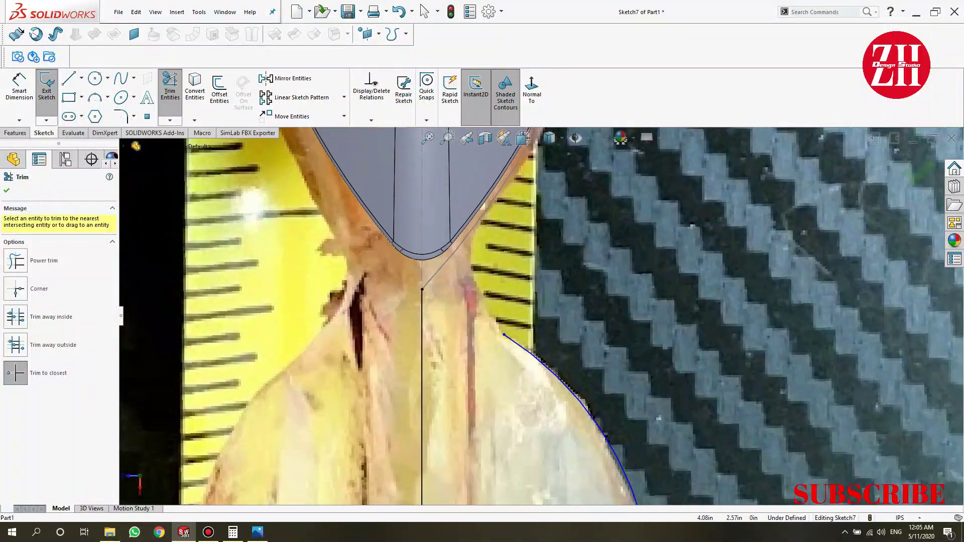
{"action": "key", "text": "Escape"}
{"action": "left_click_drag", "start_coordinate": [421, 290], "coordinate": [422, 296]}
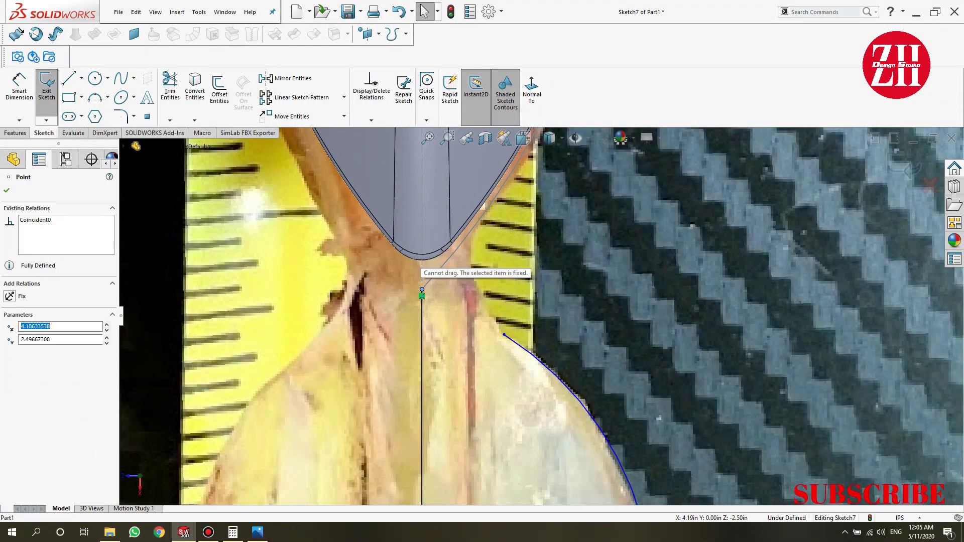
{"action": "right_click", "coordinate": [421, 295]}
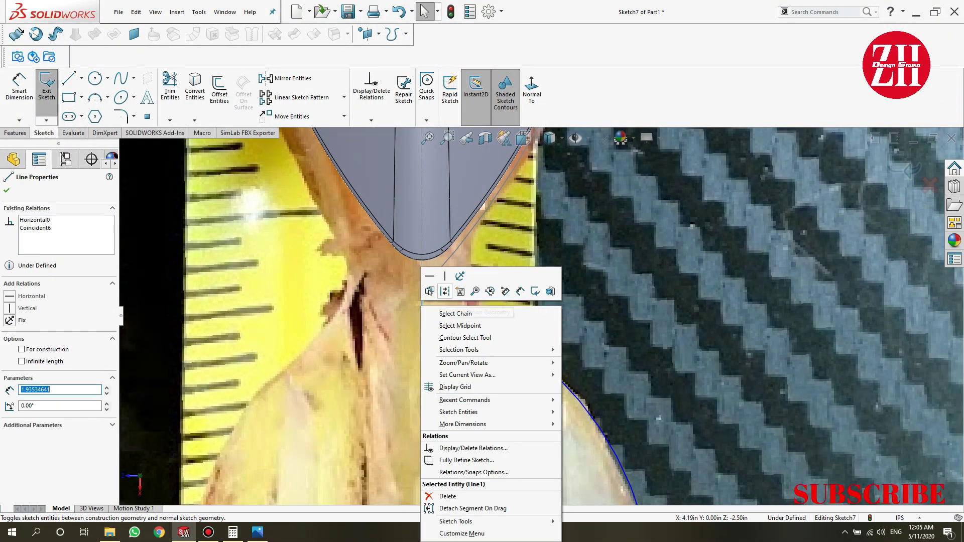
{"action": "left_click", "coordinate": [442, 476]}
- Draw a short vertical line at the neck and fillet it to the curve at R0.25
{"action": "key", "text": "l"}
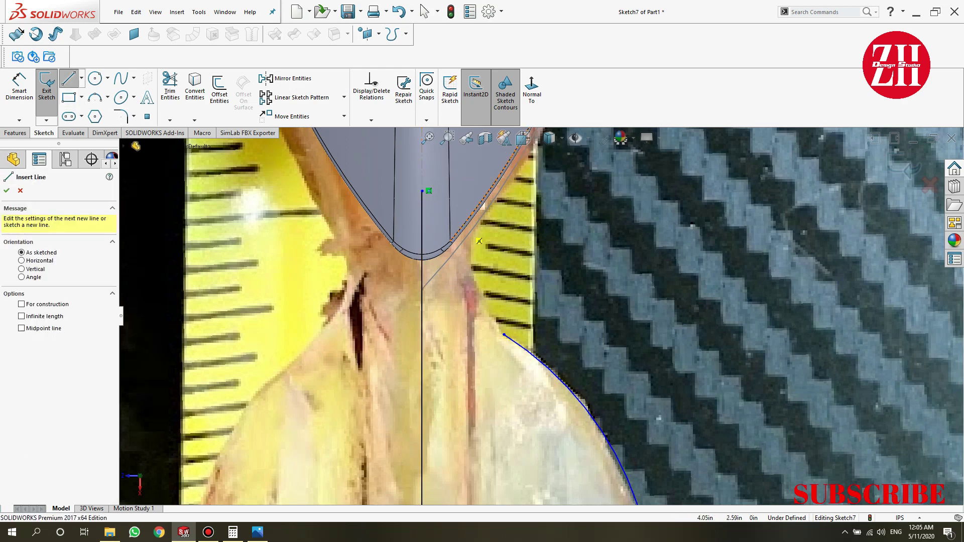
{"action": "left_click", "coordinate": [467, 200]}
{"action": "left_click", "coordinate": [467, 333]}
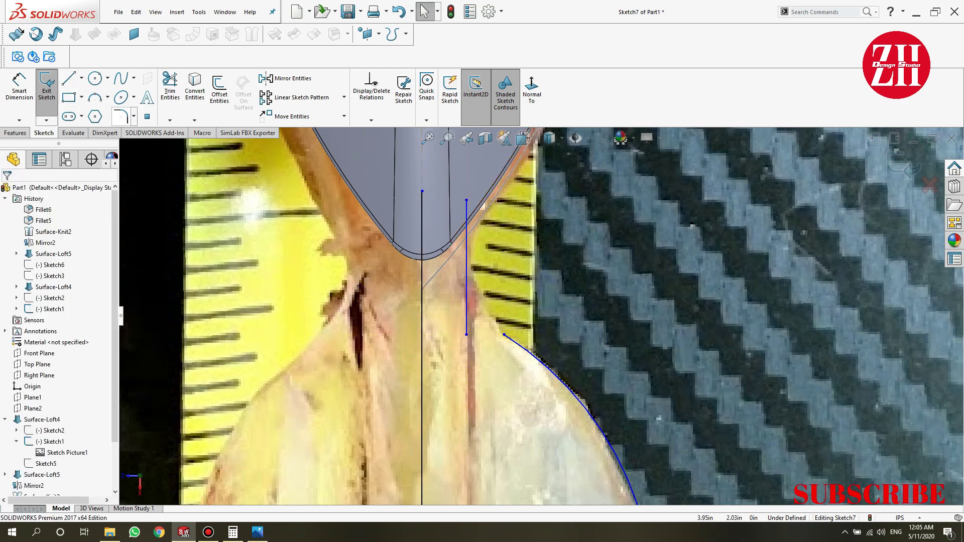
{"action": "key", "text": "Escape"}
{"action": "left_click", "coordinate": [120, 116]}
{"action": "left_click", "coordinate": [490, 325]}
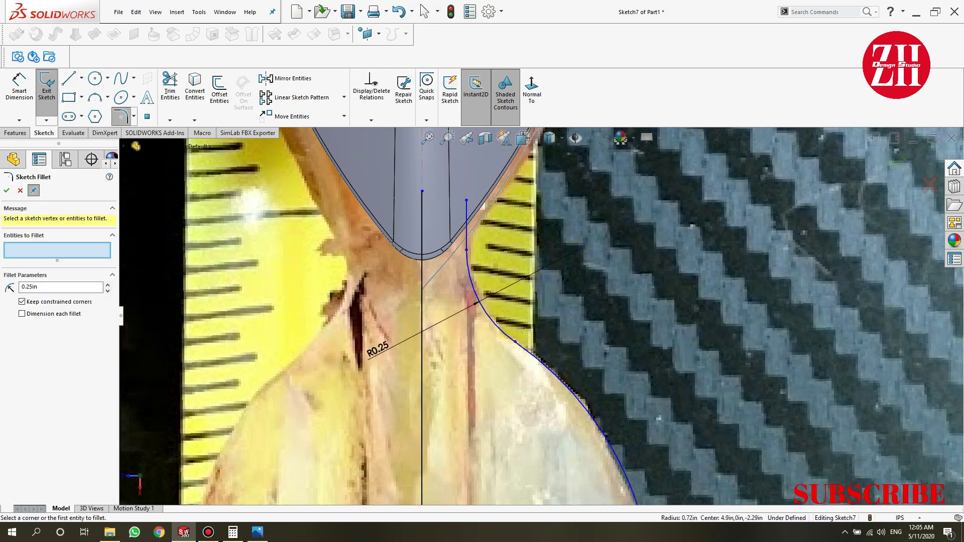
{"action": "key", "text": "l"}
{"action": "key", "text": "Escape"}
- Mirror the traced half outline about the centreline into a full shape
{"action": "key", "text": "f"}
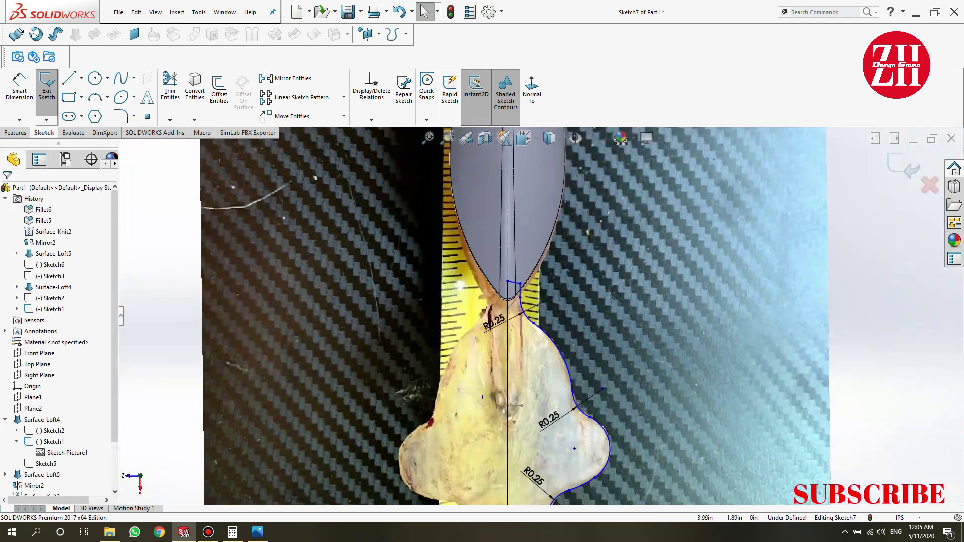
{"action": "left_click", "coordinate": [293, 79]}
{"action": "left_click_drag", "start_coordinate": [588, 226], "coordinate": [271, 452]}
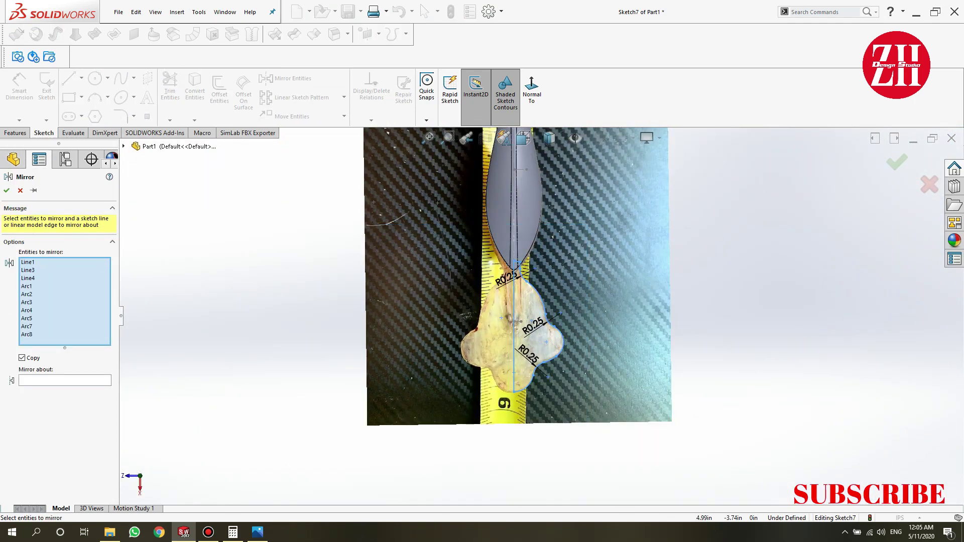
{"action": "left_click", "coordinate": [513, 302]}
{"action": "key", "text": "Return"}
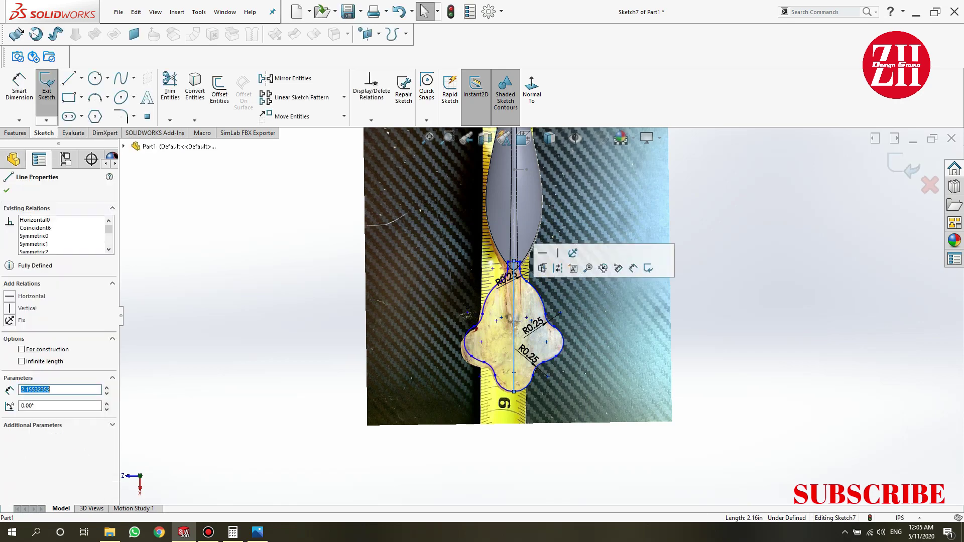
{"action": "key", "text": "Escape"}
- Extrude the outline 2mm into the Boss-Extrude1 plate and switch to a front view
{"action": "left_click", "coordinate": [15, 132]}
{"action": "left_click", "coordinate": [18, 88]}
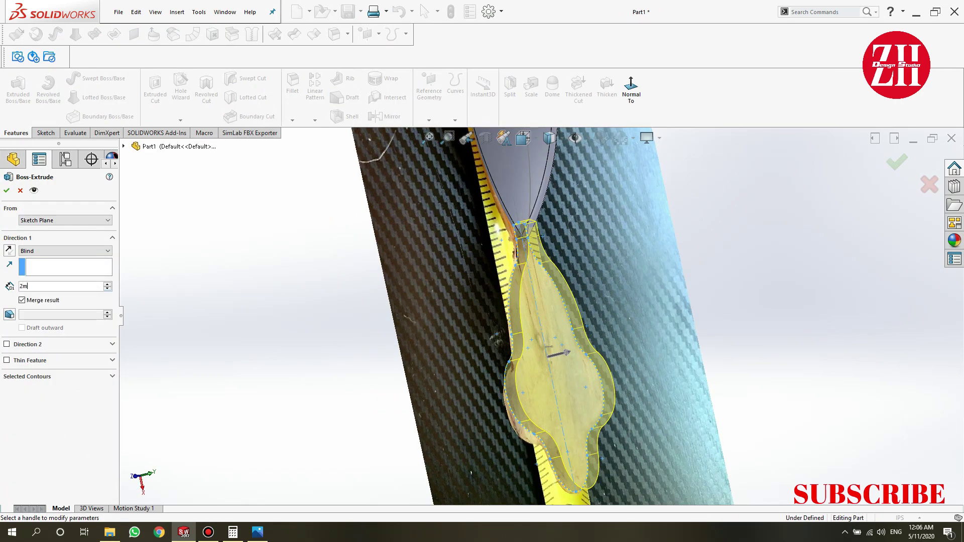
{"action": "left_click", "coordinate": [7, 190]}
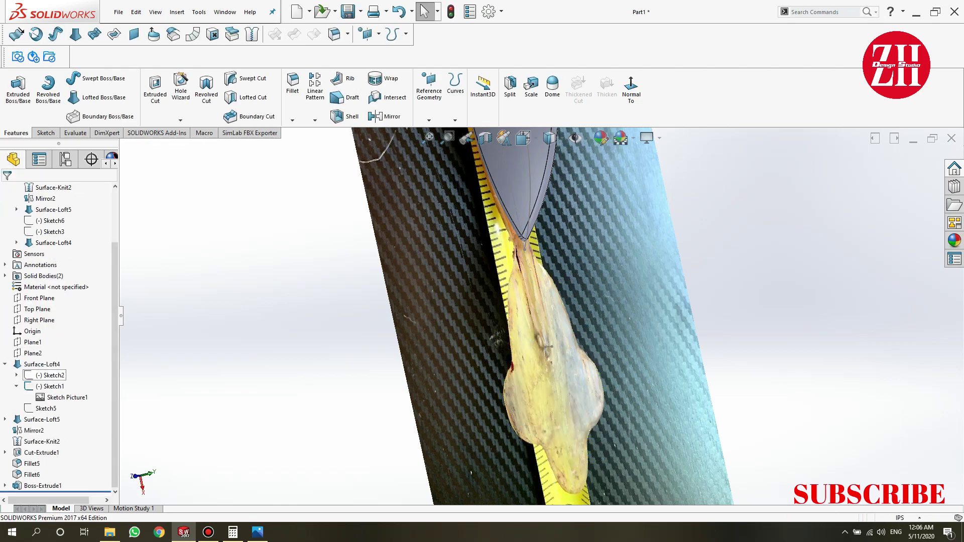
{"action": "left_click", "coordinate": [50, 376]}
{"action": "left_click", "coordinate": [523, 139]}
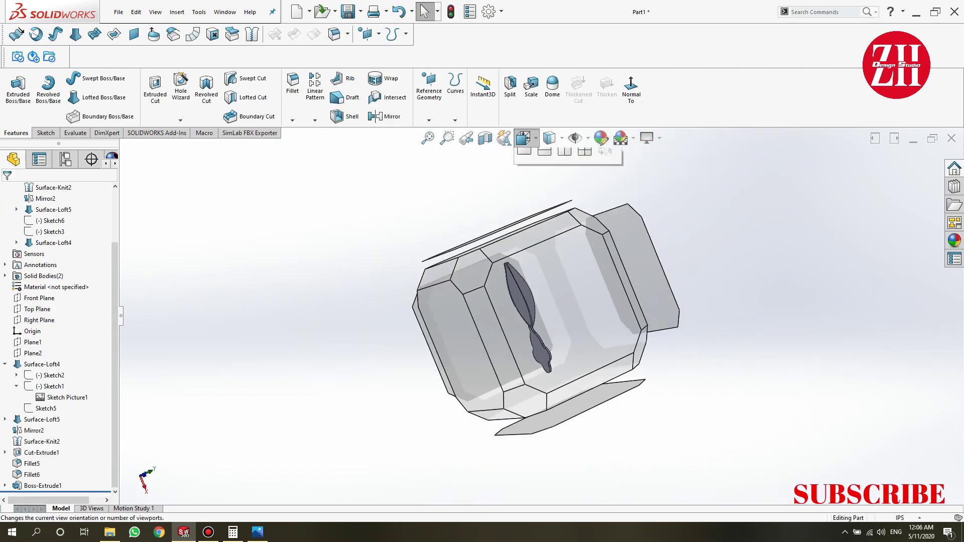
{"action": "key", "text": "space"}
{"action": "key", "text": "ctrl+1"}
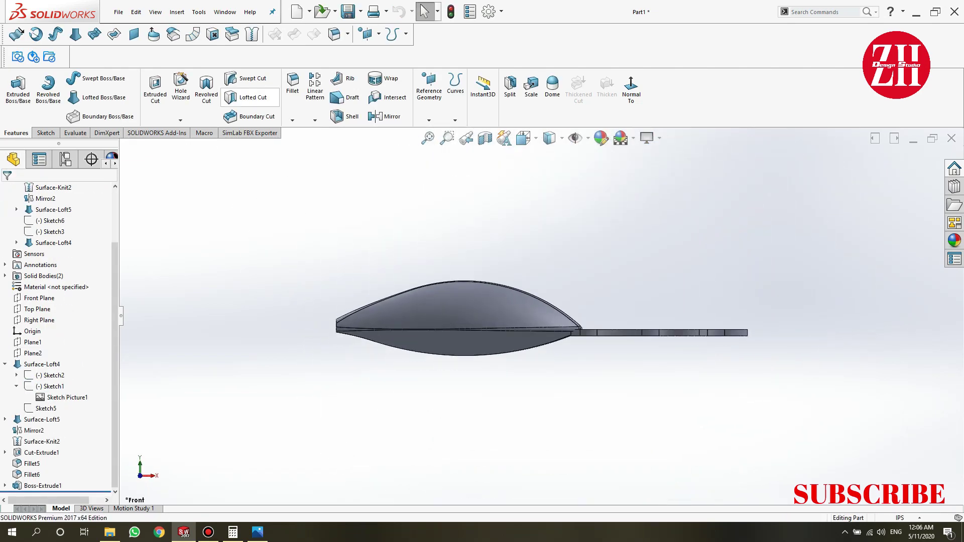
{"action": "key", "text": "alt+v"}
{"action": "key", "text": "Right"}
{"action": "key", "text": "Down"}
{"action": "key", "text": "Down"}
{"action": "key", "text": "Right"}
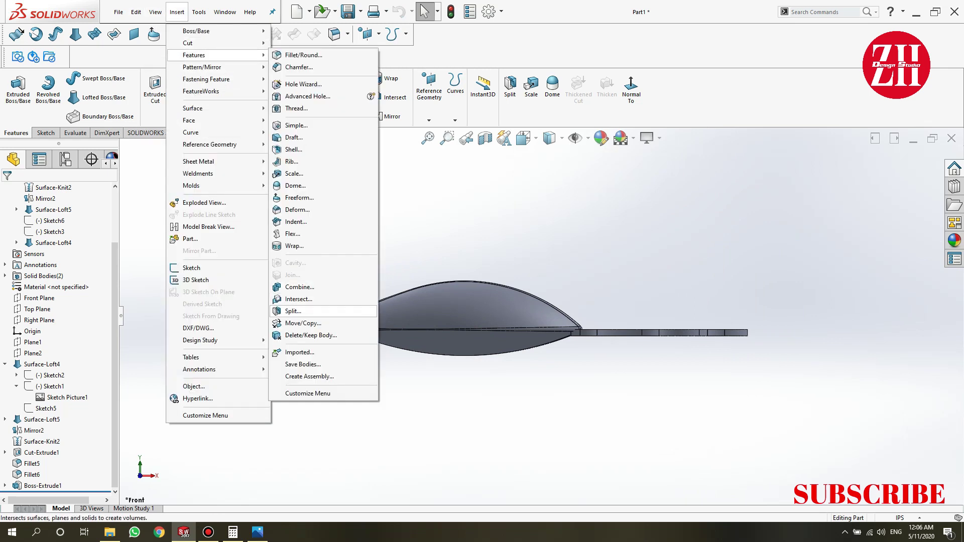
- Tilt the plate body -10° about Z, then view the whole Lure part at an angle
{"action": "key", "text": "Return"}
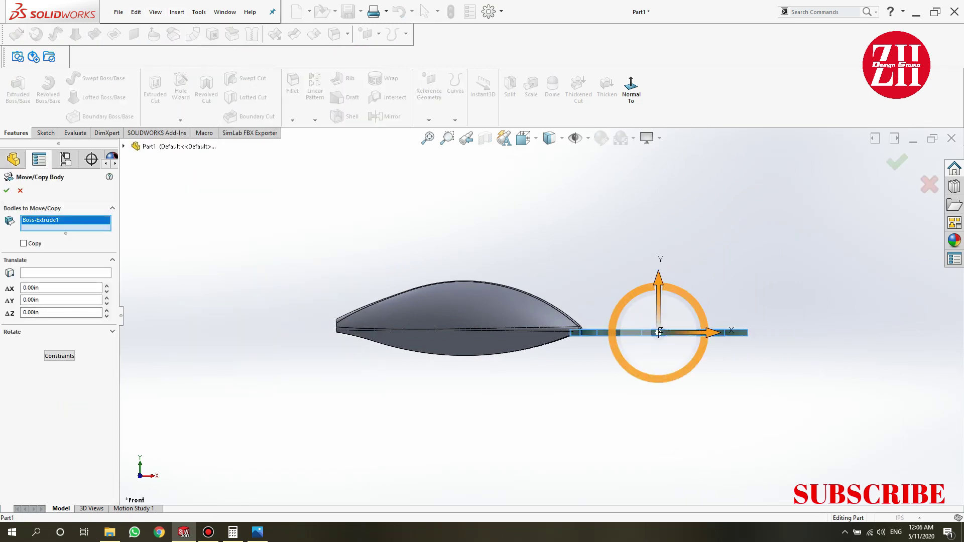
{"action": "key", "text": "space"}
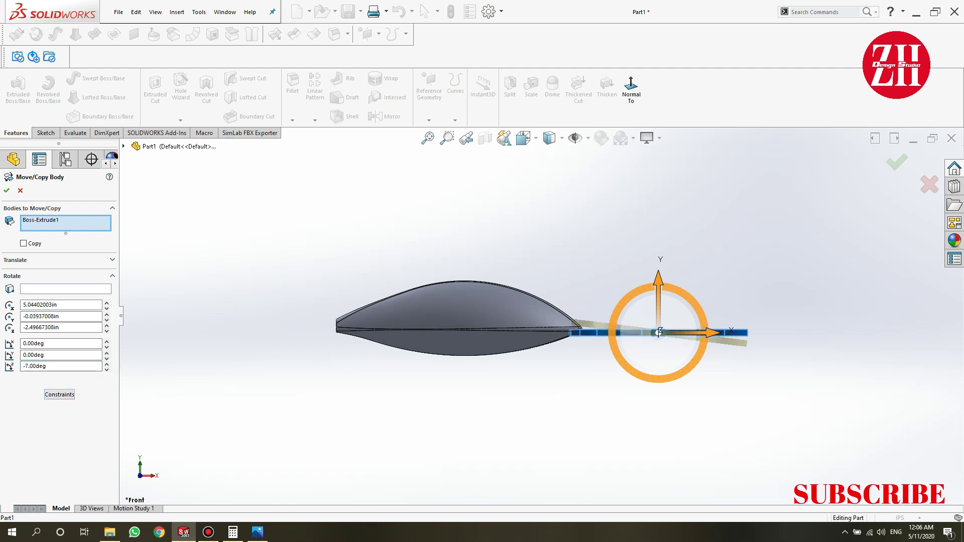
{"action": "key", "text": "Return"}
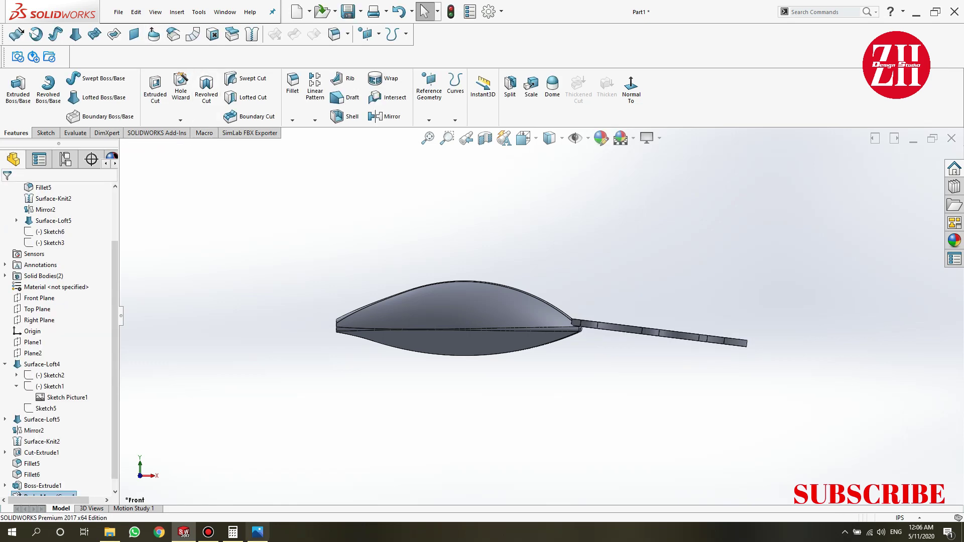
{"action": "key", "text": "alt+Tab"}
{"action": "key", "text": "alt+Tab"}
{"action": "left_click", "coordinate": [658, 332]}
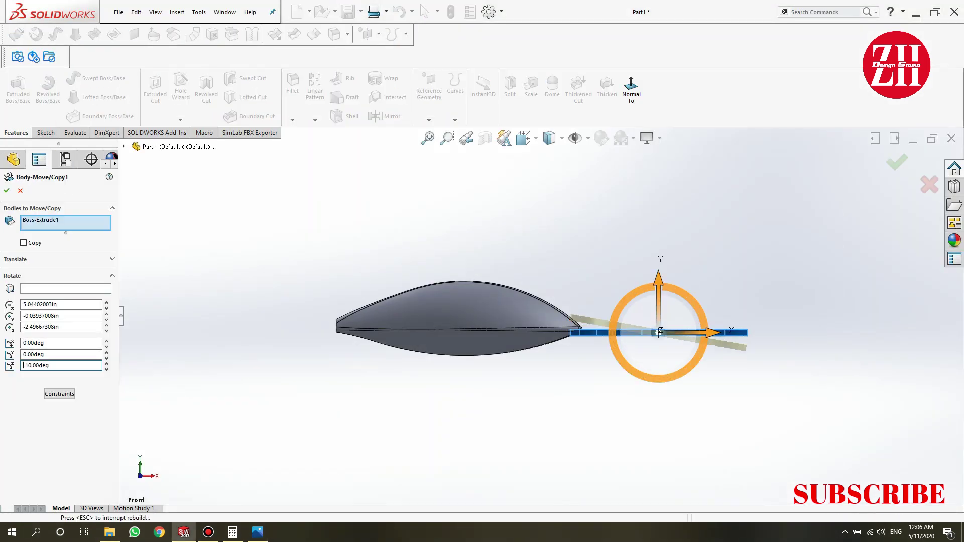
{"action": "key", "text": "Return"}
{"action": "left_click", "coordinate": [199, 11]}
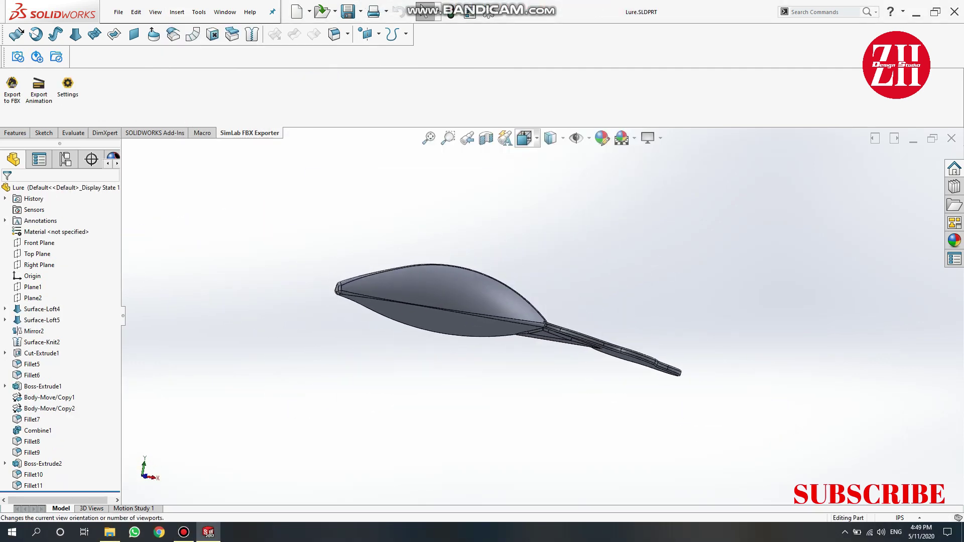
{"action": "left_click", "coordinate": [524, 138]}
{"action": "left_click", "coordinate": [550, 157]}
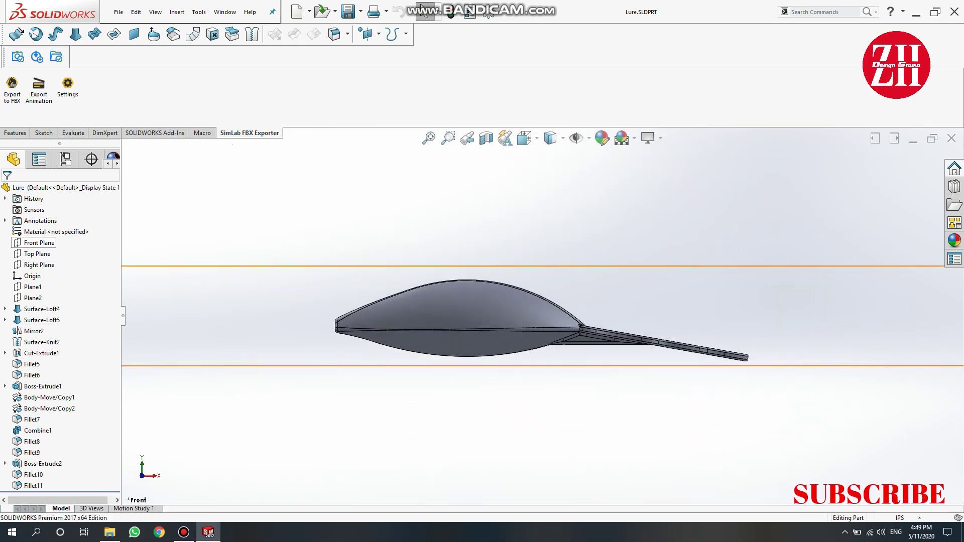
- On the Front Plane, draw a vertical line through the lure, dimensioned 2.40 in from the nose tip
{"action": "left_click", "coordinate": [40, 243]}
{"action": "left_click", "coordinate": [38, 226]}
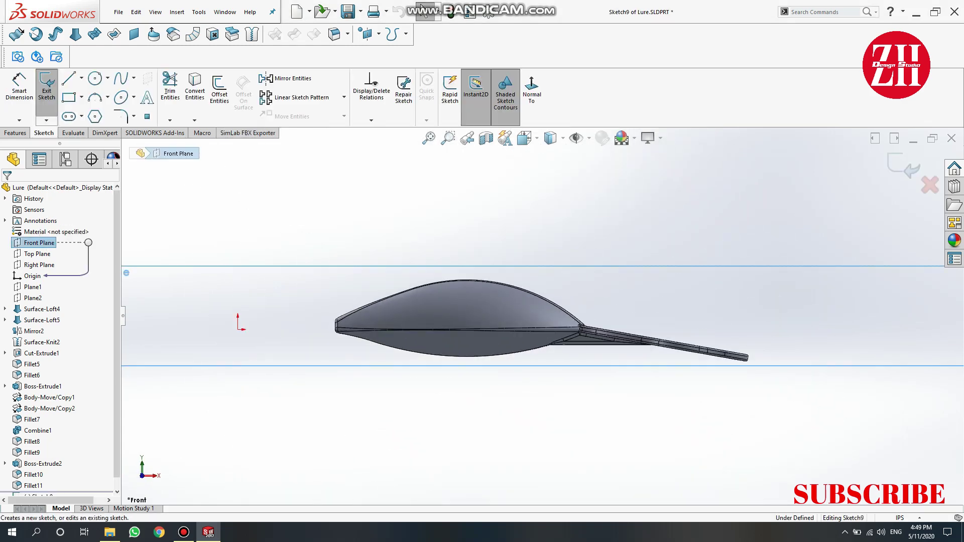
{"action": "left_click", "coordinate": [69, 78]}
{"action": "left_click", "coordinate": [529, 232]}
{"action": "left_click", "coordinate": [529, 412]}
{"action": "left_click", "coordinate": [19, 86]}
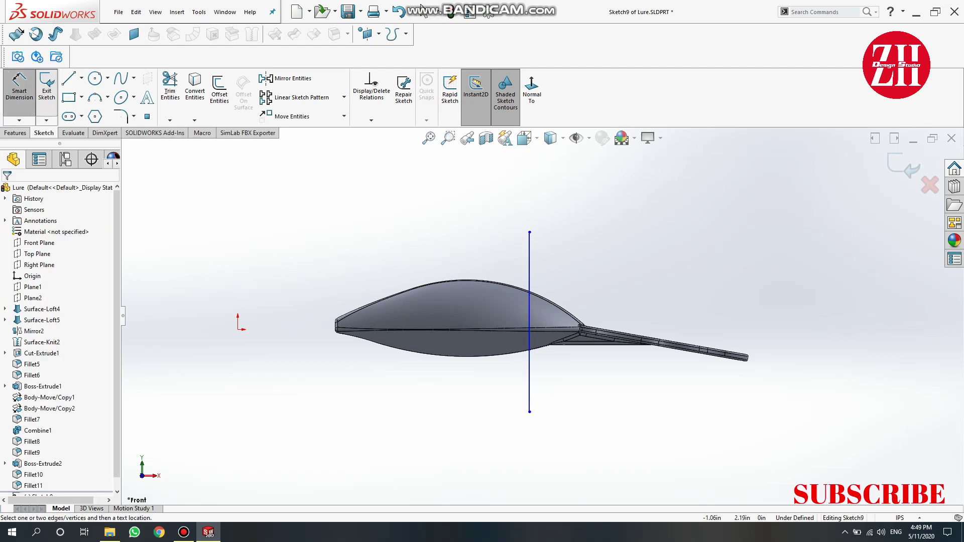
{"action": "left_click", "coordinate": [335, 325]}
{"action": "left_click", "coordinate": [475, 251]}
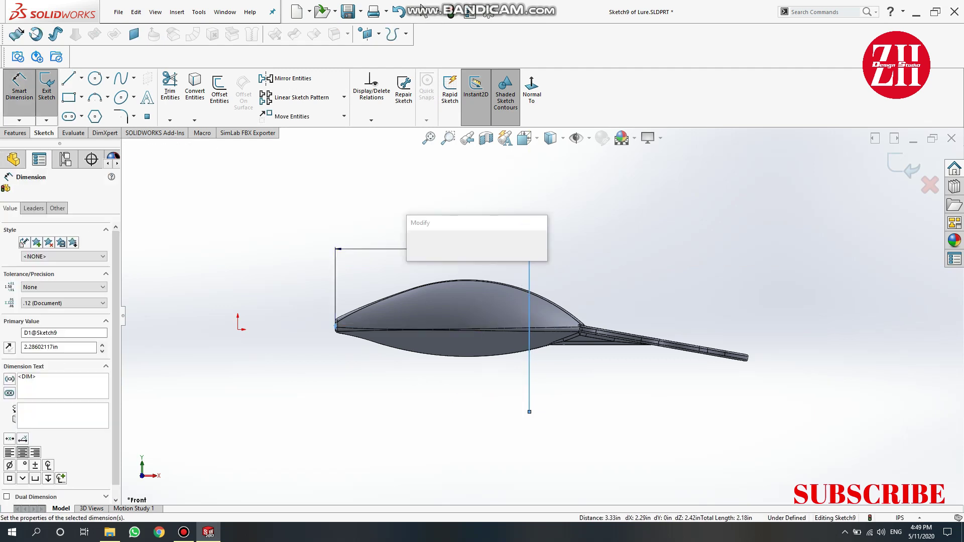
{"action": "type", "text": "100"}
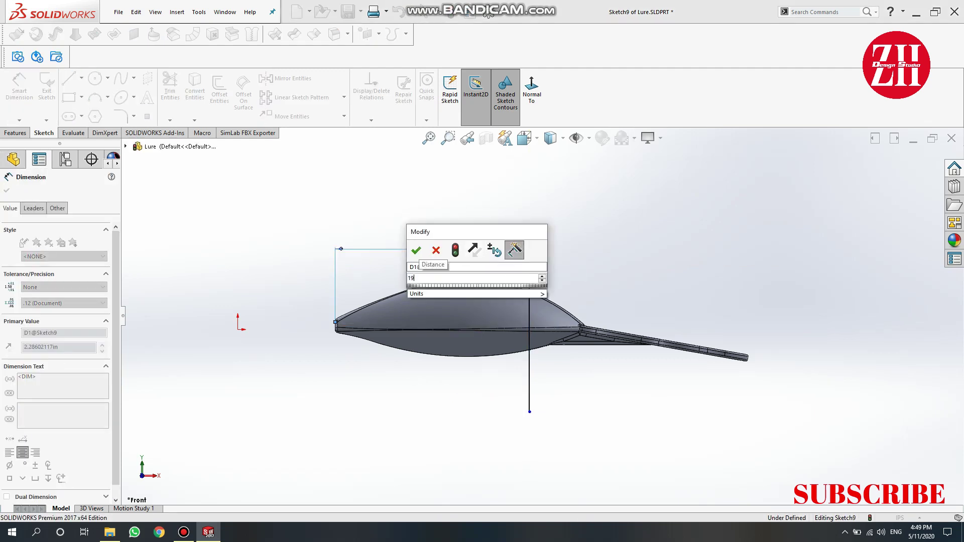
{"action": "type", "text": "mm"}
{"action": "key", "text": "Return"}
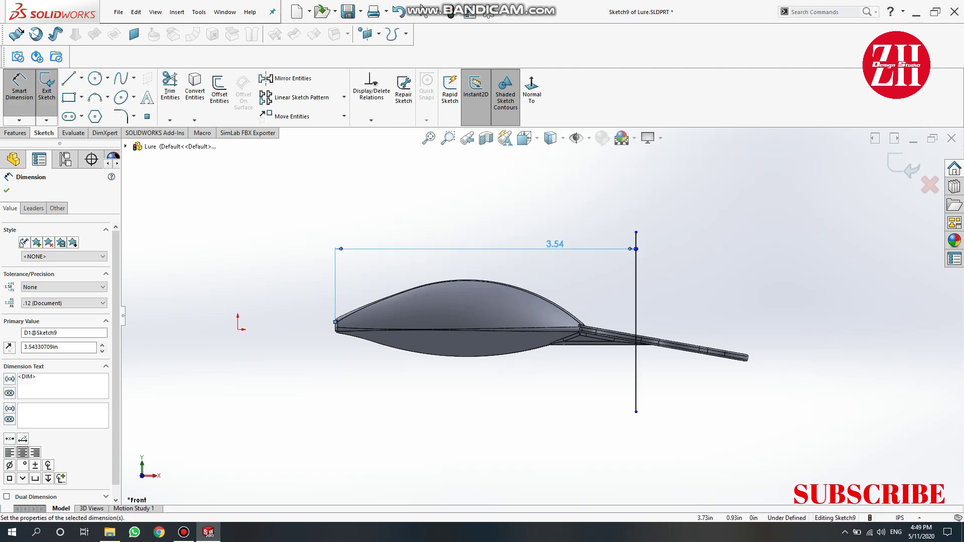
{"action": "double_click", "coordinate": [555, 244]}
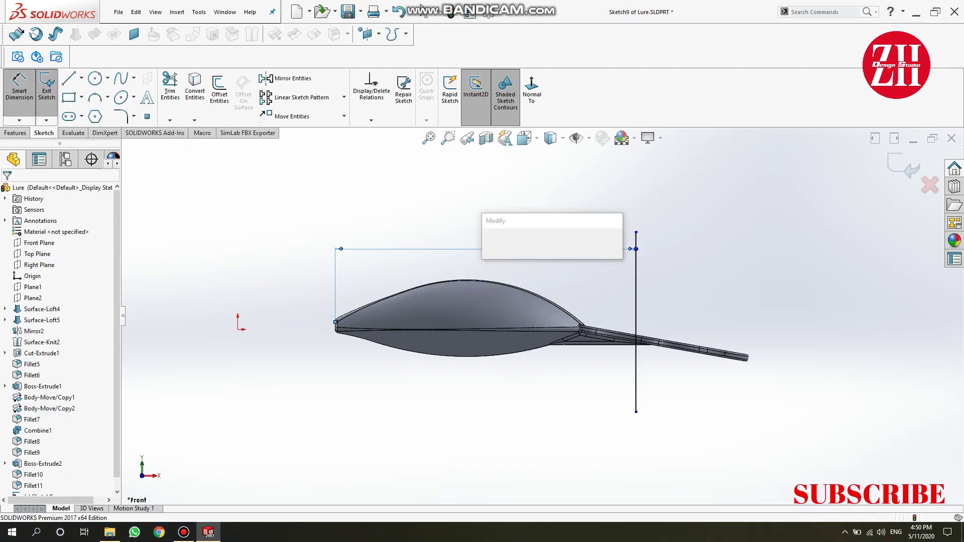
{"action": "type", "text": "7"}
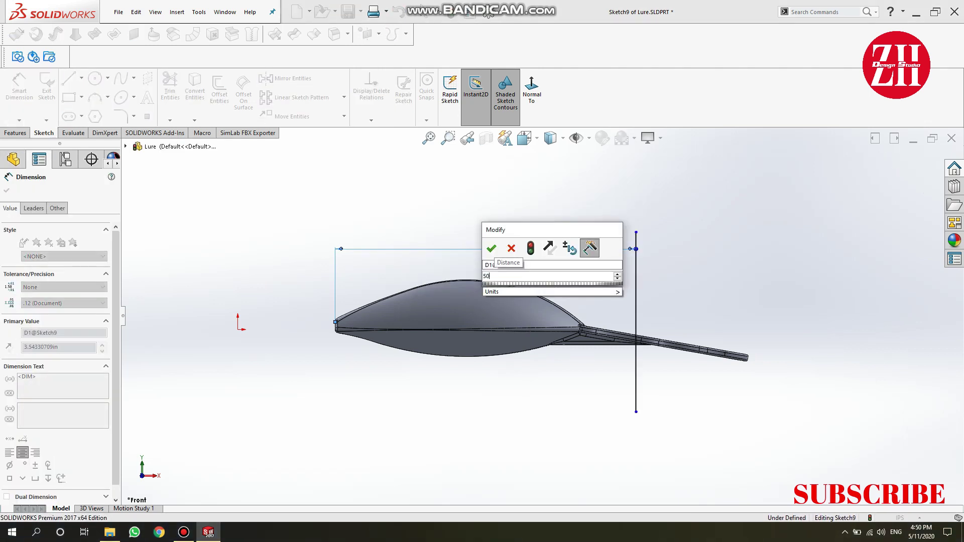
{"action": "type", "text": "5mm"}
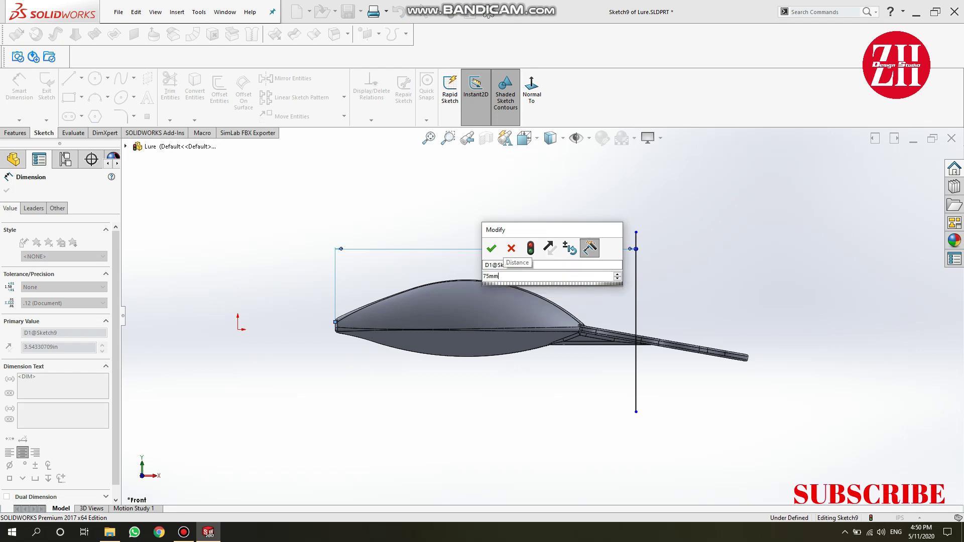
{"action": "key", "text": "Return"}
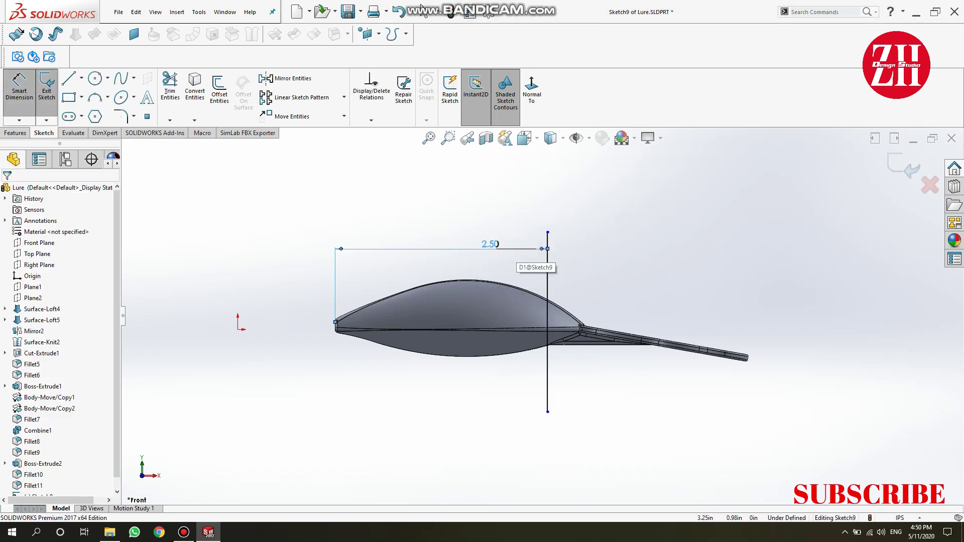
- Add a second vertical line at the tail tip, dimension the gap, then delete the extras
{"action": "key", "text": "l"}
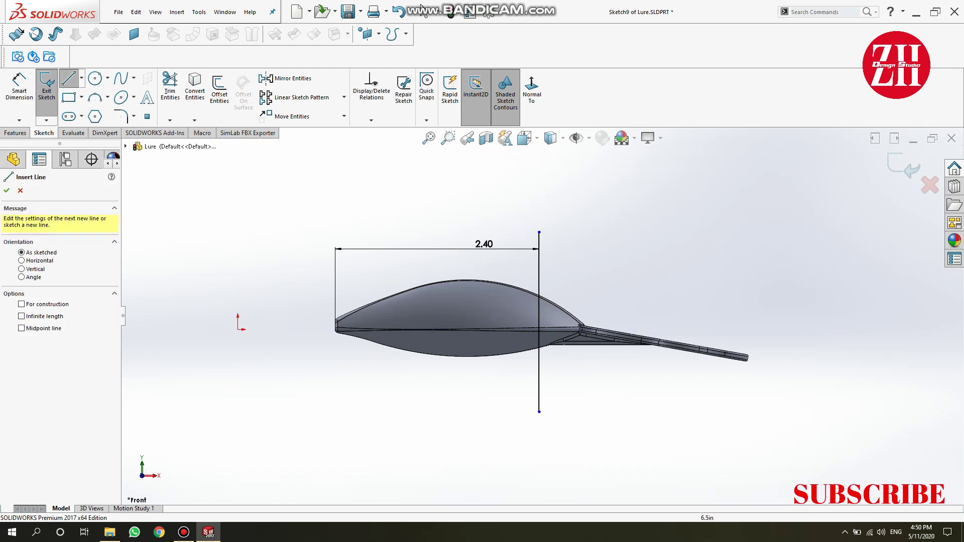
{"action": "left_click", "coordinate": [748, 357]}
{"action": "left_click", "coordinate": [748, 247]}
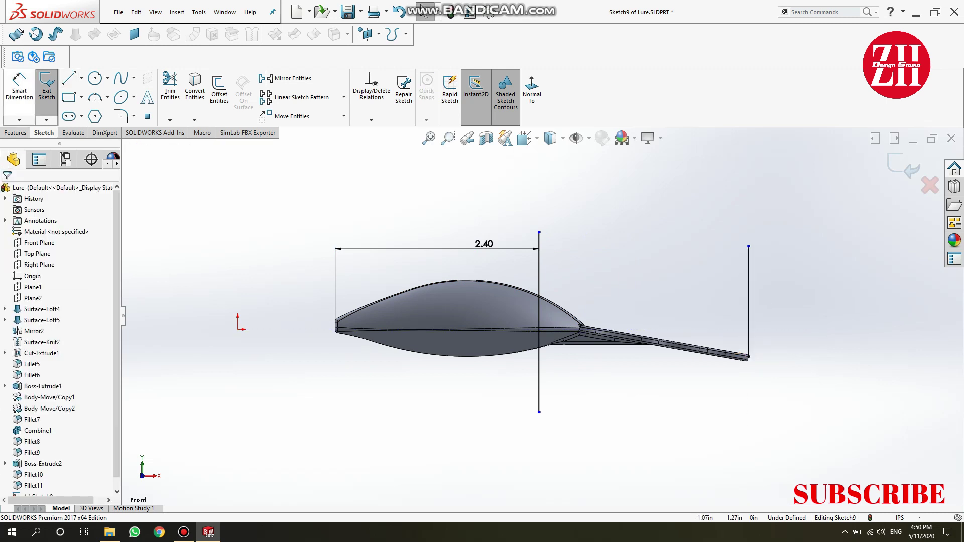
{"action": "left_click", "coordinate": [539, 301]}
{"action": "left_click", "coordinate": [748, 301]}
{"action": "left_click", "coordinate": [686, 273]}
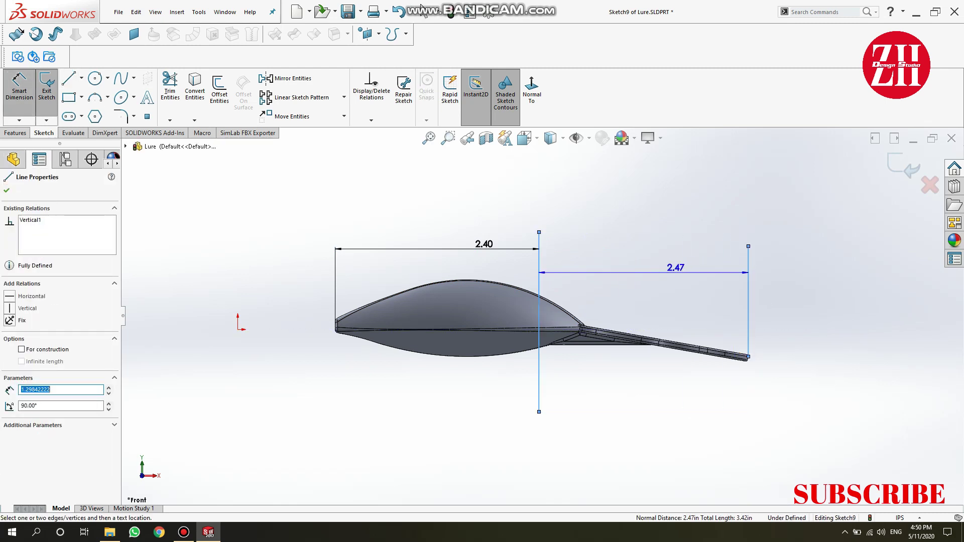
{"action": "key", "text": "Escape"}
{"action": "left_click", "coordinate": [748, 301]}
{"action": "key", "text": "Delete"}
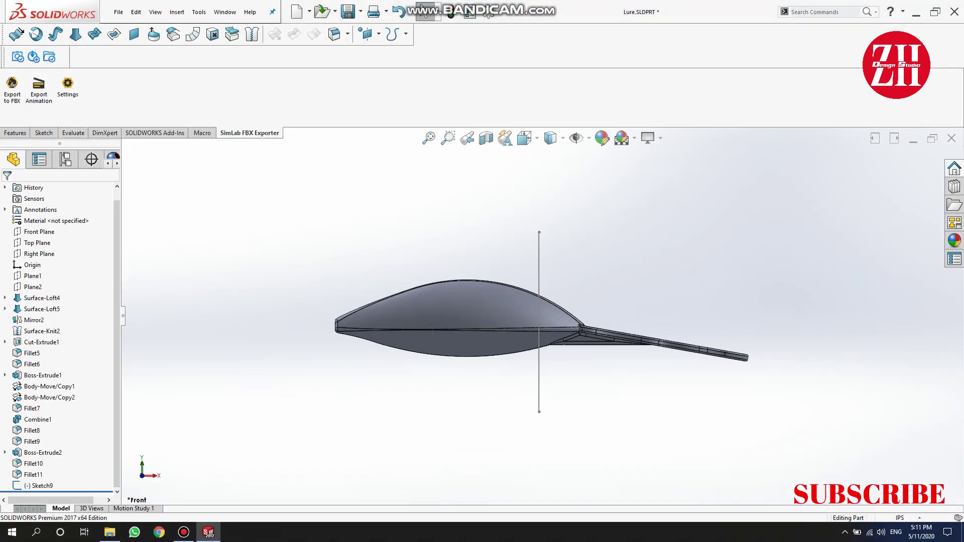
- Create Plane3 through the sketch line, perpendicular to the Front Plane
{"action": "left_click", "coordinate": [15, 133]}
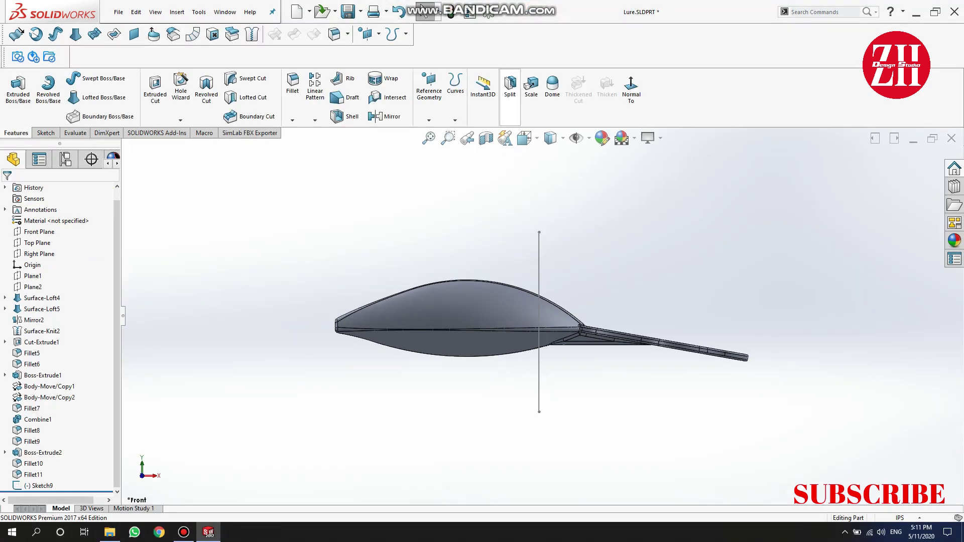
{"action": "left_click", "coordinate": [430, 91]}
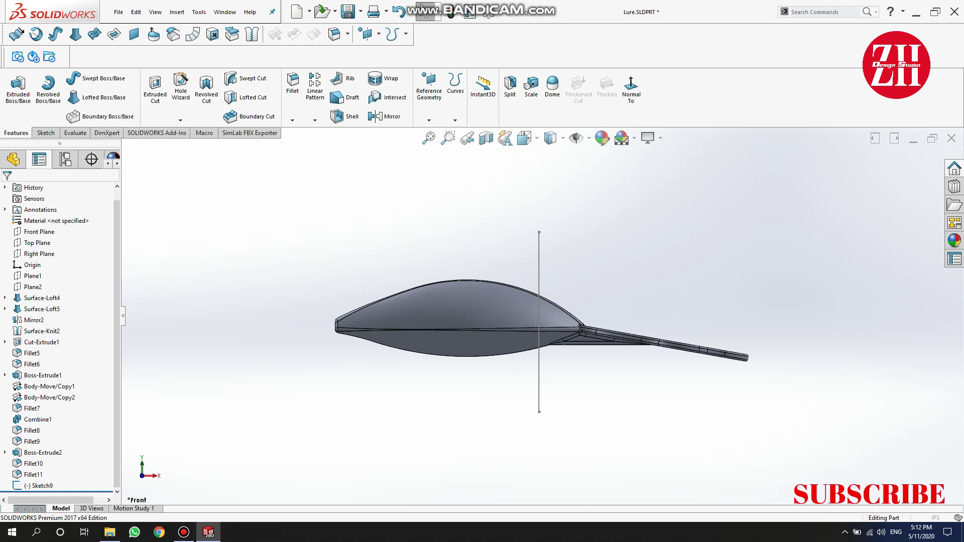
{"action": "left_click", "coordinate": [538, 261]}
{"action": "left_click", "coordinate": [169, 212]}
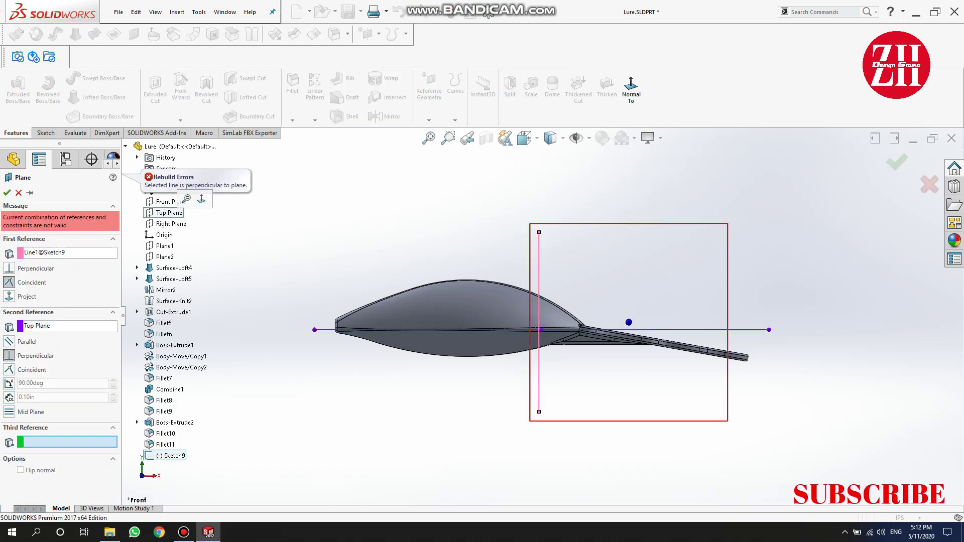
{"action": "left_click", "coordinate": [168, 213]}
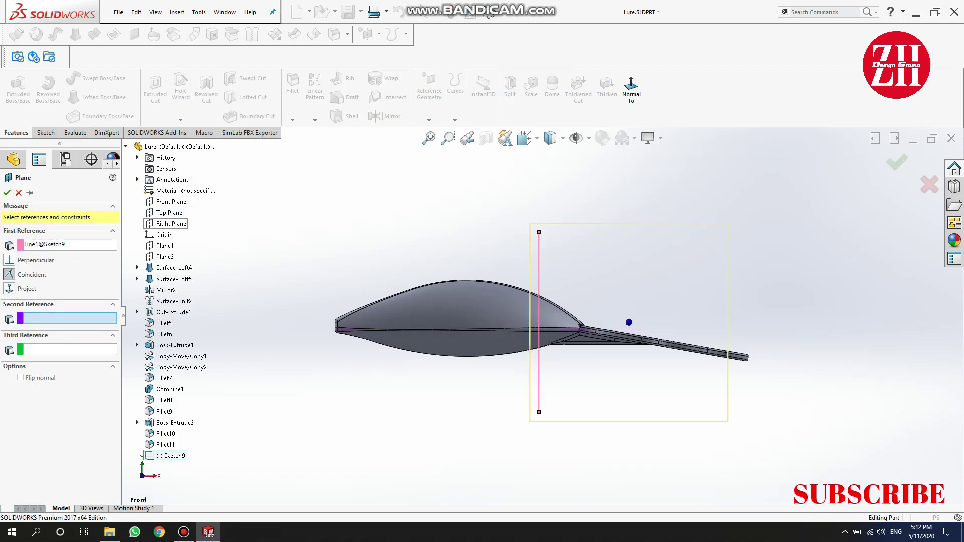
{"action": "left_click", "coordinate": [8, 193]}
{"action": "middle_click_drag", "start_coordinate": [553, 326], "coordinate": [577, 282]}
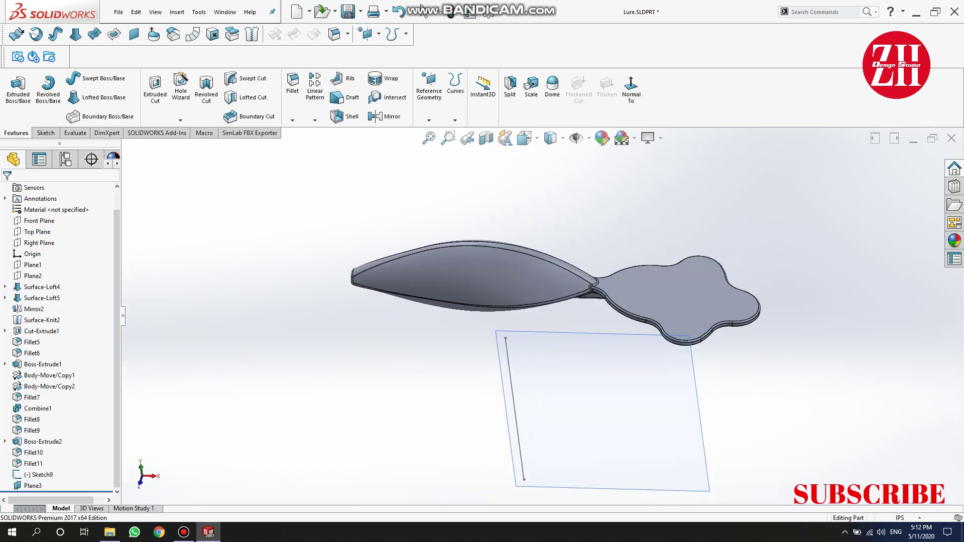
{"action": "left_click", "coordinate": [33, 485]}
{"action": "left_click", "coordinate": [19, 452]}
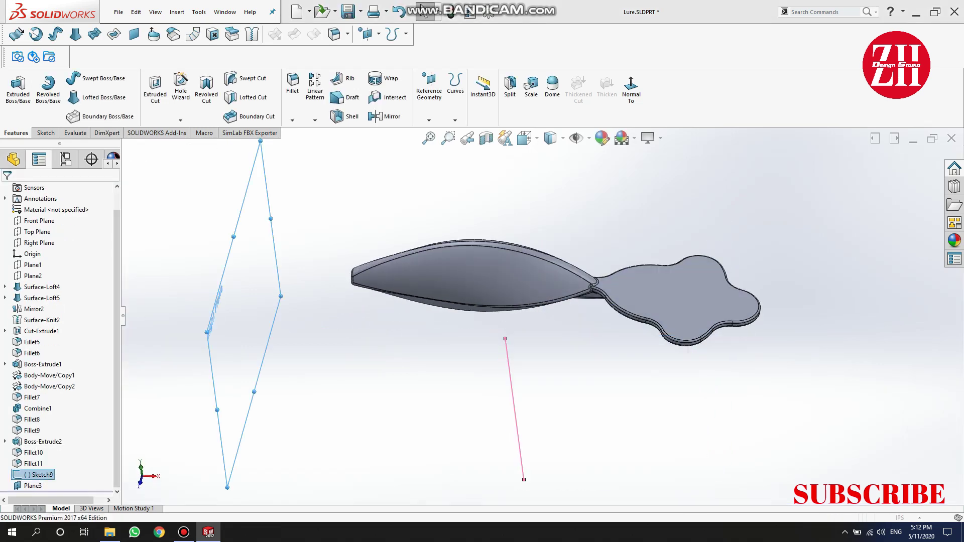
{"action": "right_click", "coordinate": [70, 318]}
{"action": "left_click", "coordinate": [85, 331]}
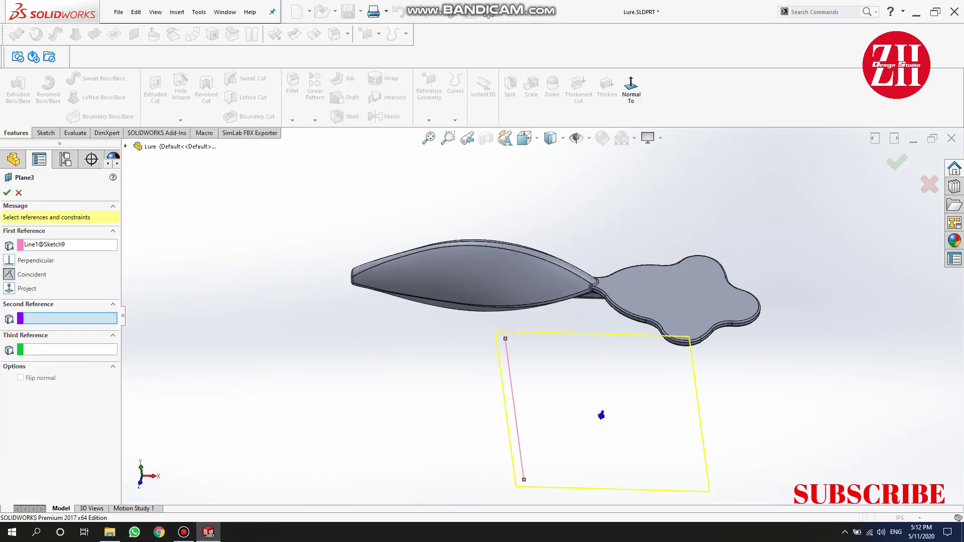
{"action": "left_click", "coordinate": [171, 201]}
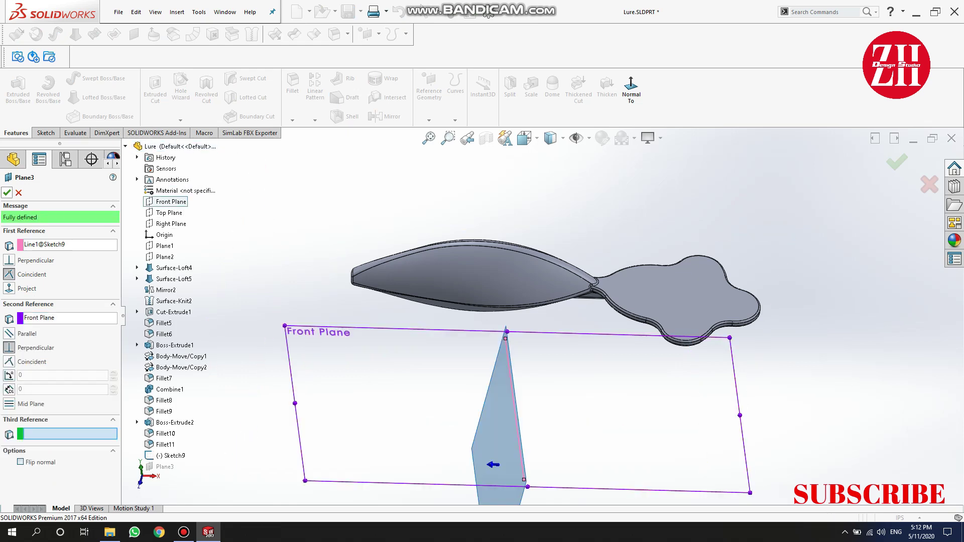
{"action": "left_click", "coordinate": [7, 192]}
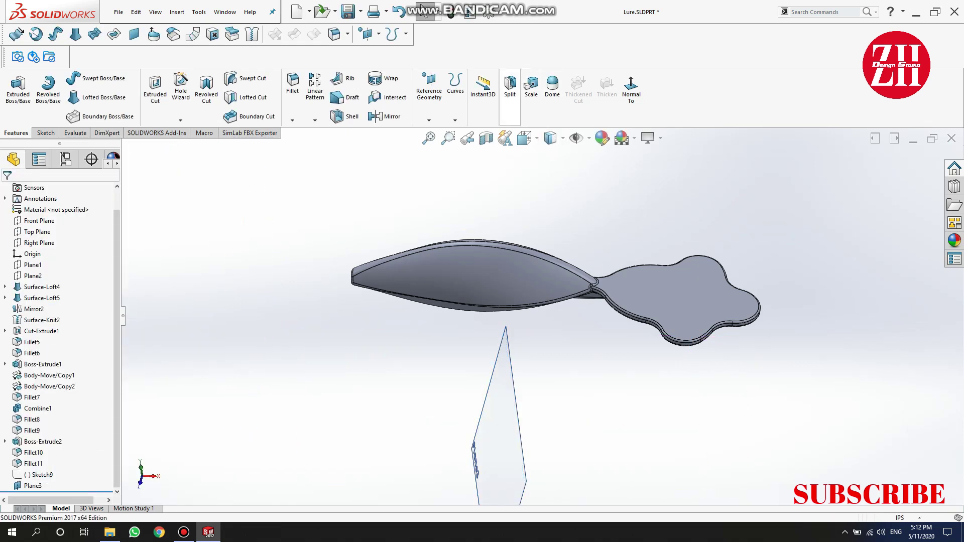
- Split the lure with Plane3 into two bodies and hide the tail body
{"action": "left_click", "coordinate": [510, 85]}
{"action": "left_click", "coordinate": [60, 285]}
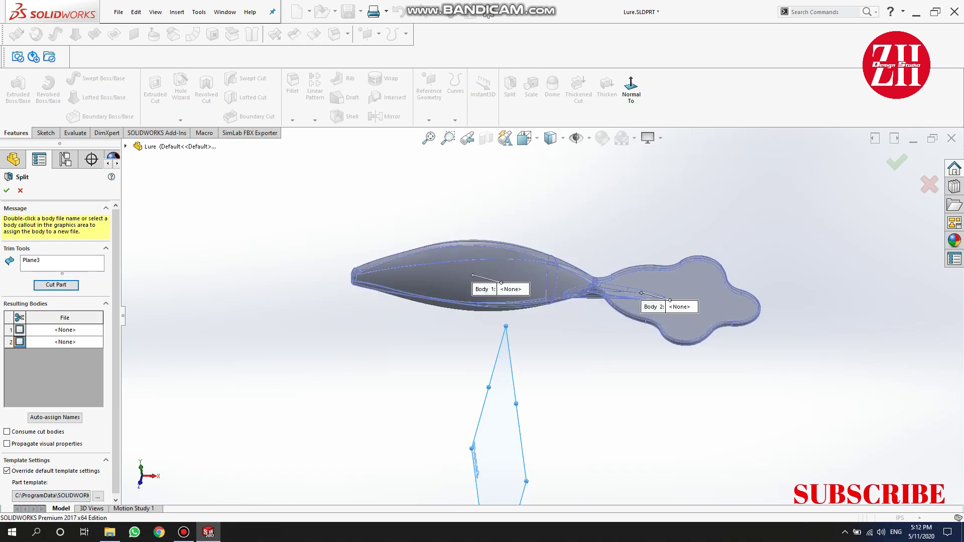
{"action": "left_click", "coordinate": [7, 190]}
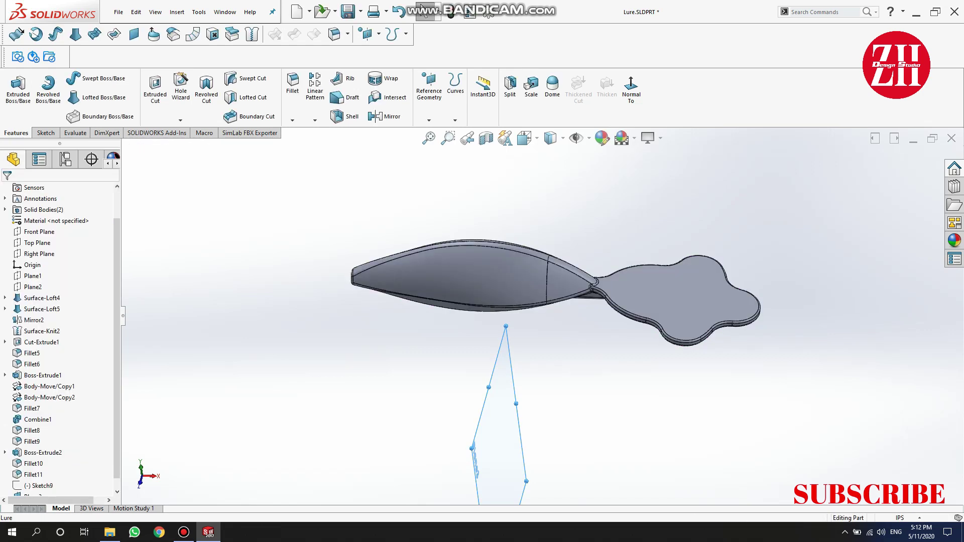
{"action": "left_click", "coordinate": [570, 277]}
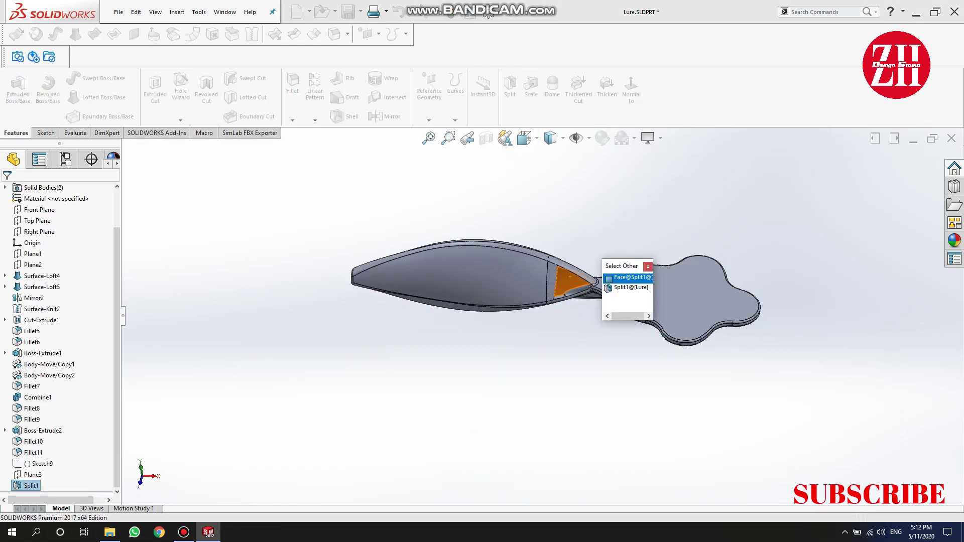
{"action": "key", "text": "Escape"}
{"action": "key", "text": "Tab"}
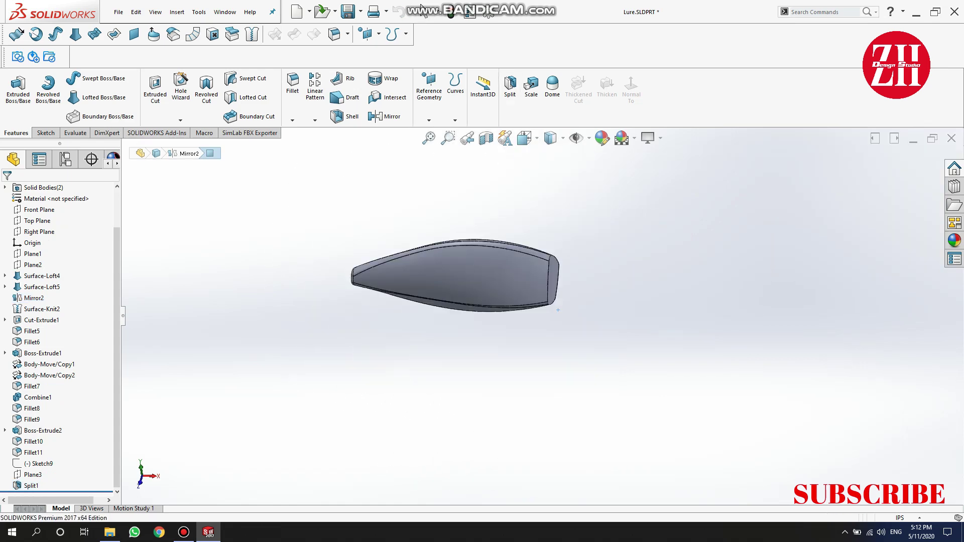
{"action": "key", "text": "ctrl+4"}
{"action": "left_click", "coordinate": [558, 309]}
- Sketch a circle on the front body's end face and dimension its diameter
{"action": "left_click", "coordinate": [597, 282]}
{"action": "left_click", "coordinate": [94, 77]}
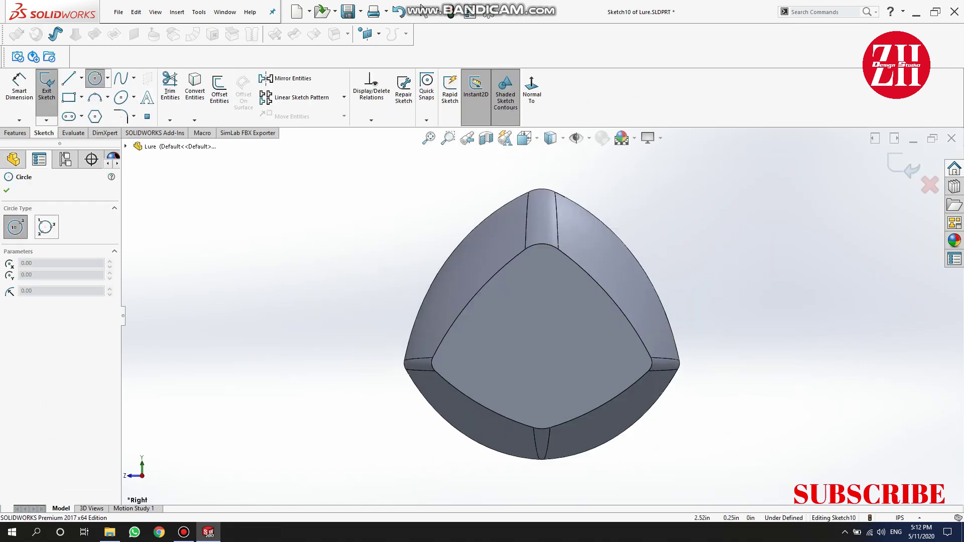
{"action": "left_click", "coordinate": [541, 332]}
{"action": "left_click", "coordinate": [577, 333]}
{"action": "key", "text": "Escape"}
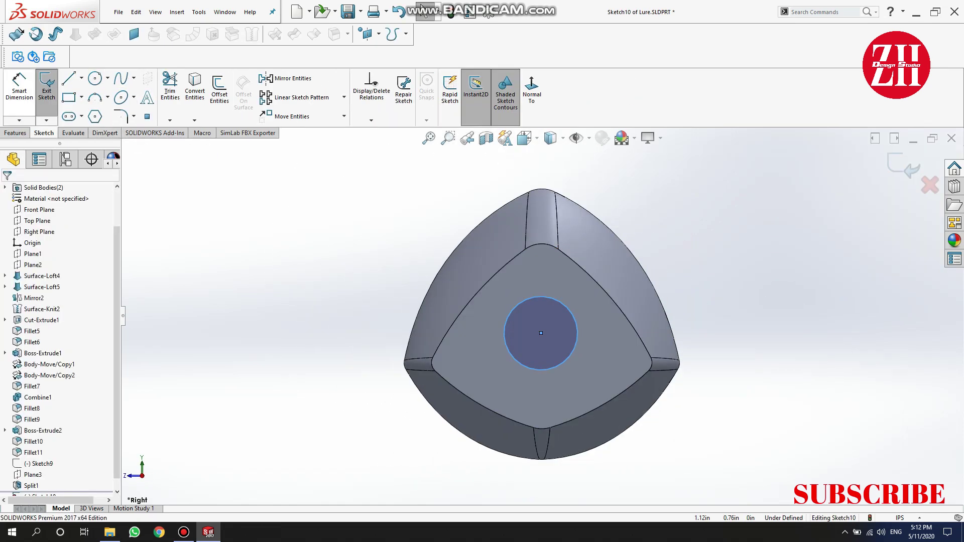
{"action": "left_click", "coordinate": [737, 301]}
{"action": "type", "text": ".25"}
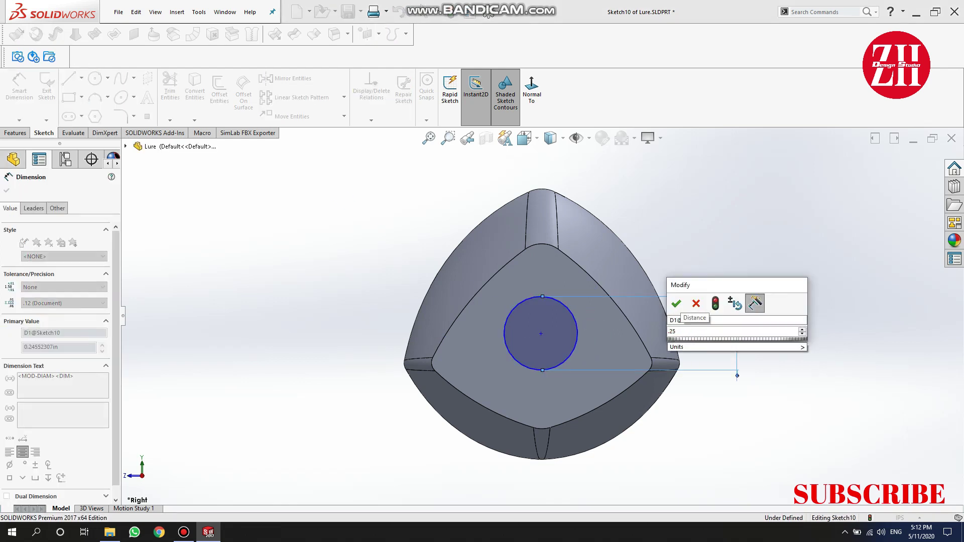
{"action": "key", "text": "Return"}
{"action": "key", "text": "Escape"}
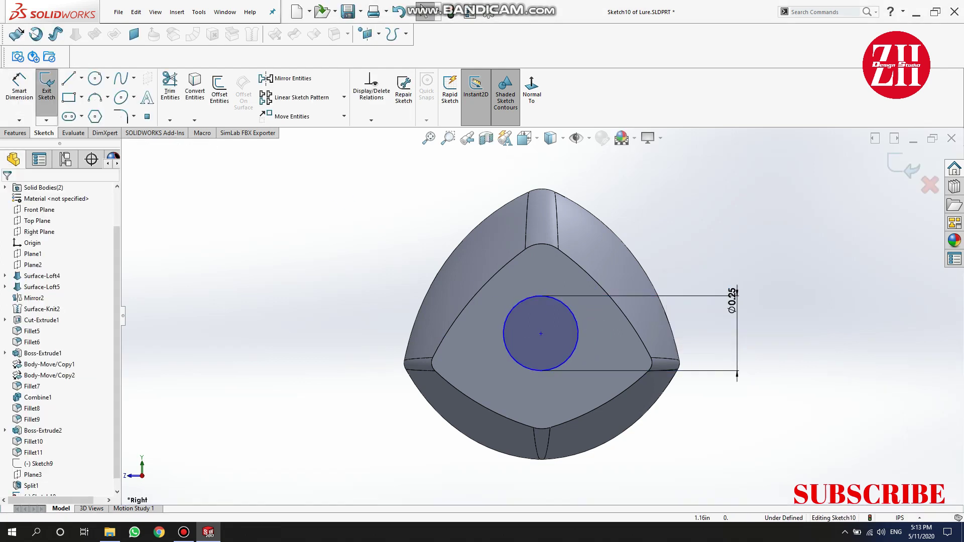
- Draw a vertical line across the face and make the circle centre its midpoint
{"action": "left_click", "coordinate": [69, 79]}
{"action": "left_click", "coordinate": [545, 249]}
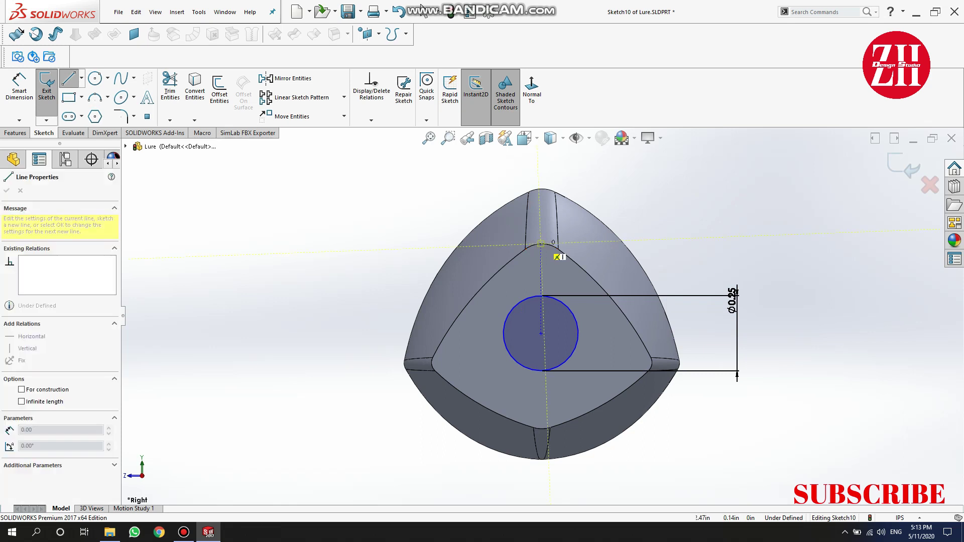
{"action": "left_click", "coordinate": [541, 428]}
{"action": "key", "text": "Escape"}
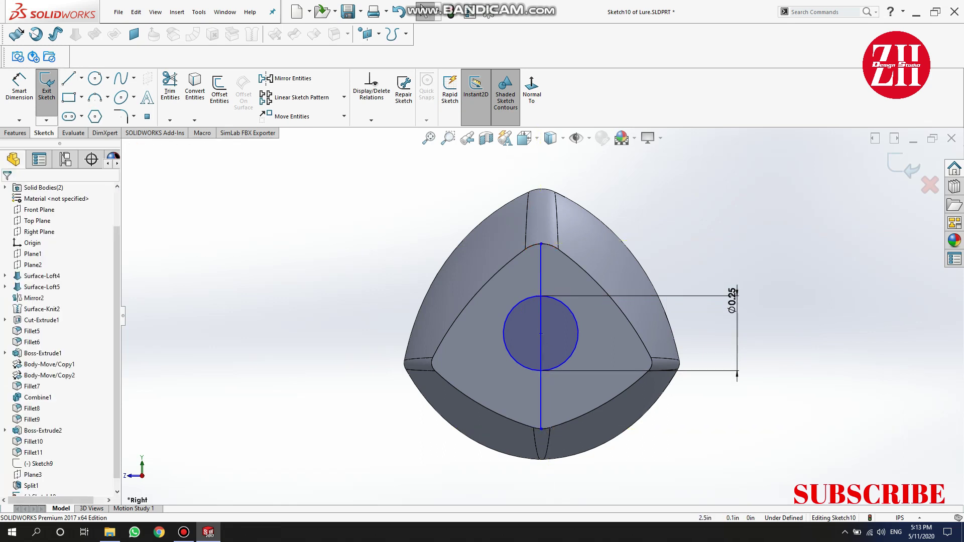
{"action": "left_click", "coordinate": [541, 333]}
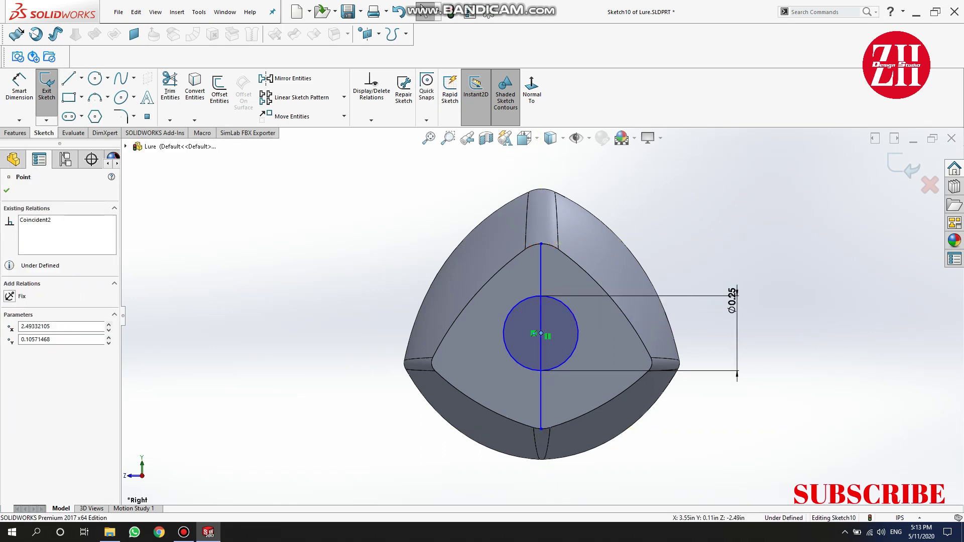
{"action": "left_click", "coordinate": [540, 309], "text": "ctrl"}
{"action": "left_click", "coordinate": [577, 303]}
- Make the line's ends coincident with the face's top and bottom edges, and set it to construction
{"action": "left_click", "coordinate": [540, 311]}
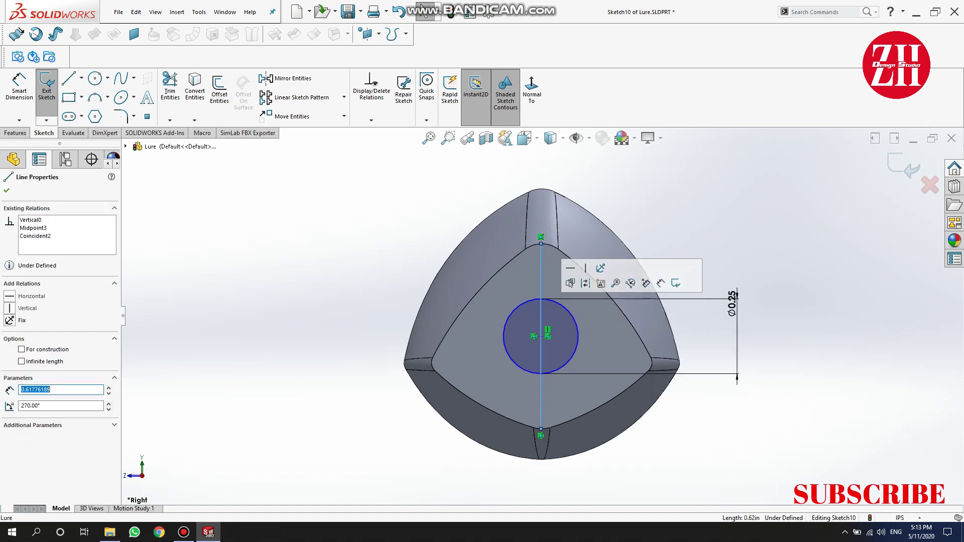
{"action": "left_click", "coordinate": [540, 244]}
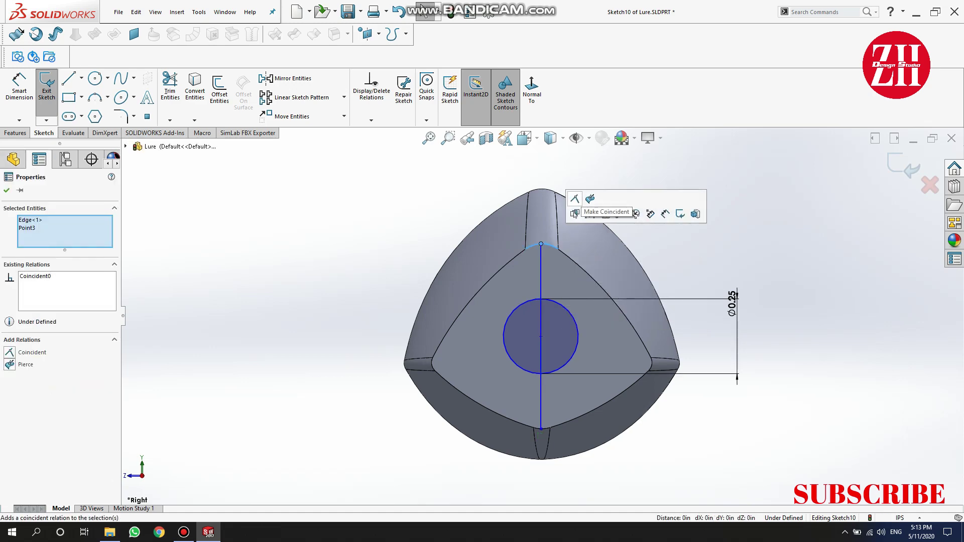
{"action": "left_click", "coordinate": [575, 198]}
{"action": "left_click", "coordinate": [540, 428]}
{"action": "left_click", "coordinate": [547, 431], "text": "ctrl"}
{"action": "left_click", "coordinate": [575, 383]}
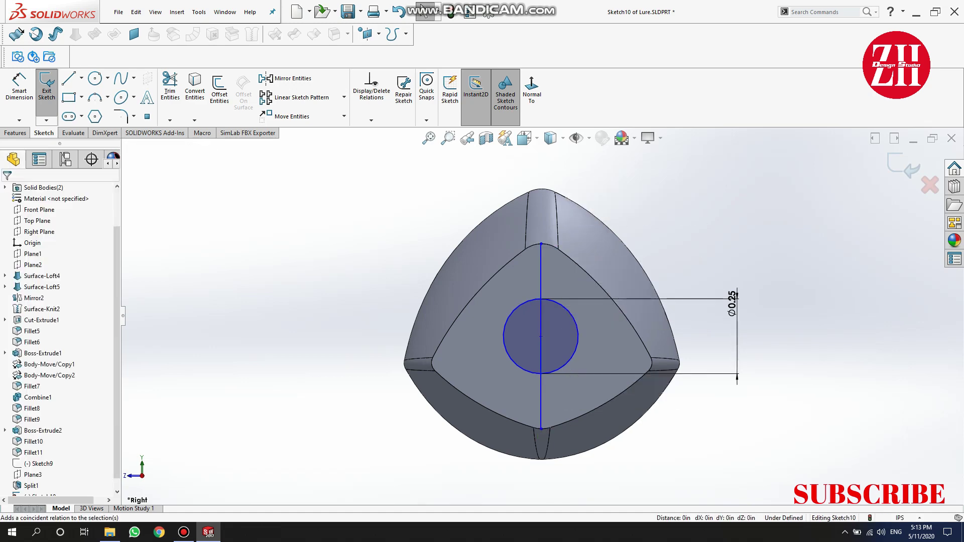
{"action": "left_click", "coordinate": [541, 271]}
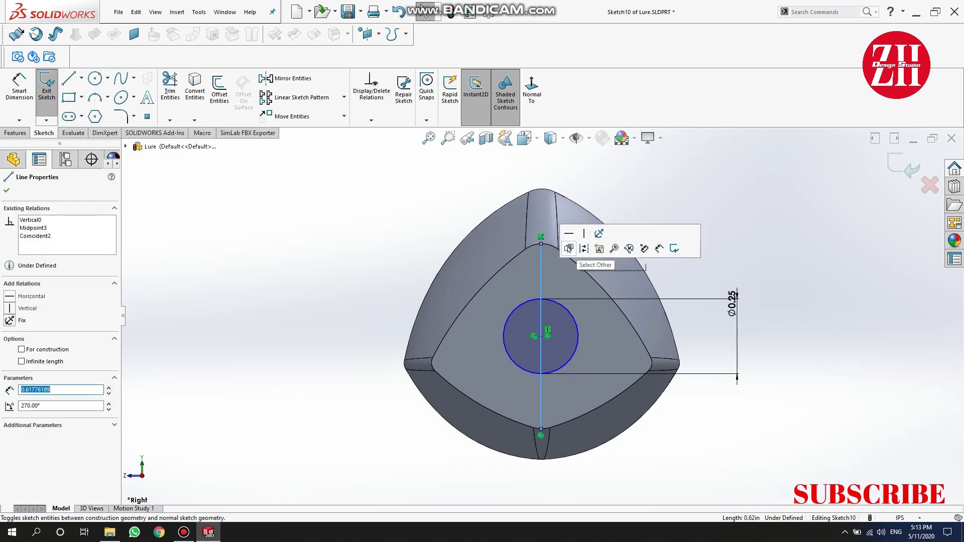
{"action": "key", "text": "Escape"}
{"action": "left_click", "coordinate": [47, 86]}
- Create Cut-Extrude2 from the circle, 5 mm with flipped side, leaving a Ø0.25 peg
{"action": "left_click", "coordinate": [155, 88]}
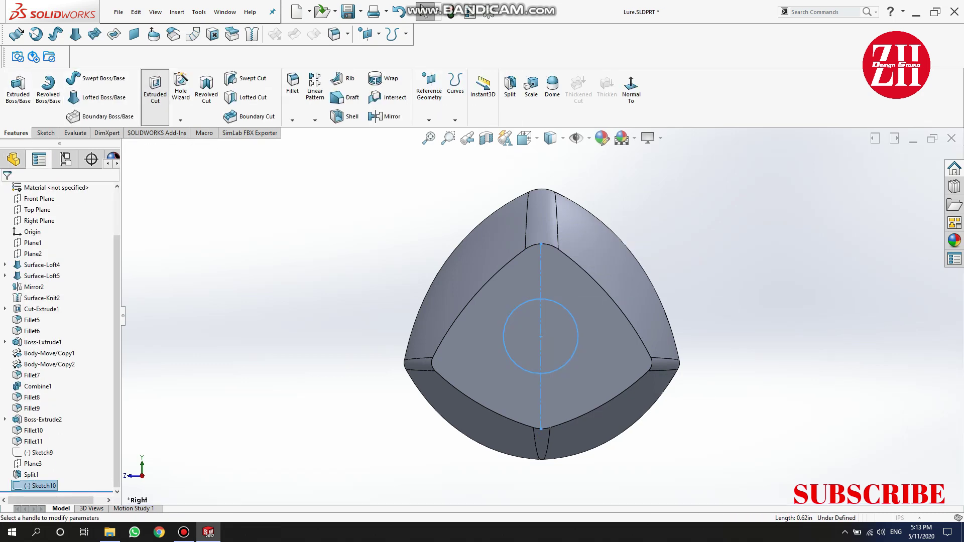
{"action": "type", "text": "5m"}
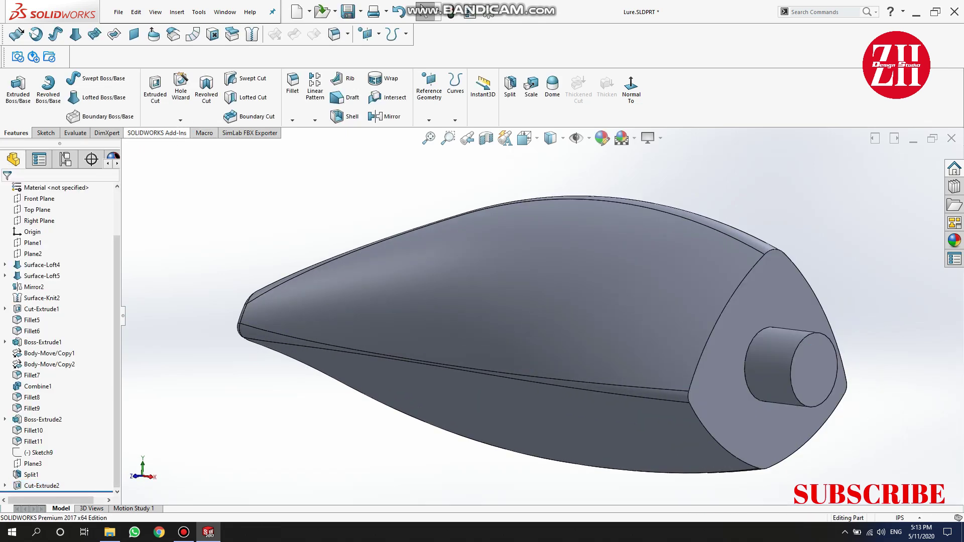
{"action": "left_click", "coordinate": [42, 486]}
{"action": "left_click", "coordinate": [23, 454]}
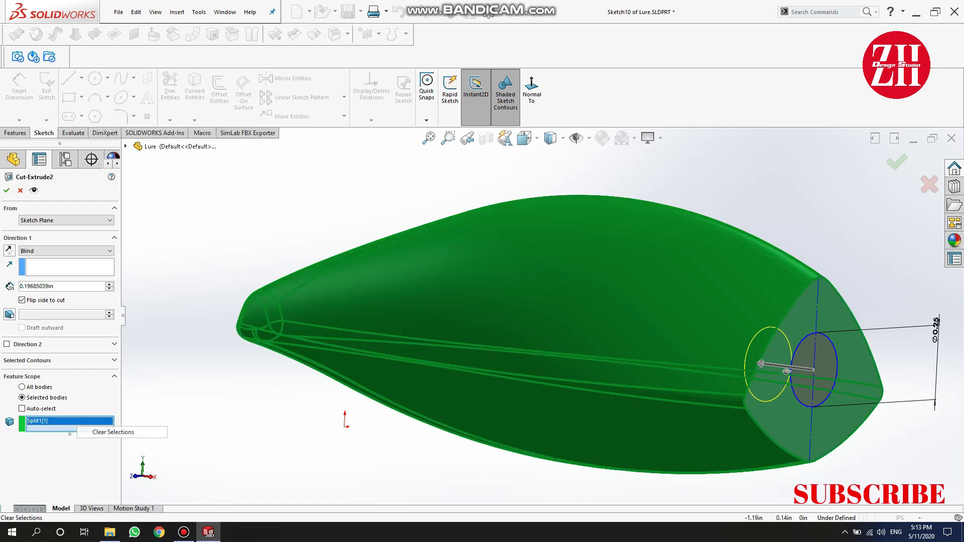
{"action": "left_click", "coordinate": [6, 190]}
{"action": "key", "text": "ctrl+b"}
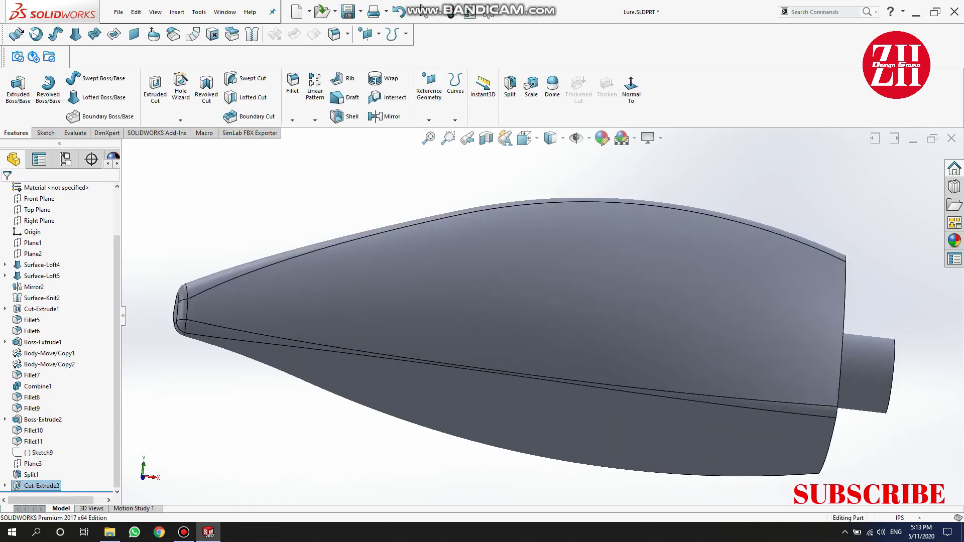
- Show the hidden Split1[2] tail body from the Solid Bodies list
{"action": "left_click", "coordinate": [5, 231]}
{"action": "left_click", "coordinate": [46, 242]}
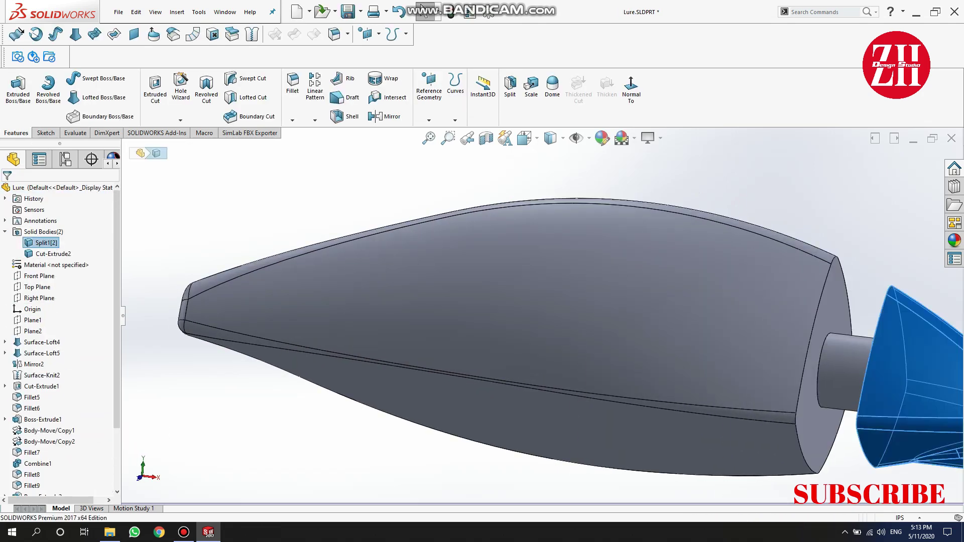
{"action": "scroll", "coordinate": [541, 299], "scroll_direction": "down", "scroll_amount": 3}
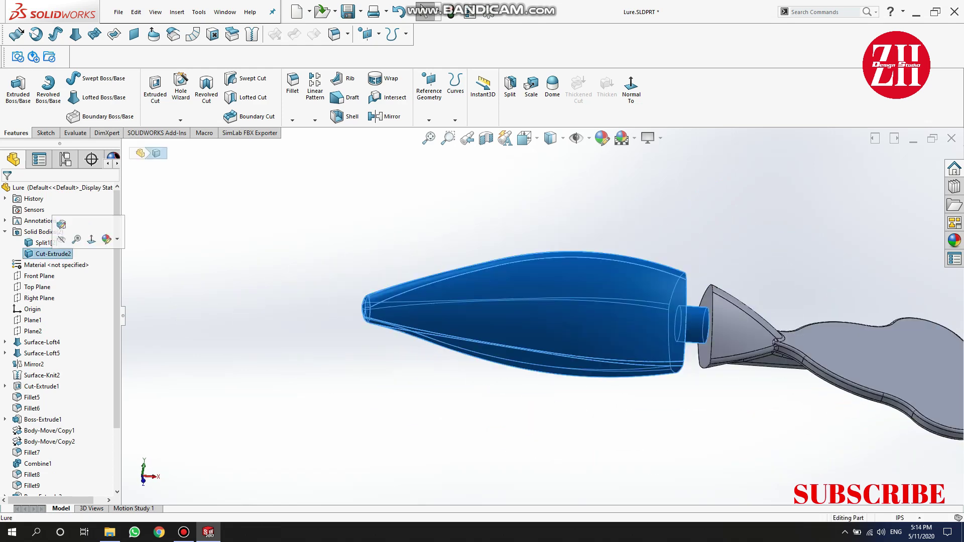
- Replace the peg with a 0.197 in deep Ø0.25 hole cut from Sketch10 (Cut-Extrude3)
{"action": "scroll", "coordinate": [60, 342], "scroll_direction": "down", "scroll_amount": 3}
{"action": "left_click", "coordinate": [41, 485]}
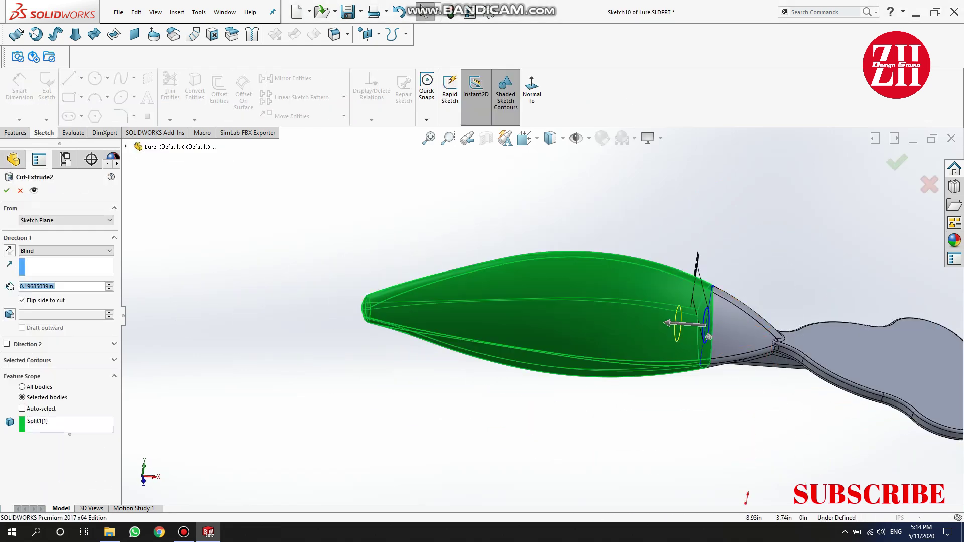
{"action": "left_click", "coordinate": [7, 189]}
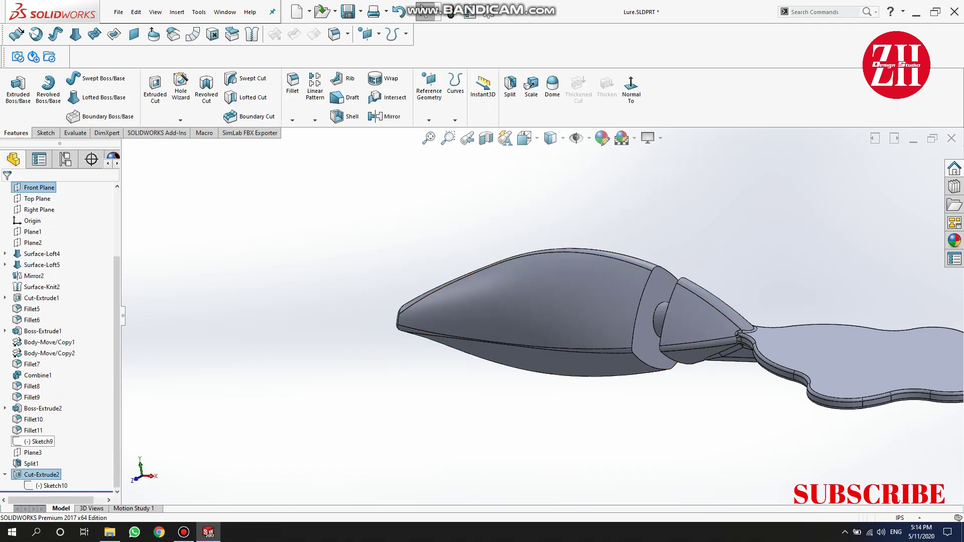
{"action": "left_click", "coordinate": [56, 485]}
{"action": "left_click", "coordinate": [46, 454]}
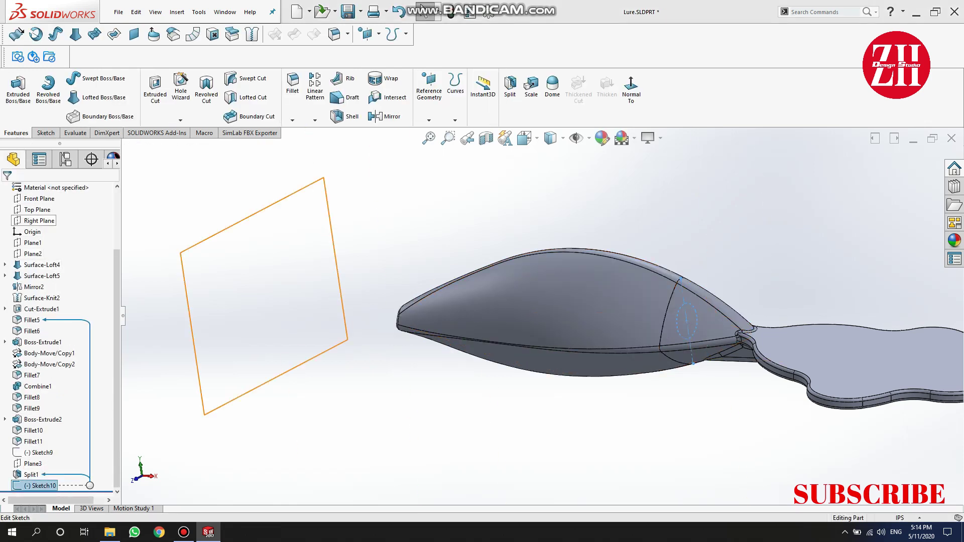
{"action": "scroll", "coordinate": [745, 303], "scroll_direction": "up", "scroll_amount": 5}
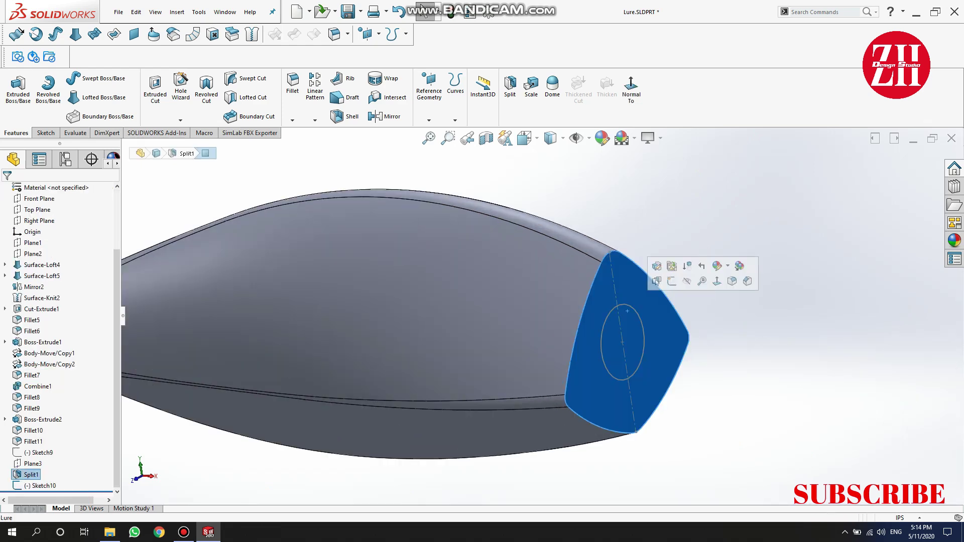
{"action": "left_click", "coordinate": [155, 86]}
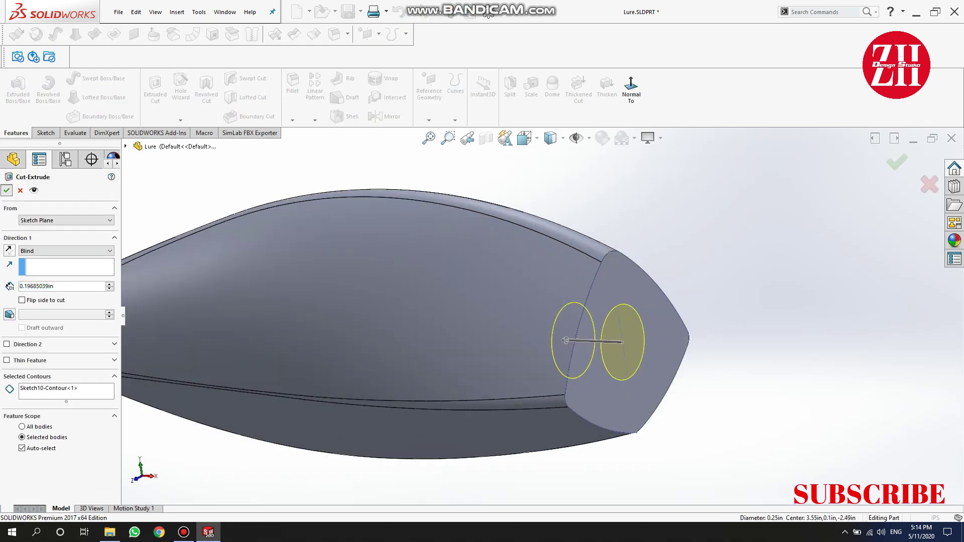
{"action": "key", "text": "Return"}
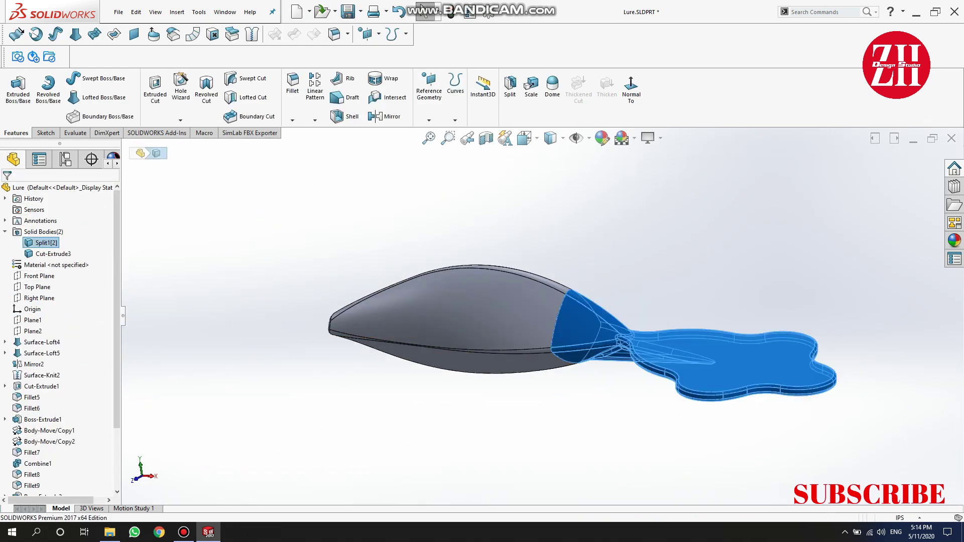
- Unhide the tail body and sketch a Ø0.25 circle on its joint face
{"action": "left_click", "coordinate": [513, 313]}
{"action": "middle_click_drag", "start_coordinate": [514, 313], "coordinate": [561, 319]}
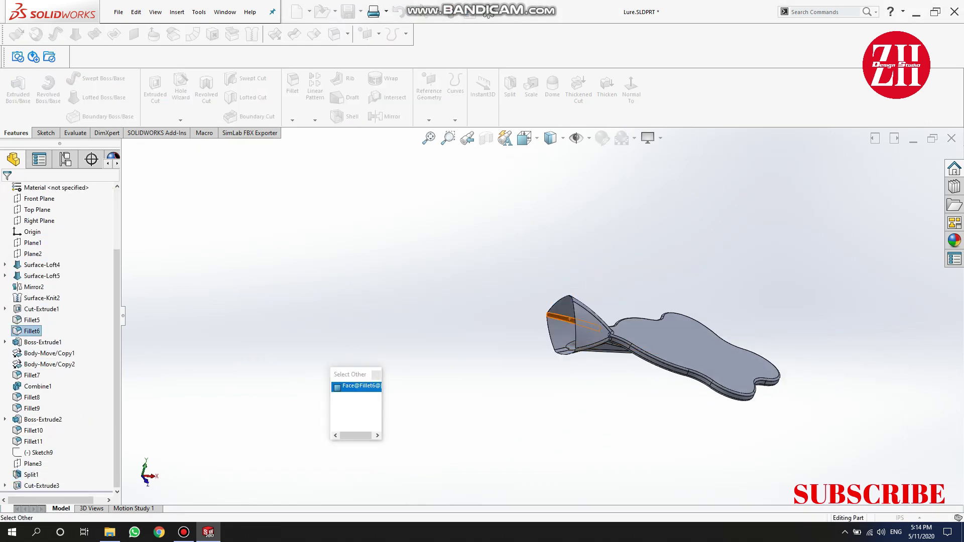
{"action": "left_click", "coordinate": [561, 318]}
{"action": "left_click", "coordinate": [590, 290]}
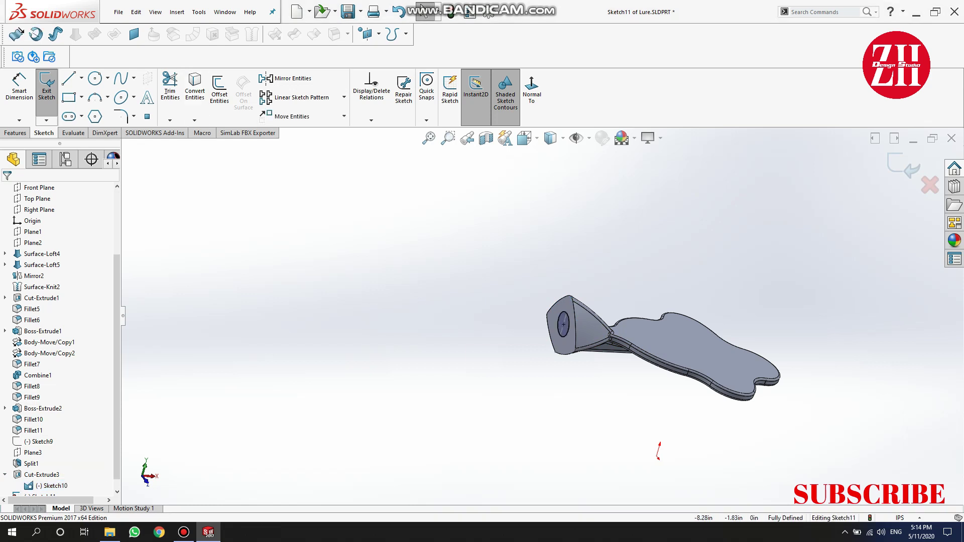
{"action": "type", "text": "o"}
{"action": "type", "text": "mm"}
{"action": "scroll", "coordinate": [596, 311], "scroll_direction": "down", "scroll_amount": 5}
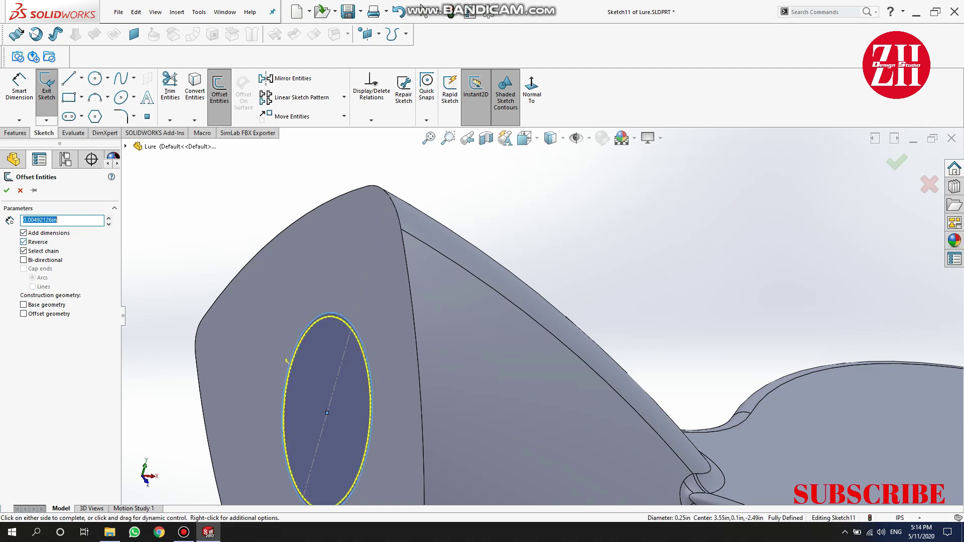
{"action": "key", "text": "Return"}
{"action": "key", "text": "ctrl+z"}
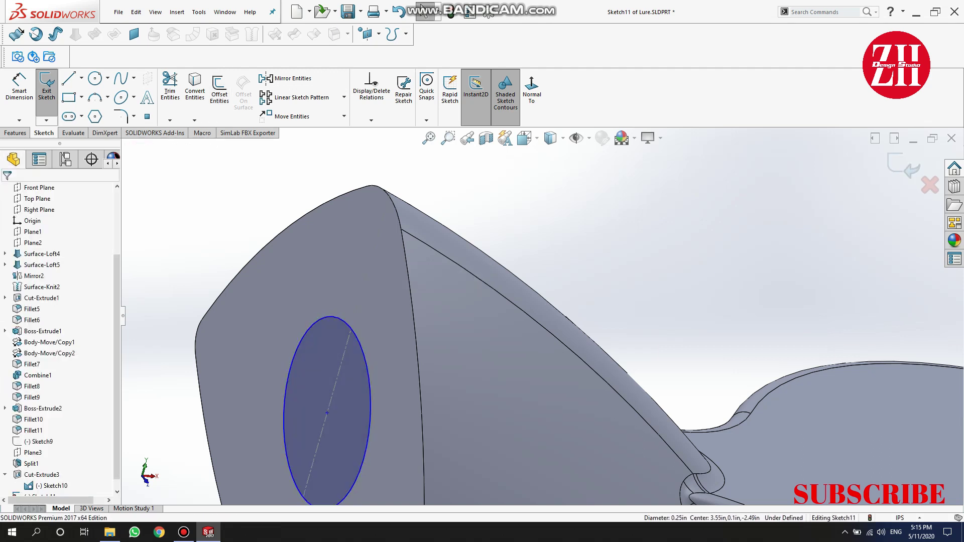
- Boss-extrude the circle 4.5 mm into a cylindrical peg
{"action": "left_click", "coordinate": [47, 88]}
{"action": "type", "text": "4.5mm"}
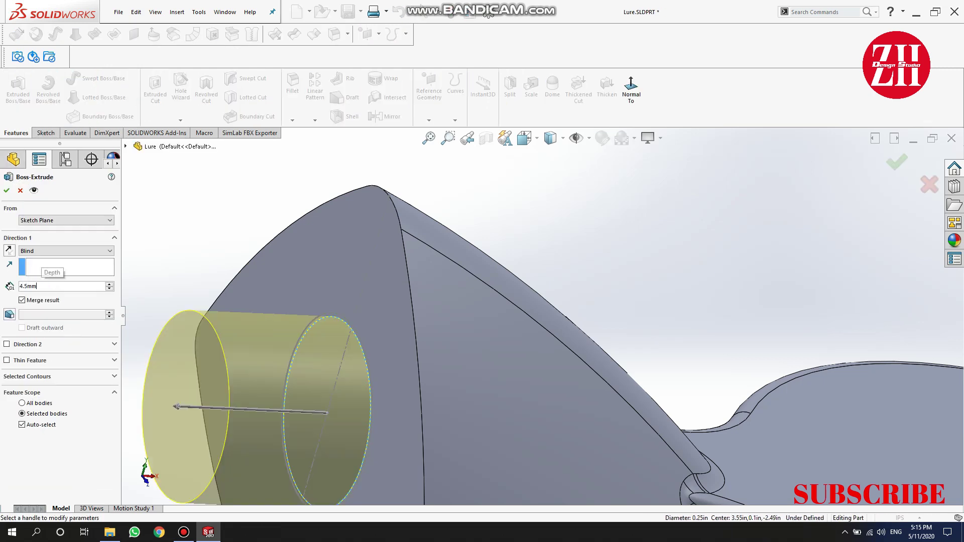
{"action": "left_click", "coordinate": [7, 190]}
- Chamfer the peg's end face at 45°
{"action": "left_click", "coordinate": [292, 120]}
{"action": "left_click", "coordinate": [309, 144]}
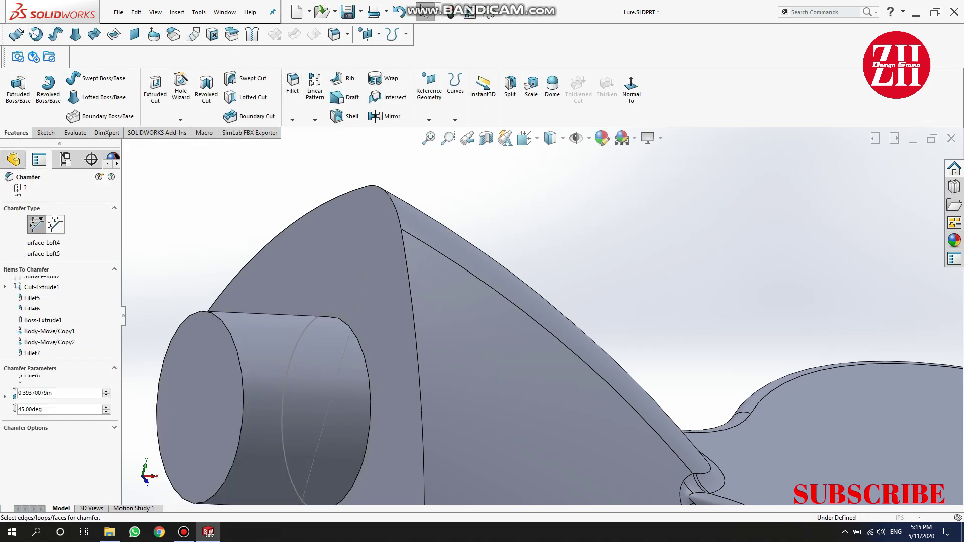
{"action": "left_click", "coordinate": [201, 391]}
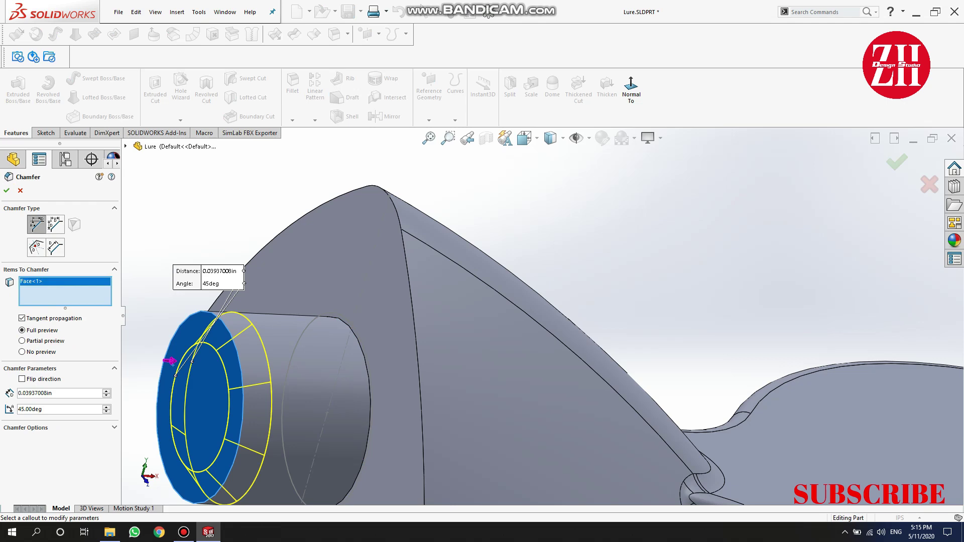
{"action": "key", "text": "Return"}
{"action": "scroll", "coordinate": [566, 316], "scroll_direction": "up", "scroll_amount": 5}
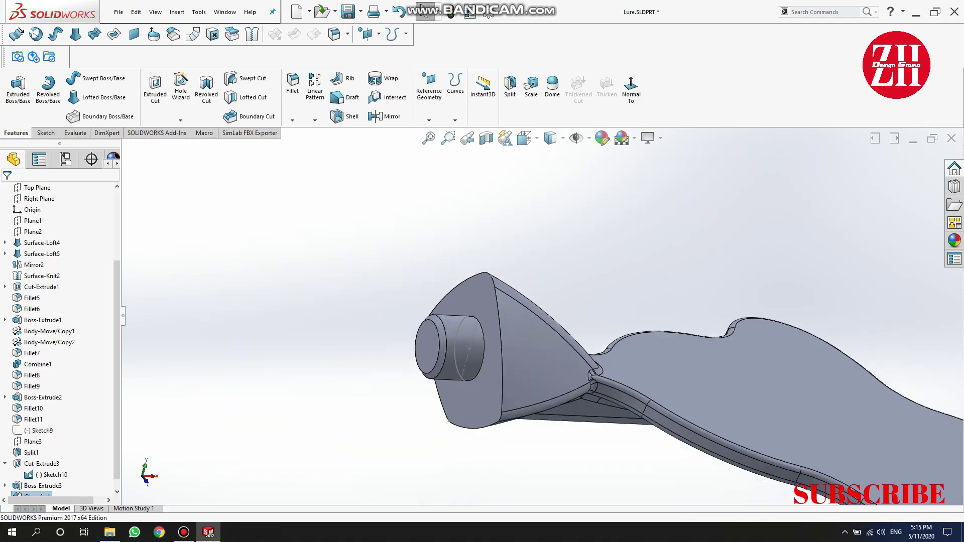
{"action": "scroll", "coordinate": [50, 451], "scroll_direction": "down", "scroll_amount": 1}
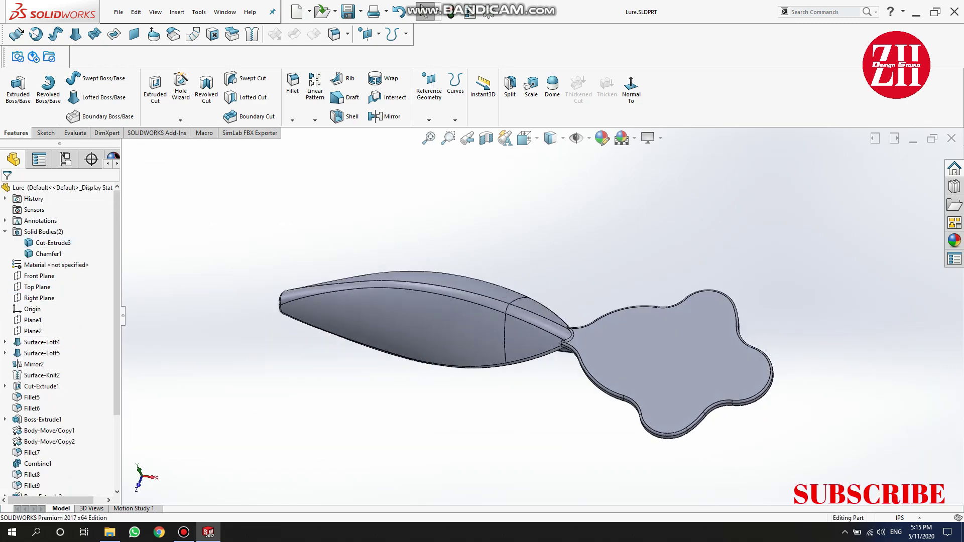
- Hide the tail body and export the head piece as Lure_P1.STL
{"action": "left_click", "coordinate": [47, 254]}
{"action": "left_click", "coordinate": [43, 231]}
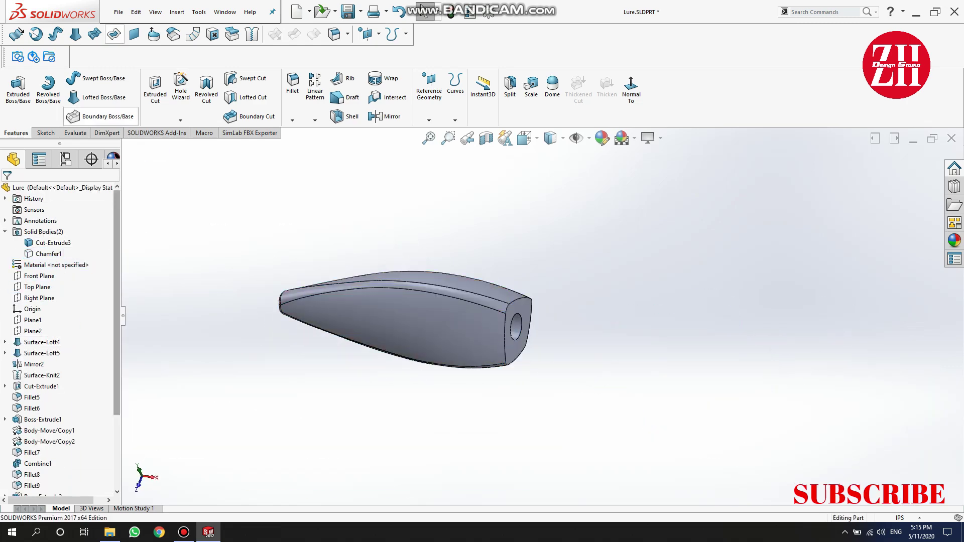
{"action": "left_click", "coordinate": [118, 11]}
{"action": "left_click", "coordinate": [133, 126]}
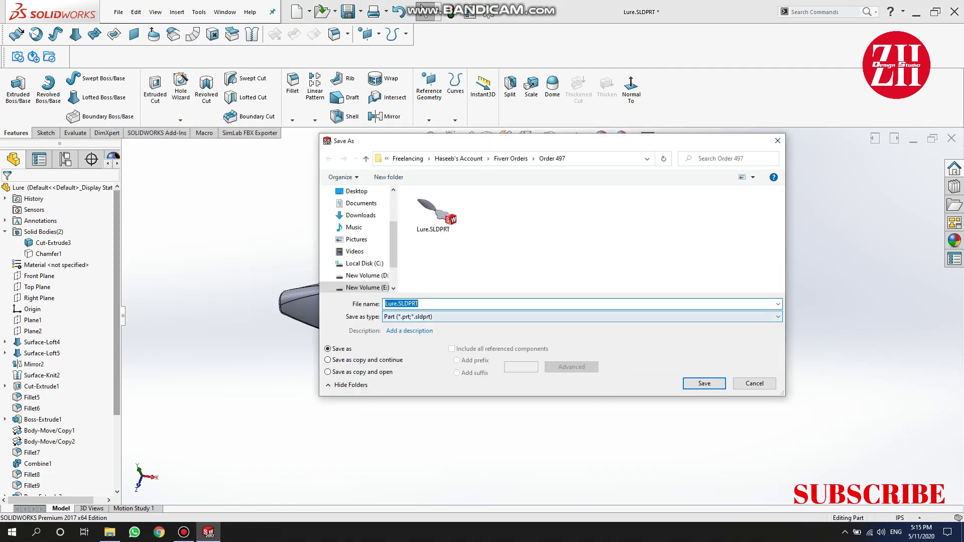
{"action": "left_click", "coordinate": [577, 316]}
{"action": "left_click", "coordinate": [401, 185]}
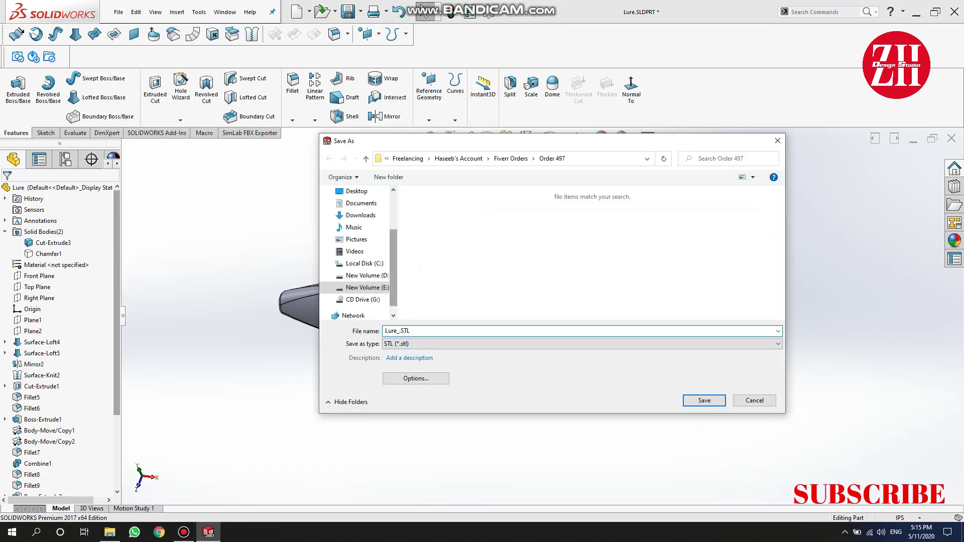
{"action": "key", "text": "Return"}
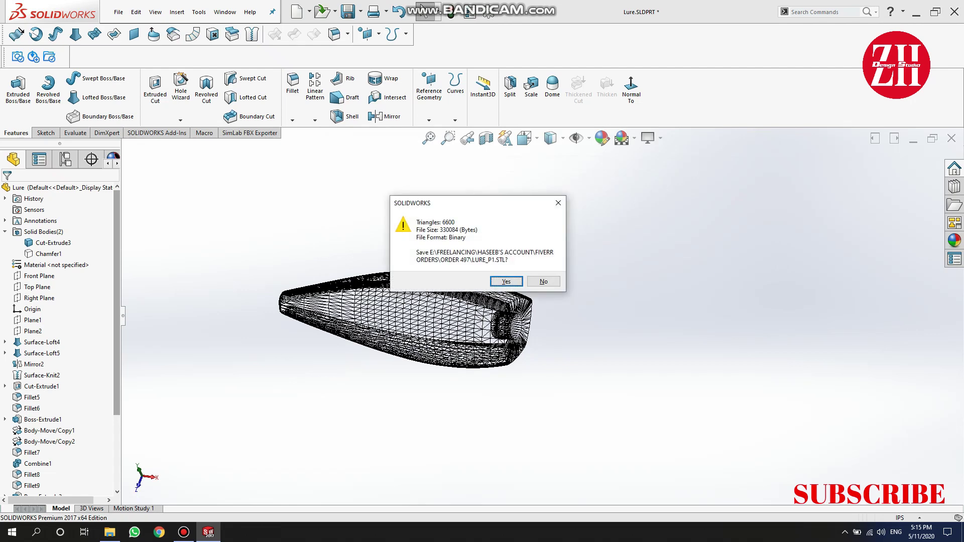
{"action": "left_click", "coordinate": [53, 243]}
- Hide Cut-Extrude3, export the tail piece as Lure_P2.STL, then unhide Cut-Extrude3
{"action": "left_click", "coordinate": [45, 226]}
{"action": "left_click", "coordinate": [48, 254]}
{"action": "left_click", "coordinate": [118, 12]}
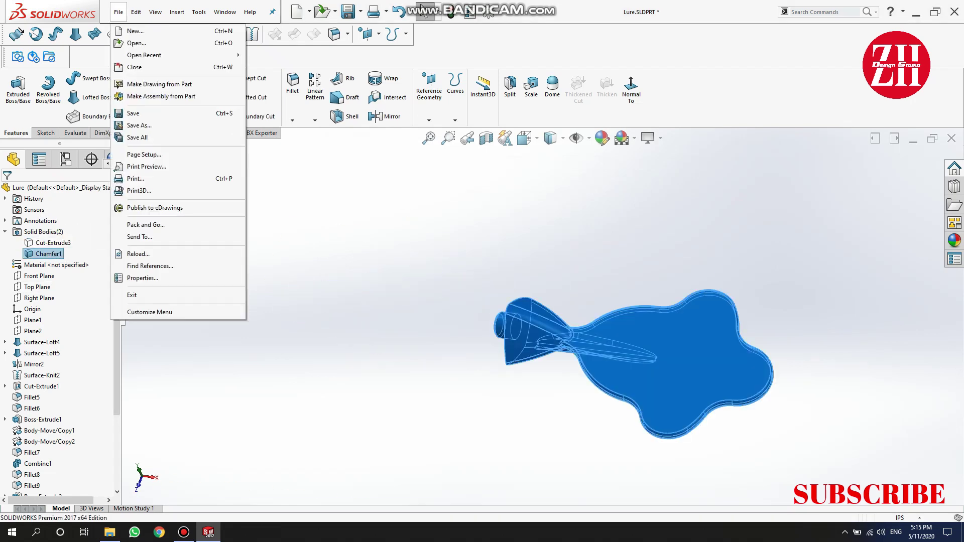
{"action": "left_click", "coordinate": [133, 126]}
{"action": "left_click", "coordinate": [577, 316]}
{"action": "left_click", "coordinate": [401, 185]}
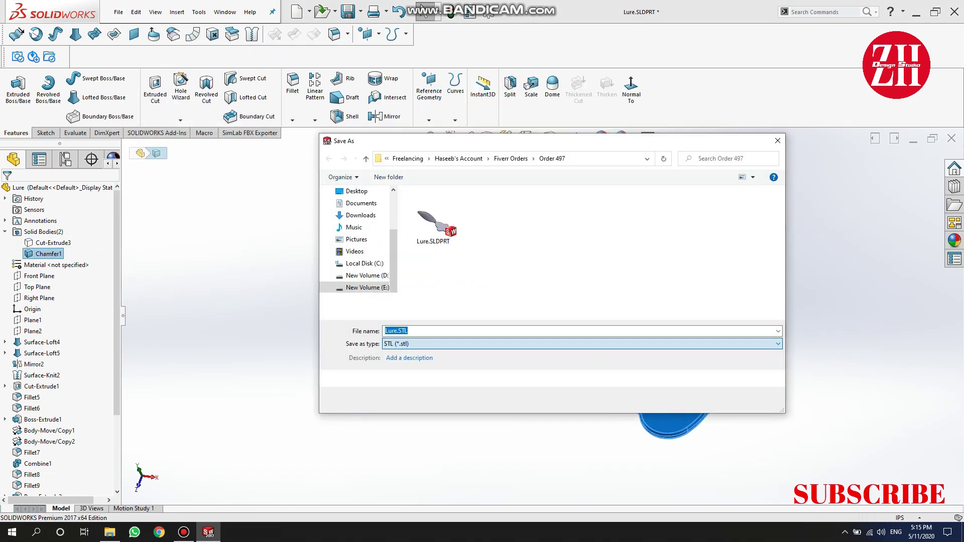
{"action": "left_click", "coordinate": [432, 216]}
{"action": "left_click", "coordinate": [406, 330]}
{"action": "type", "text": "2."}
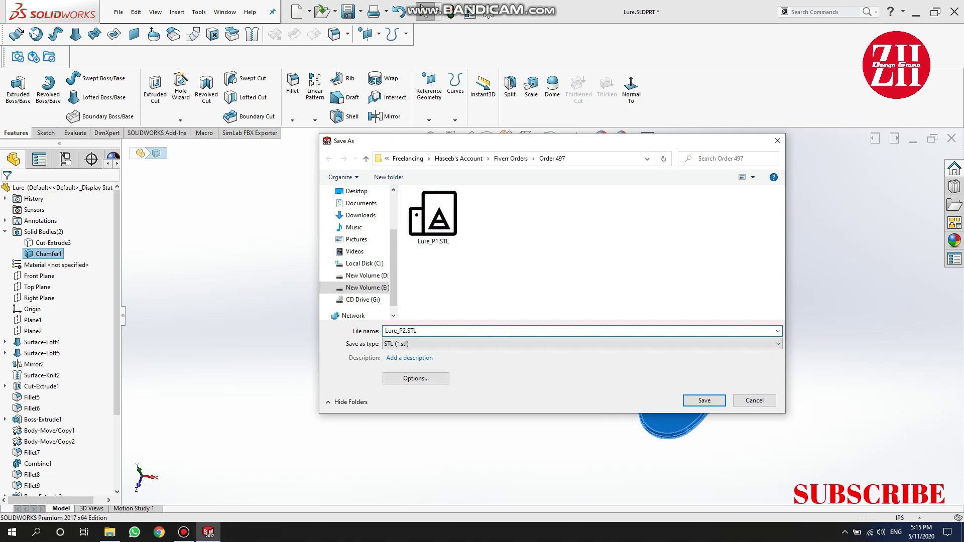
{"action": "key", "text": "Return"}
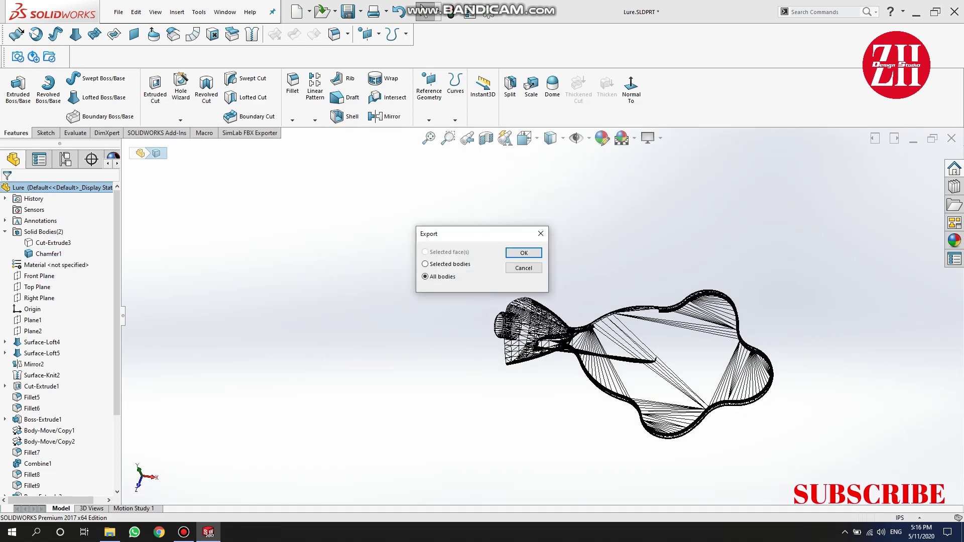
{"action": "left_click", "coordinate": [524, 253]}
{"action": "left_click", "coordinate": [53, 242]}
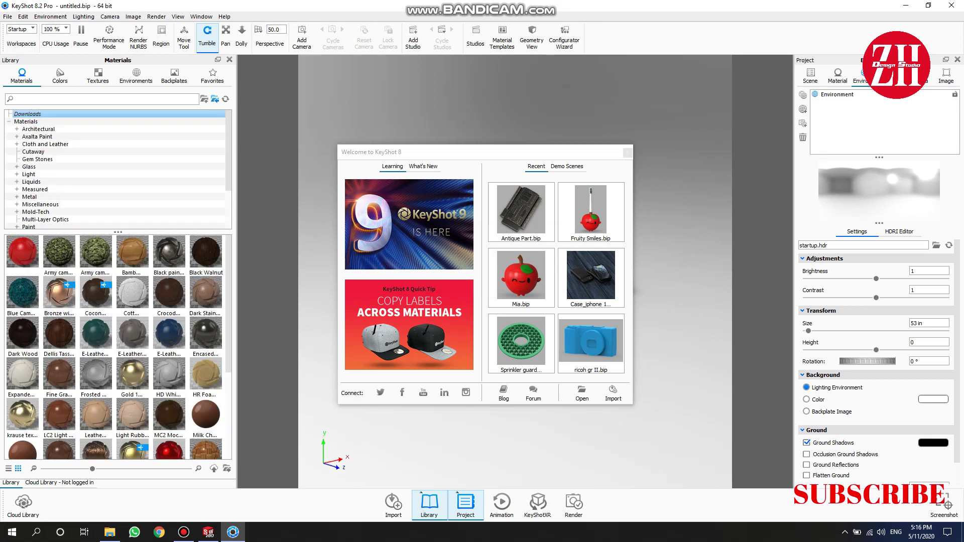
- Apply the blue Hard Rough plastic from Plastic > Hard to the whole lure
{"action": "left_click", "coordinate": [628, 152]}
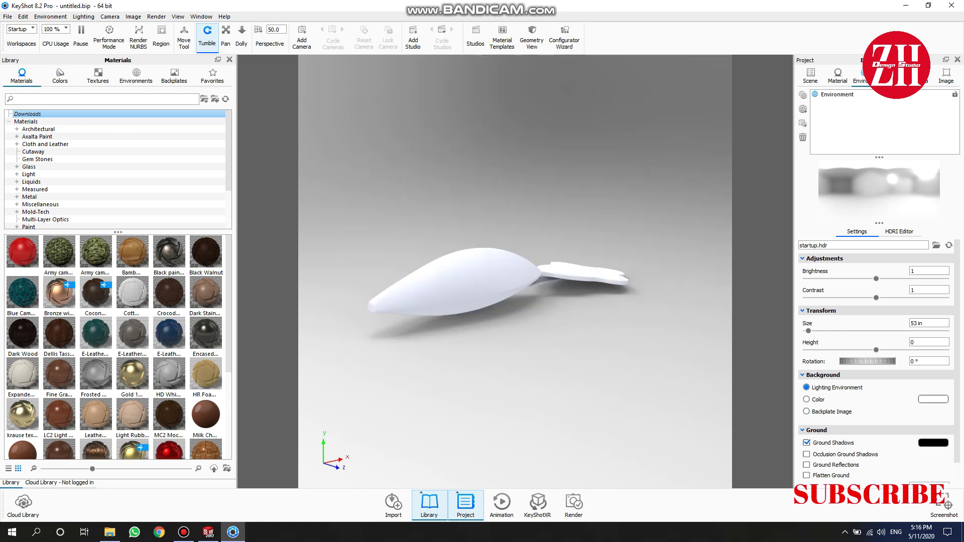
{"action": "scroll", "coordinate": [115, 171], "scroll_direction": "down", "scroll_amount": 2}
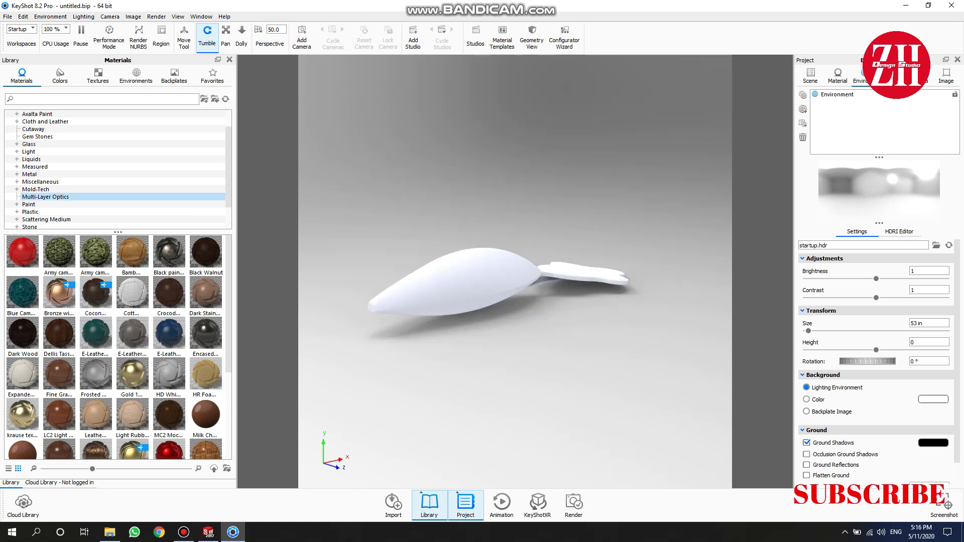
{"action": "scroll", "coordinate": [118, 170], "scroll_direction": "down", "scroll_amount": 1}
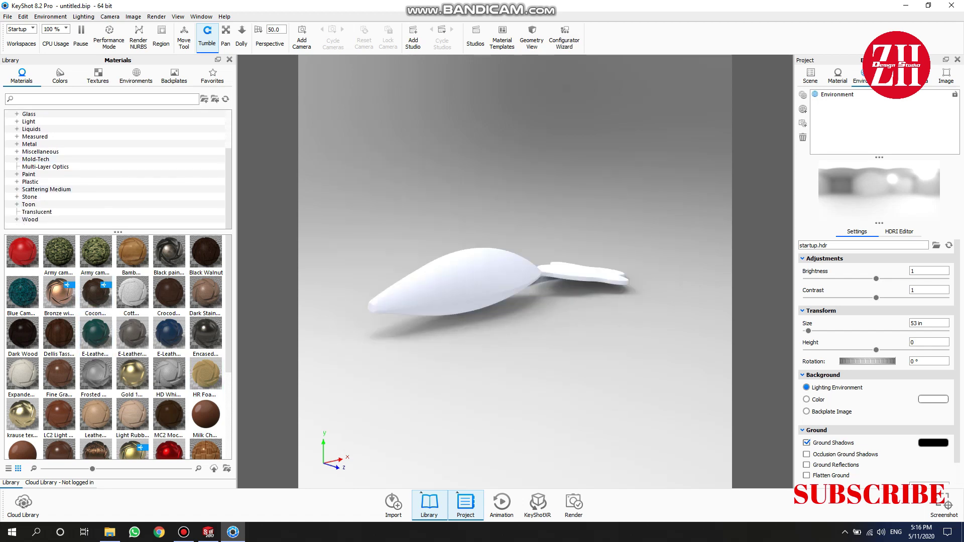
{"action": "left_click", "coordinate": [36, 212]}
{"action": "left_click_drag", "start_coordinate": [59, 251], "coordinate": [533, 301]}
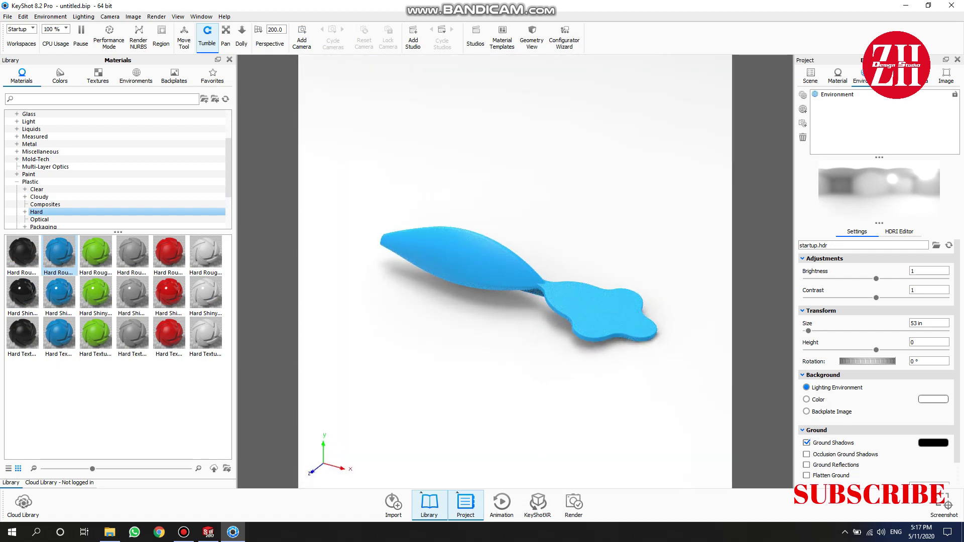
- Set the background to a solid 175, 175, 175 grey colour
{"action": "left_click", "coordinate": [807, 399]}
{"action": "left_click", "coordinate": [932, 399]}
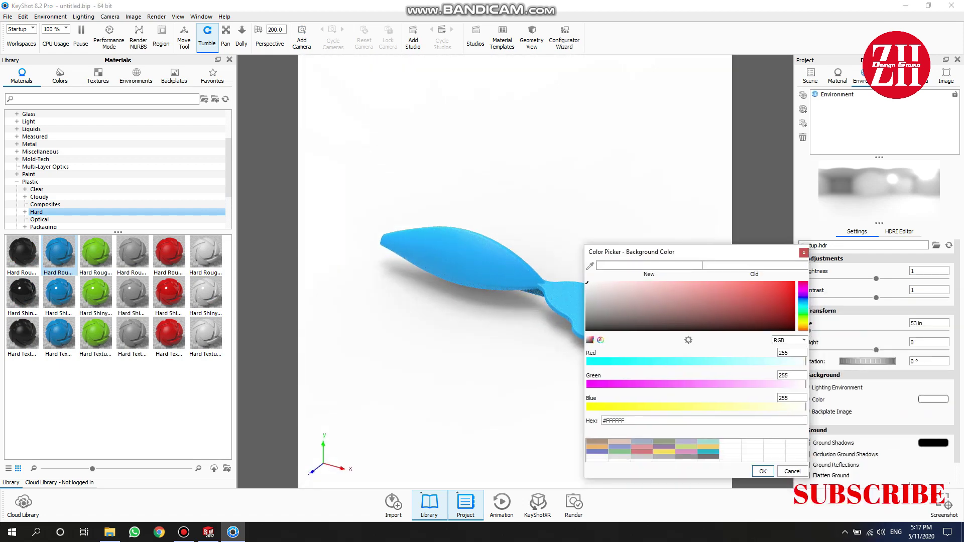
{"action": "key", "text": "Tab"}
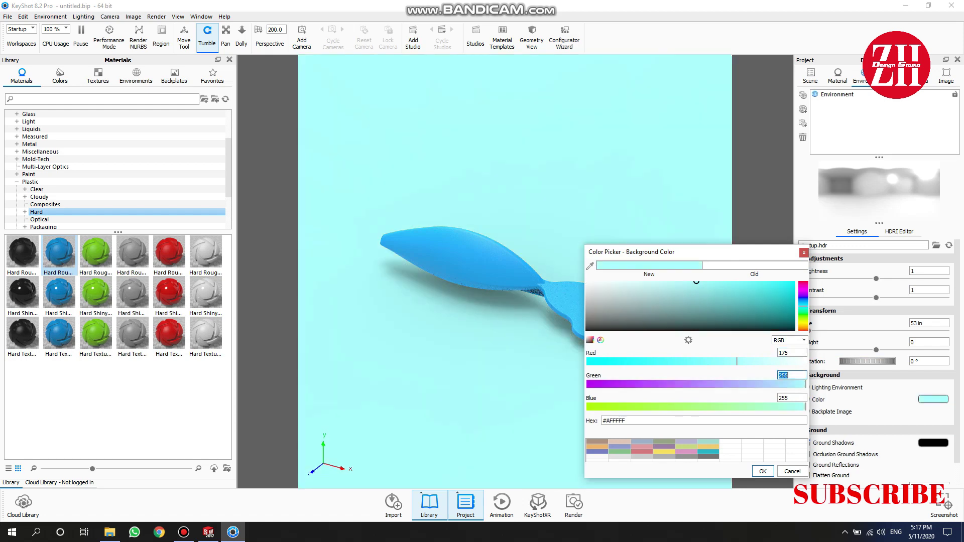
{"action": "key", "text": "Tab"}
{"action": "type", "text": "1"}
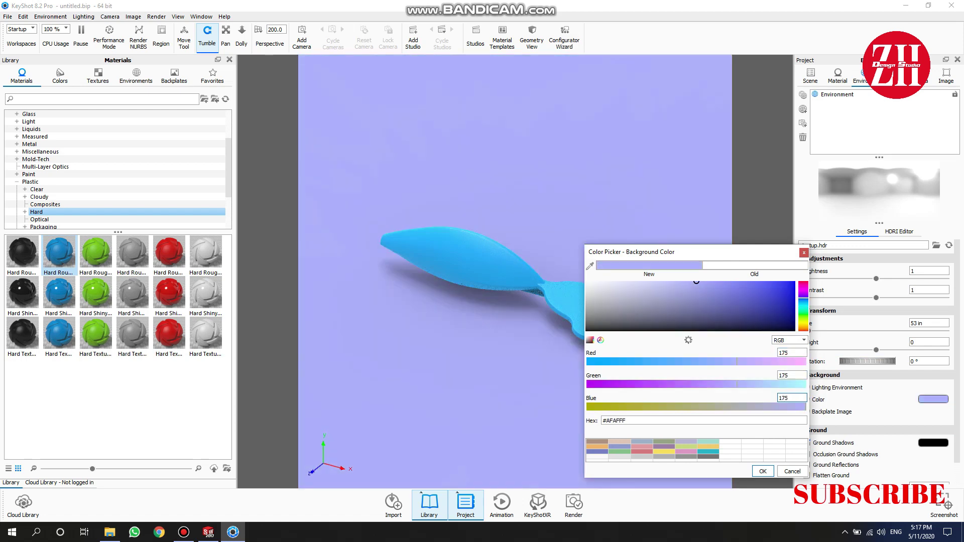
{"action": "key", "text": "Tab"}
{"action": "key", "text": "Return"}
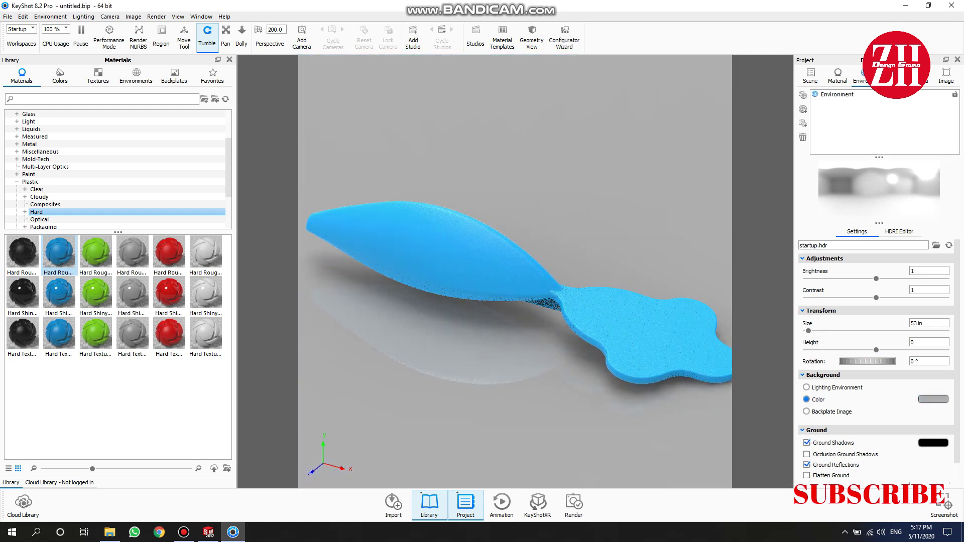
- Turn off ground reflections and lighten the ground shadow colour to 200 grey
{"action": "scroll", "coordinate": [515, 291], "scroll_direction": "down", "scroll_amount": 1}
{"action": "left_click", "coordinate": [806, 465]}
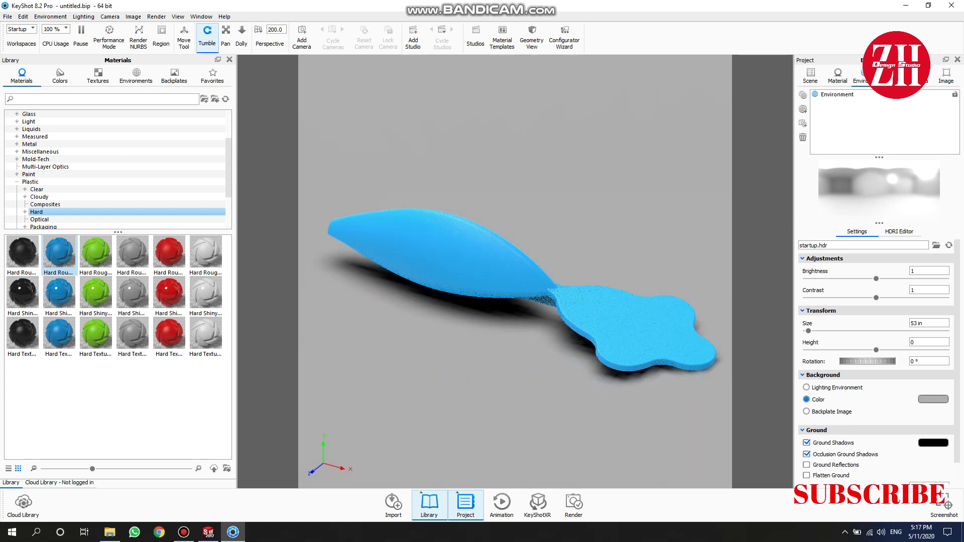
{"action": "left_click", "coordinate": [933, 443]}
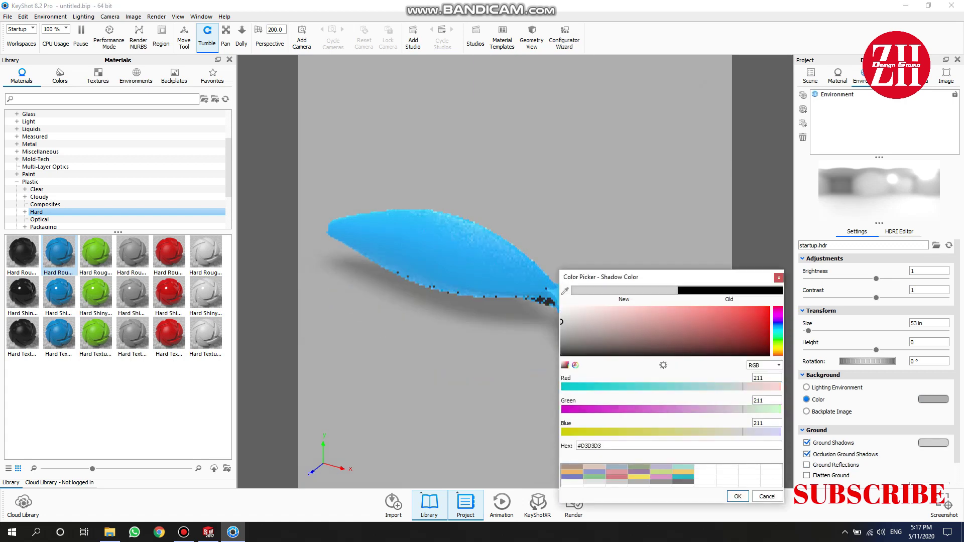
{"action": "type", "text": "200"}
{"action": "left_click", "coordinate": [738, 497]}
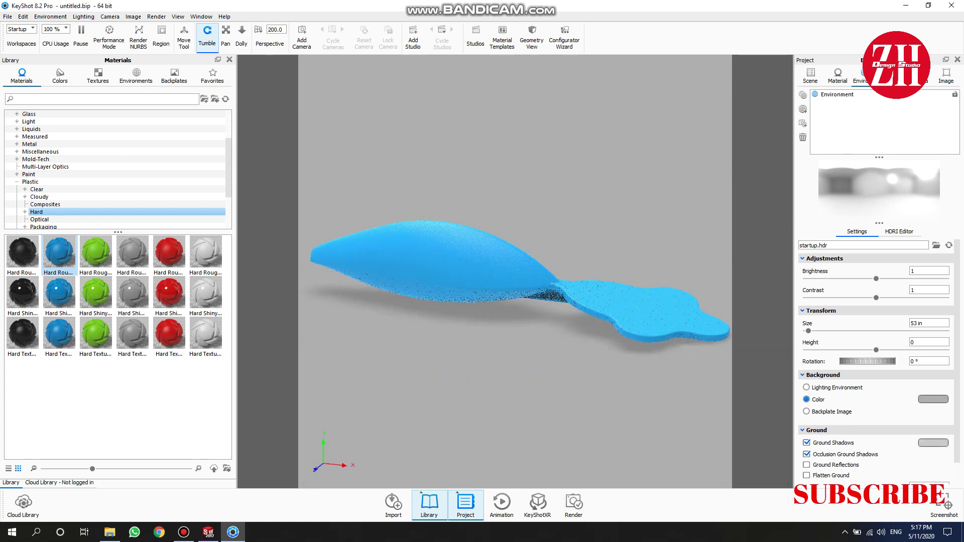
{"action": "left_click", "coordinate": [946, 76]}
{"action": "left_click", "coordinate": [937, 105]}
- Apply the 1106 × 737 resolution preset, set environment brightness to 0.9, and open Render settings
{"action": "left_click", "coordinate": [858, 148]}
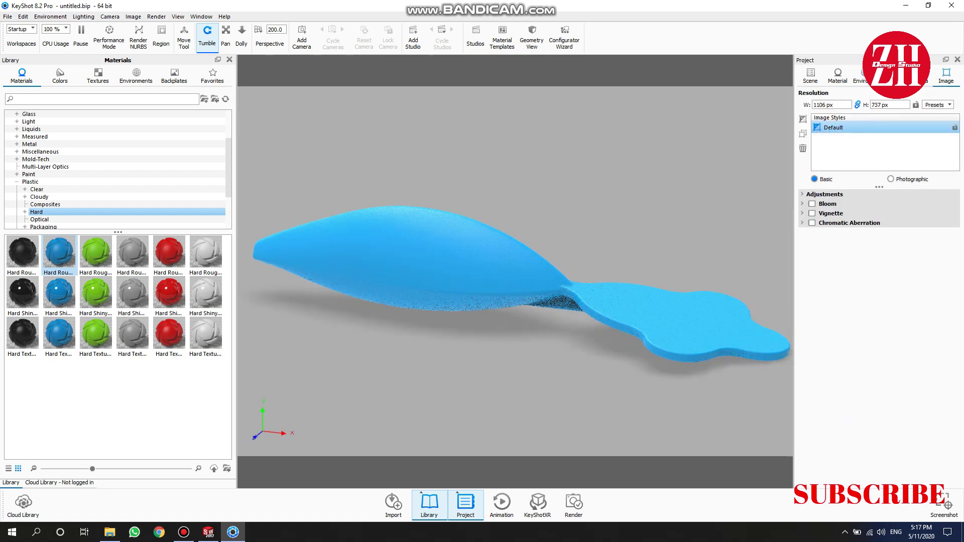
{"action": "mouse_move", "coordinate": [502, 301]}
{"action": "left_mouse_down"}
{"action": "mouse_move", "coordinate": [497, 281]}
{"action": "mouse_move", "coordinate": [492, 296]}
{"action": "left_mouse_up"}
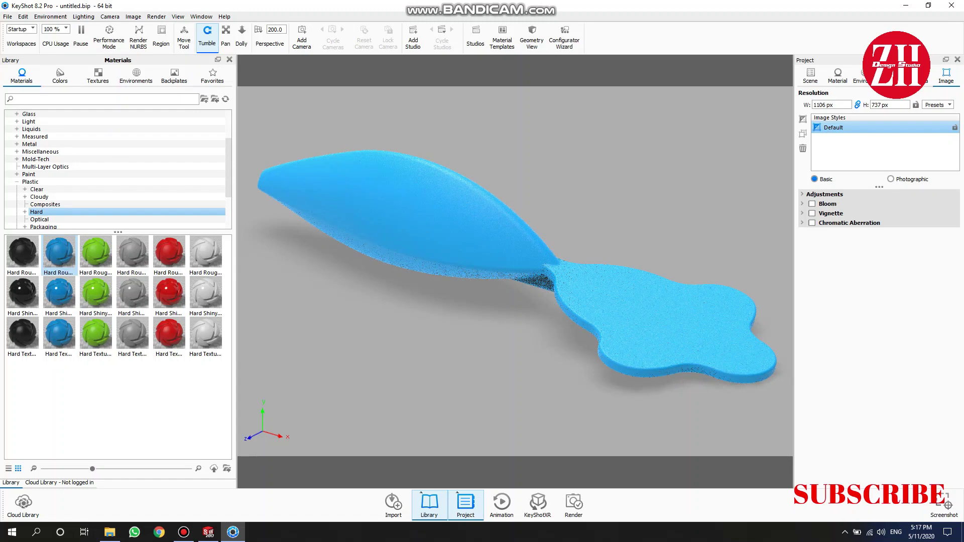
{"action": "left_click", "coordinate": [860, 75]}
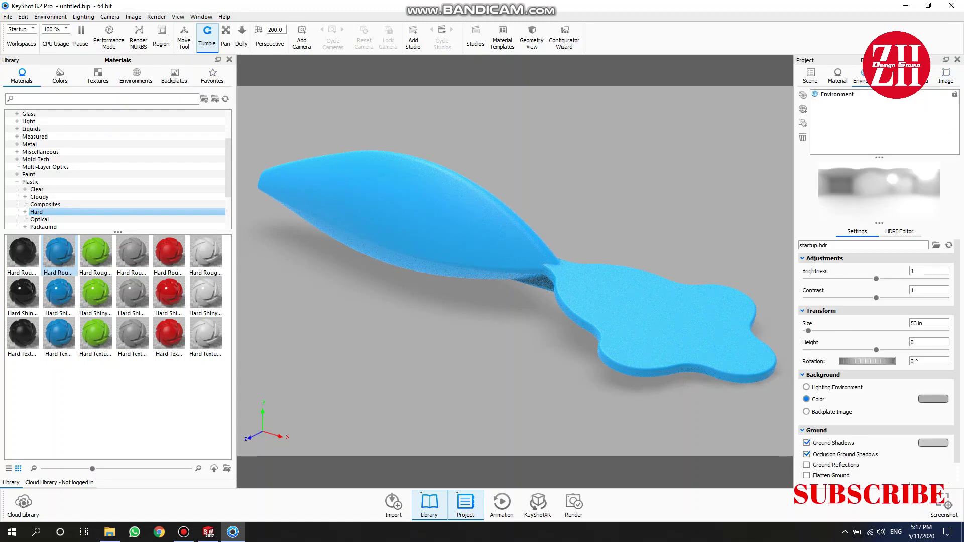
{"action": "type", "text": "0.8"}
{"action": "key", "text": "Return"}
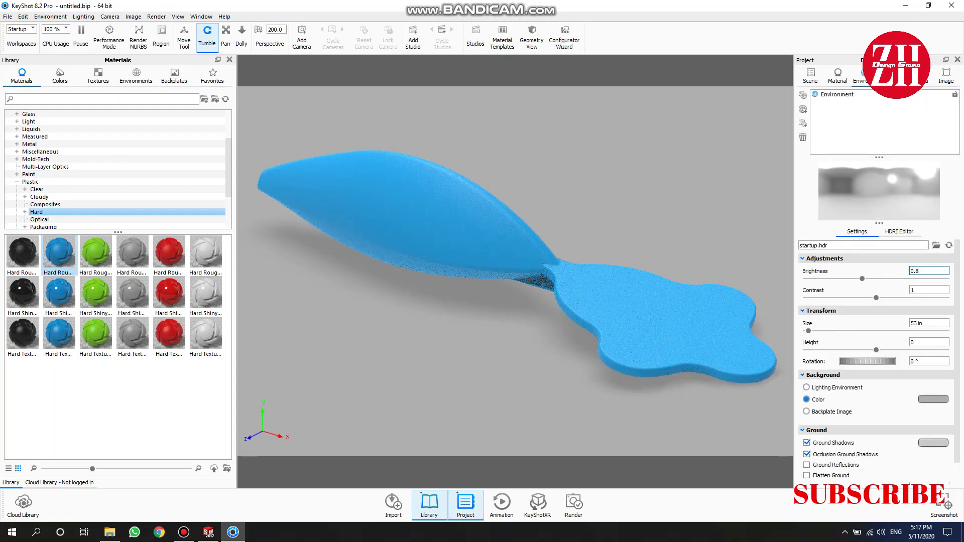
{"action": "type", "text": ".9"}
{"action": "key", "text": "Return"}
{"action": "key", "text": "ctrl+p"}
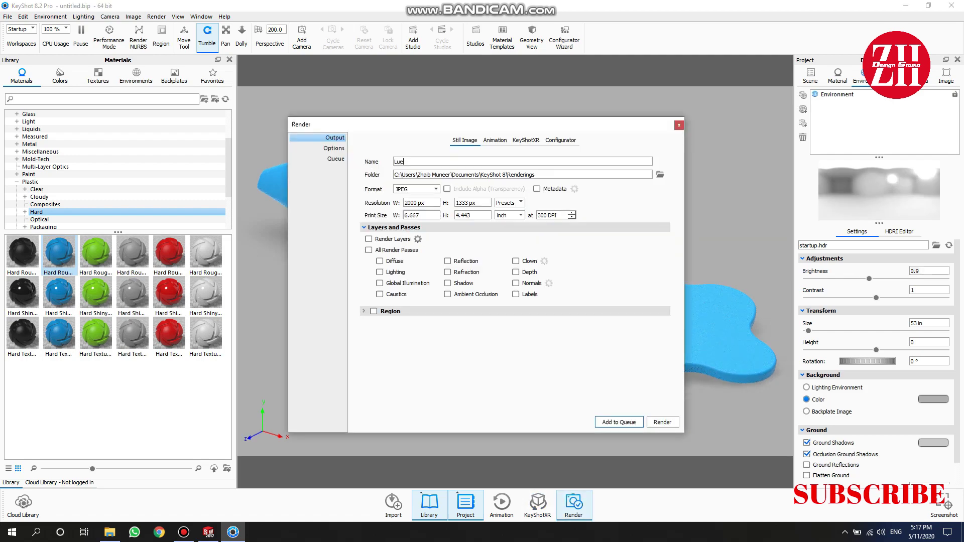
- Render Lure.jpg at 2000 × 1333 px in a maximized render window
{"action": "left_click", "coordinate": [662, 421]}
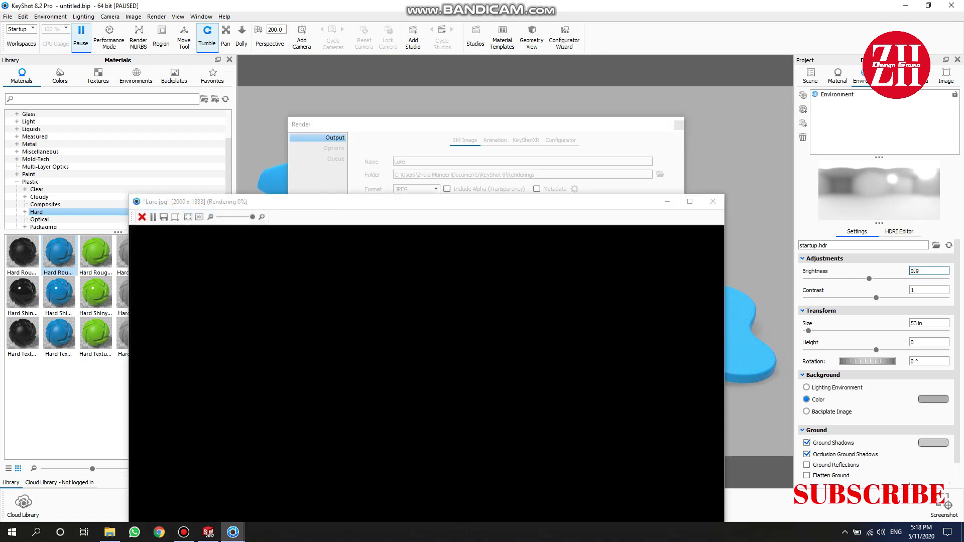
{"action": "key", "text": "super+Up"}
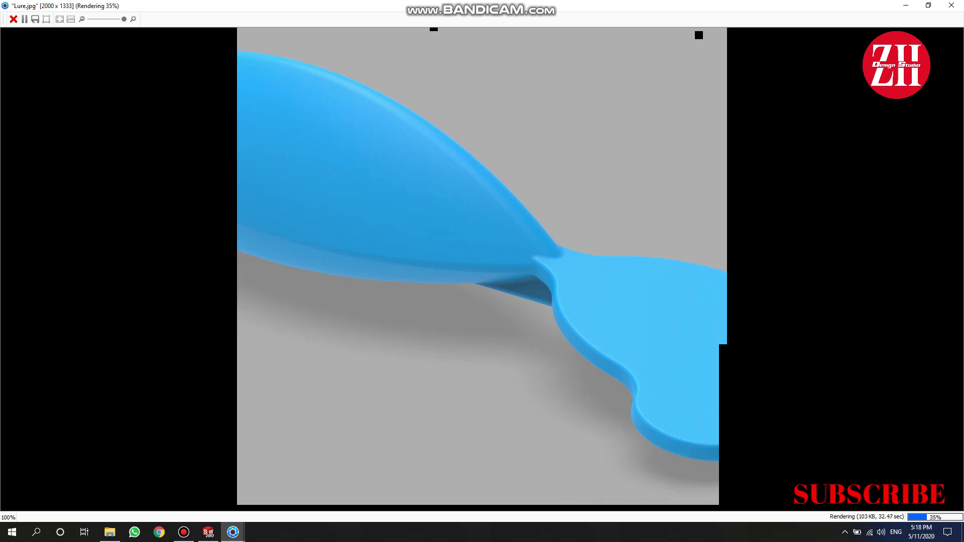
{"action": "scroll", "coordinate": [482, 269], "scroll_direction": "down", "scroll_amount": 3}
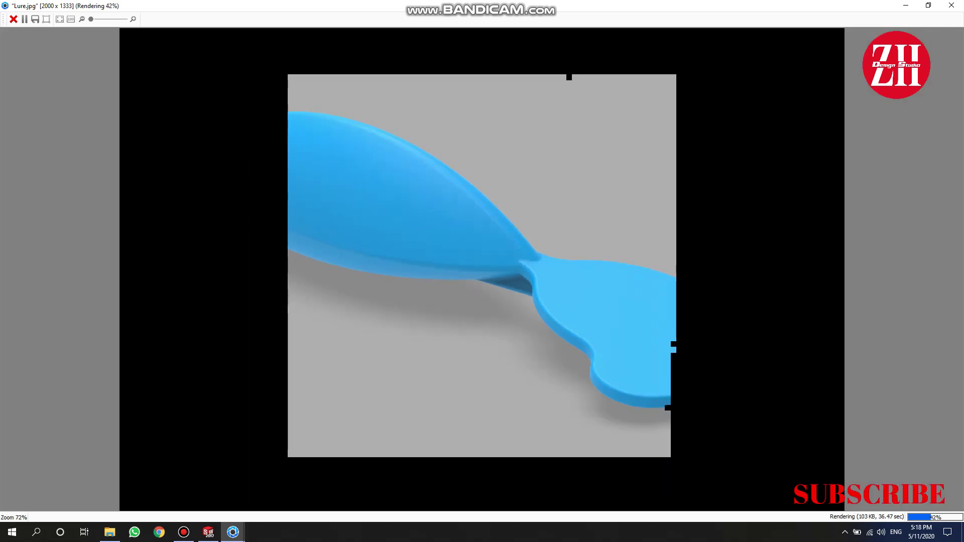